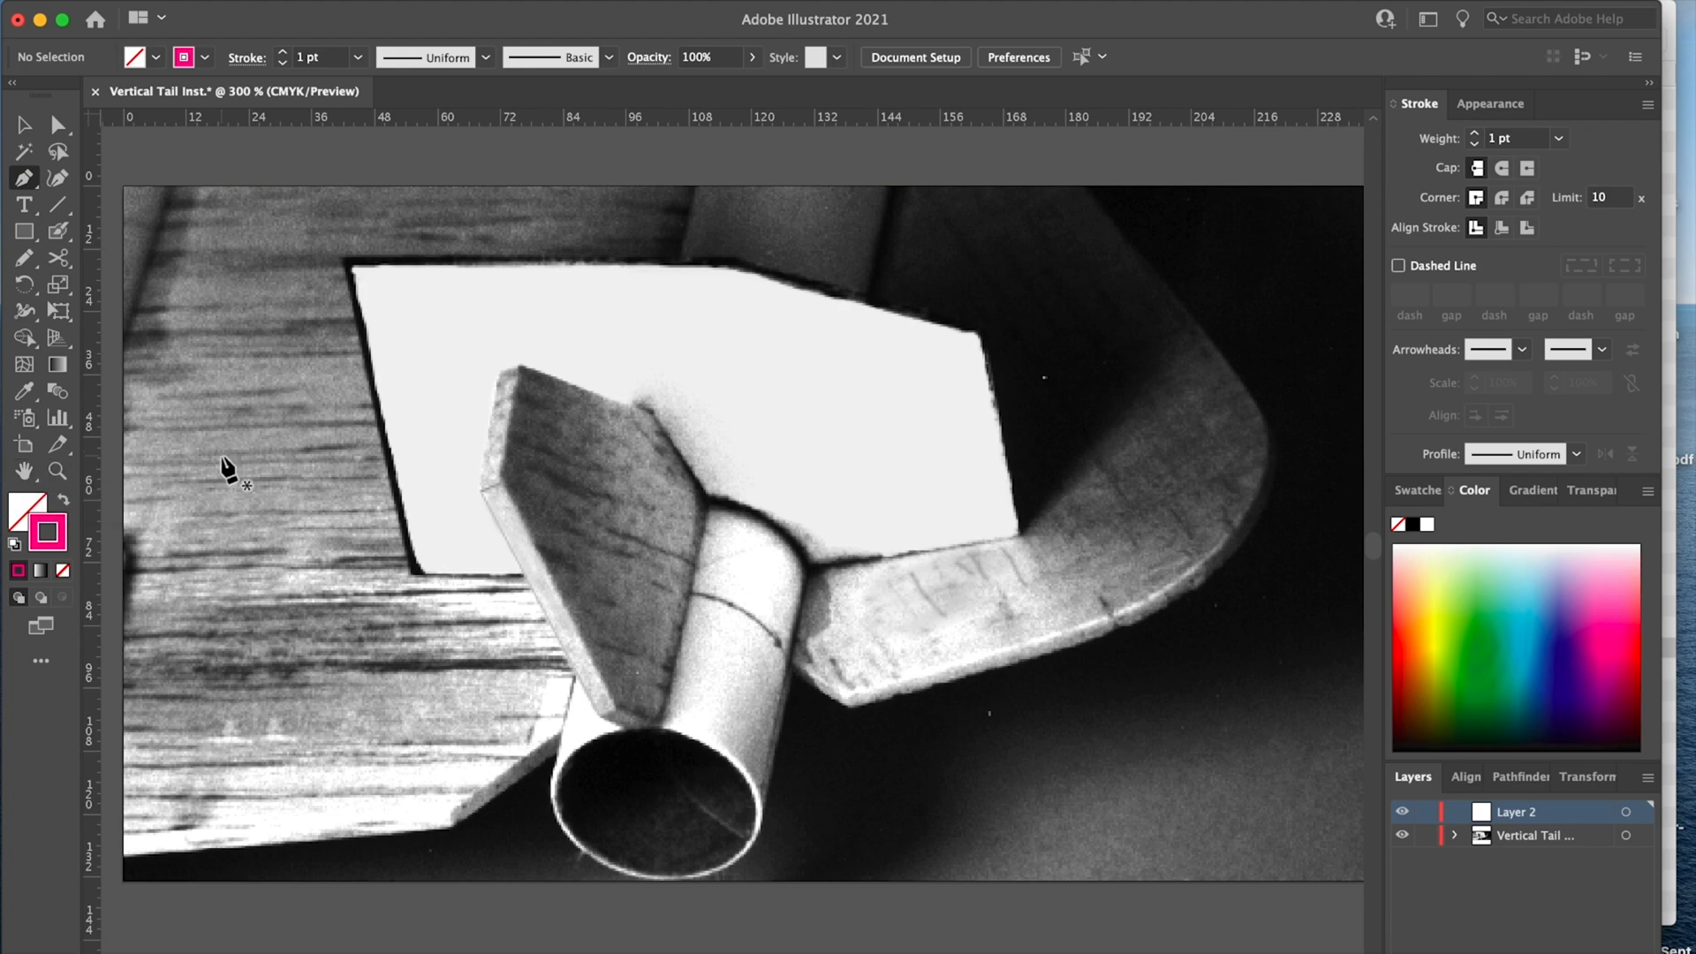
alt+scroll(380, 584, up, 15)
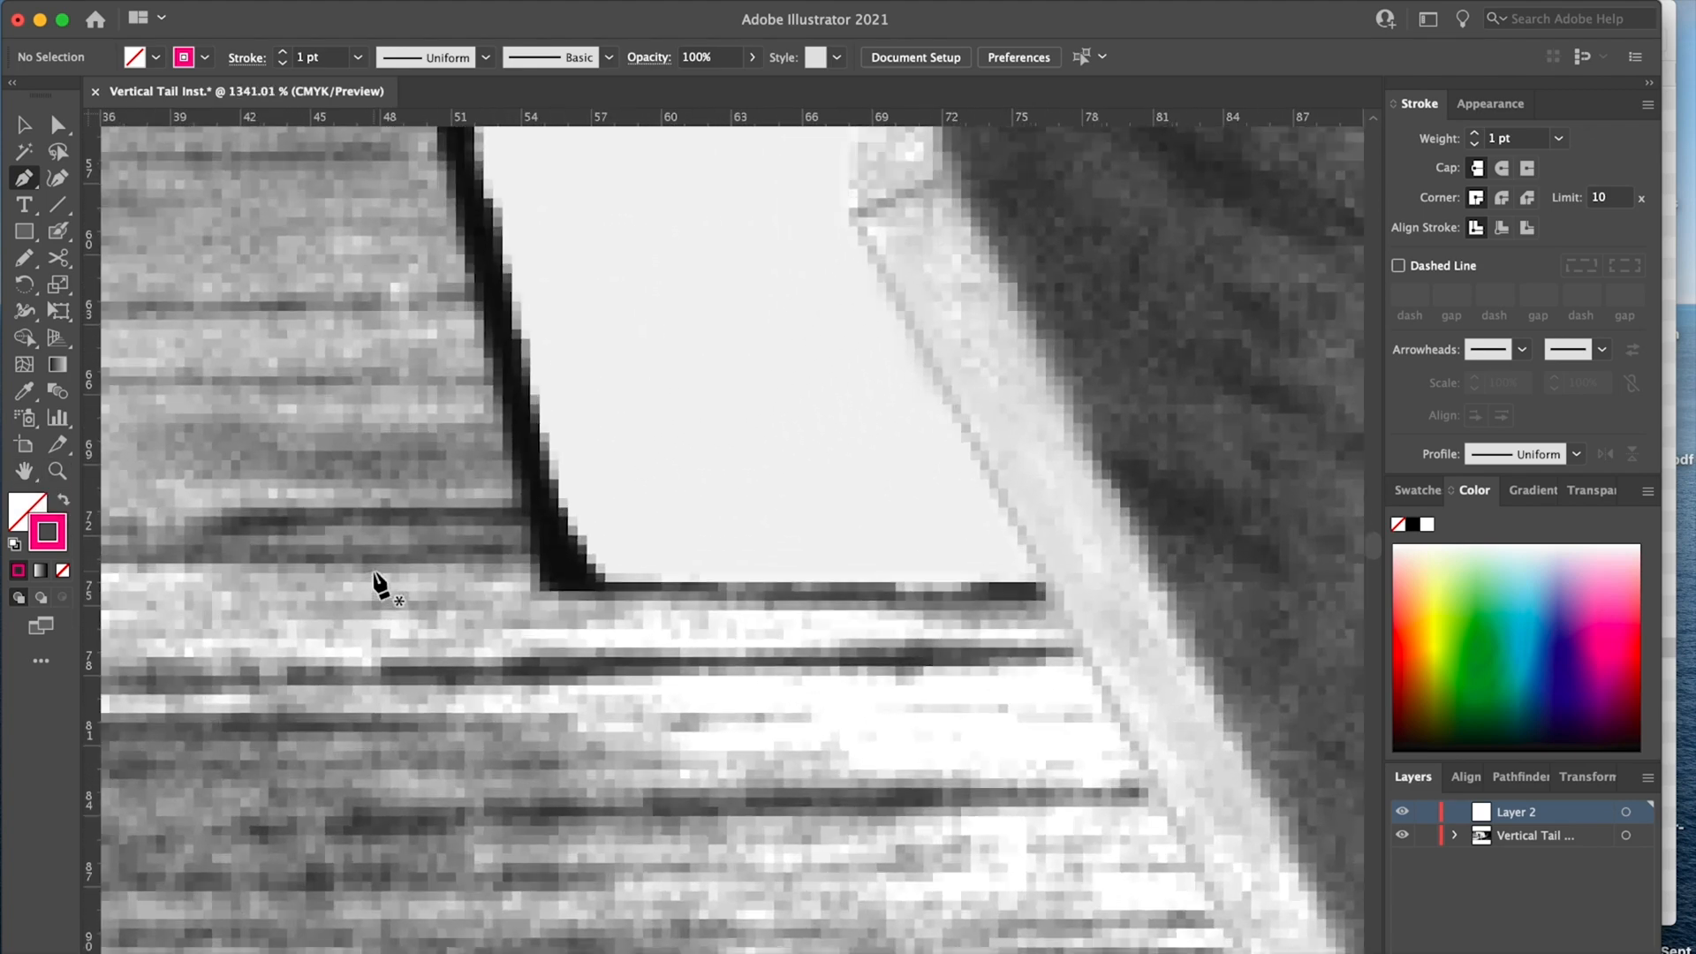
alt+scroll(380, 584, up, 10)
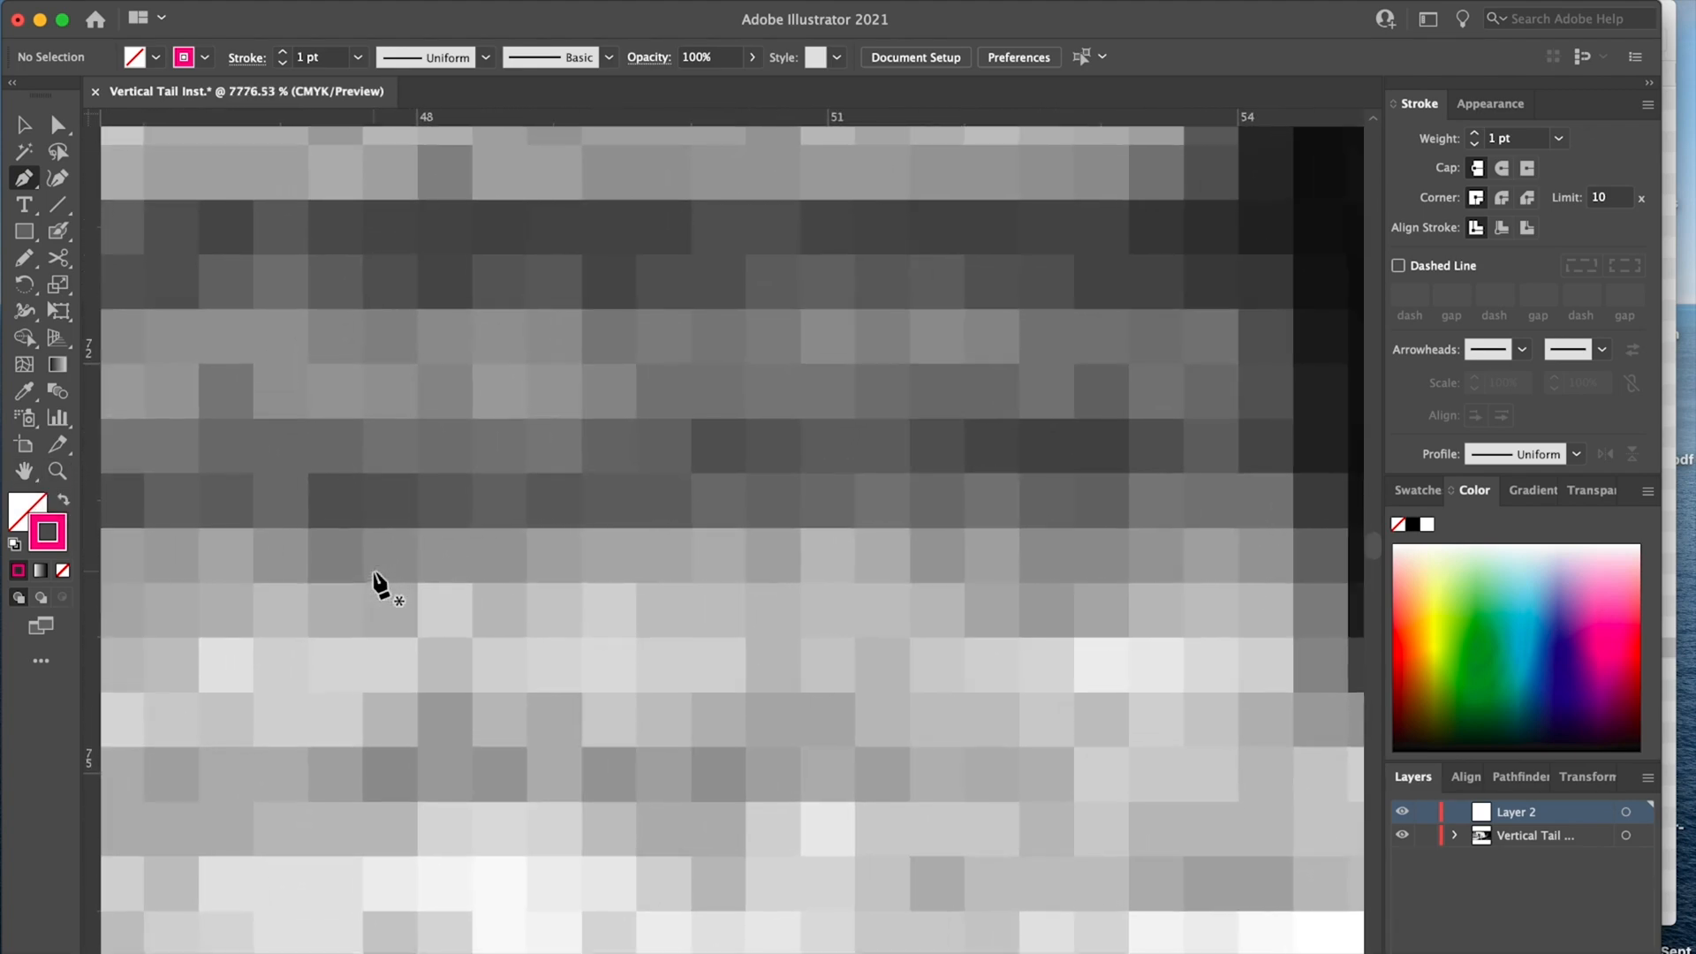
alt+scroll(380, 584, down, 8)
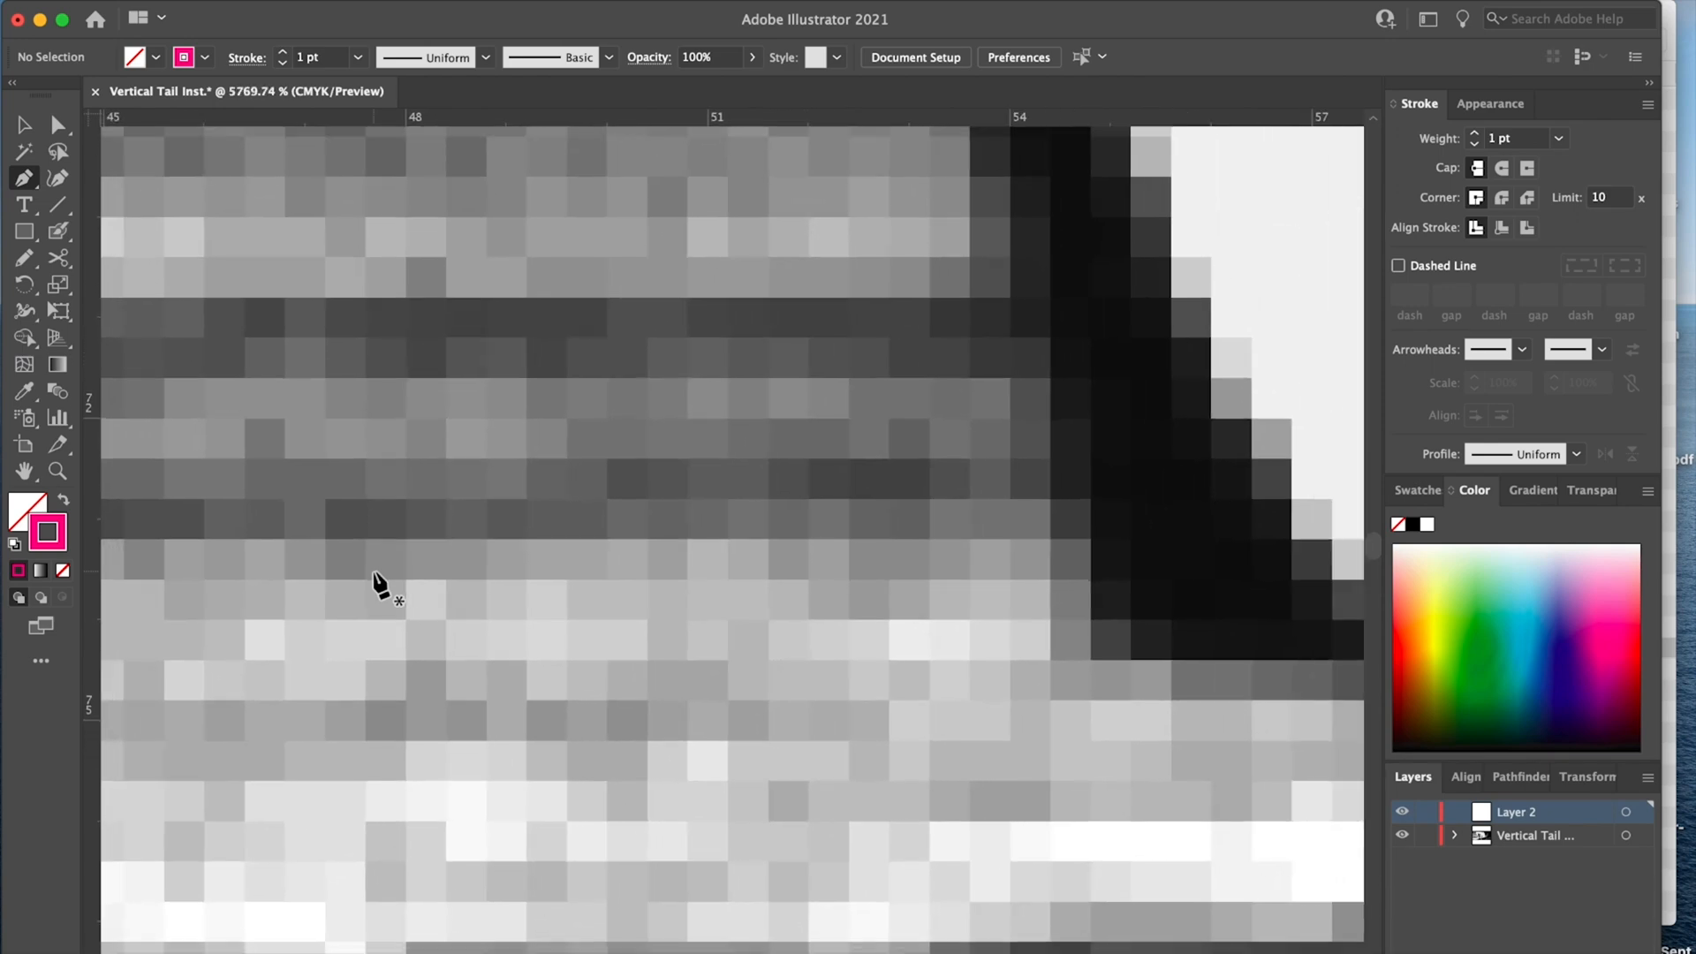
alt+scroll(380, 584, down, 6)
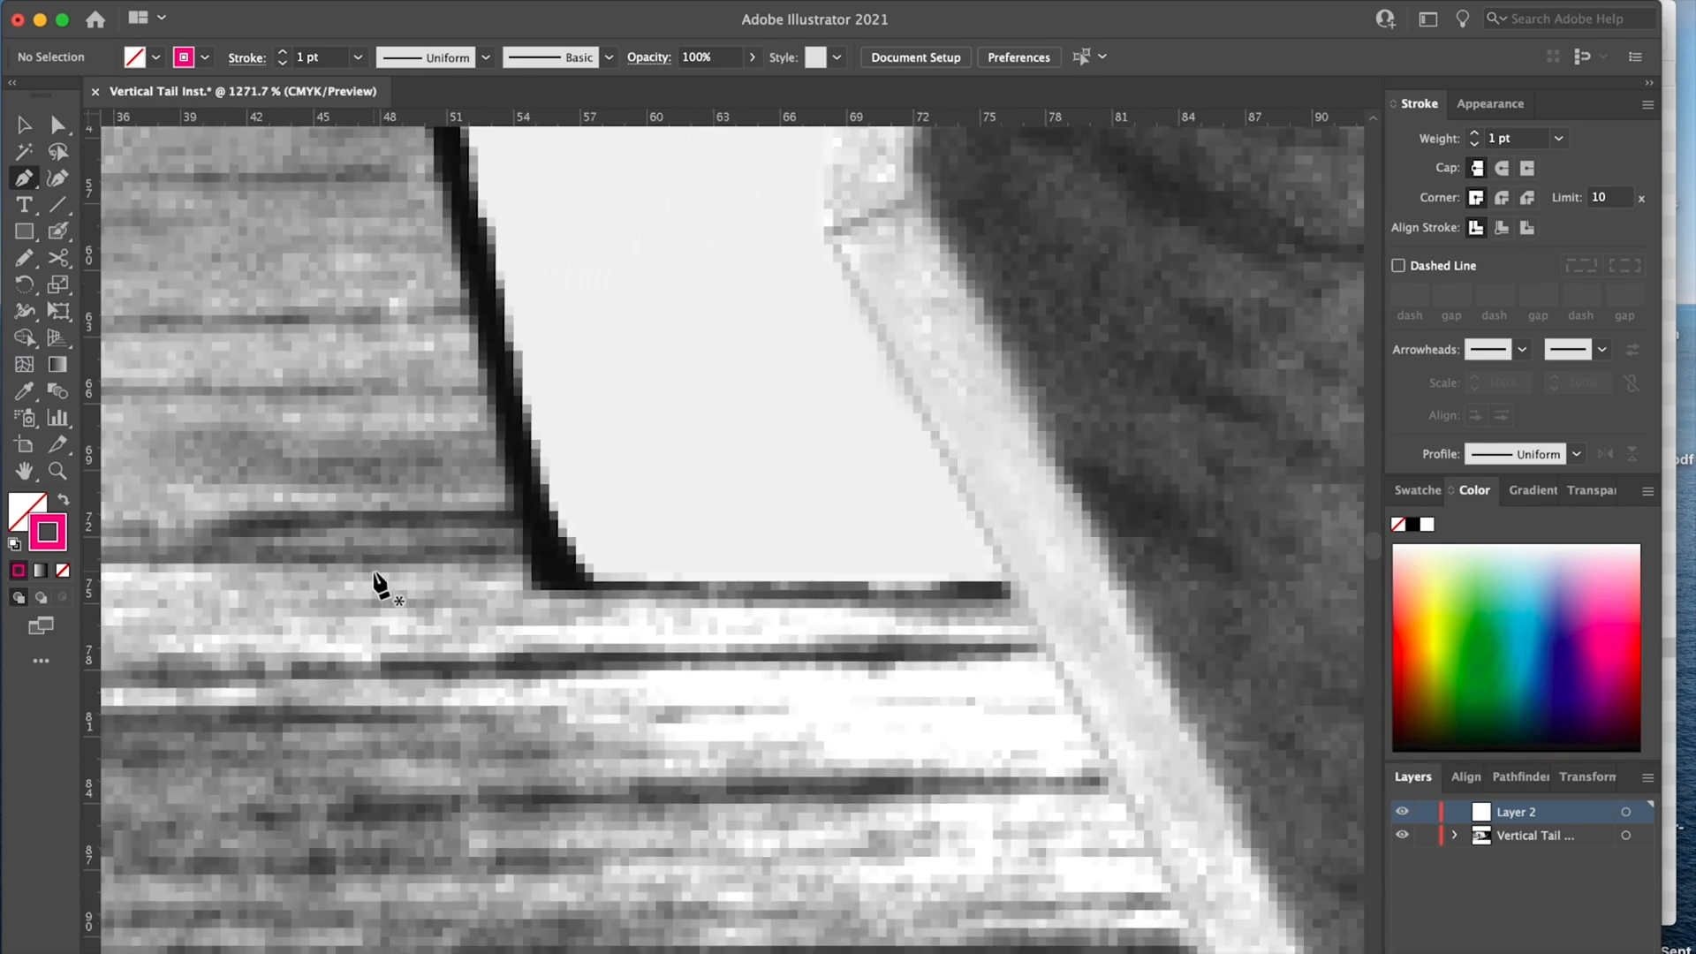
alt+scroll(380, 588, down, 4)
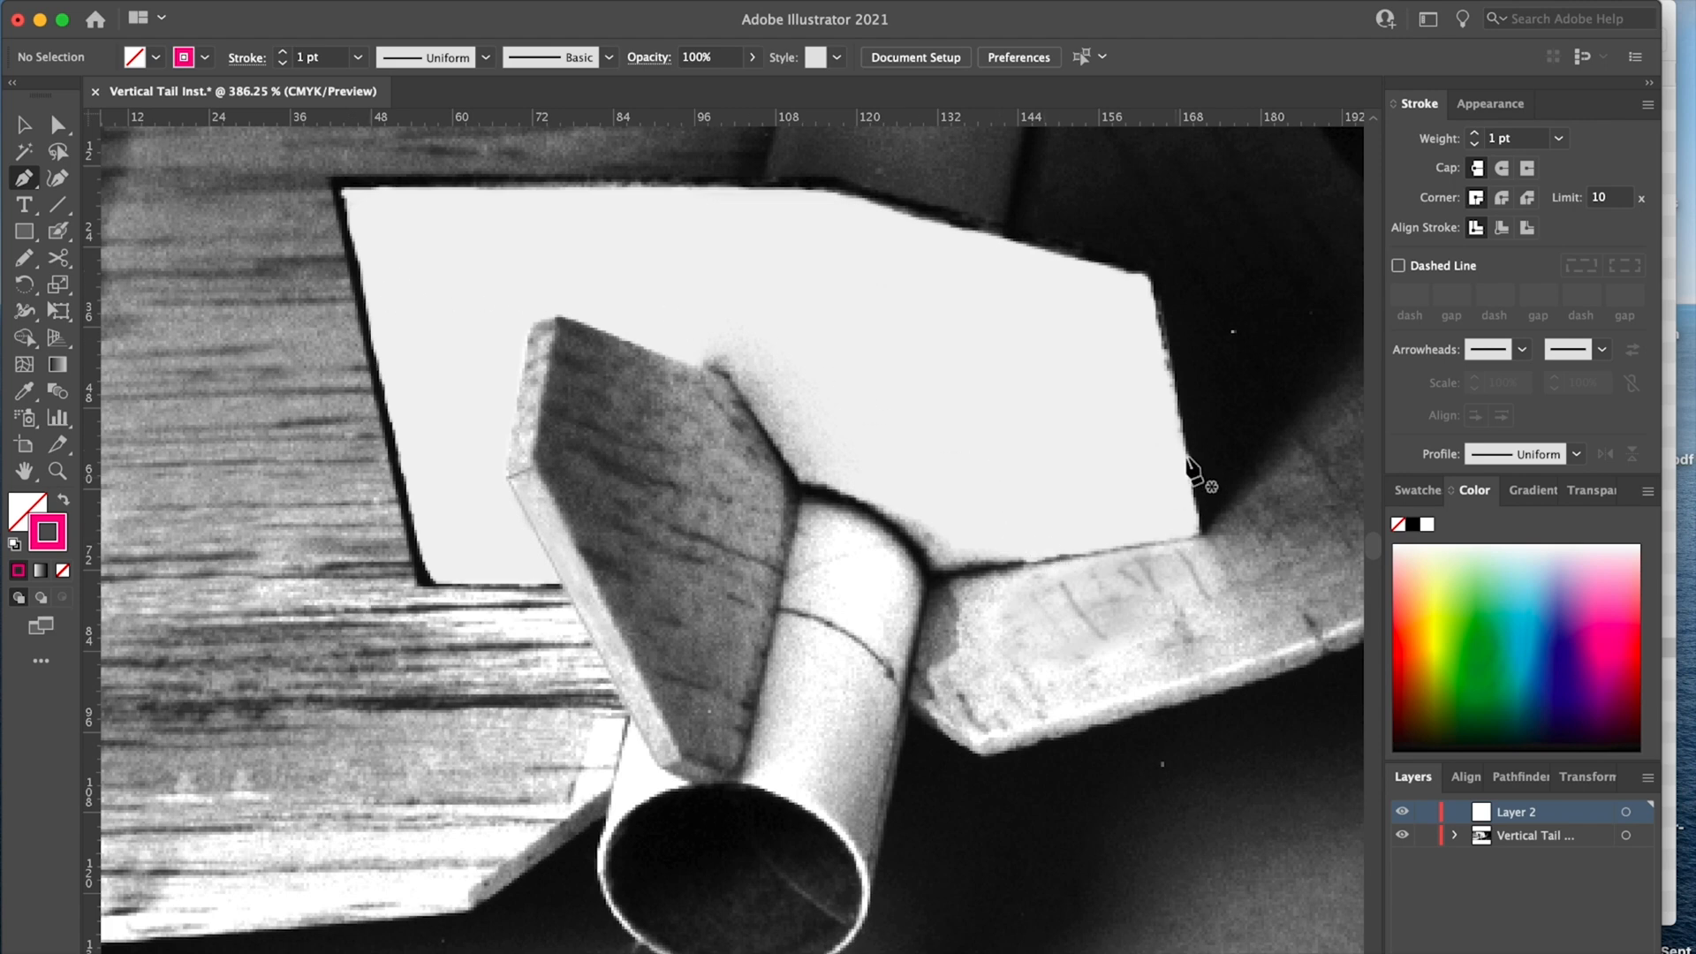
- Start a Pen path on Layer 2 along the white panel's left and lower edges, continuing around the wooden fin's left side and upper edge
click(334, 185)
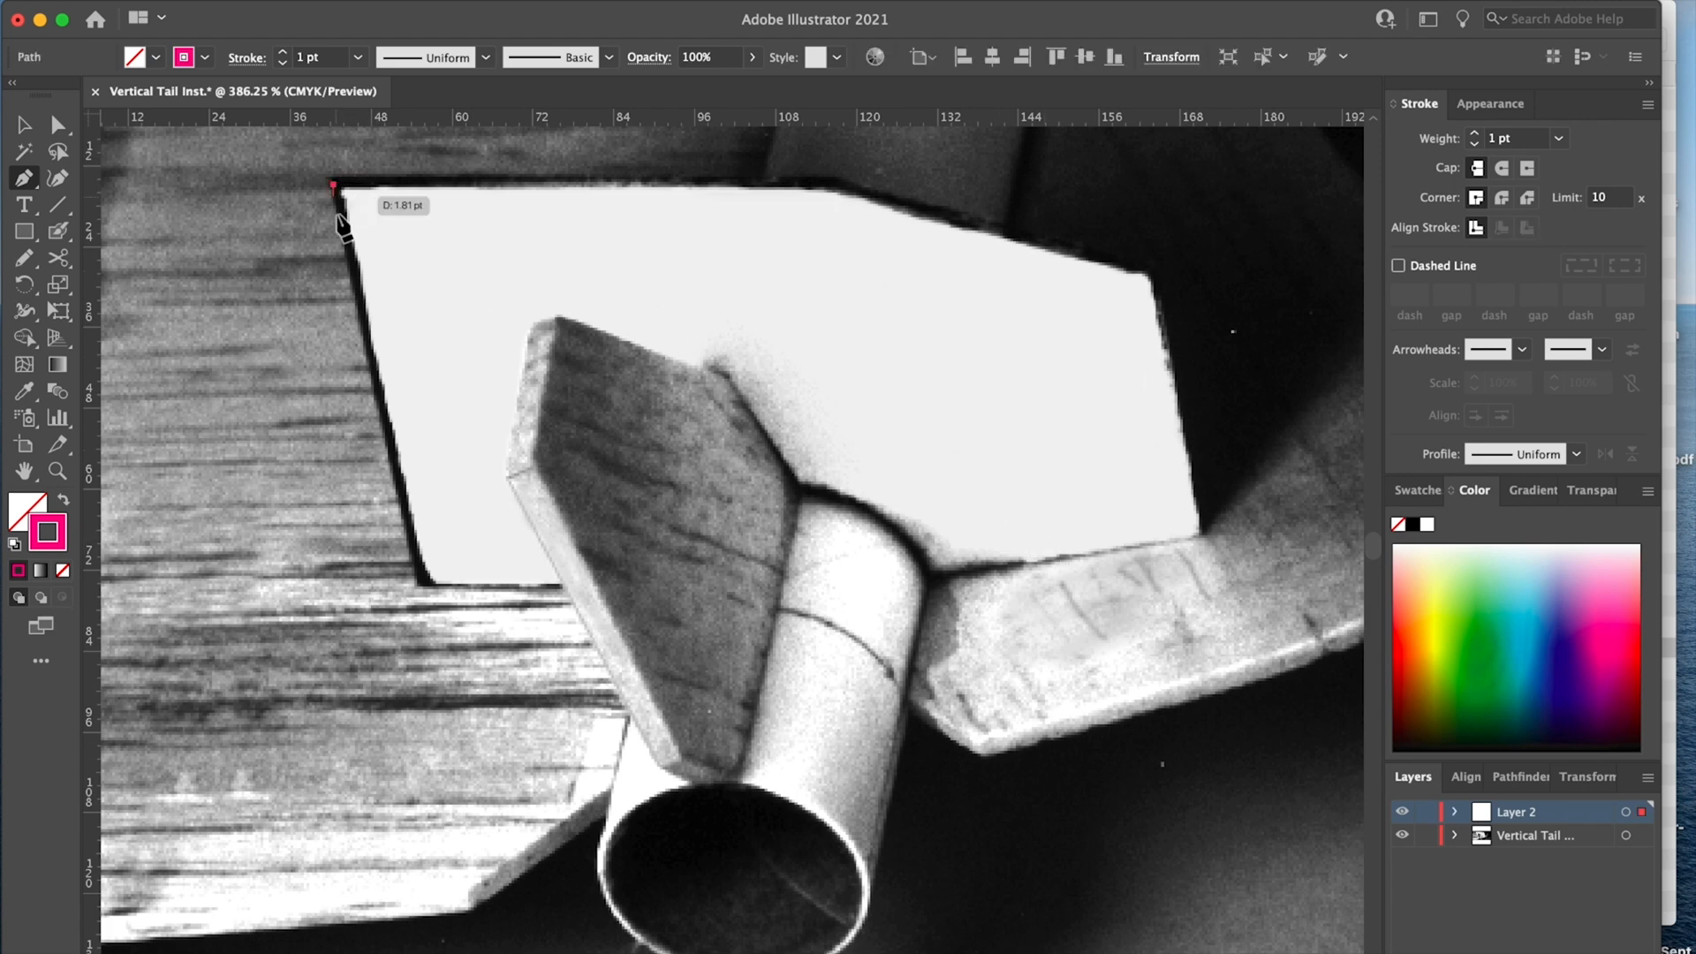
click(423, 585)
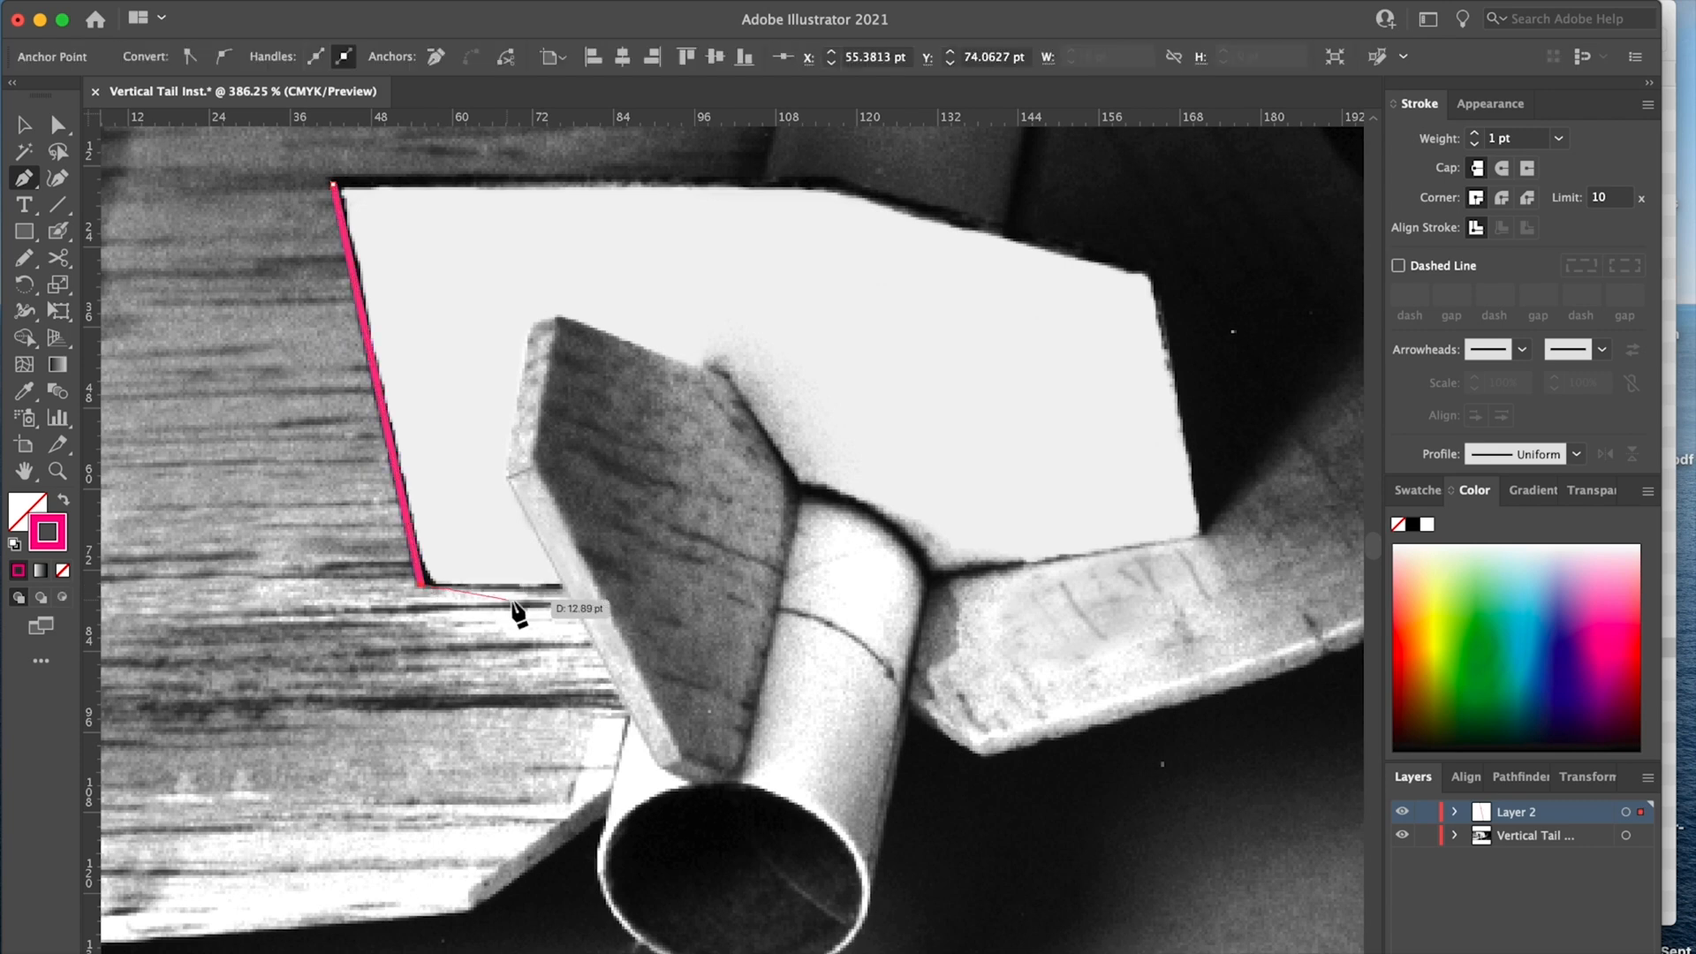
click(563, 584)
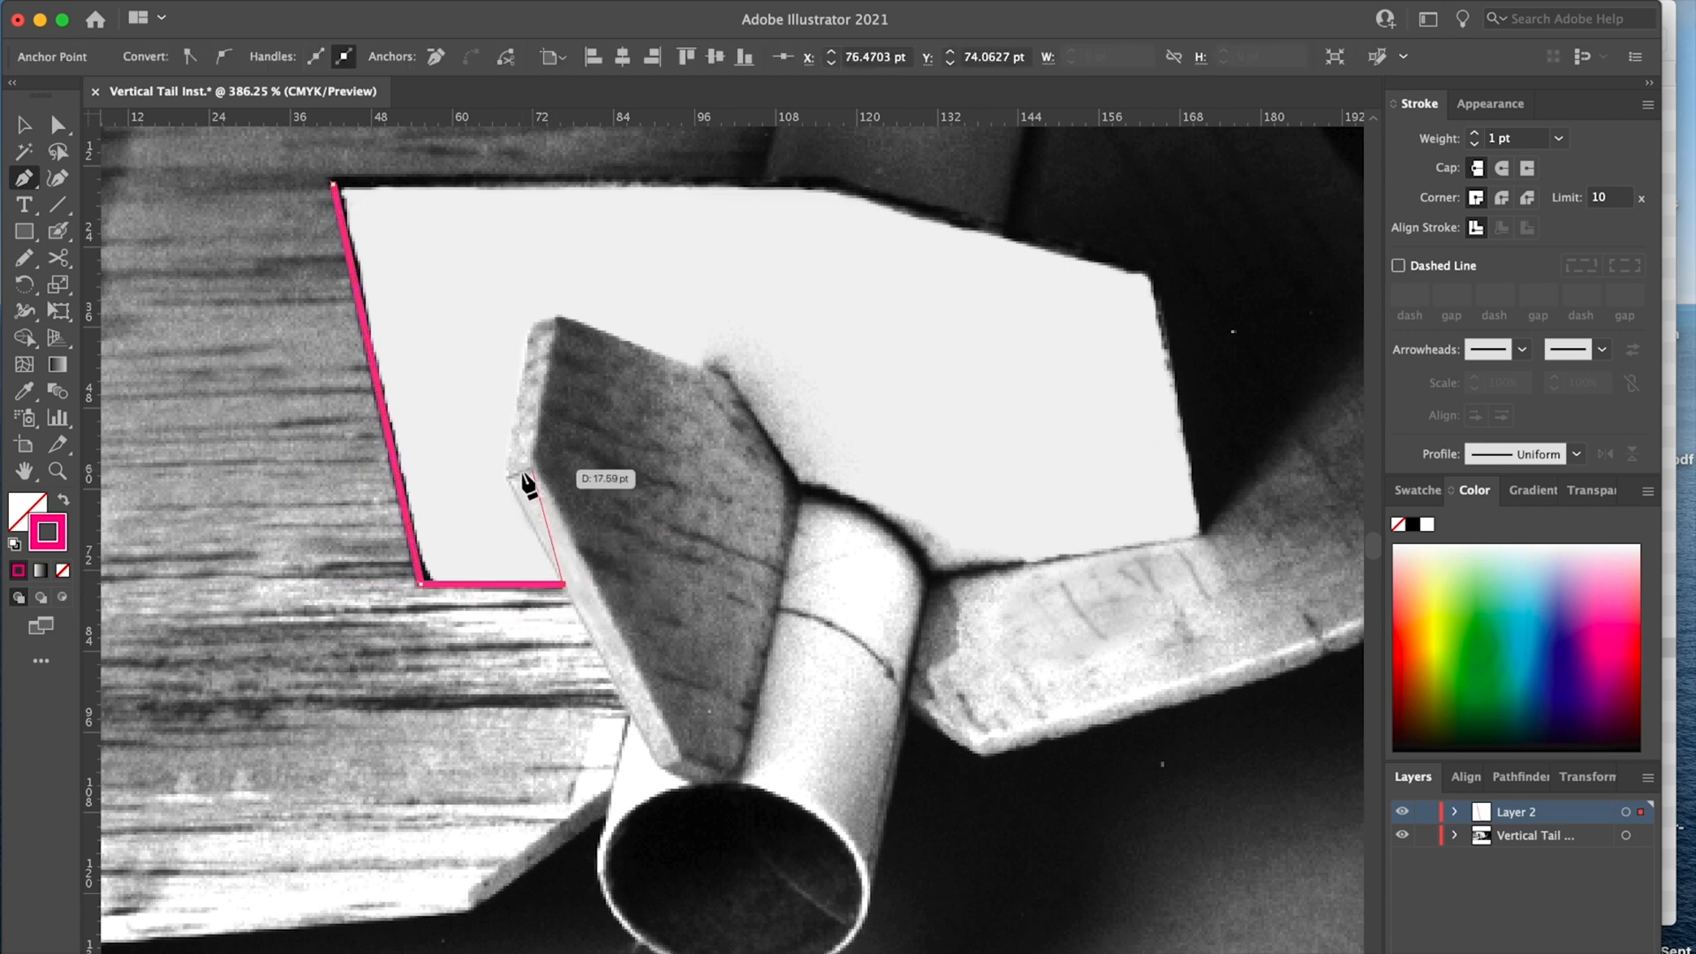
click(510, 479)
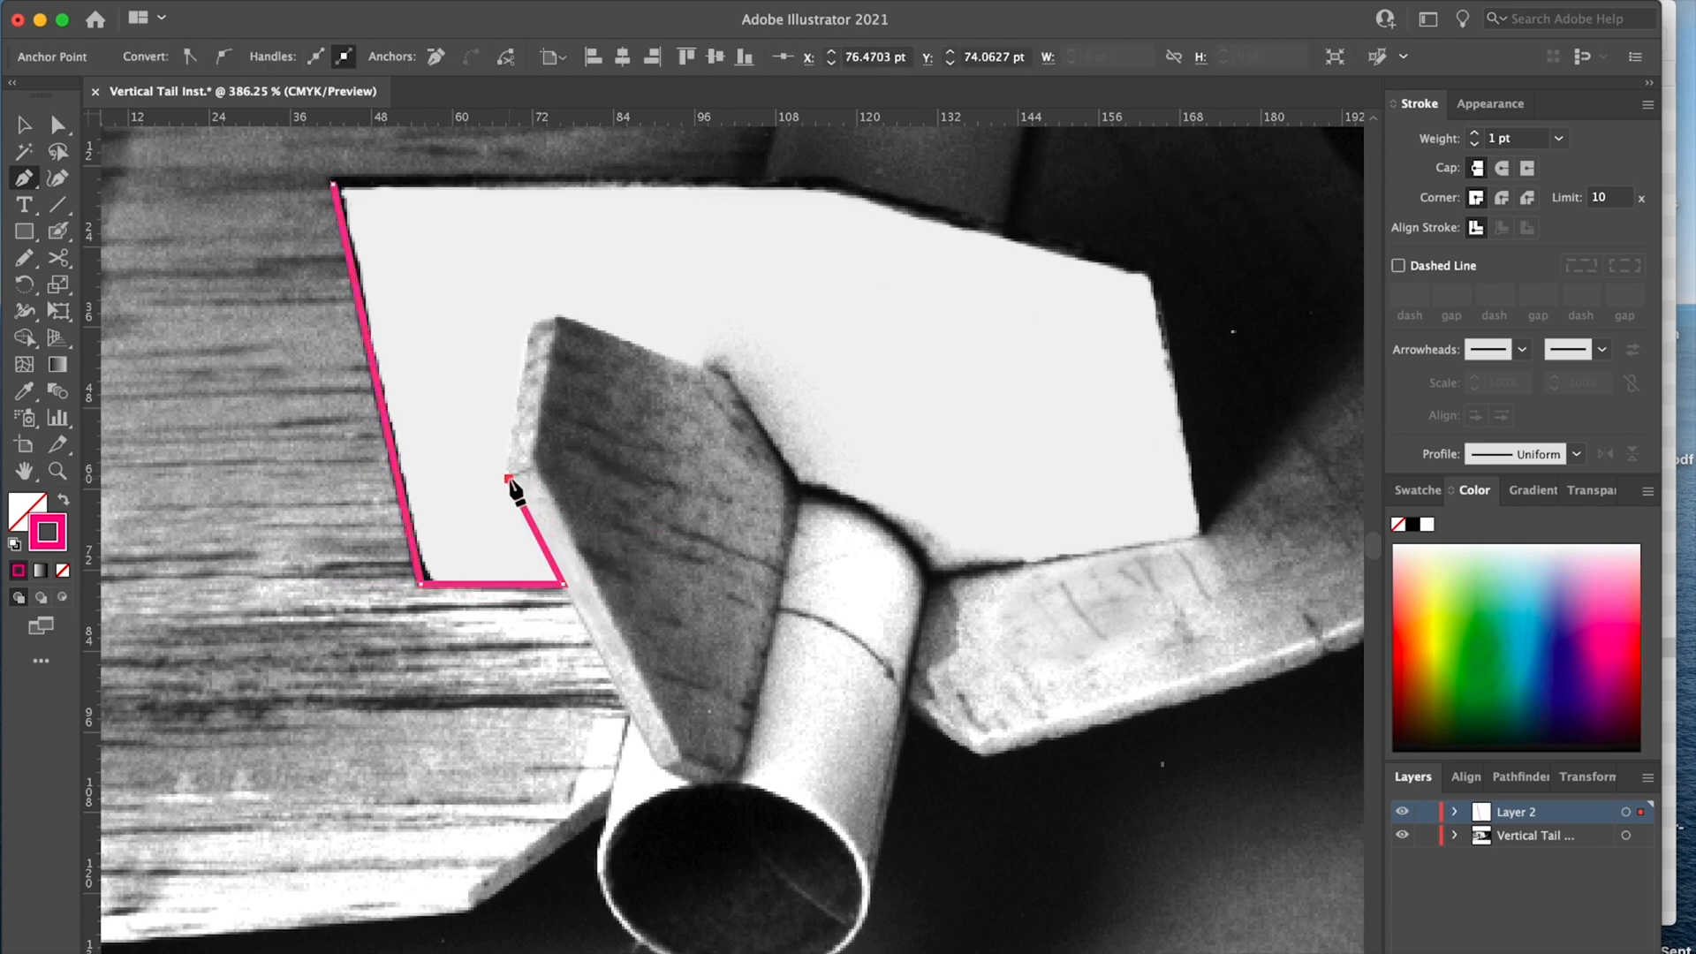
click(530, 325)
click(555, 318)
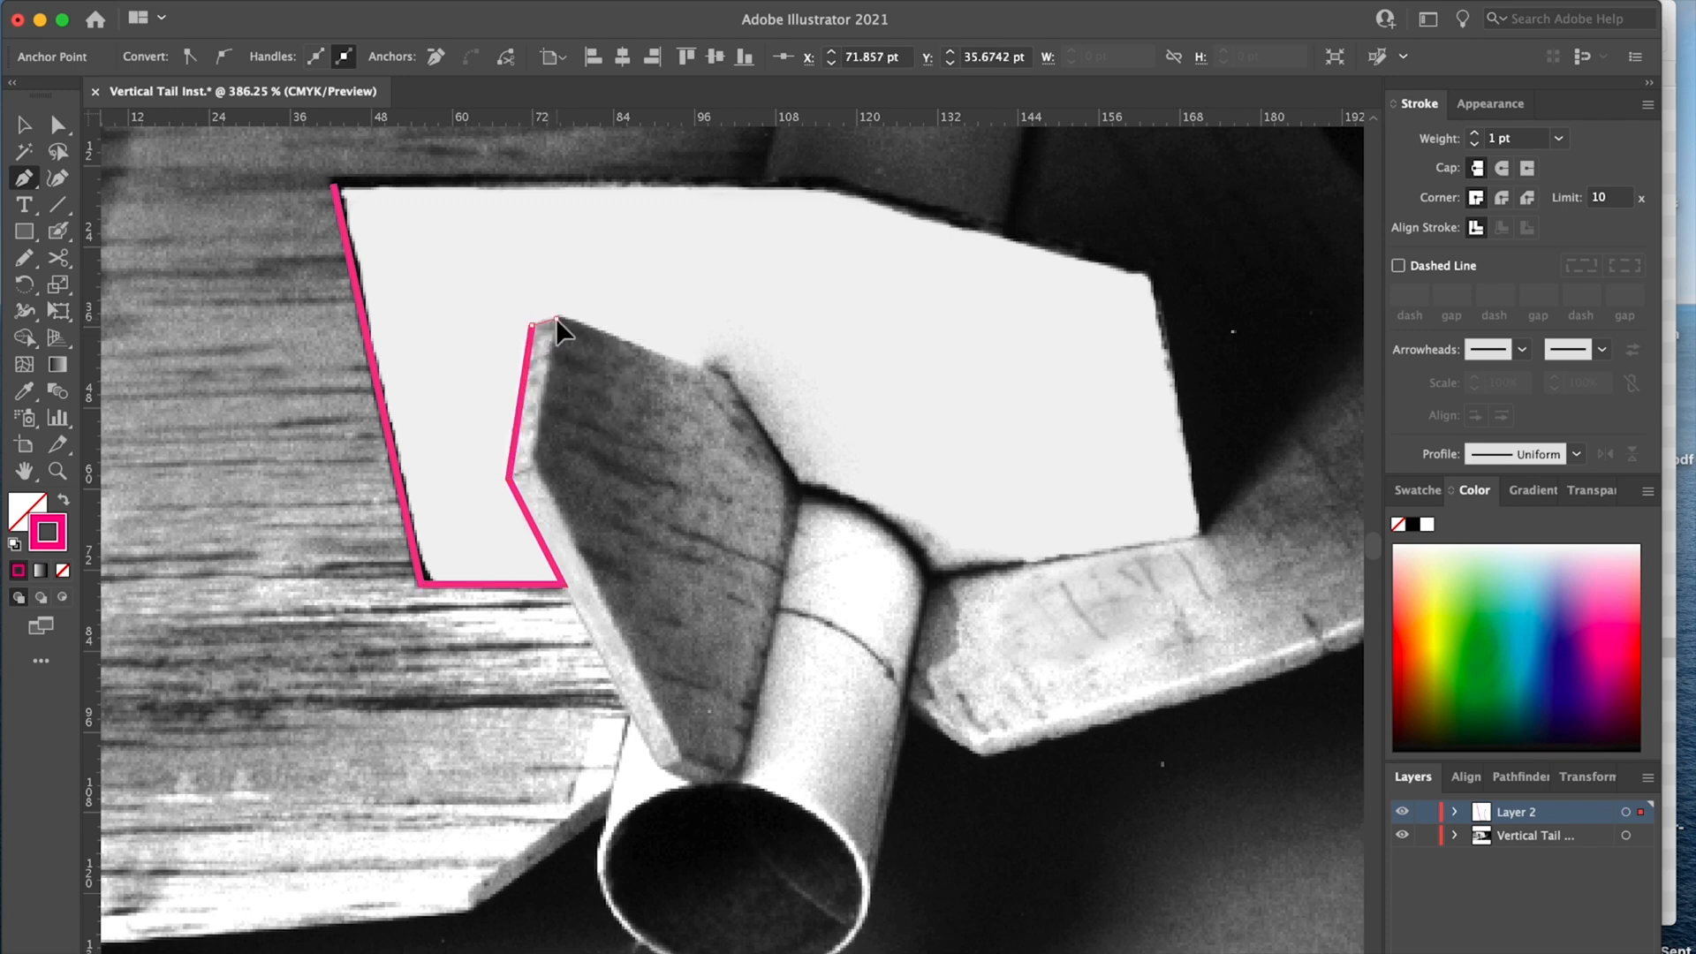
click(726, 378)
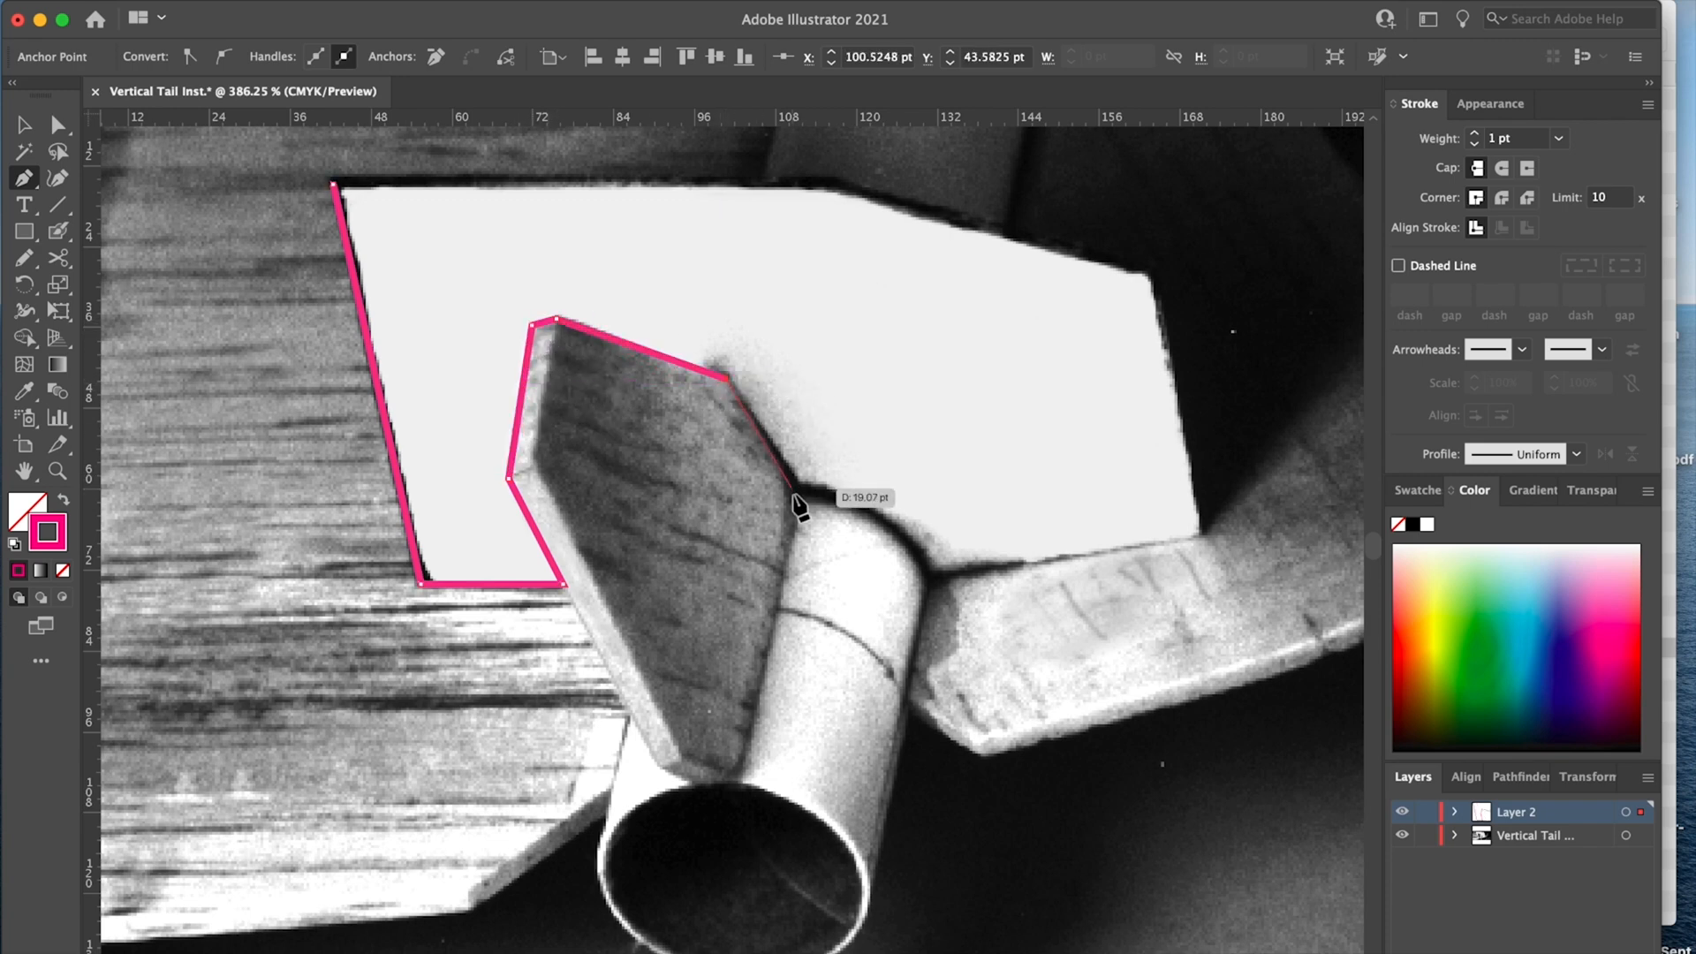
- Continue the path to the tube, curve it over the tube's edge, follow the panel's right and upper edges, and close it at the starting corner
click(799, 496)
drag(857, 473, 861, 476)
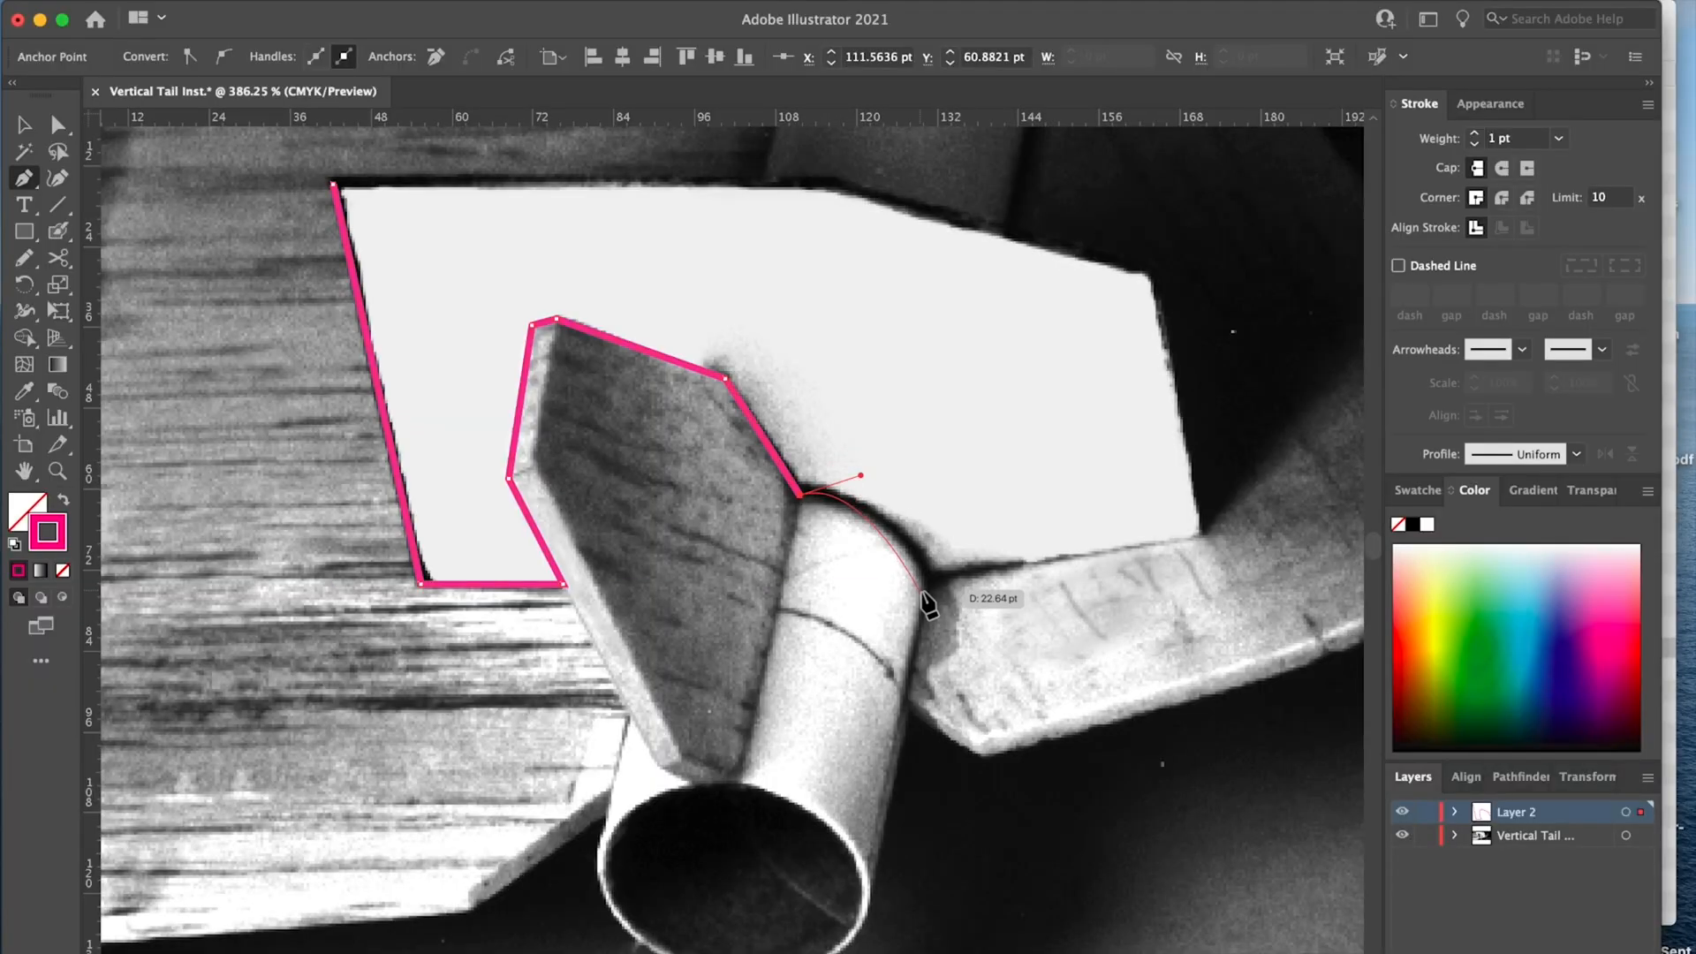
drag(934, 600, 926, 616)
click(926, 575)
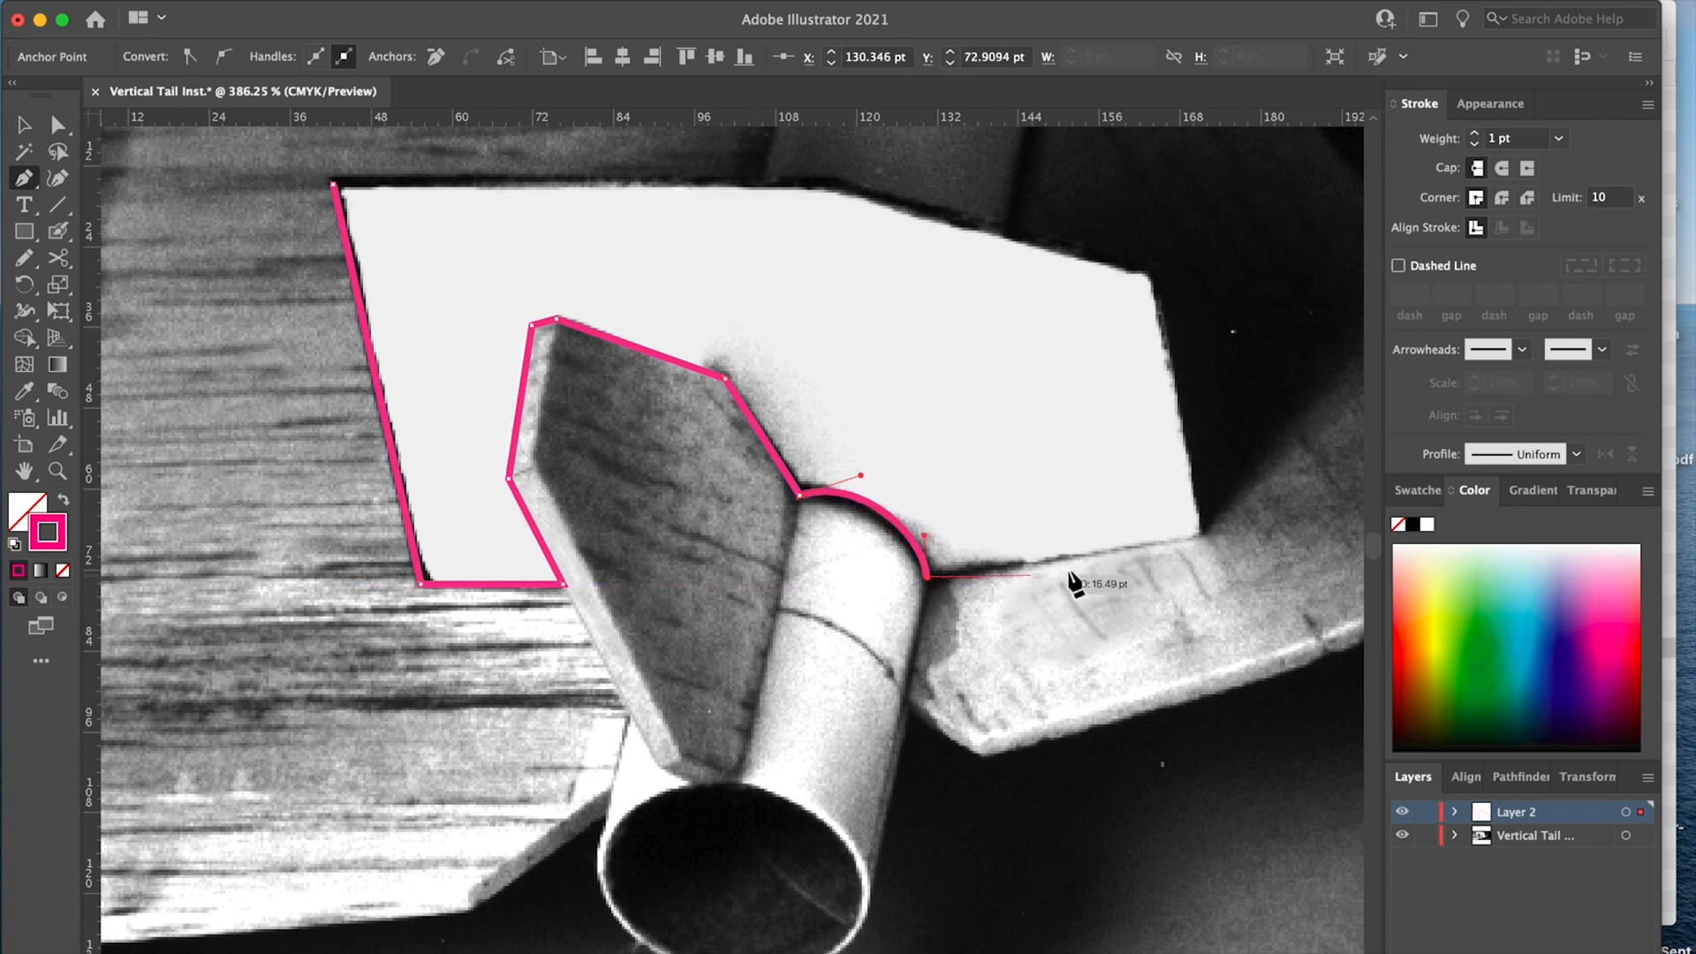
click(1203, 533)
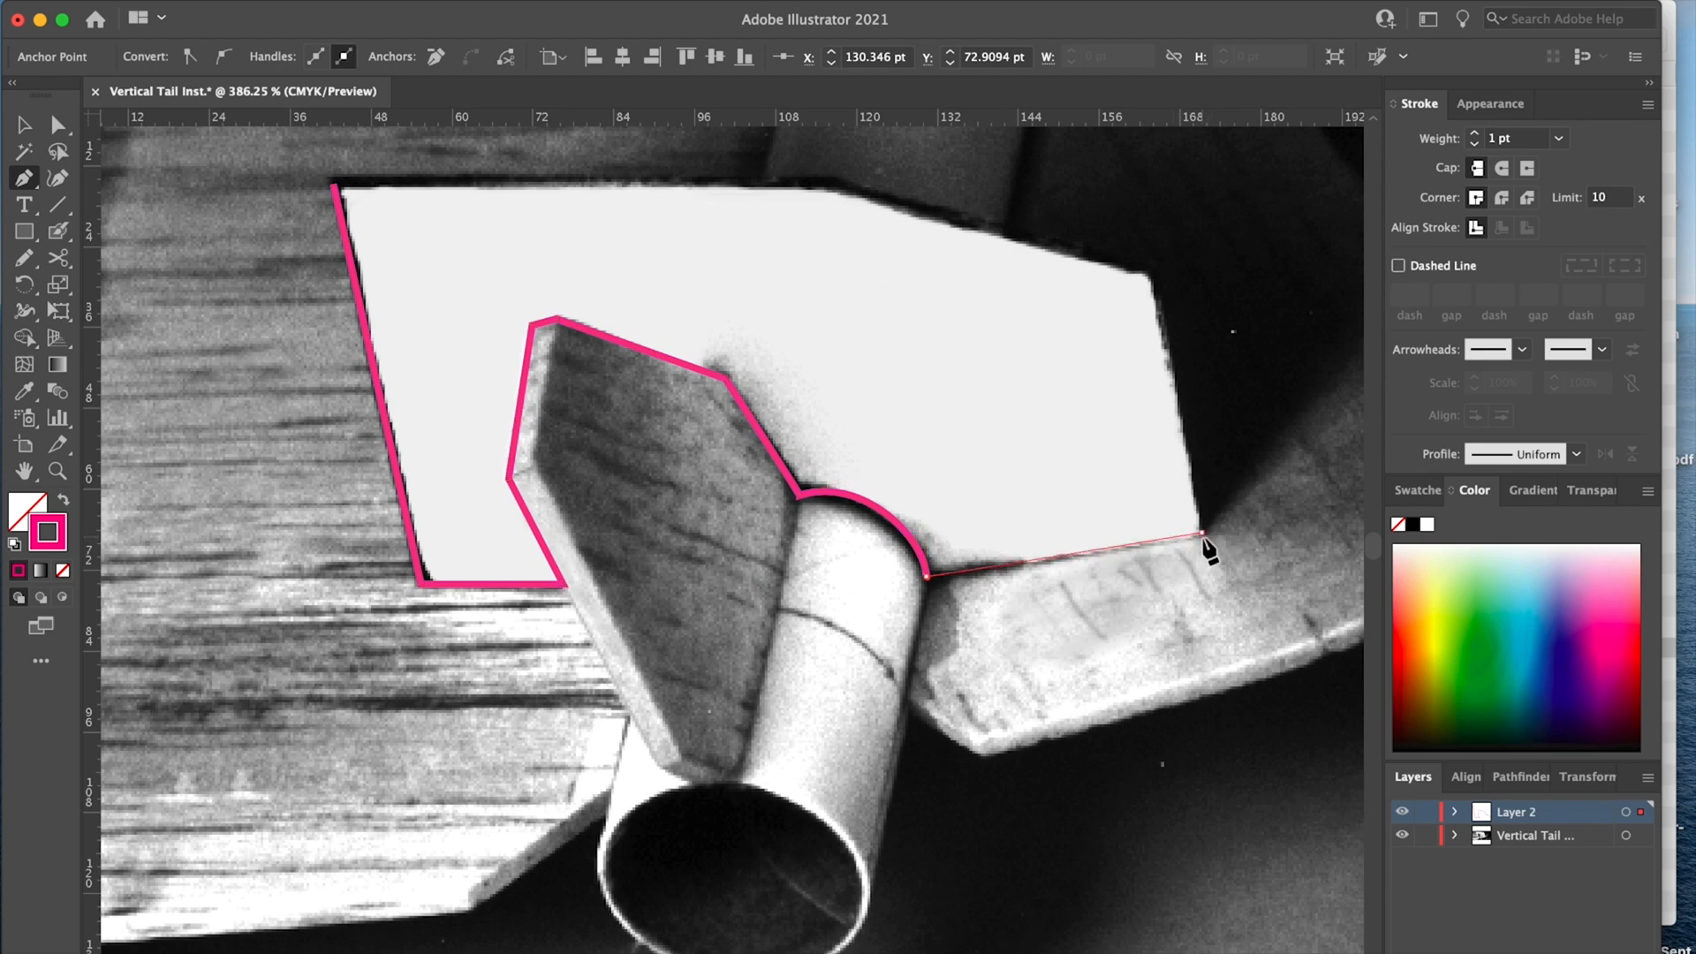
click(1147, 279)
click(819, 184)
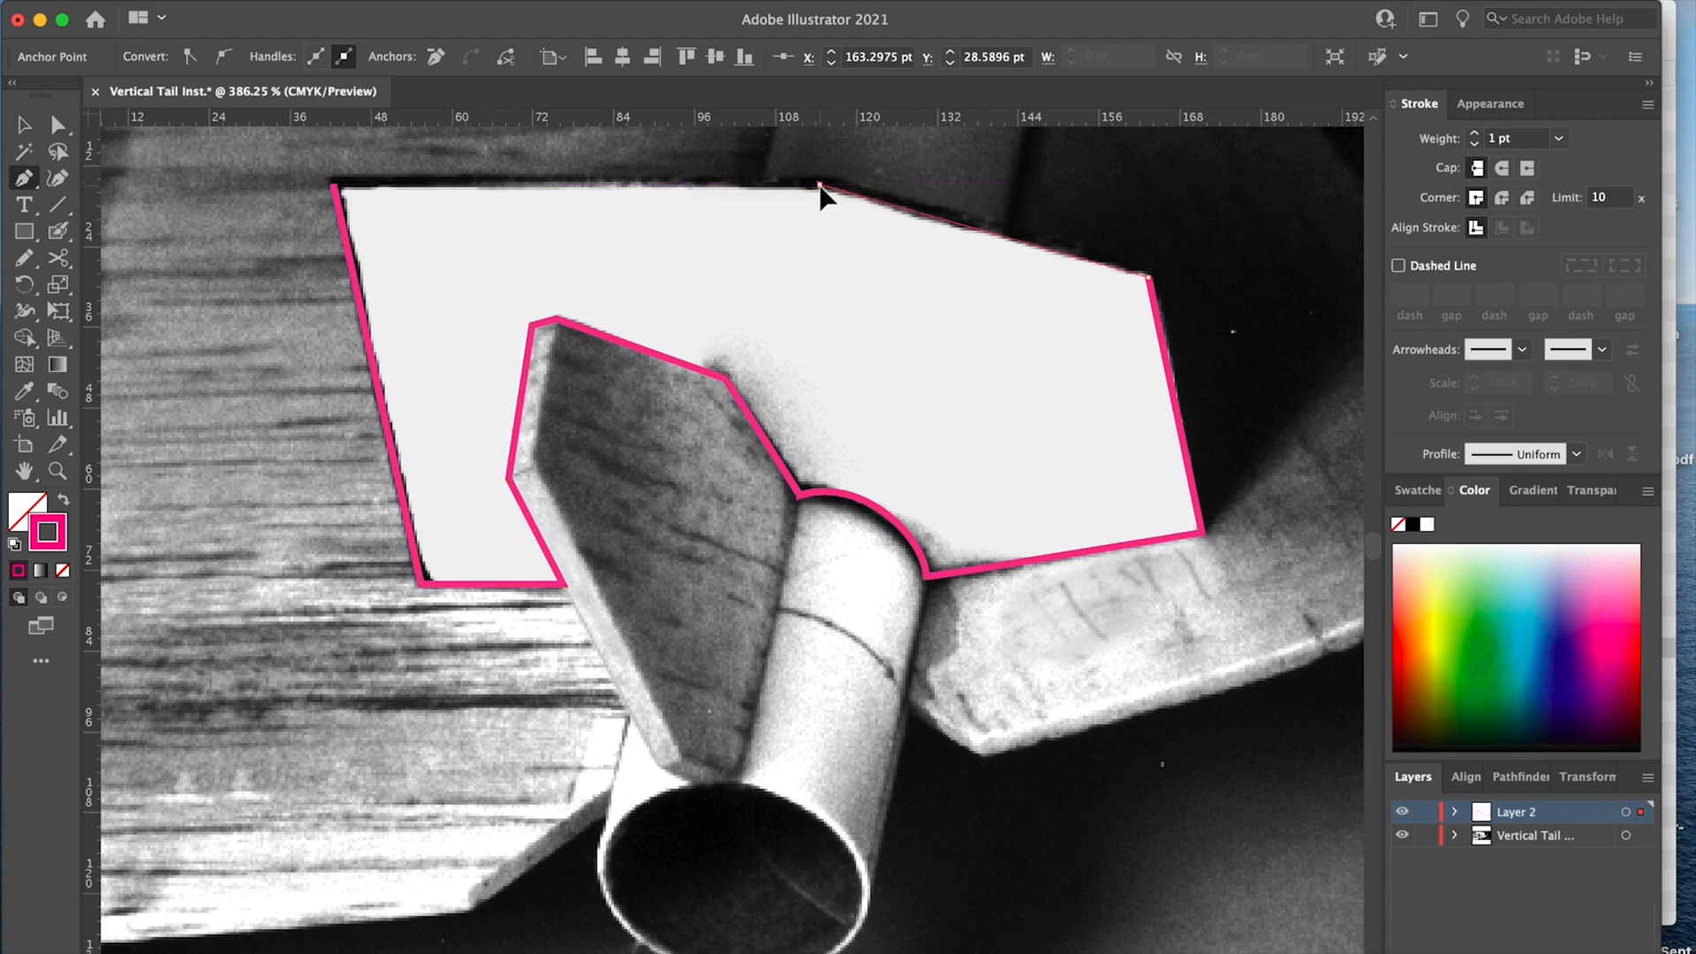
click(335, 185)
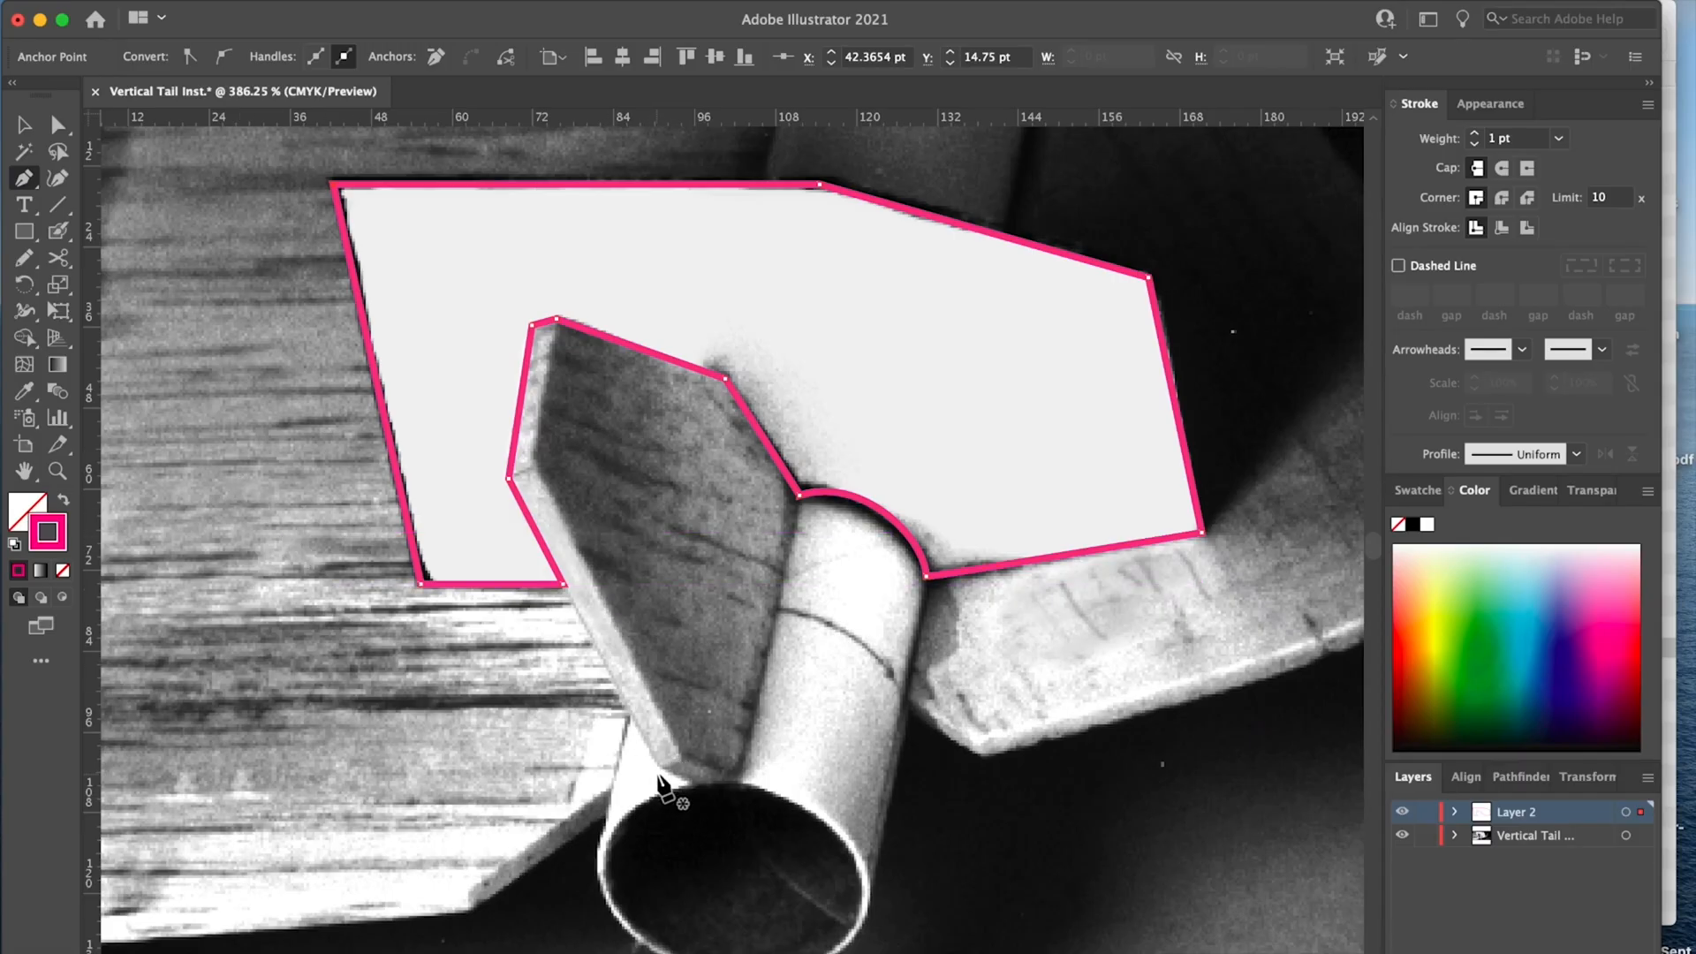
- Trace a separate closed Pen path around the whole wooden fin, from its lower tip up along the tube and back down its left side
super+click(658, 777)
click(657, 766)
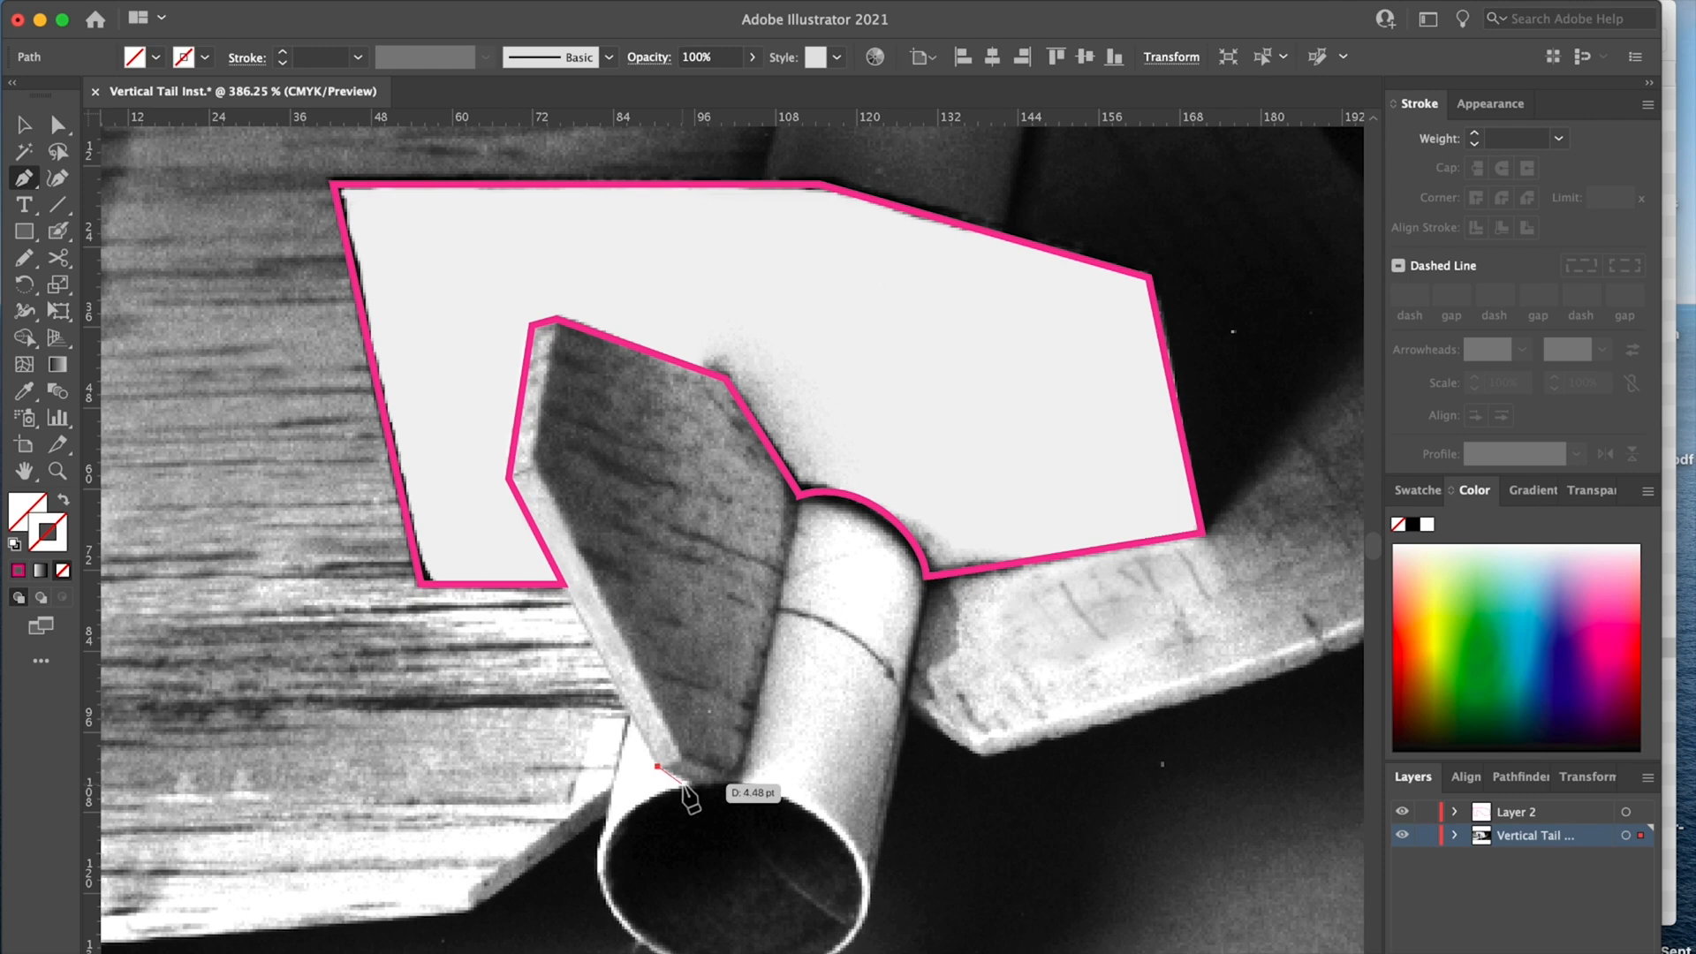
click(695, 785)
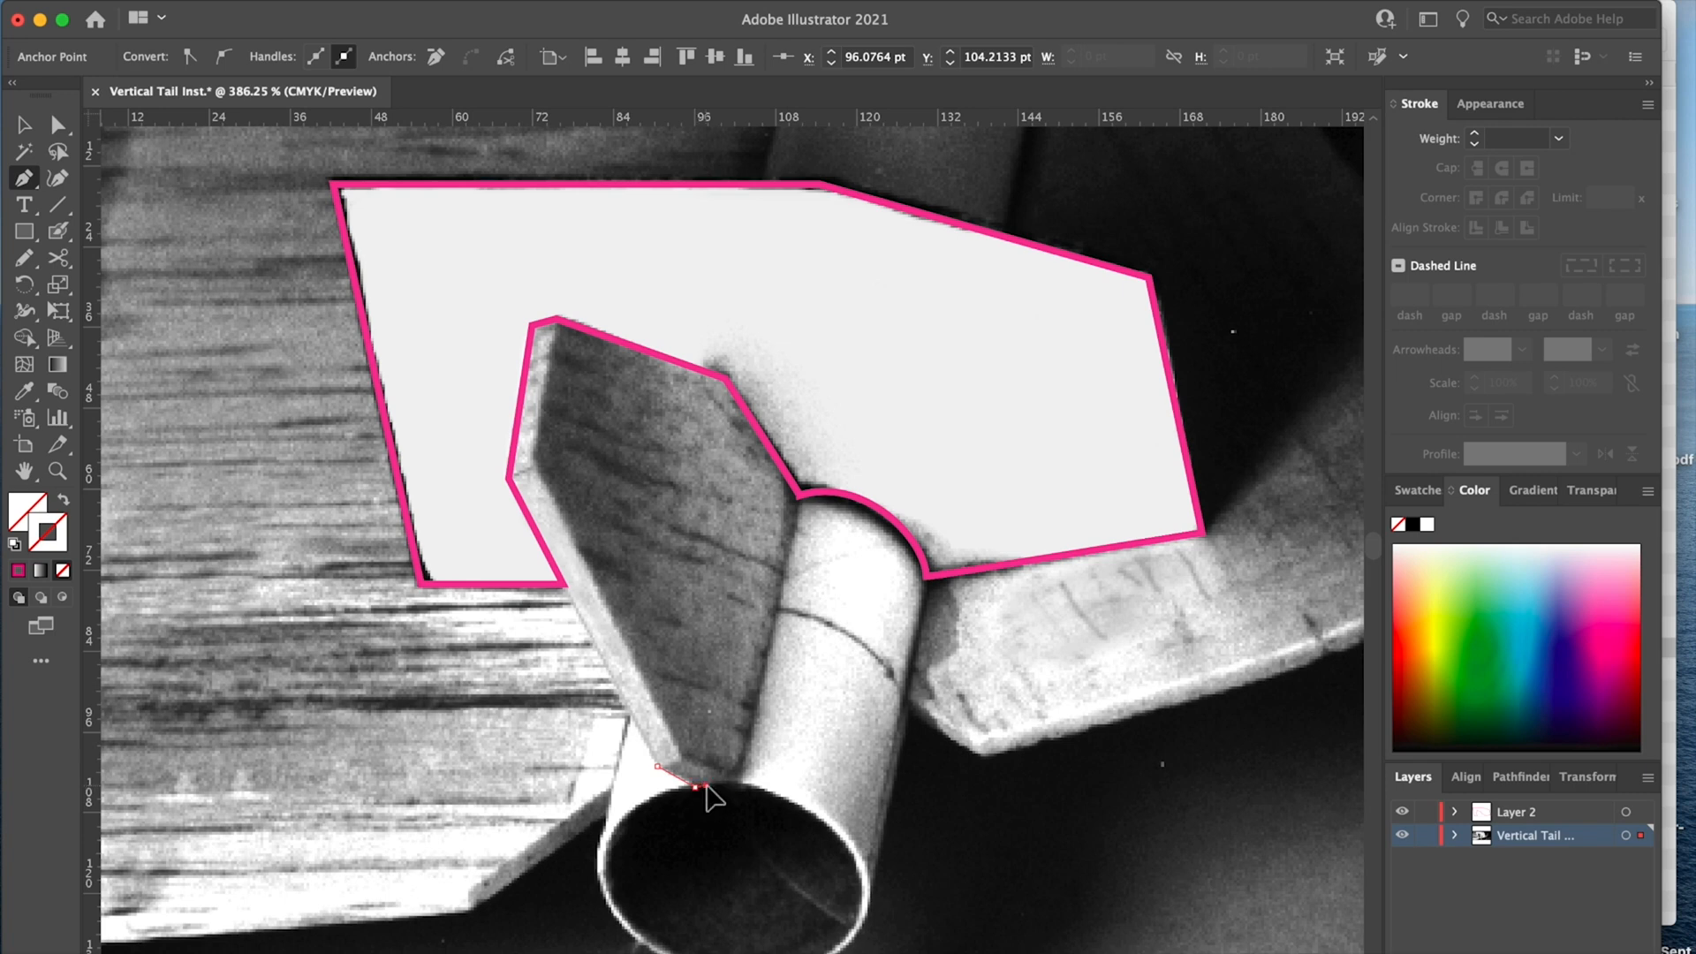
click(737, 786)
click(799, 497)
click(724, 378)
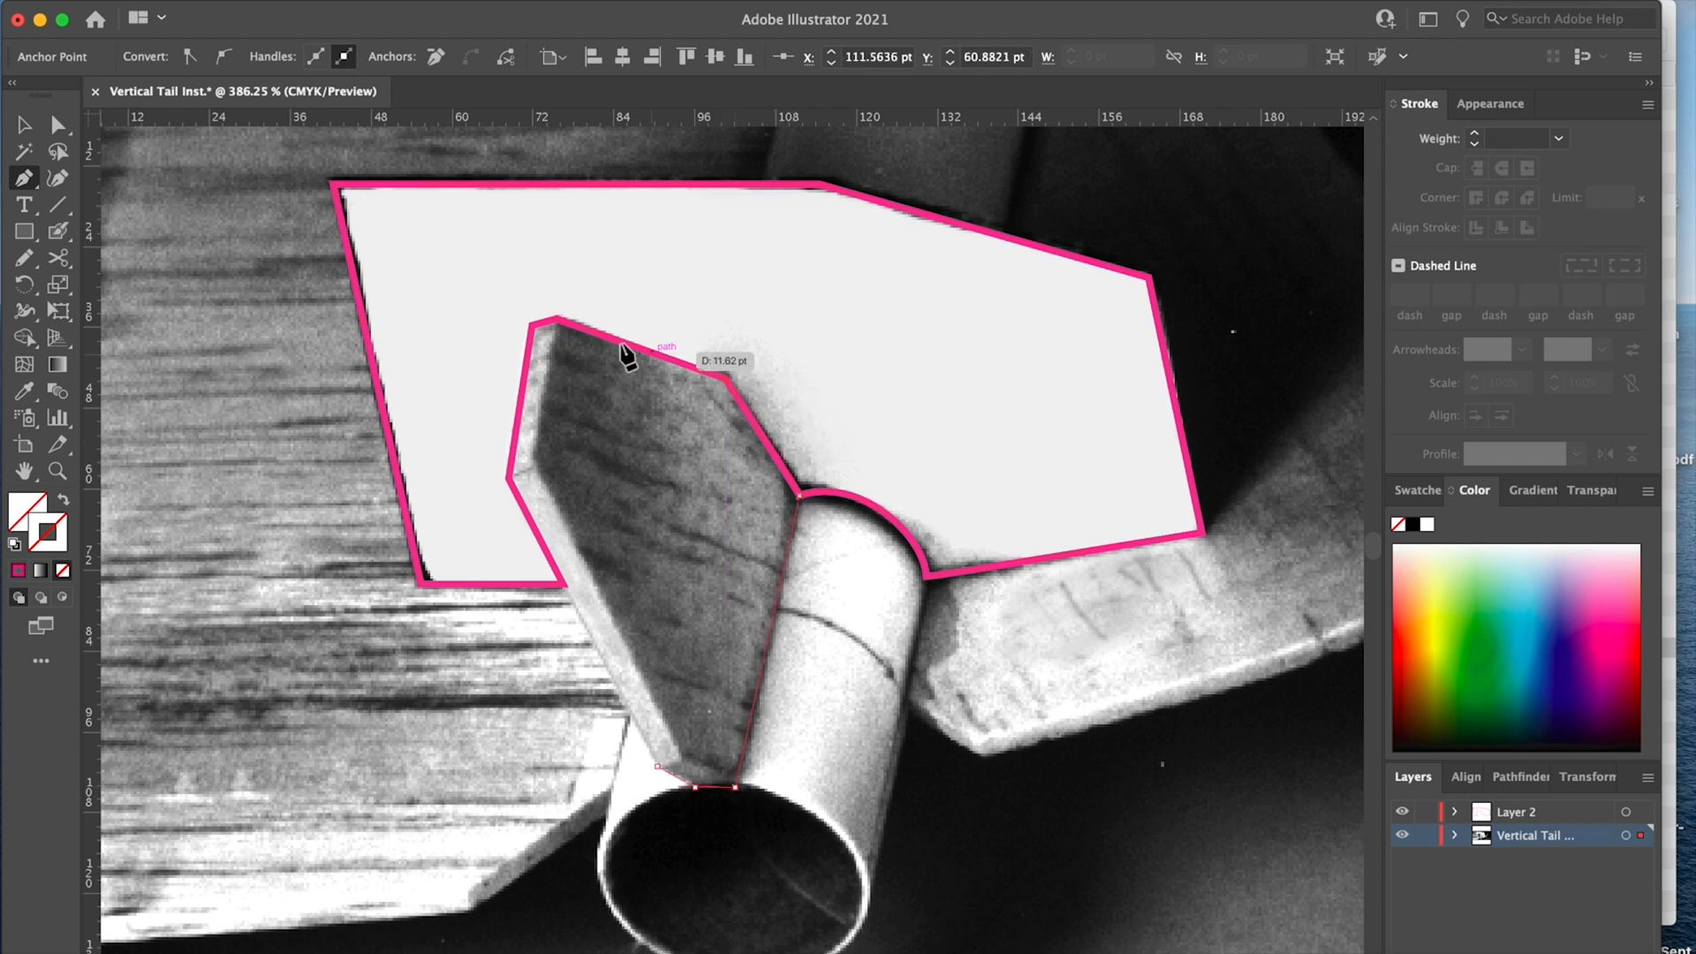
click(557, 320)
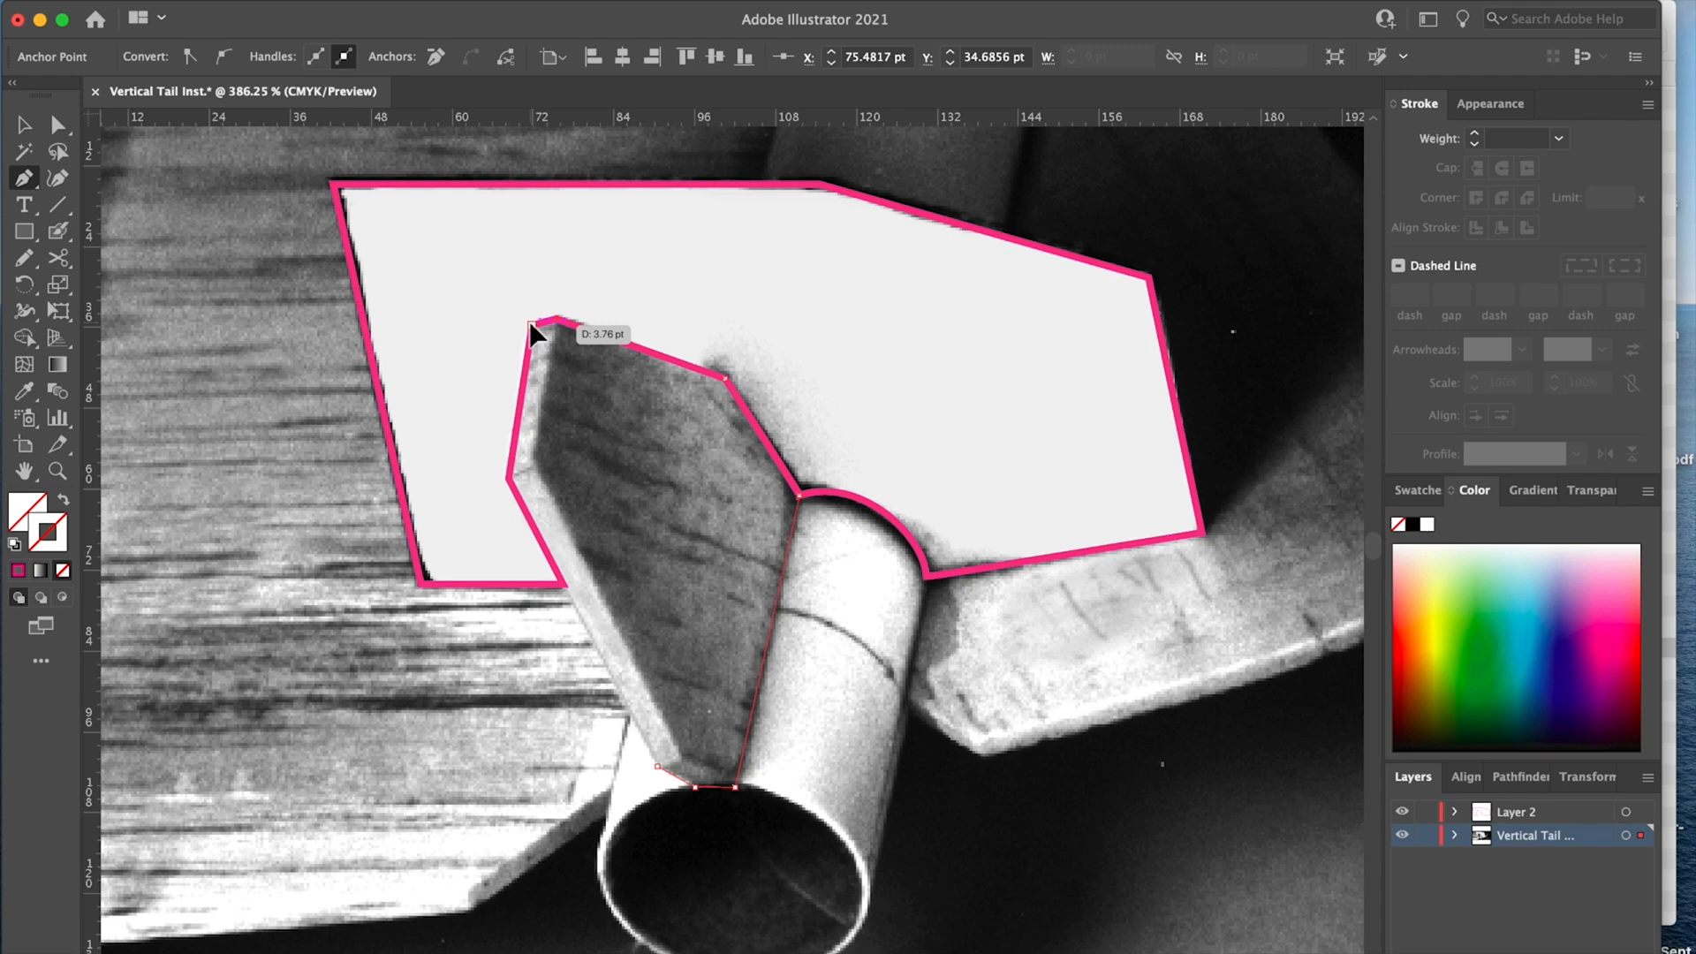
click(509, 479)
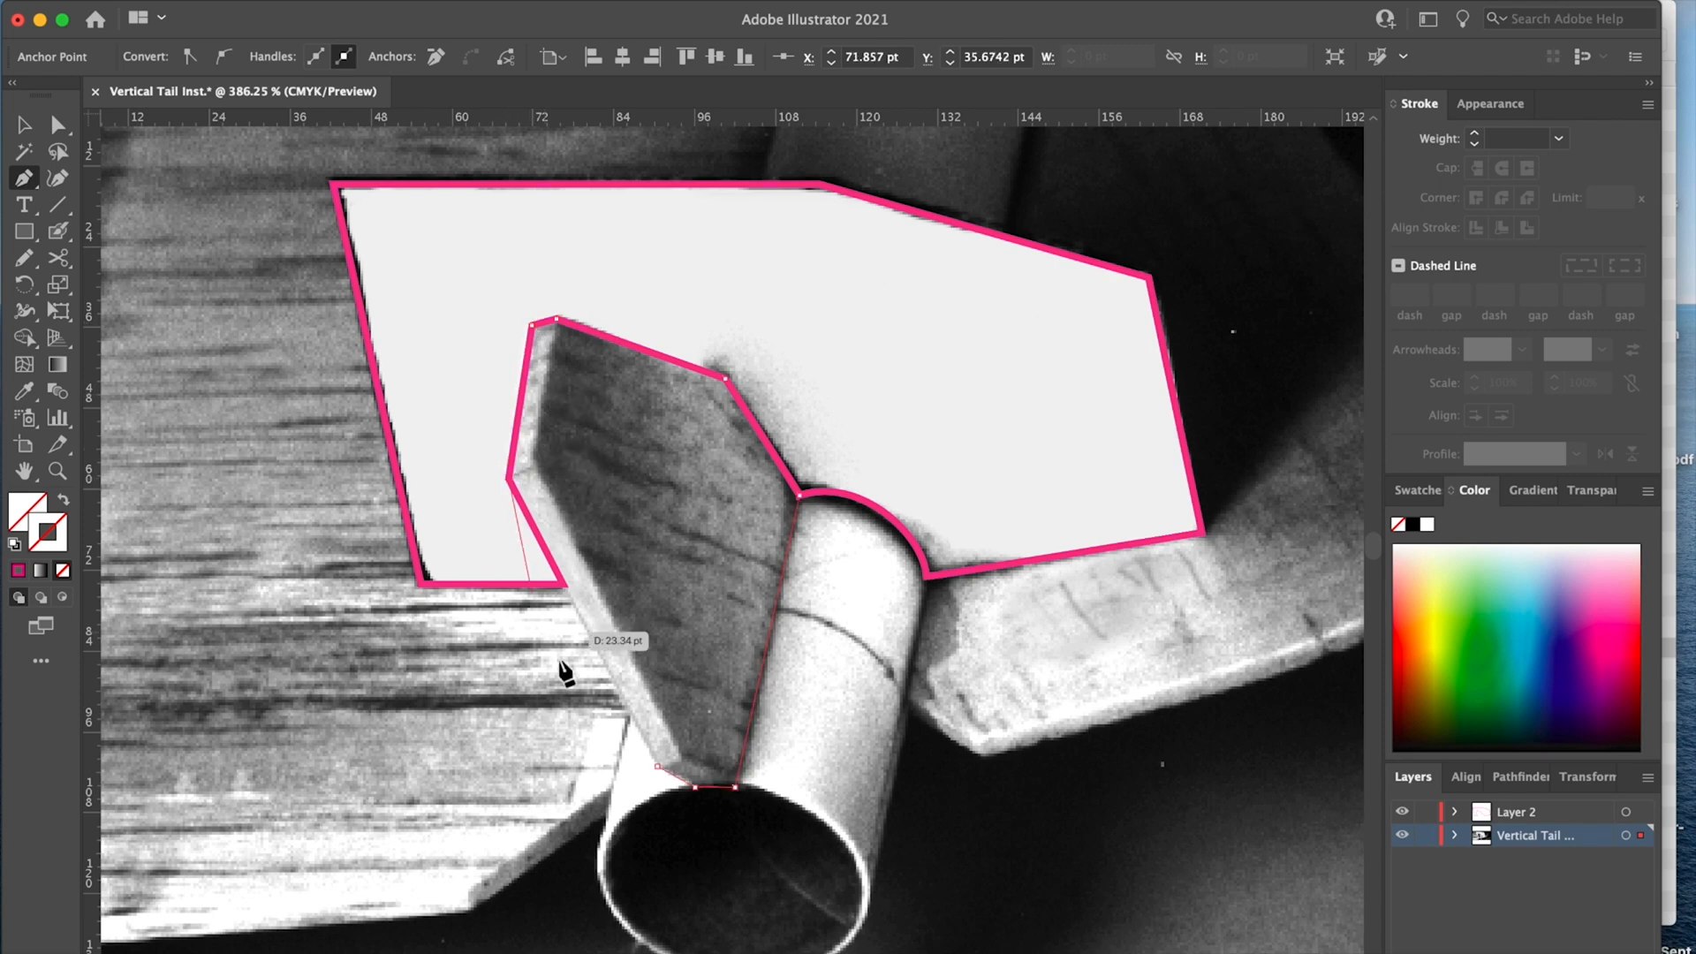
click(658, 765)
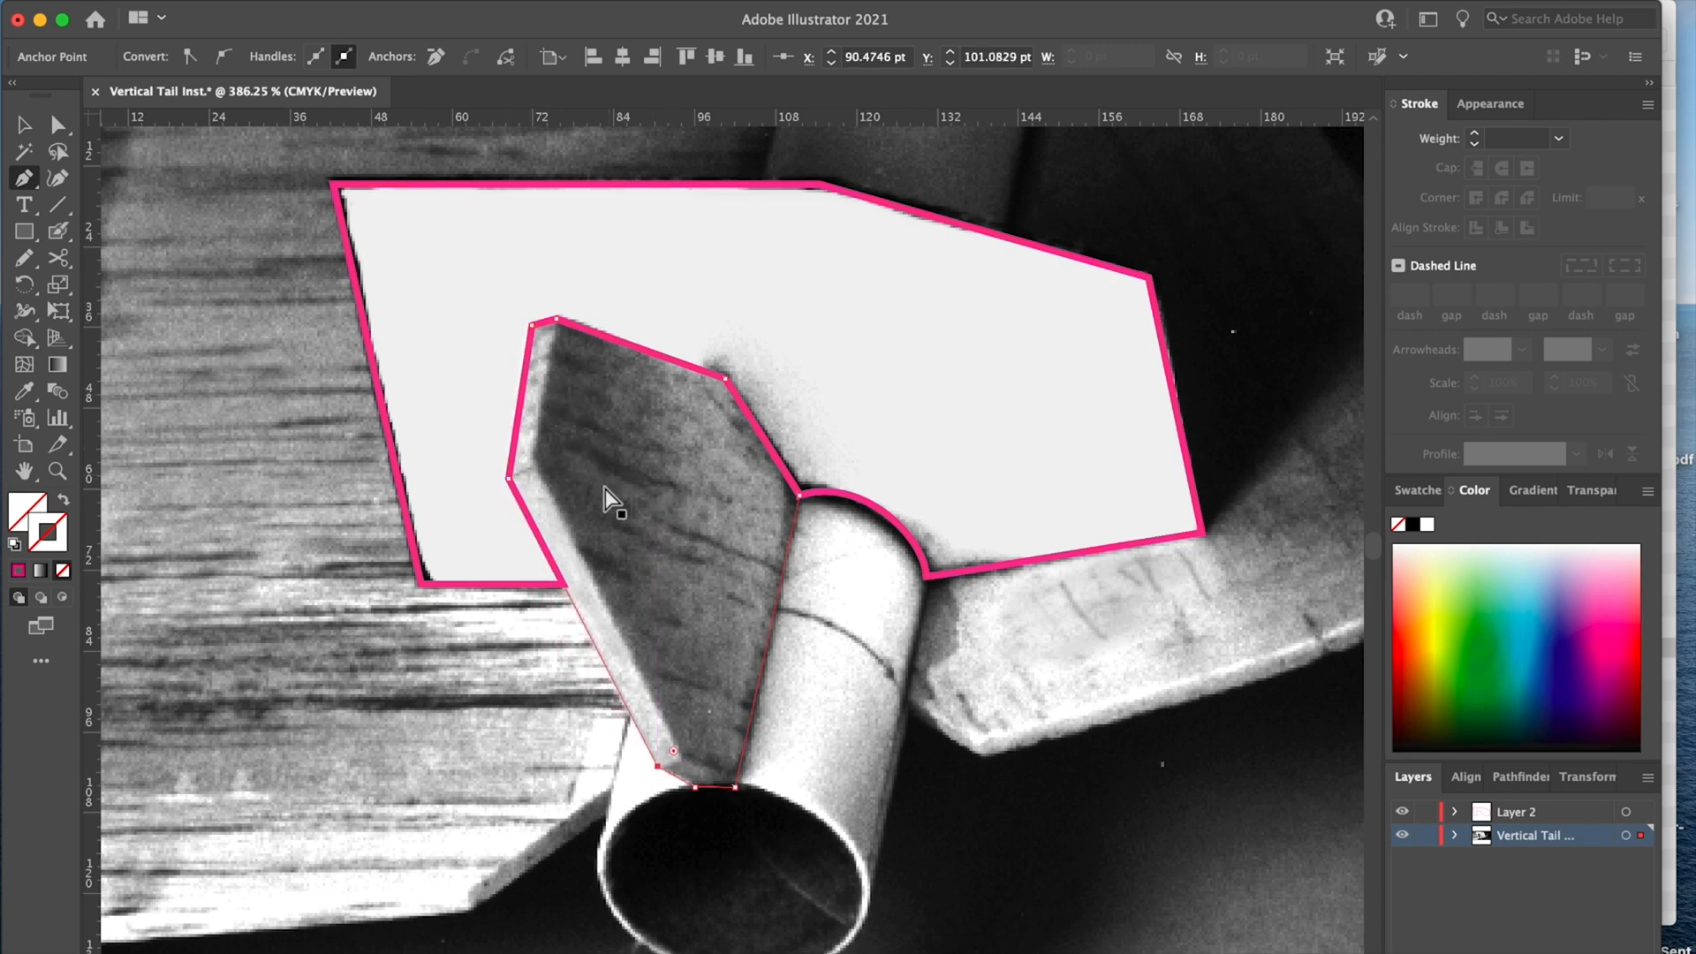
- Select the fin outline and give it a dark green stroke with web colors only
super+click(590, 415)
click(557, 321)
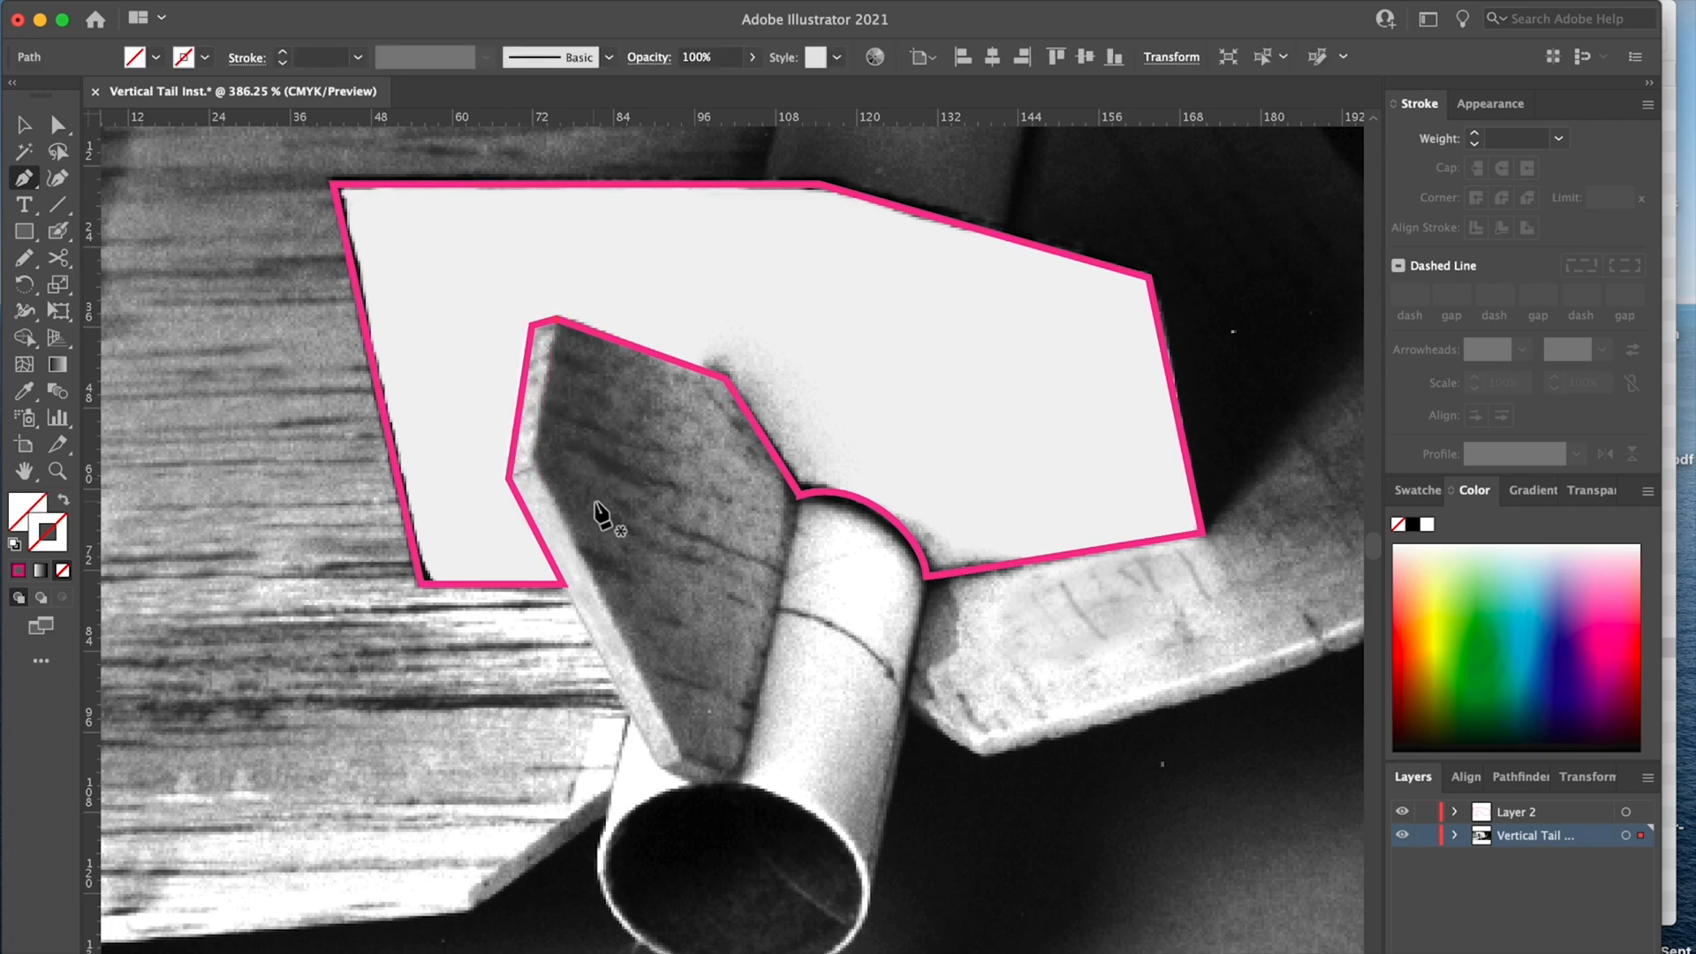
super+click(637, 727)
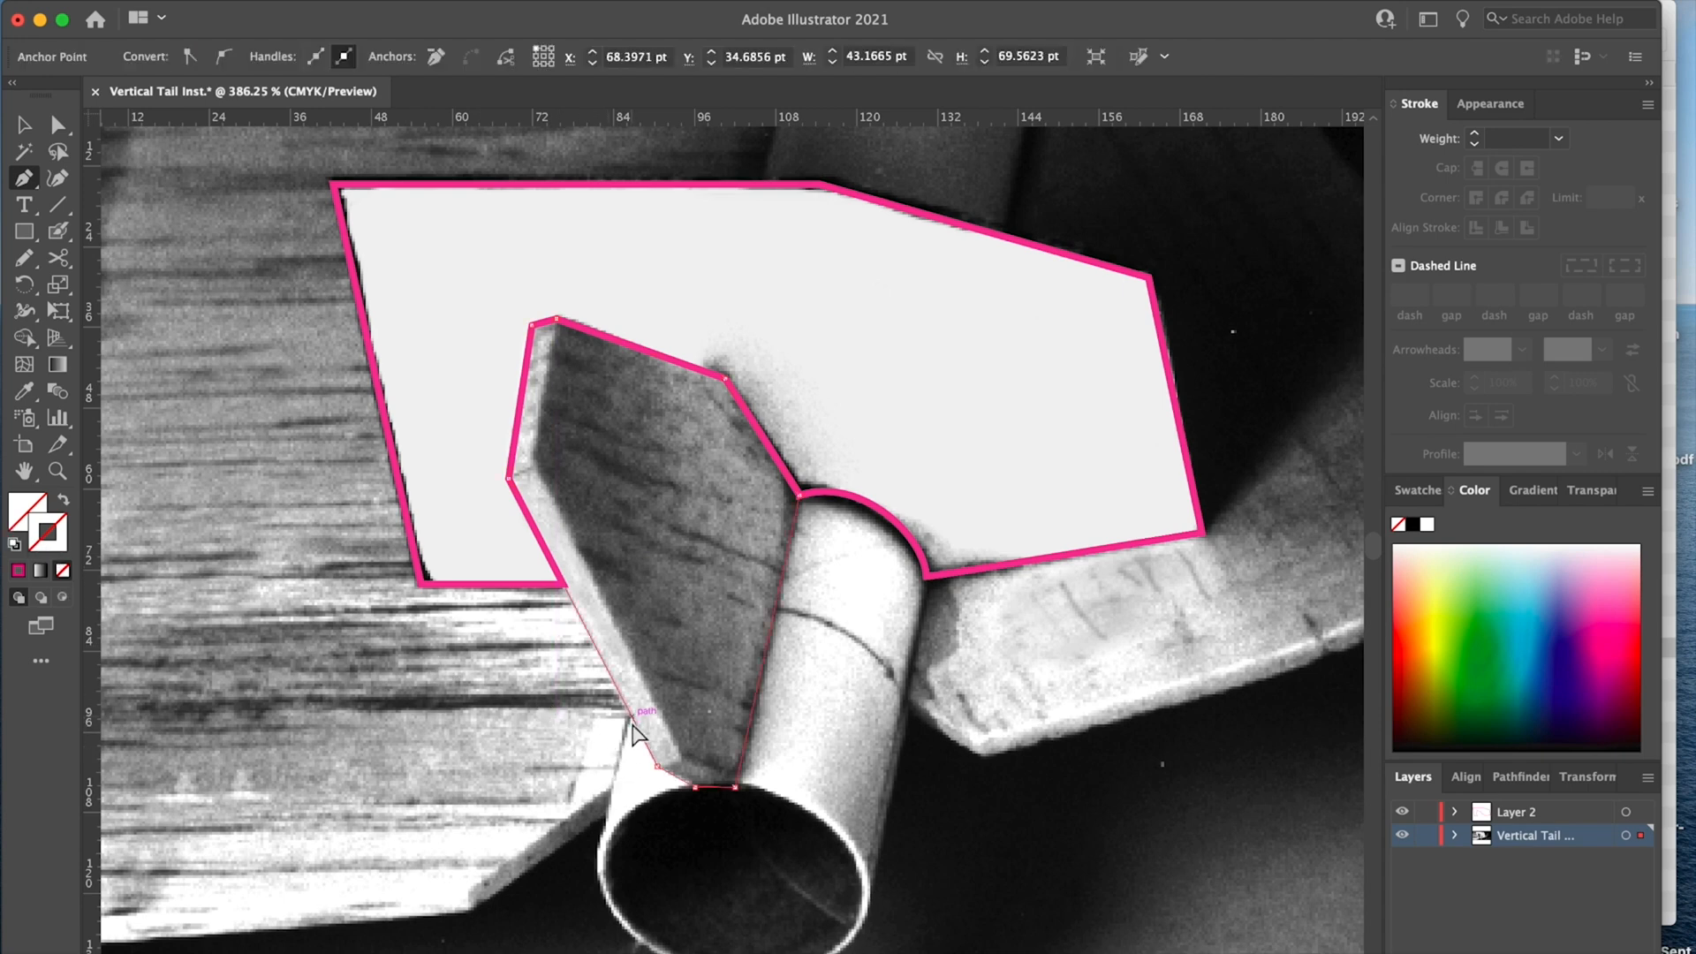
click(18, 572)
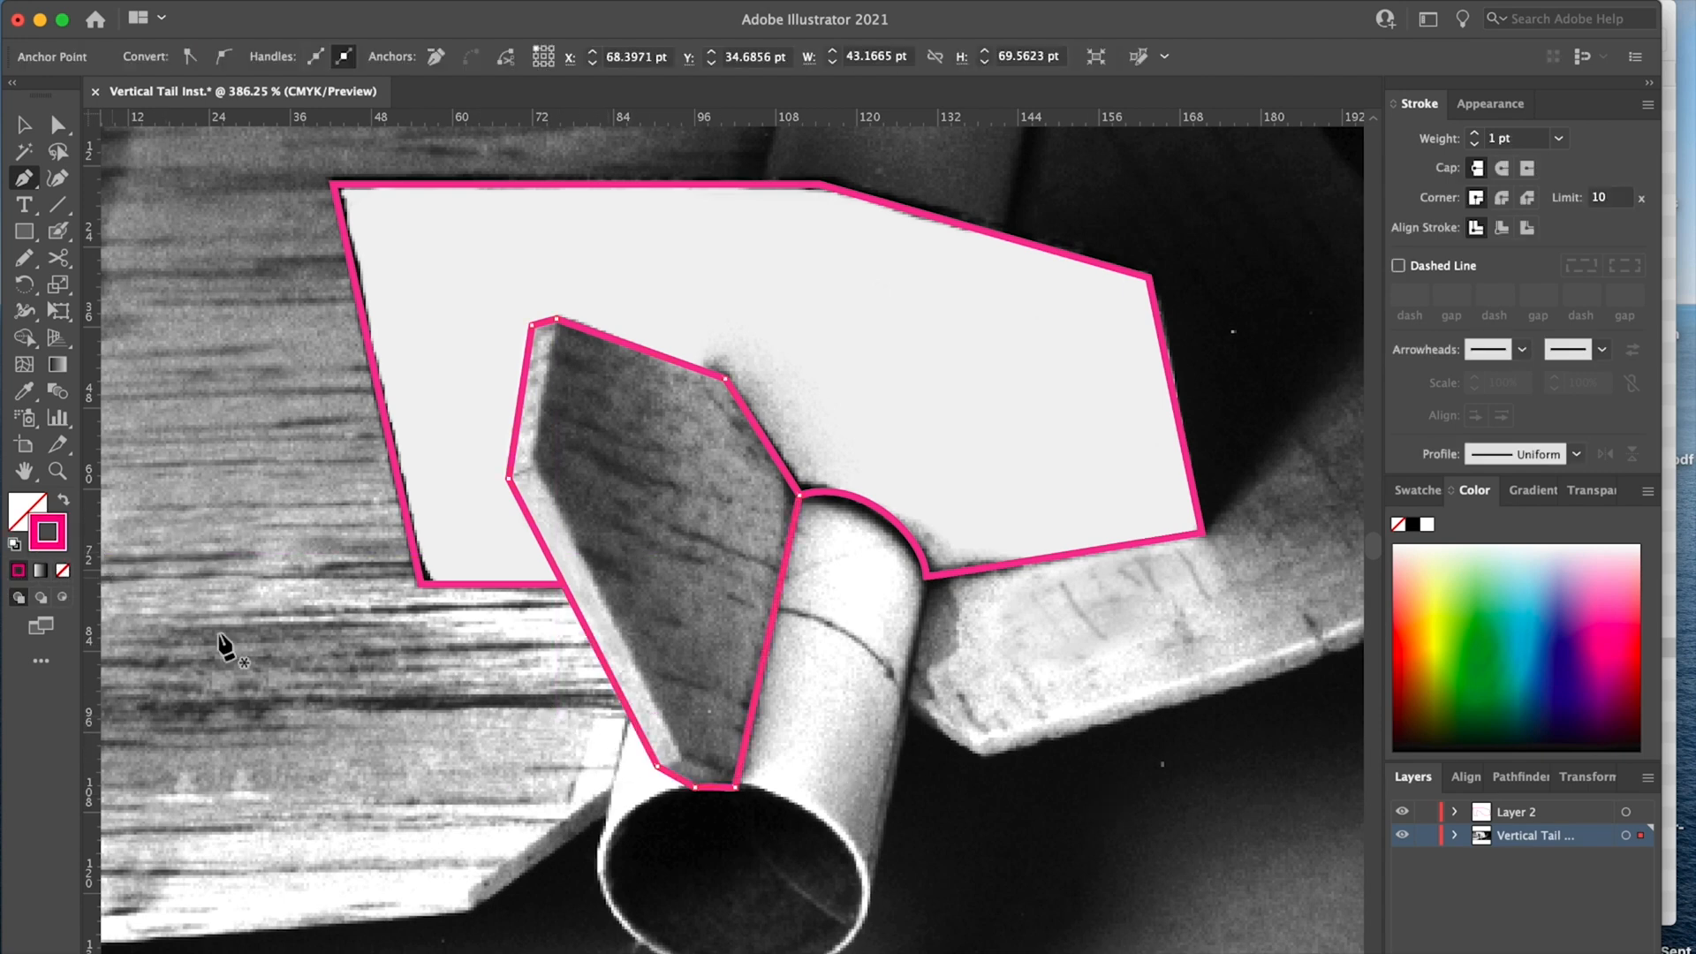
double_click(63, 539)
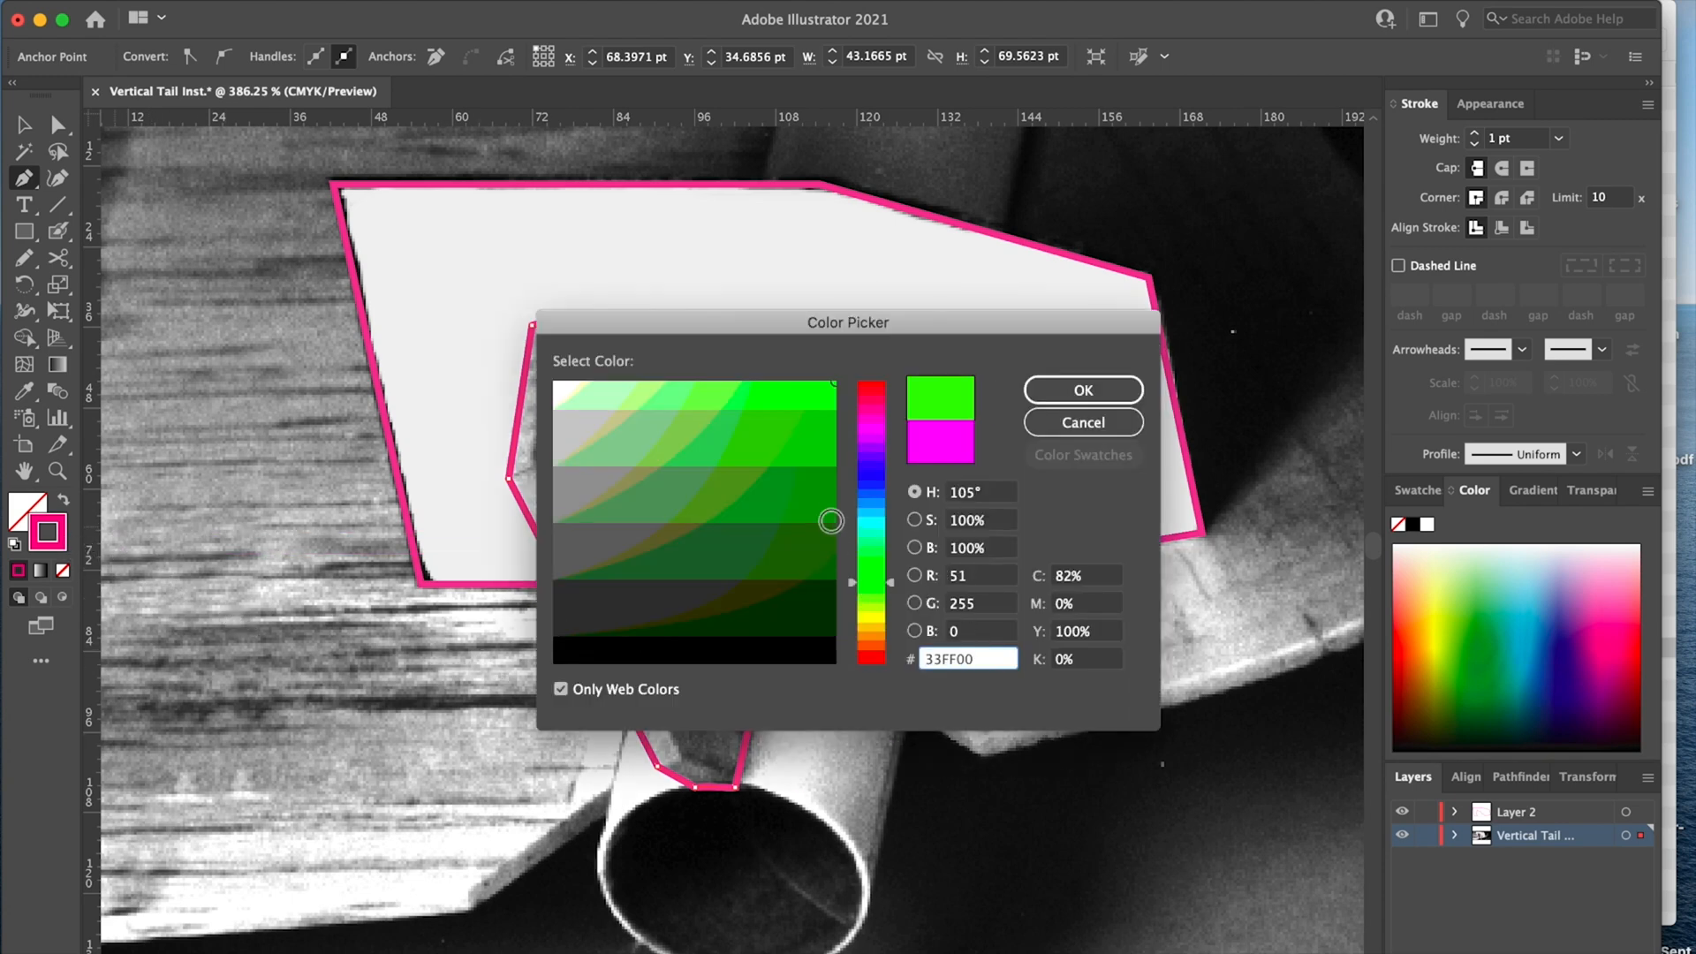
click(829, 460)
click(1083, 389)
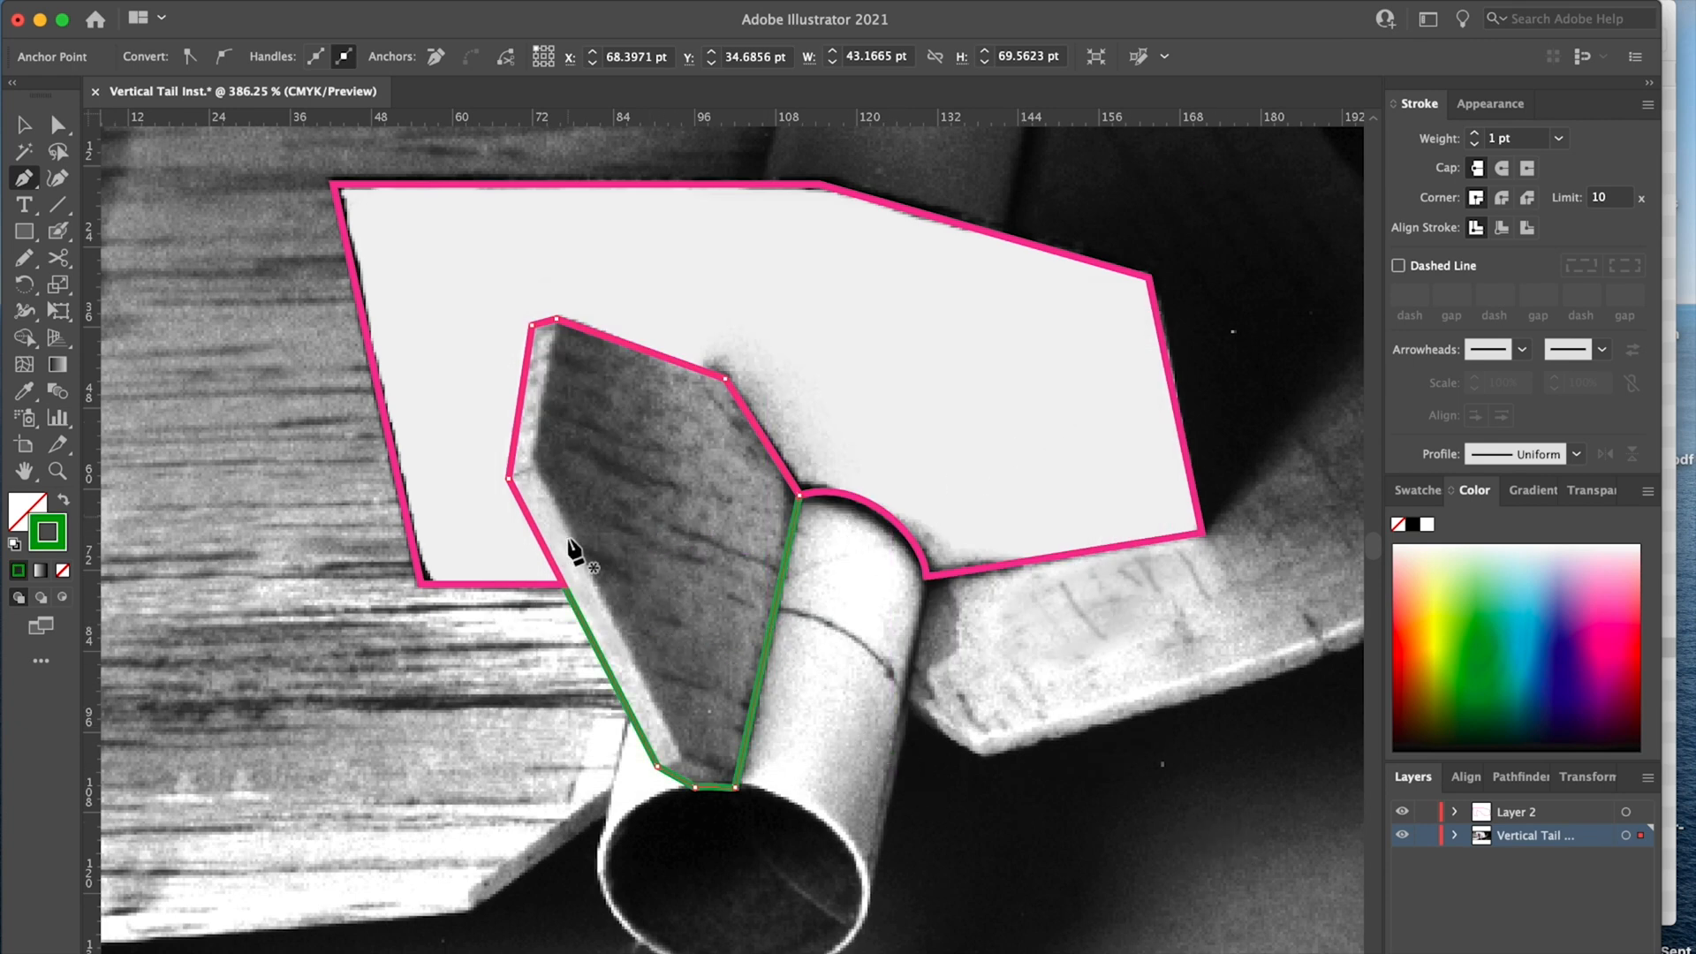
- Create a new layer, move the fin outline onto it, and place that layer above Layer 2
key(super+l)
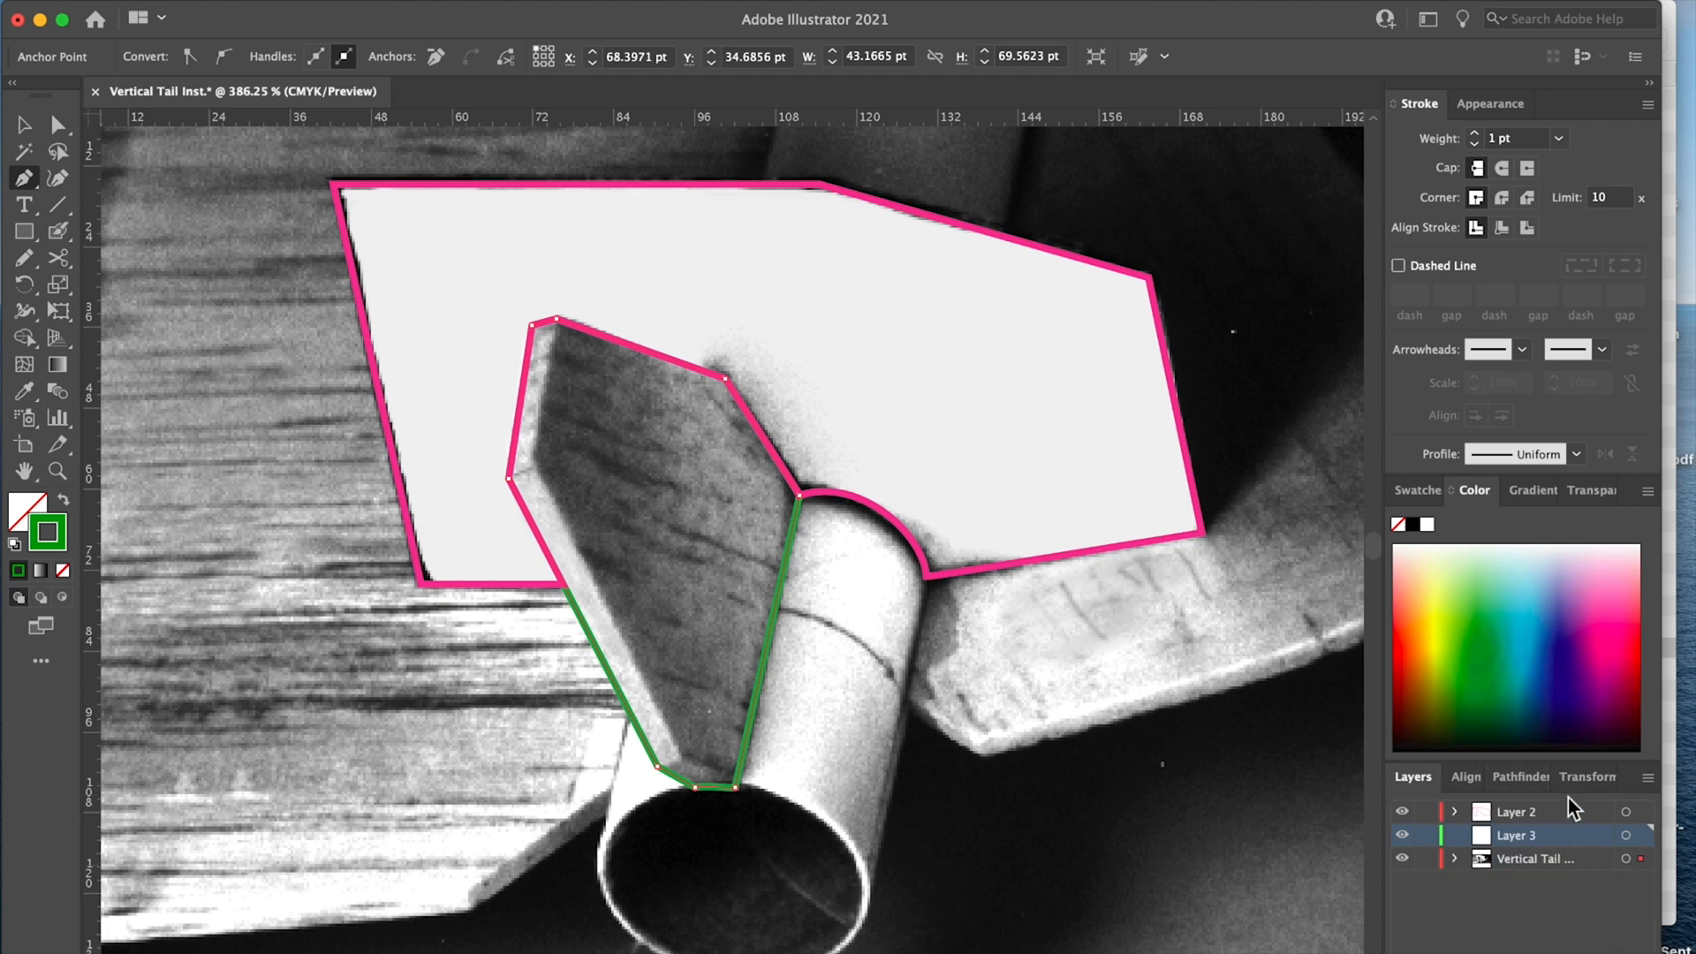
drag(1643, 855, 1641, 836)
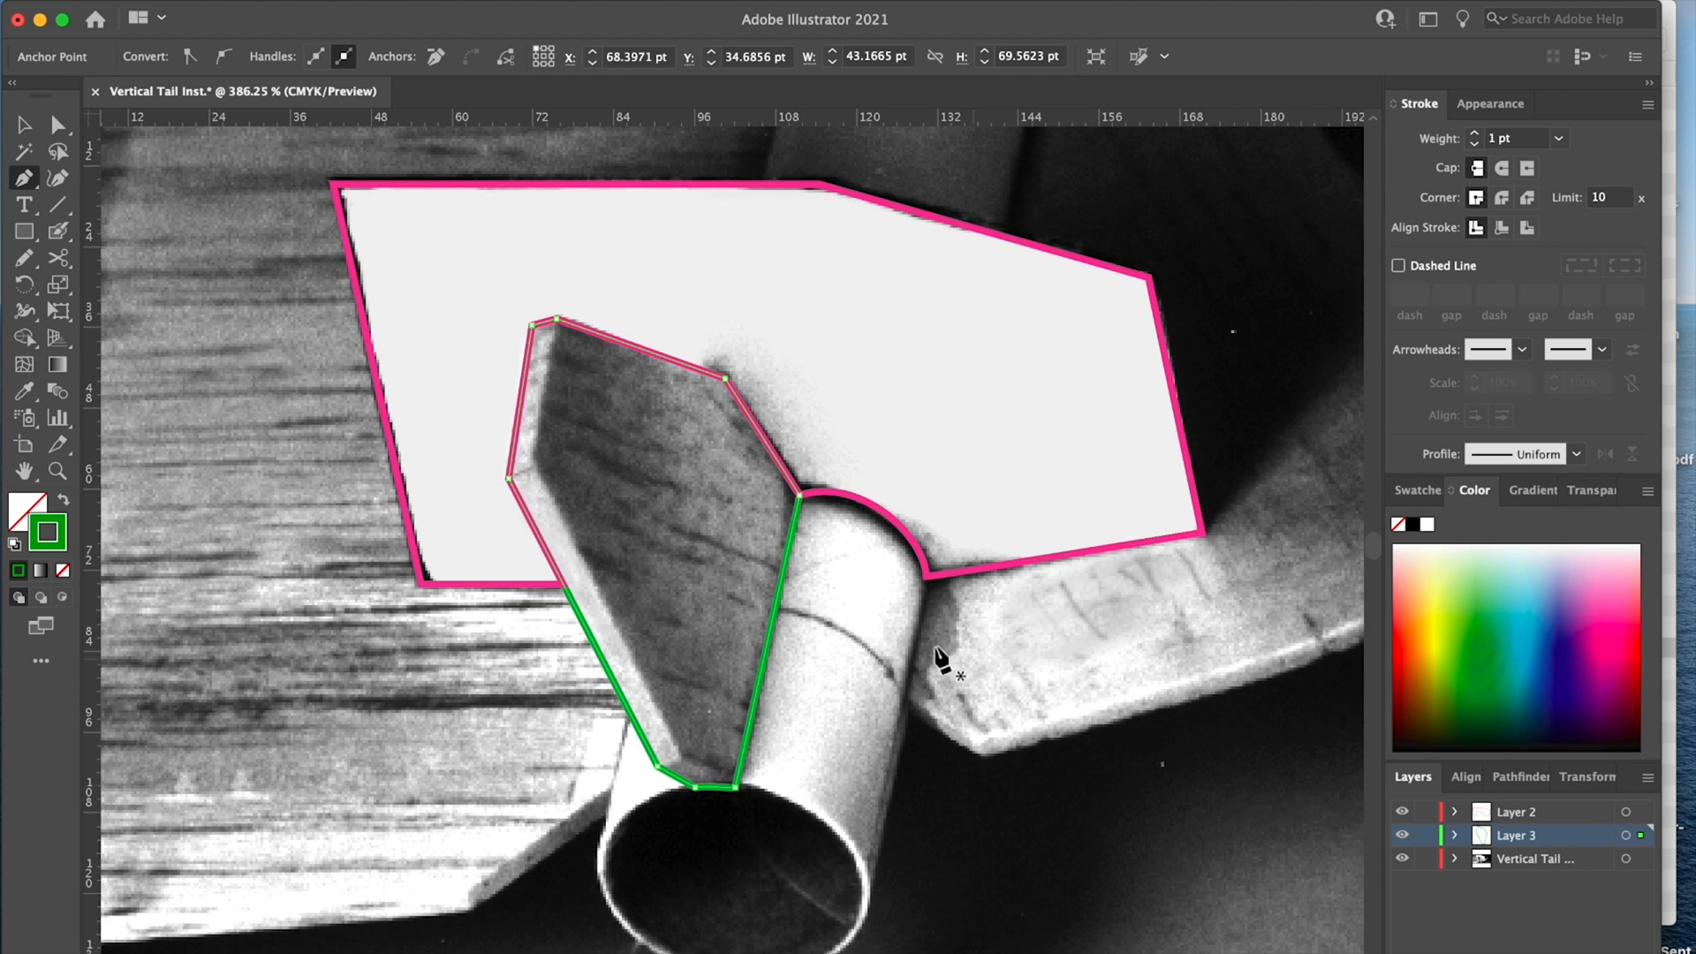
drag(1554, 843, 1537, 804)
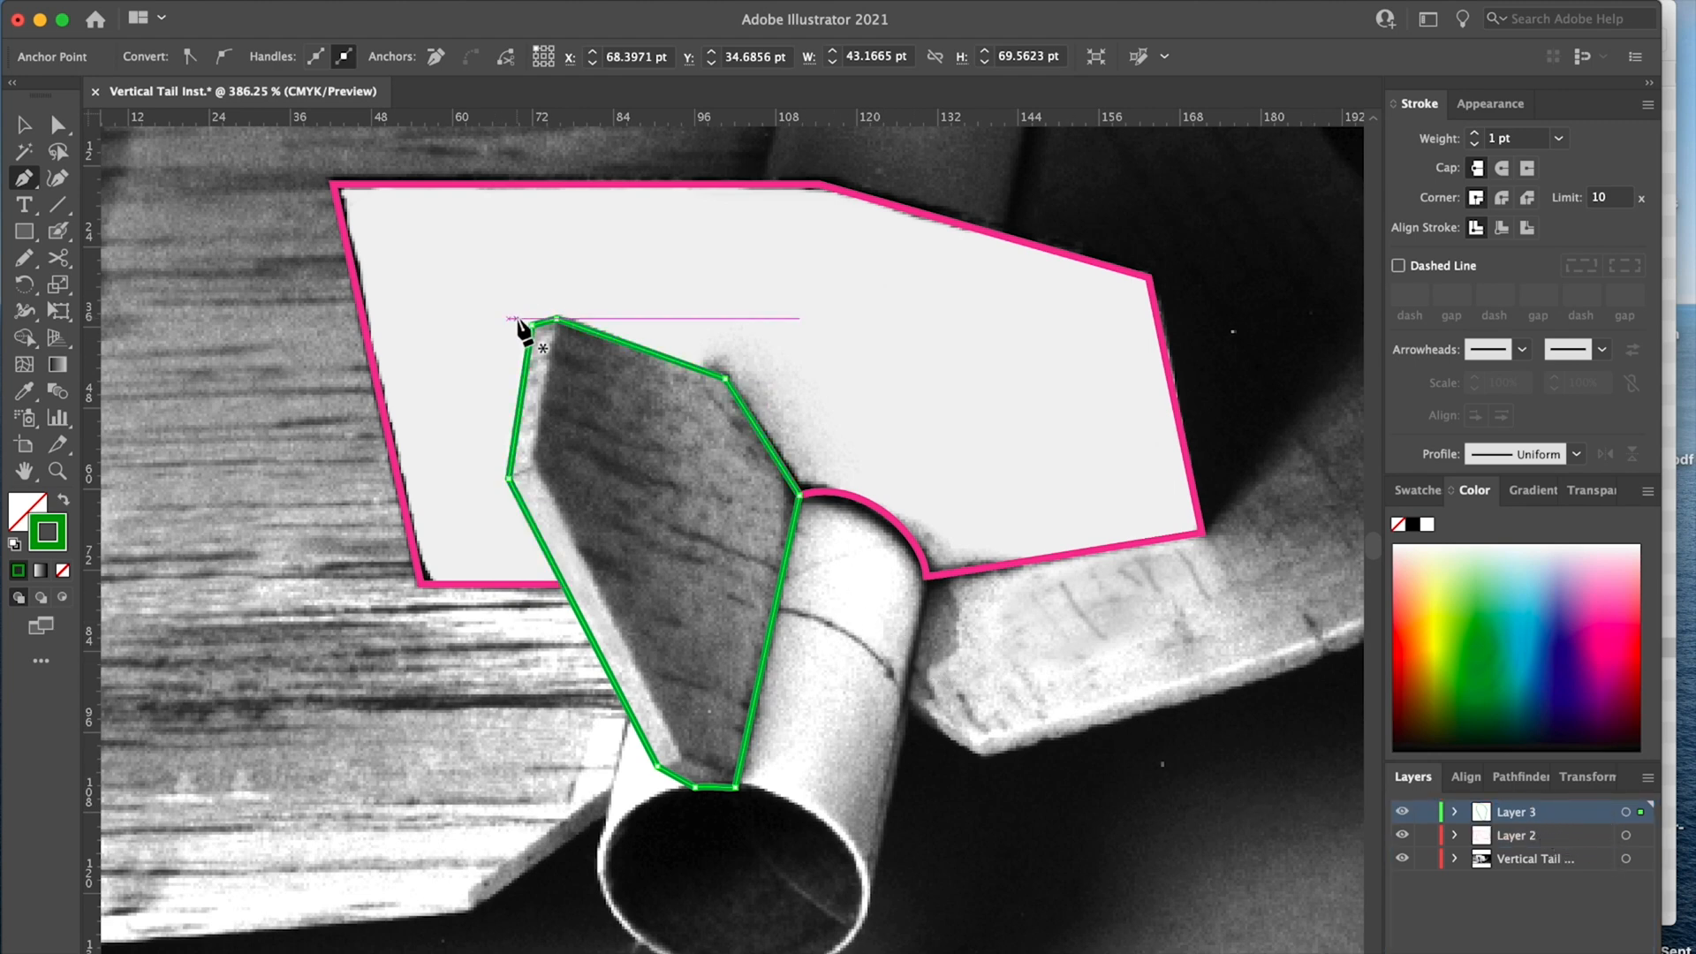
- Trace an open path along the fin's inner bevel edge, from its upper corner down to the lower tip beside the tube, and select it
super+click(586, 379)
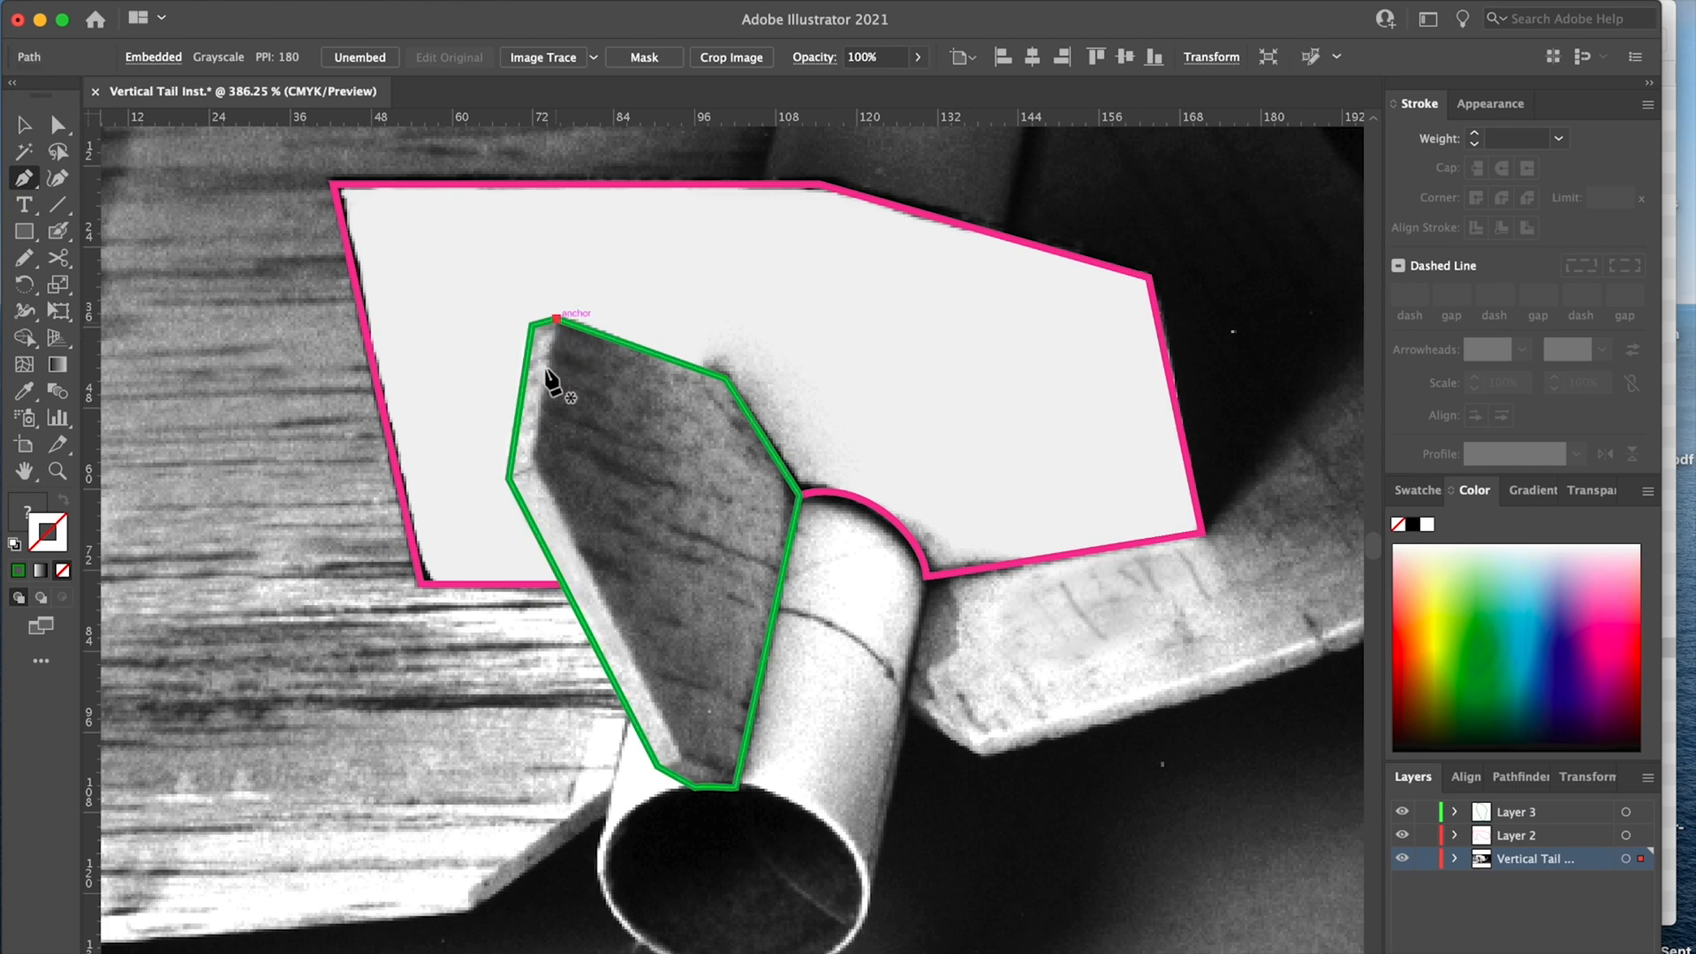
click(555, 318)
click(534, 468)
click(681, 756)
click(735, 782)
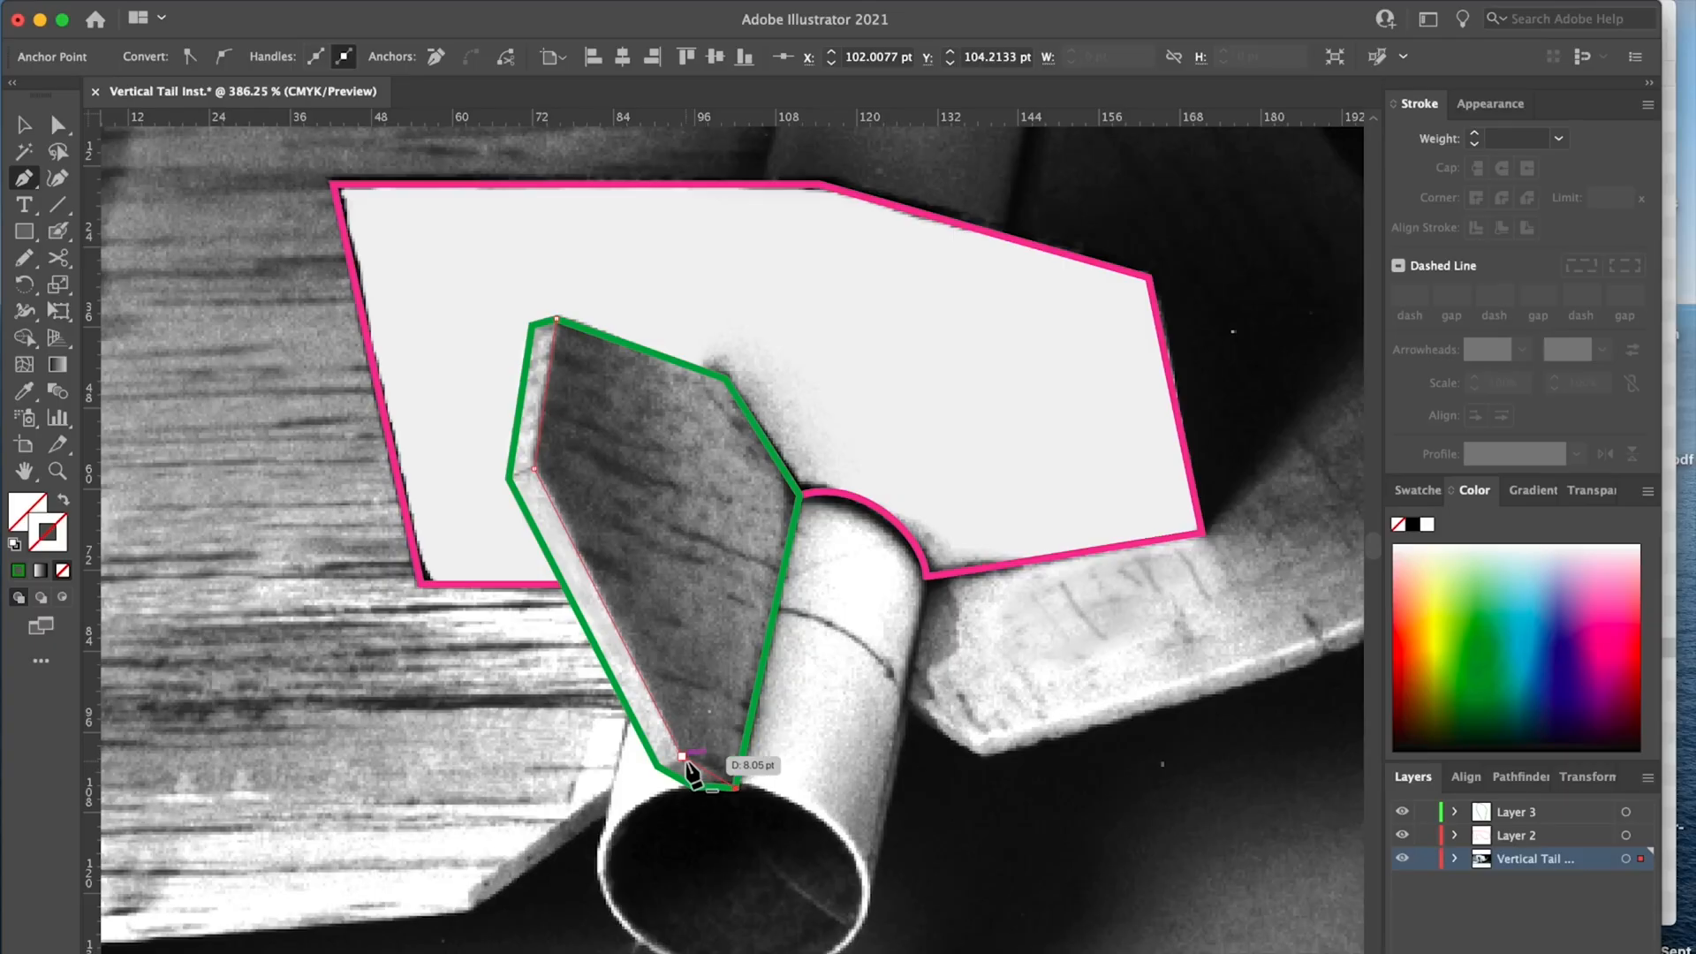
drag(691, 772, 667, 777)
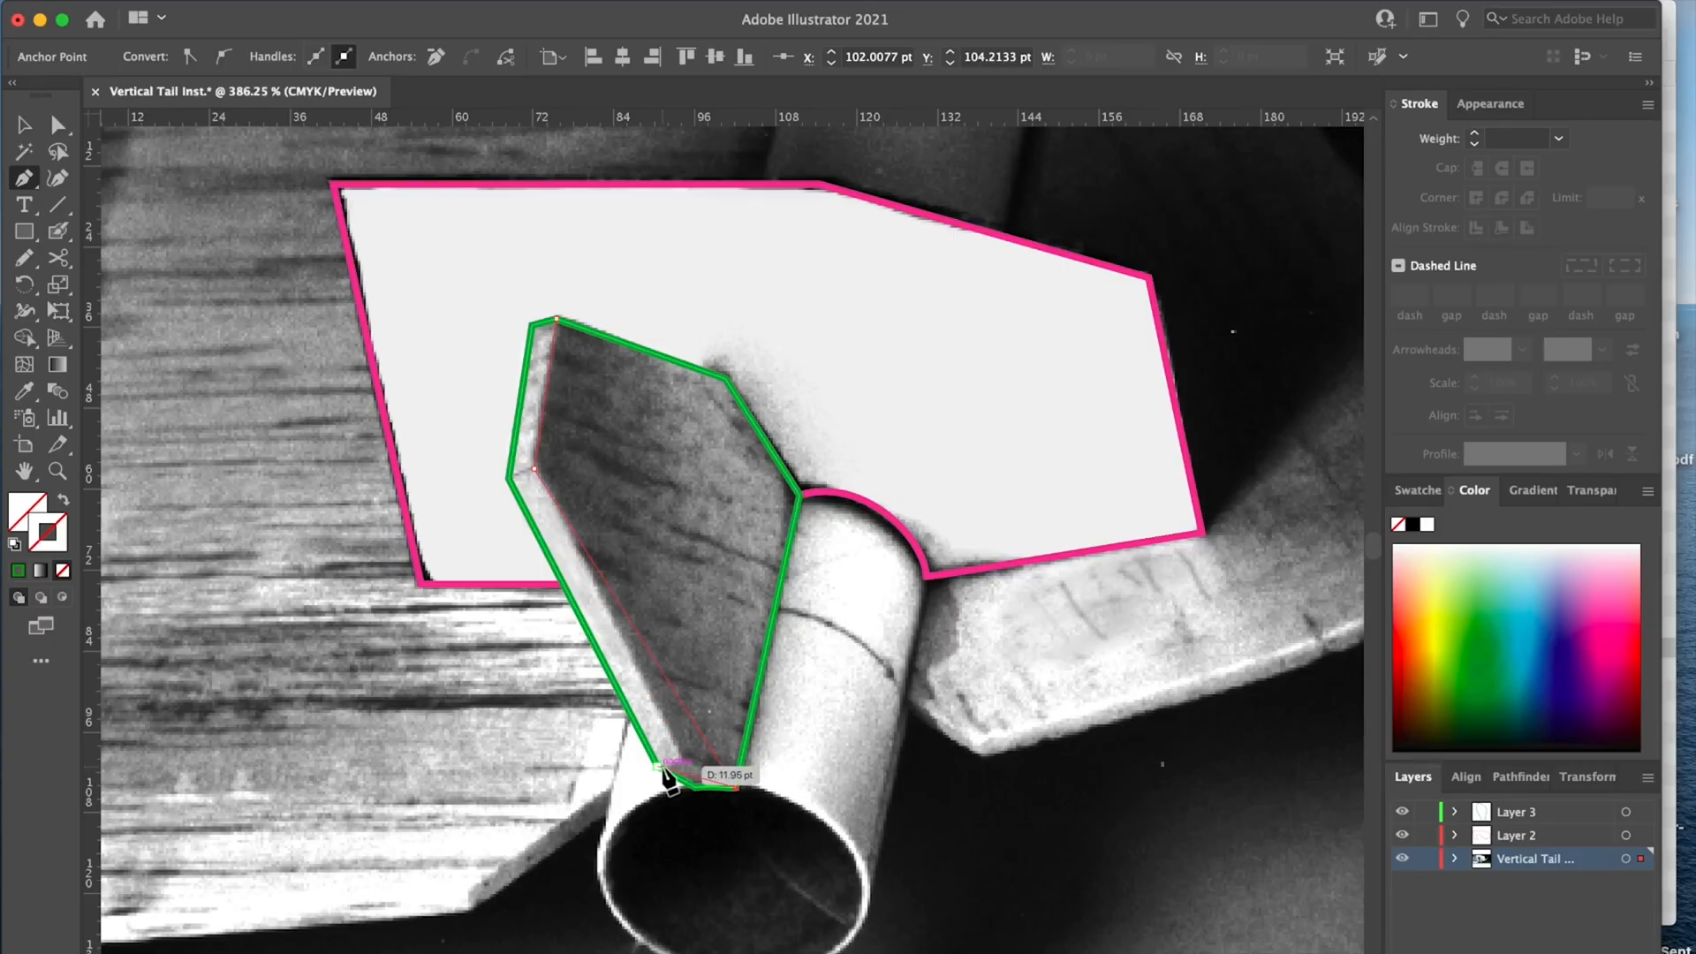
key(super+z)
key(super+z)
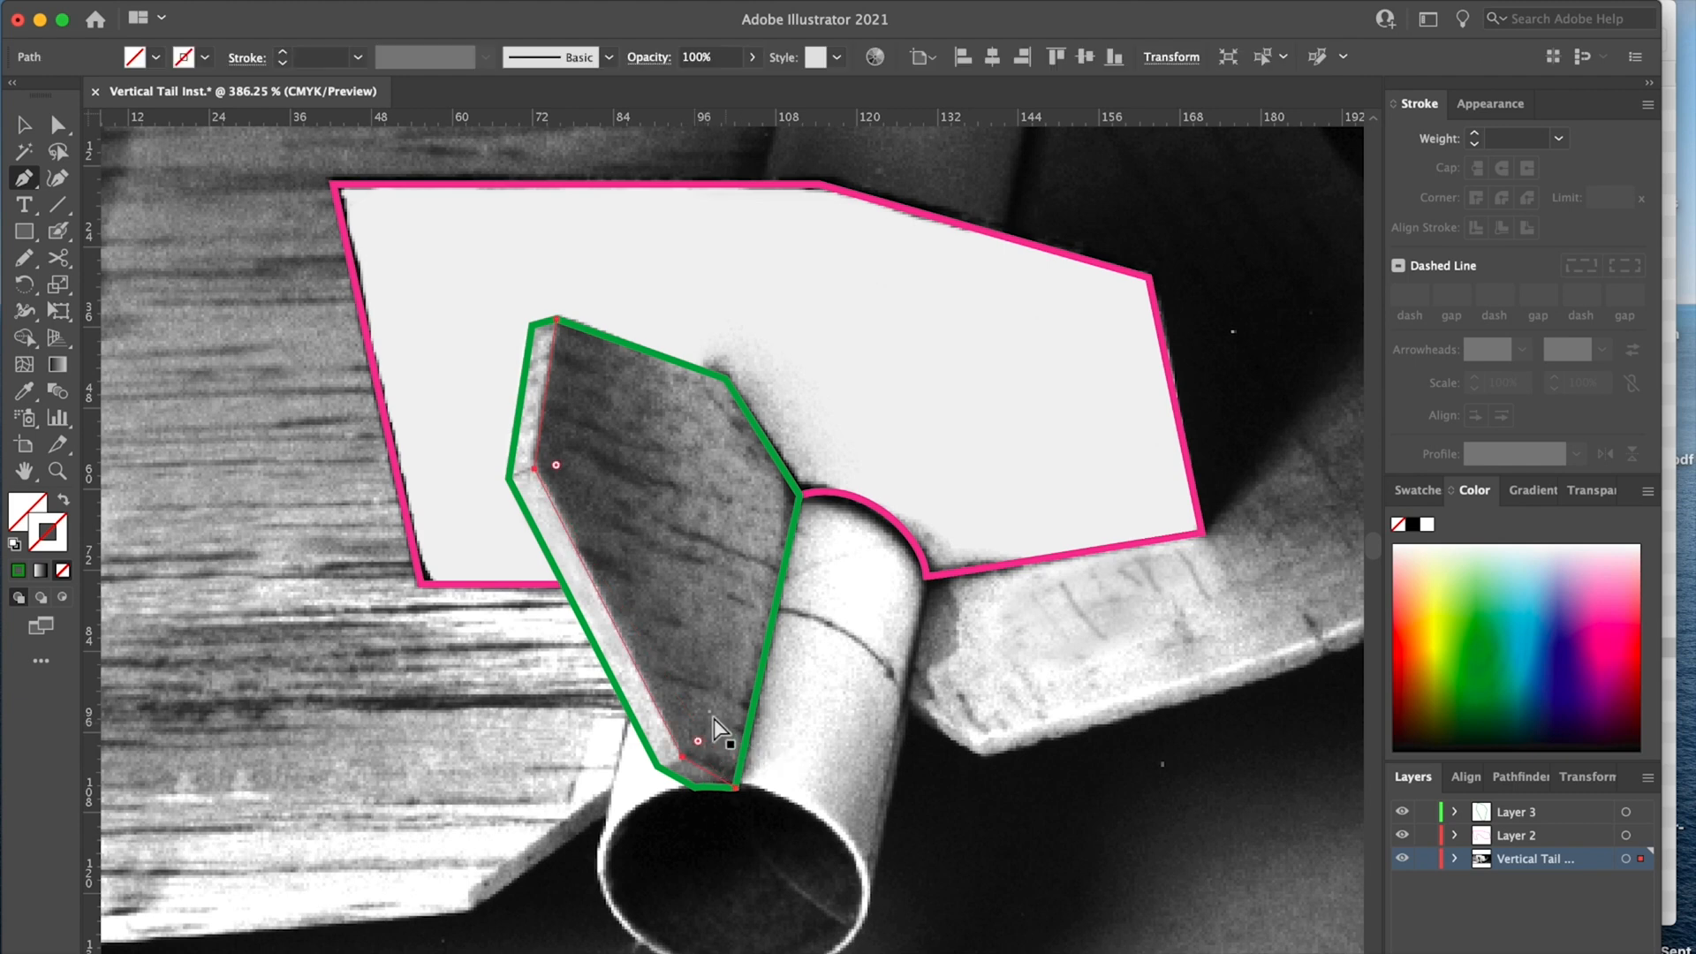
click(662, 767)
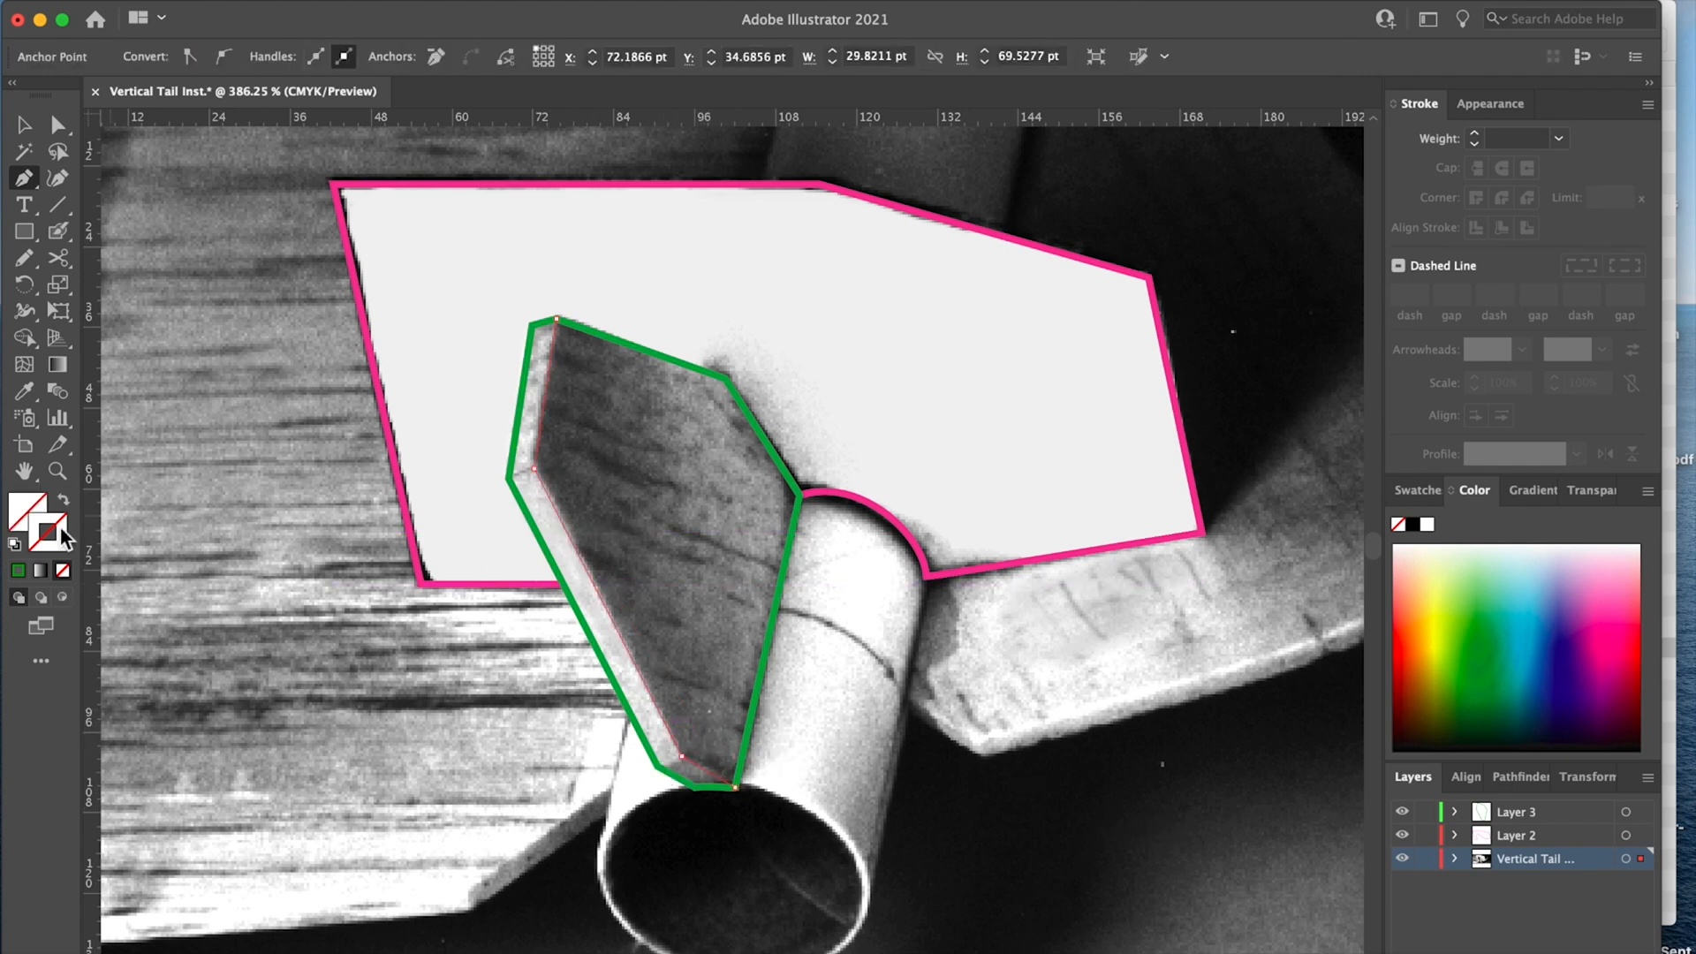
- Give the fin's inner bevel edge the green stroke and draw two short lines joining its corners to the outer fin outline
click(19, 568)
super+click(708, 655)
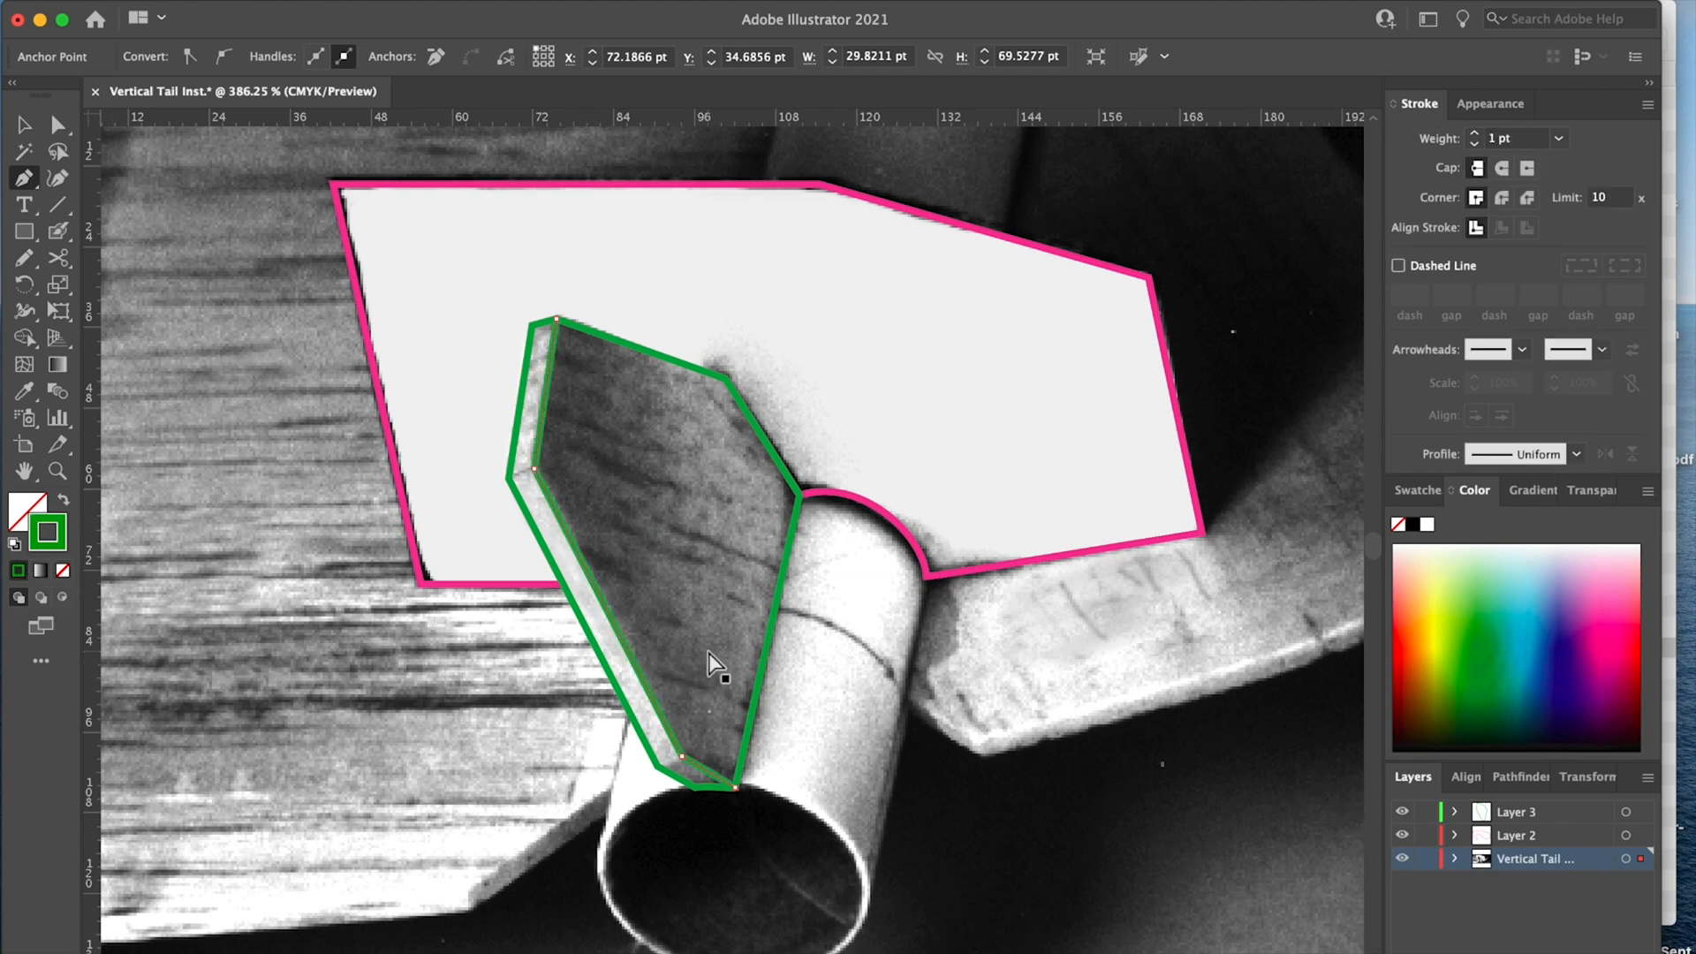
click(658, 767)
click(682, 757)
super+click(584, 487)
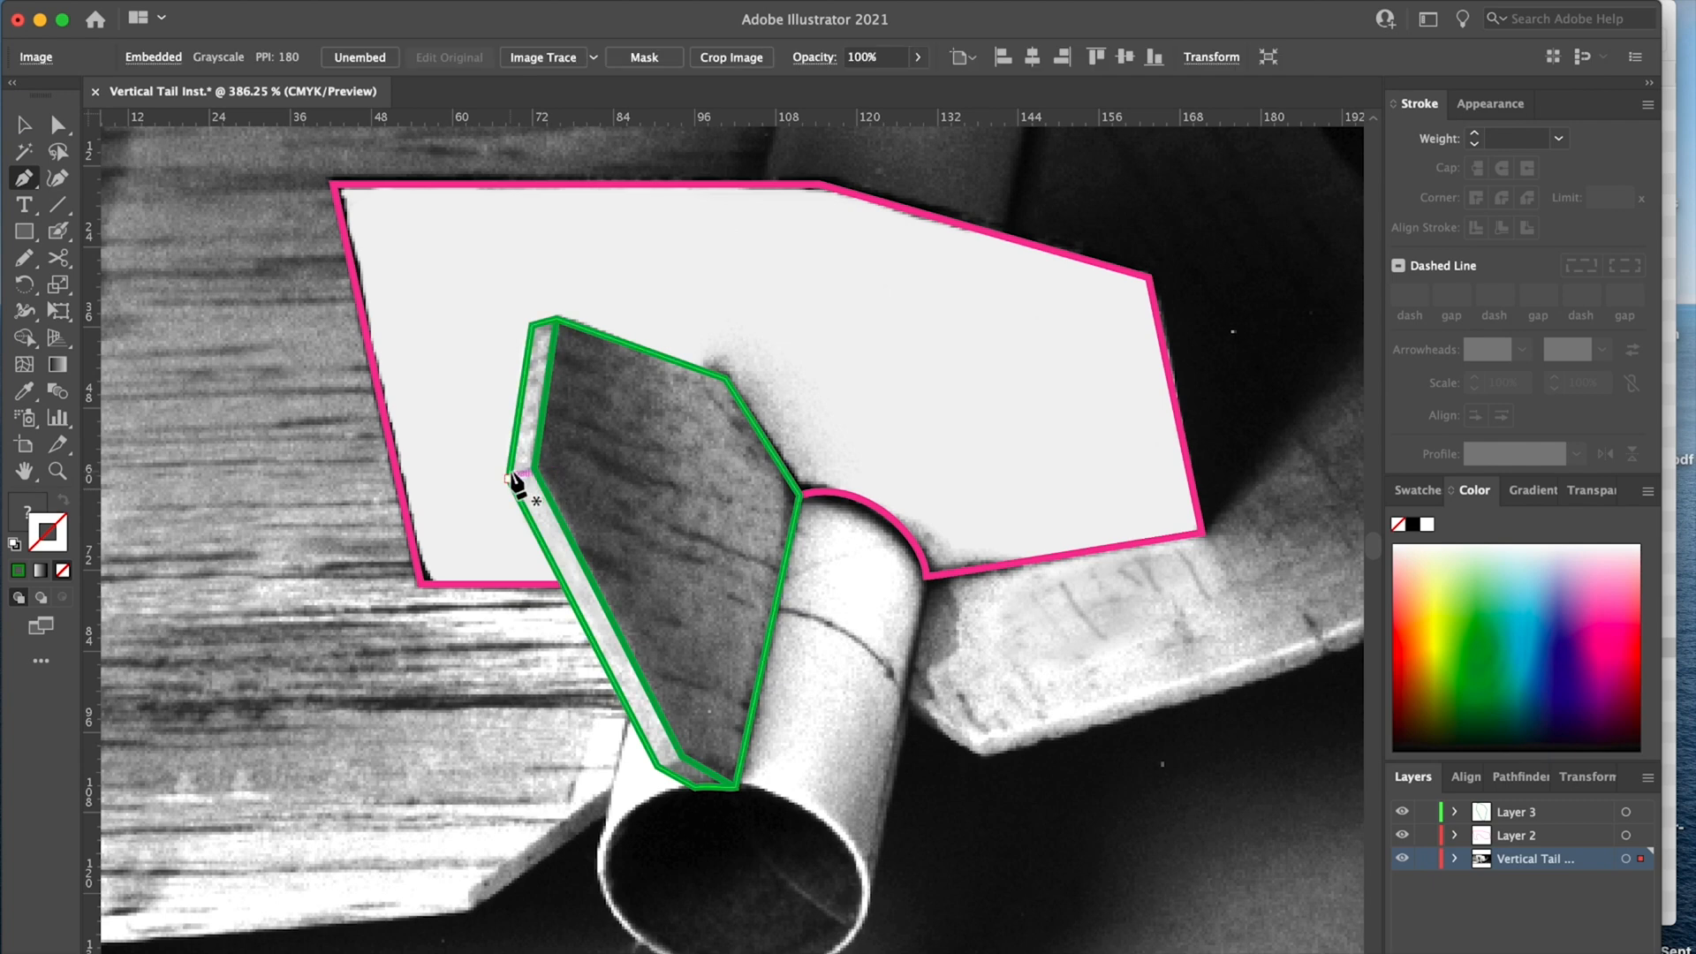
click(510, 480)
click(534, 468)
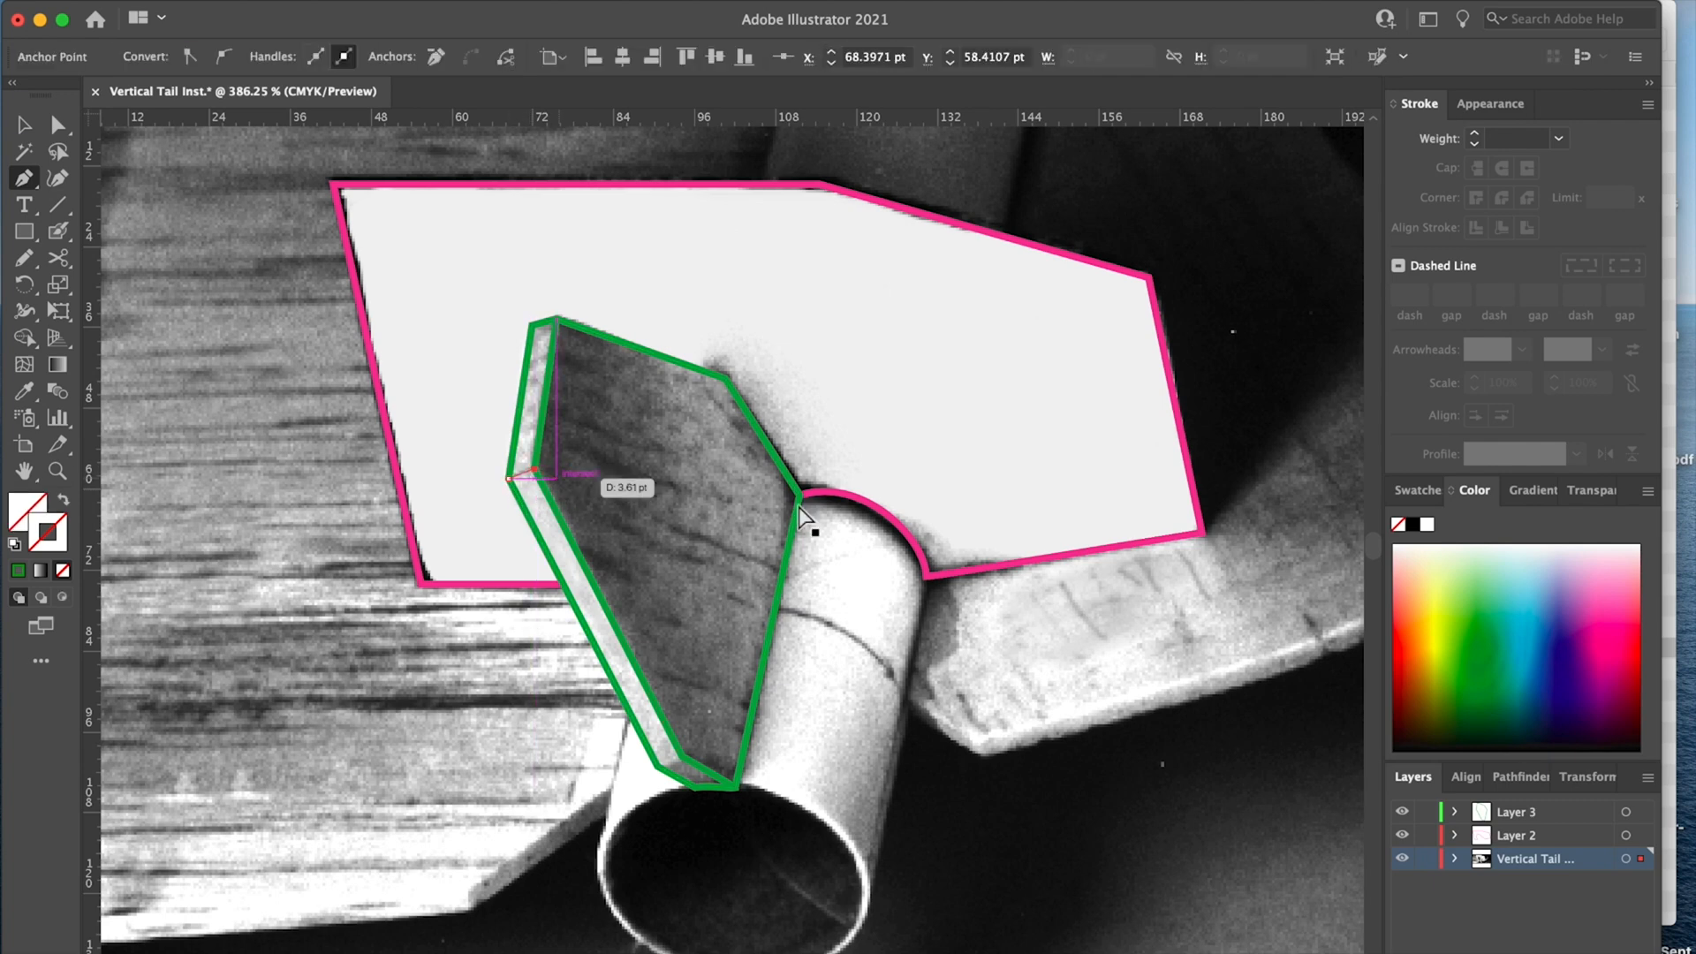
super+click(1051, 653)
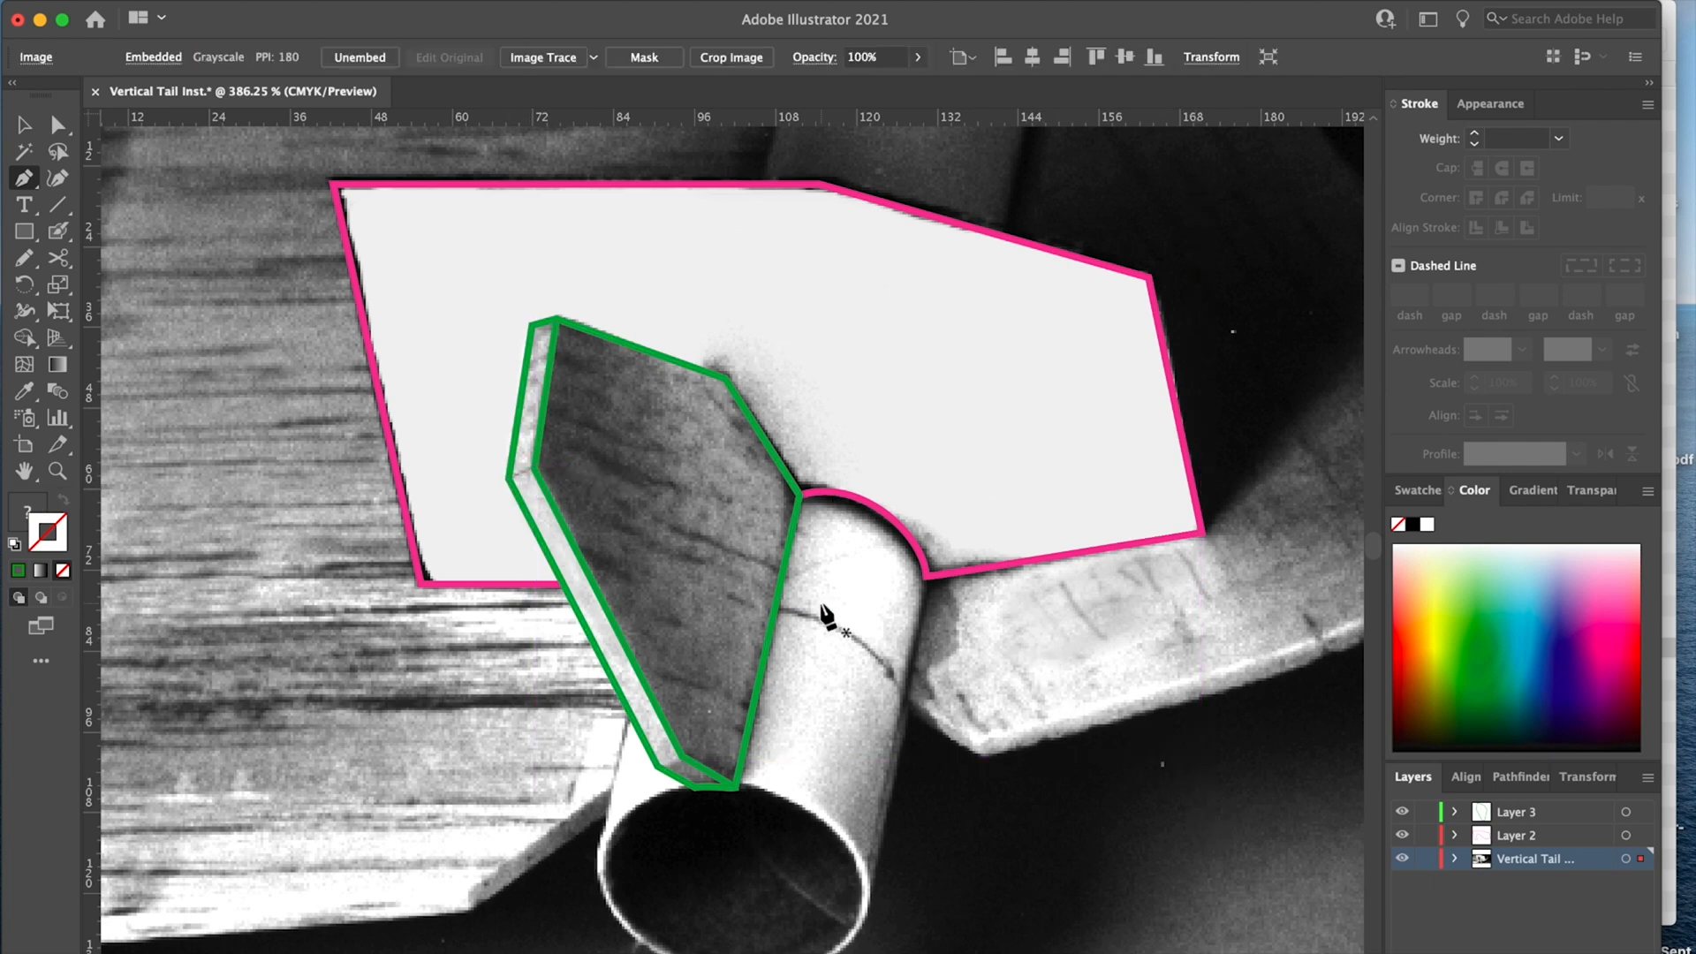
- Select the inner bevel edge and its two connecting lines, move them to Layer 3, and give them the green stroke
click(1402, 859)
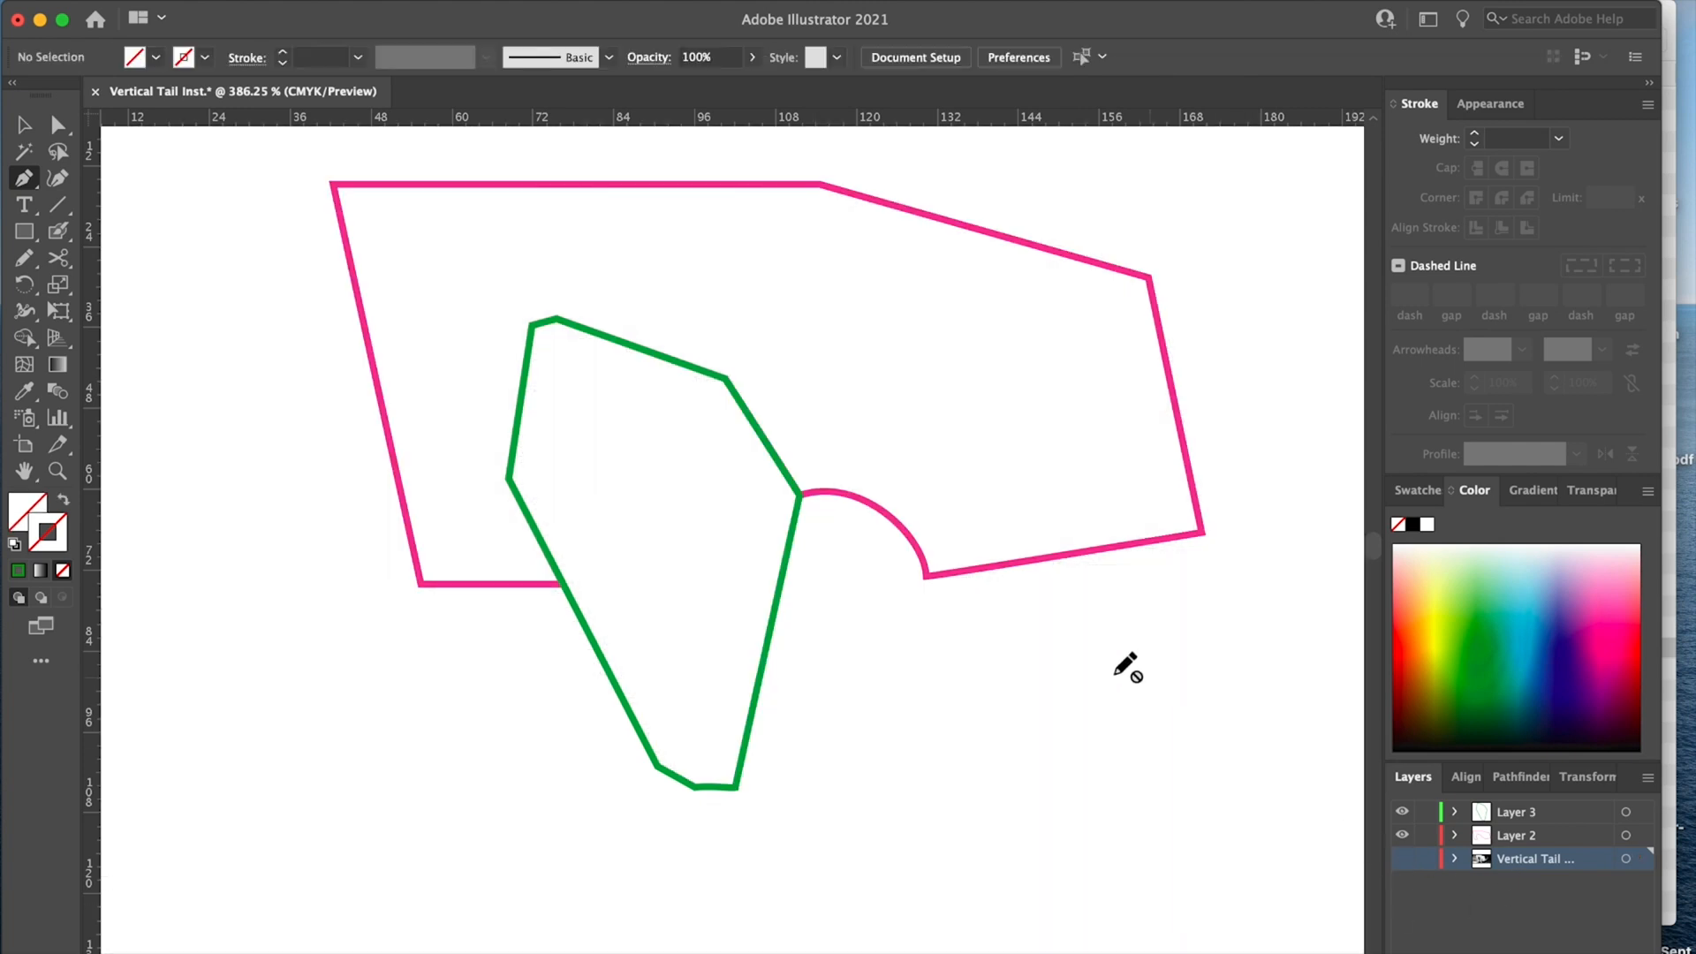
click(1403, 858)
click(24, 125)
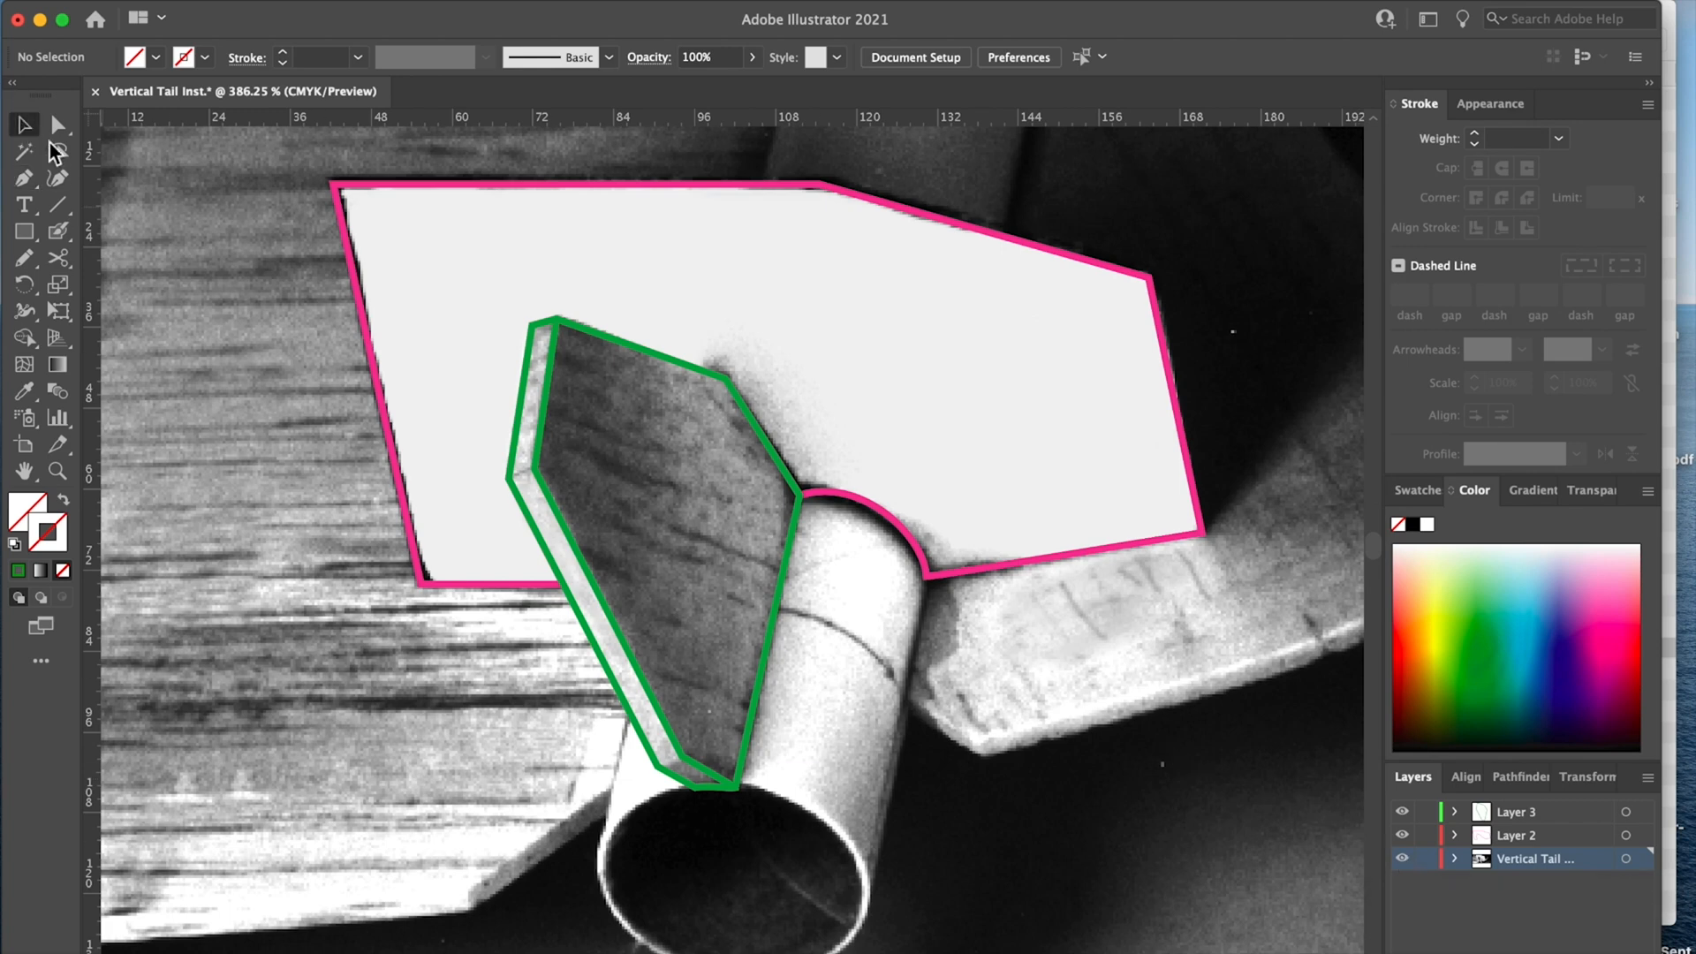
click(669, 761)
shift+click(525, 473)
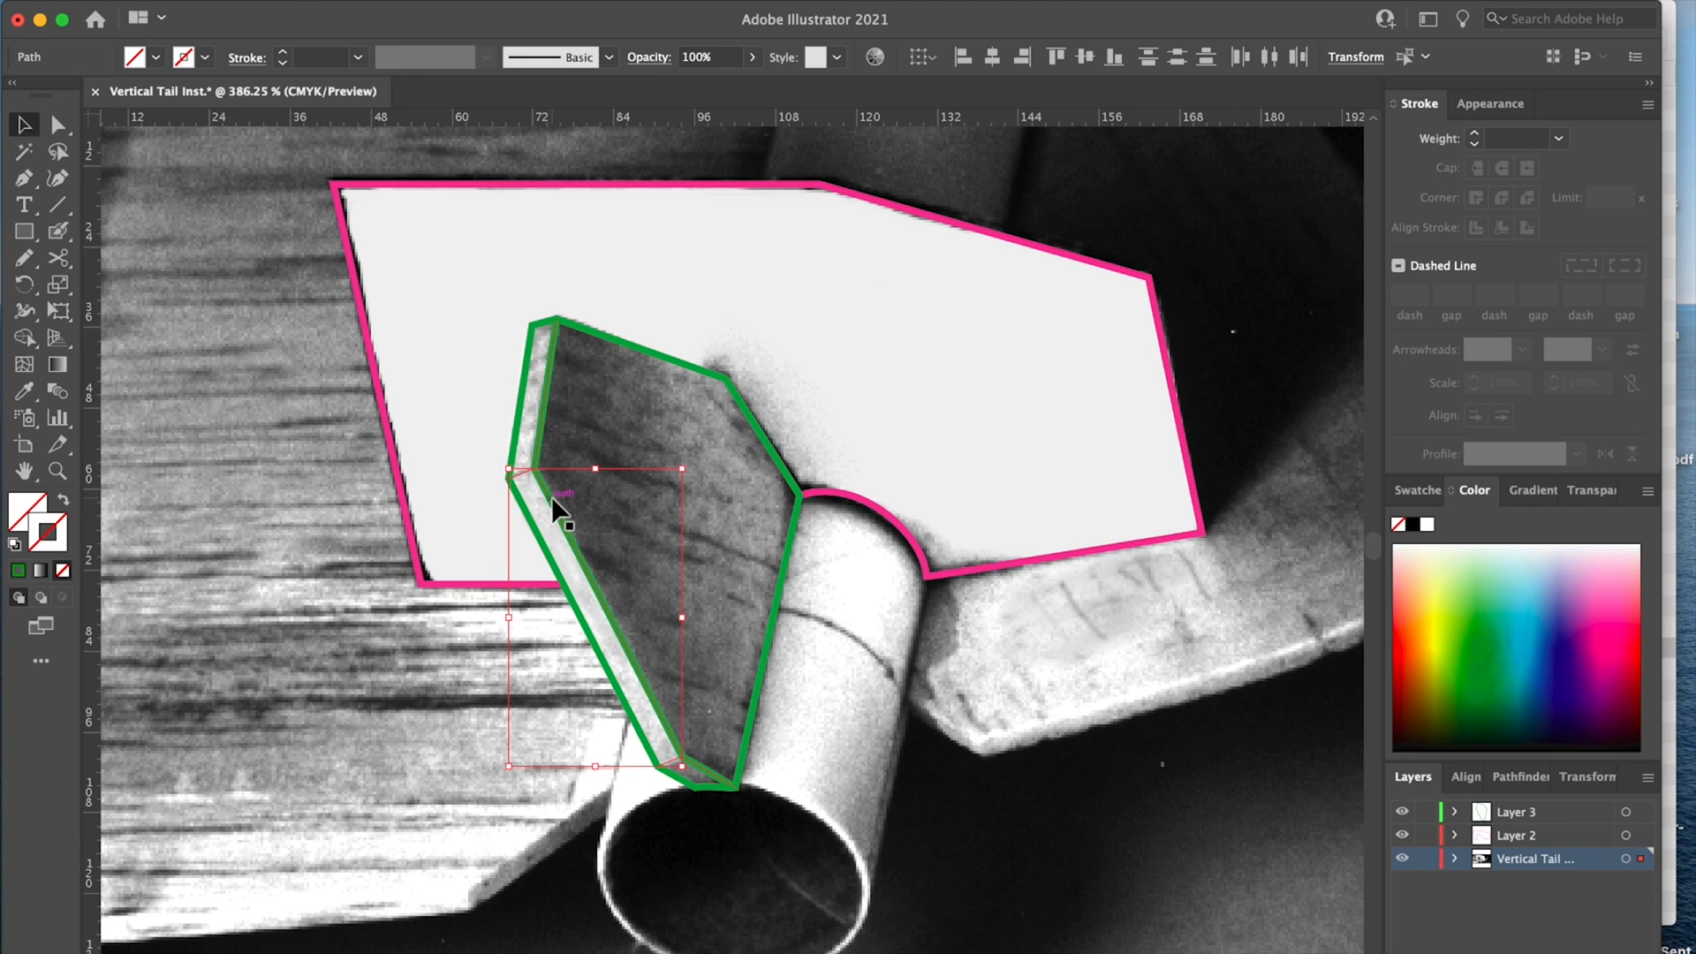
shift+click(551, 495)
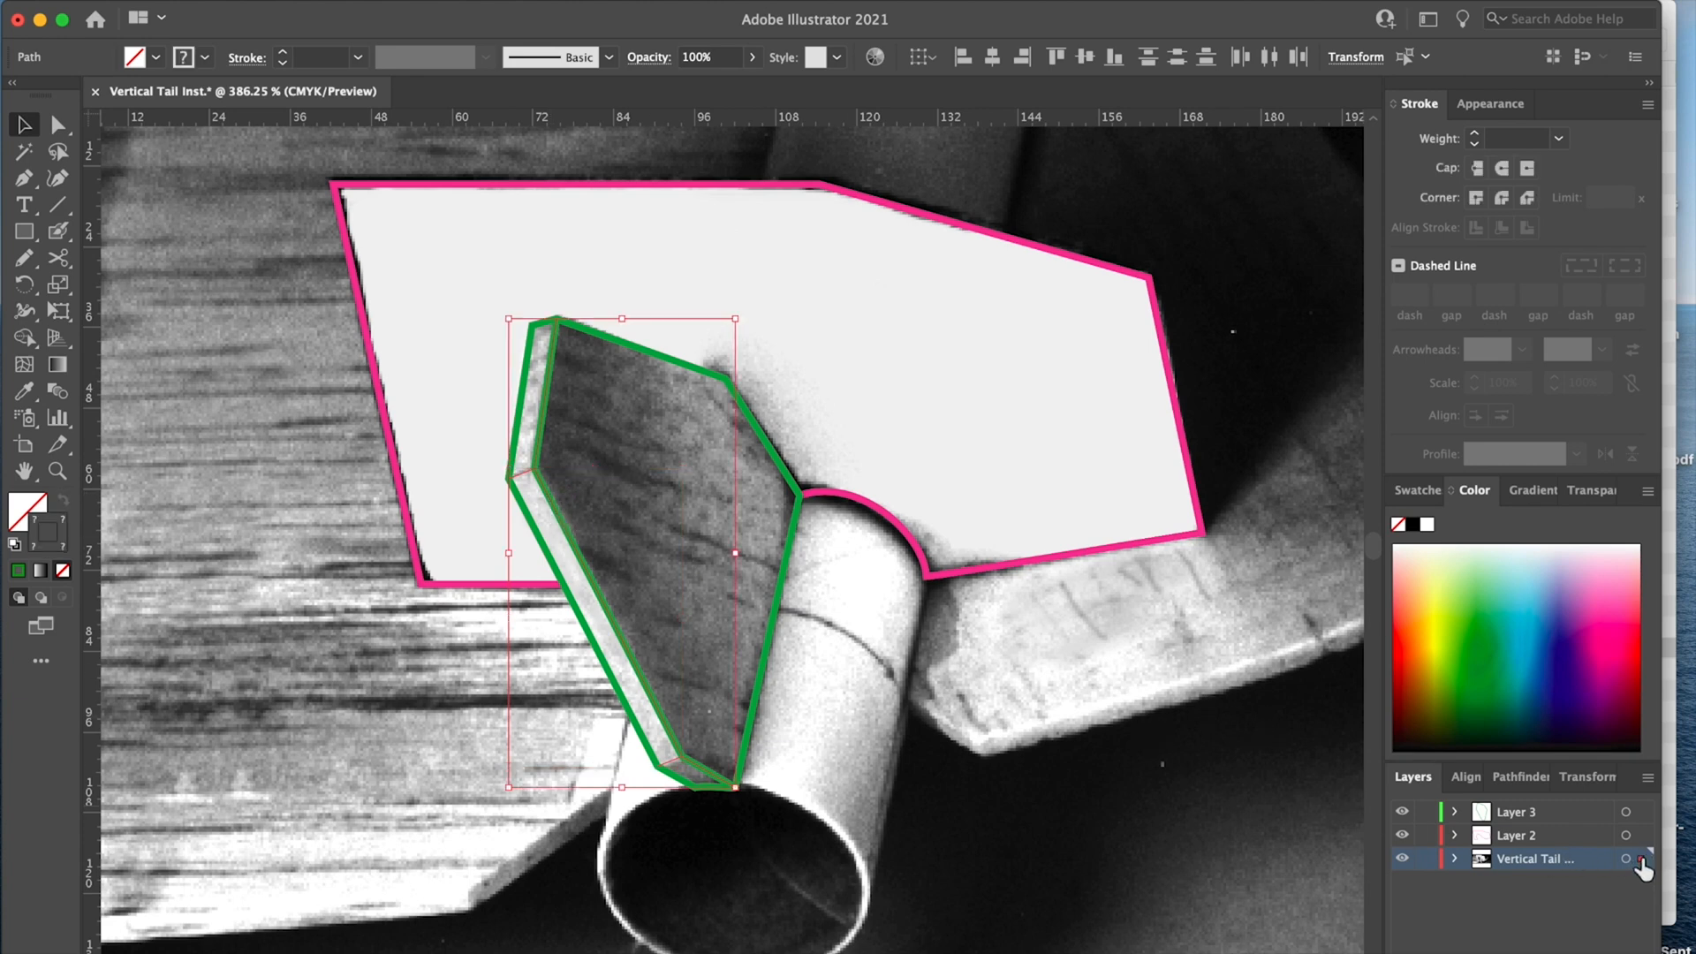
drag(1645, 813, 1641, 812)
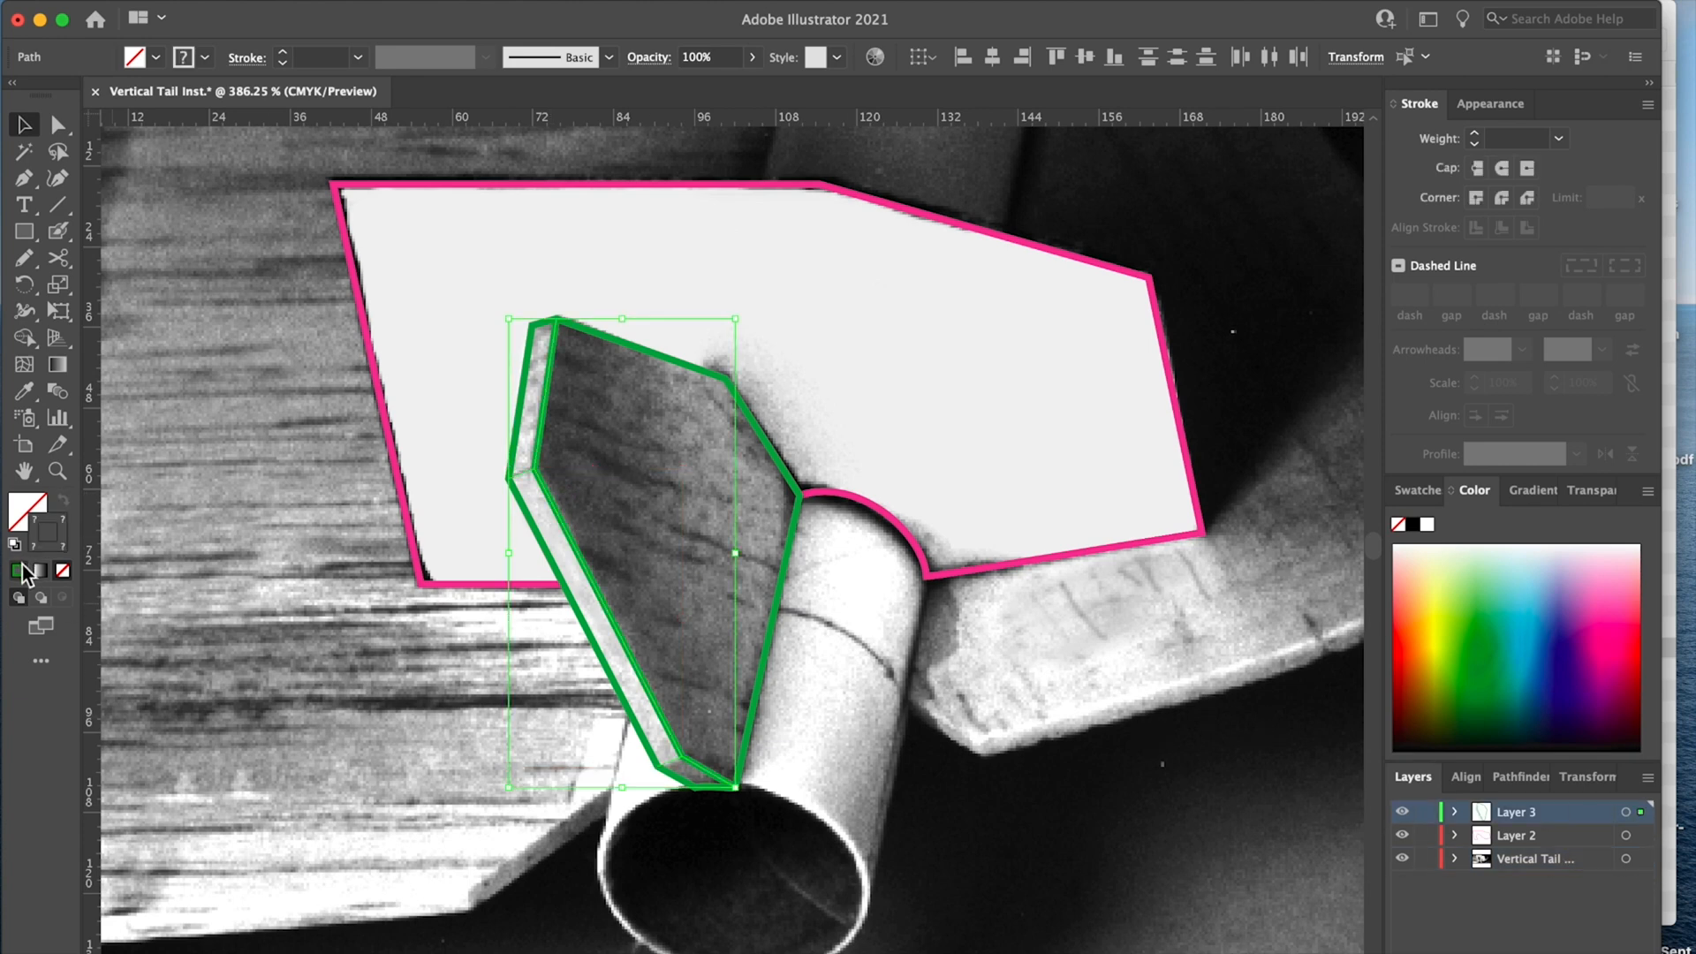
click(945, 511)
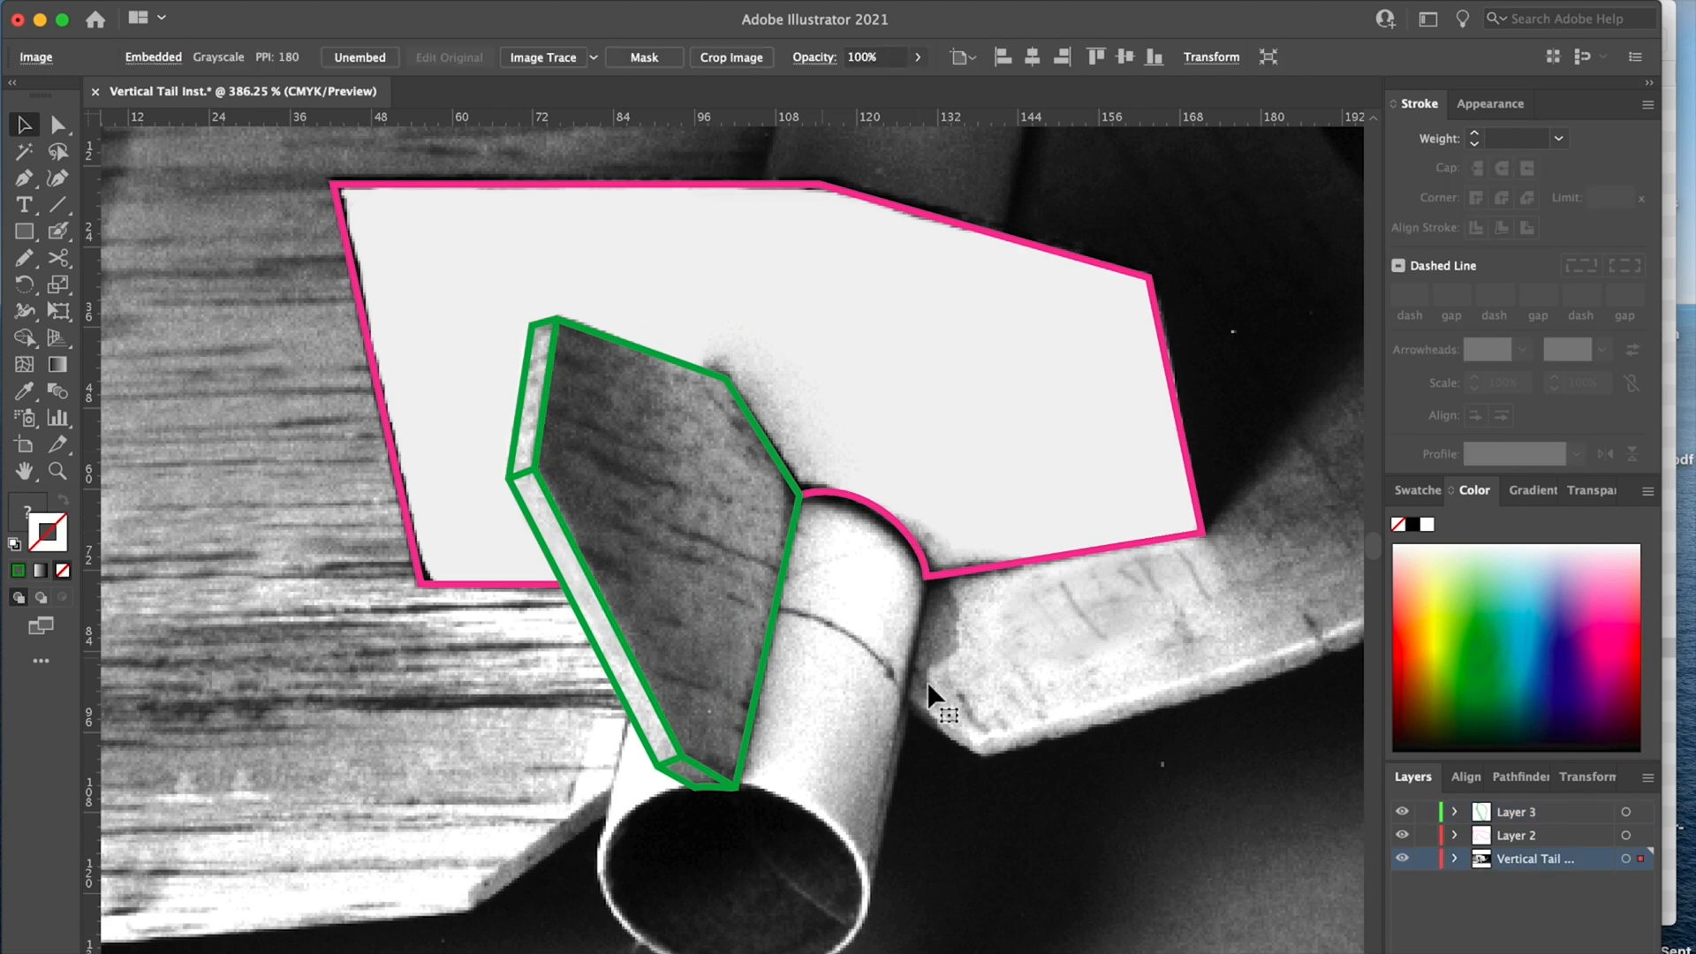
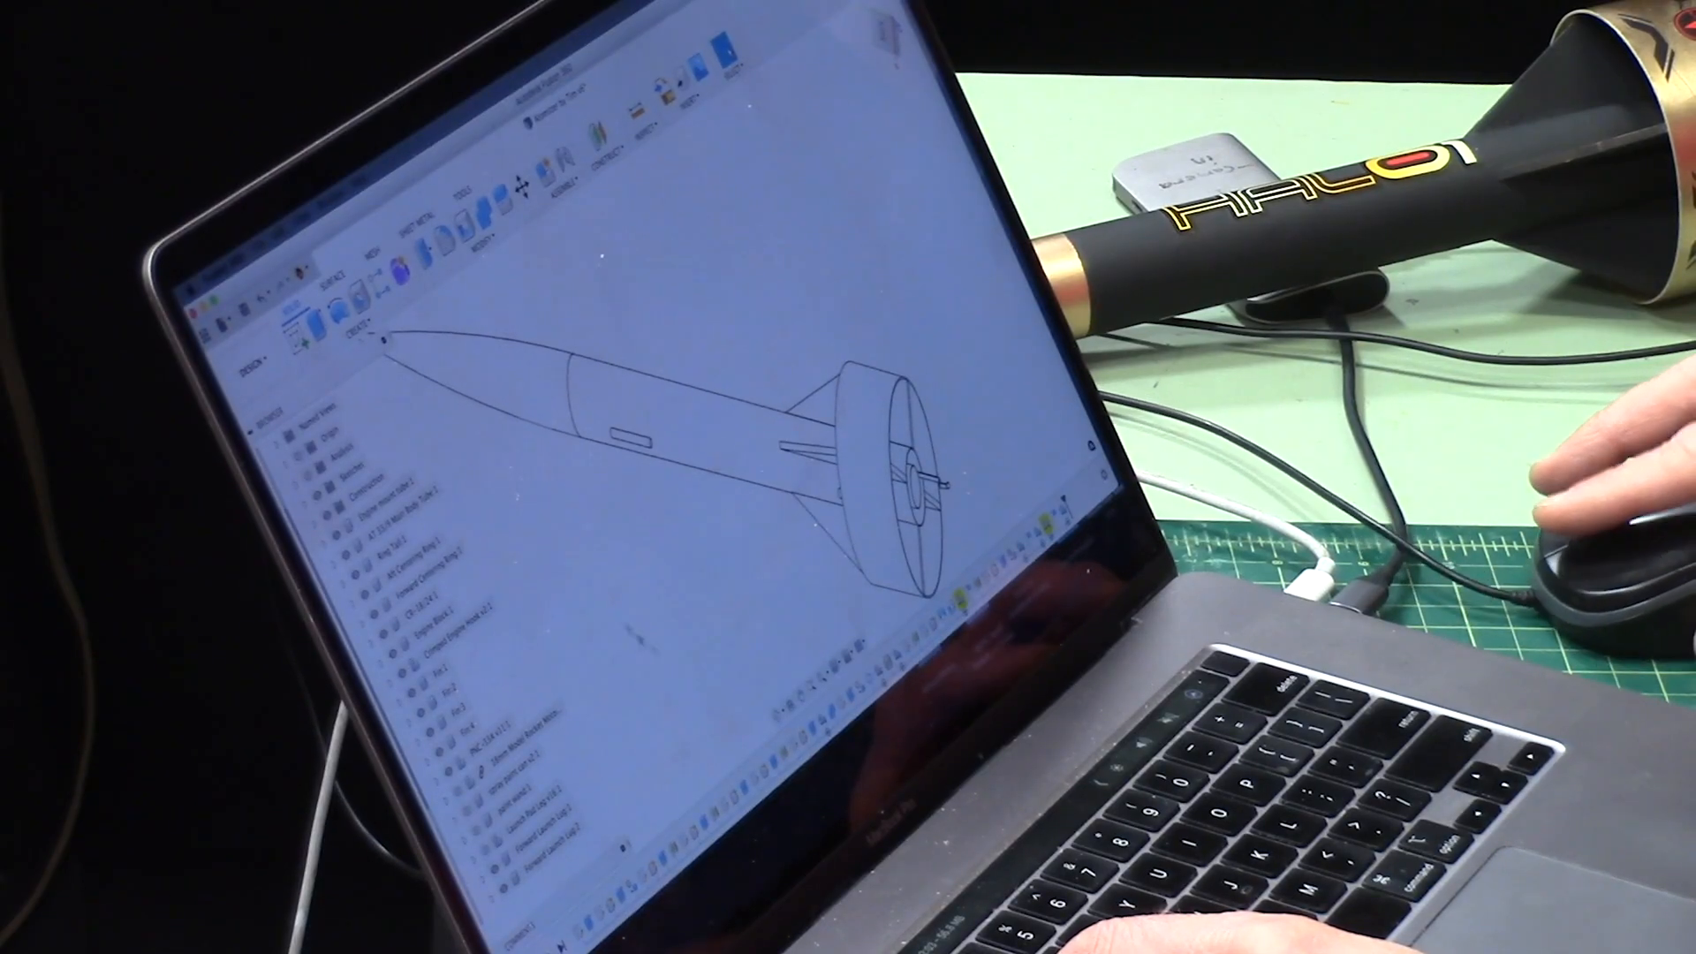
- In Fusion 360, show the 18mm Model Rocket Motor component, examine it in the rocket's tail end, and hide it again
scroll(671, 521, up, 2)
scroll(671, 521, down, 5)
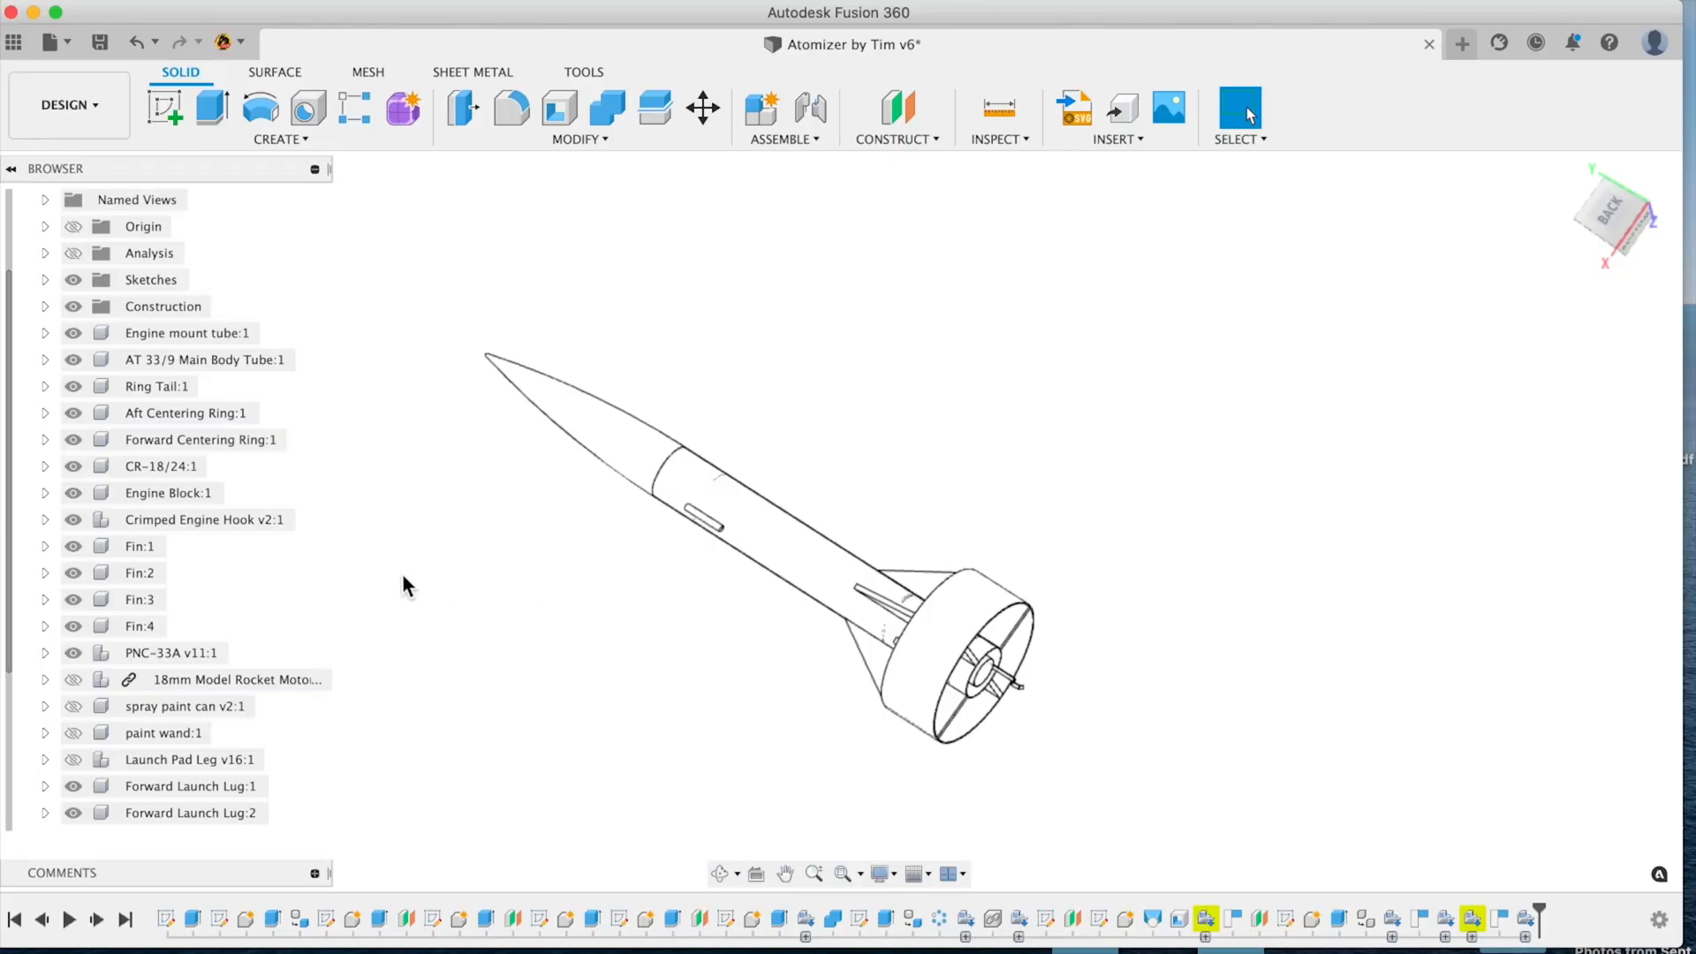
scroll(397, 579, up, 3)
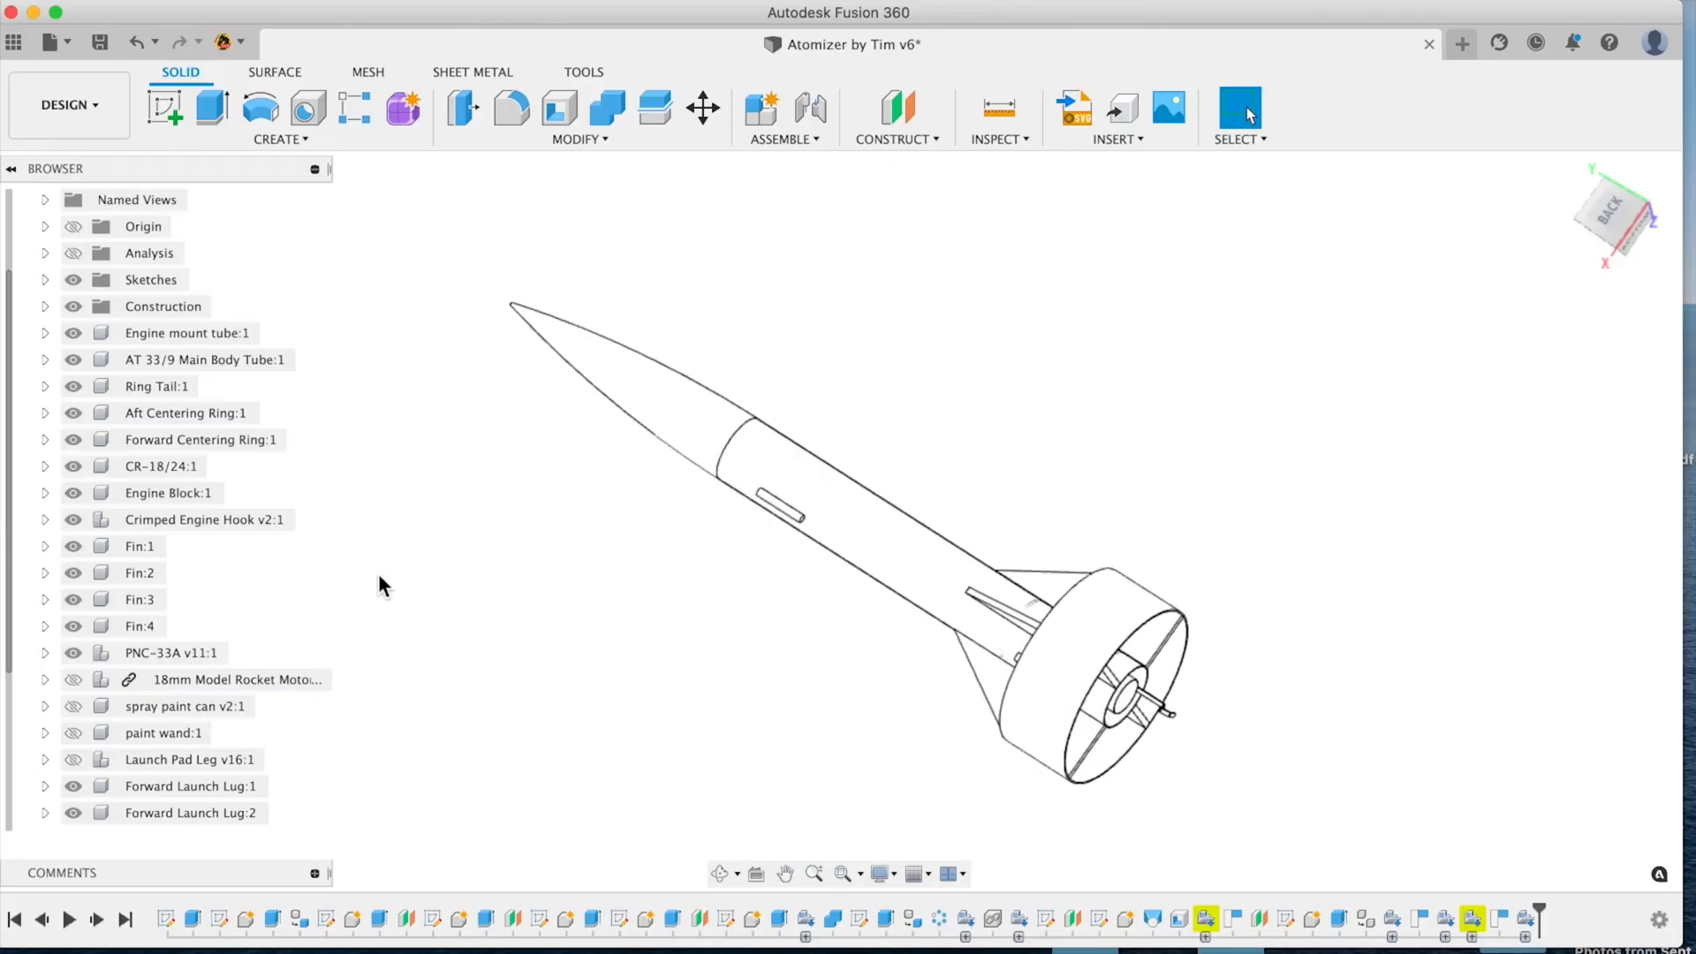
click(73, 678)
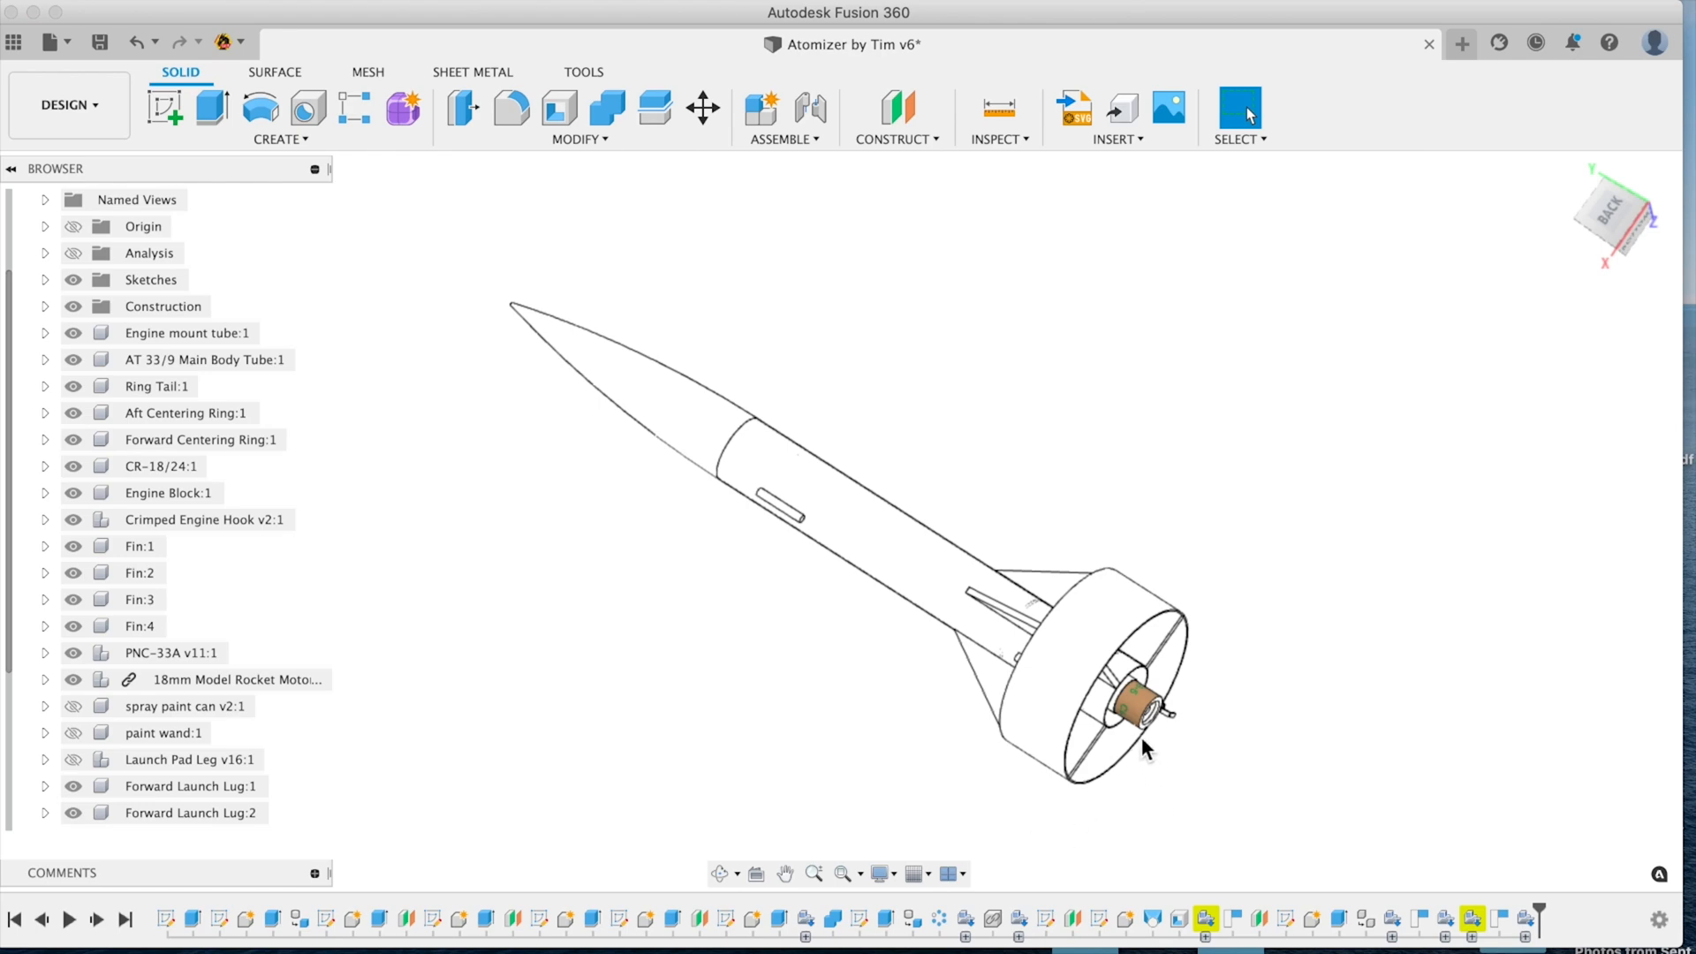
scroll(1186, 703, up, 3)
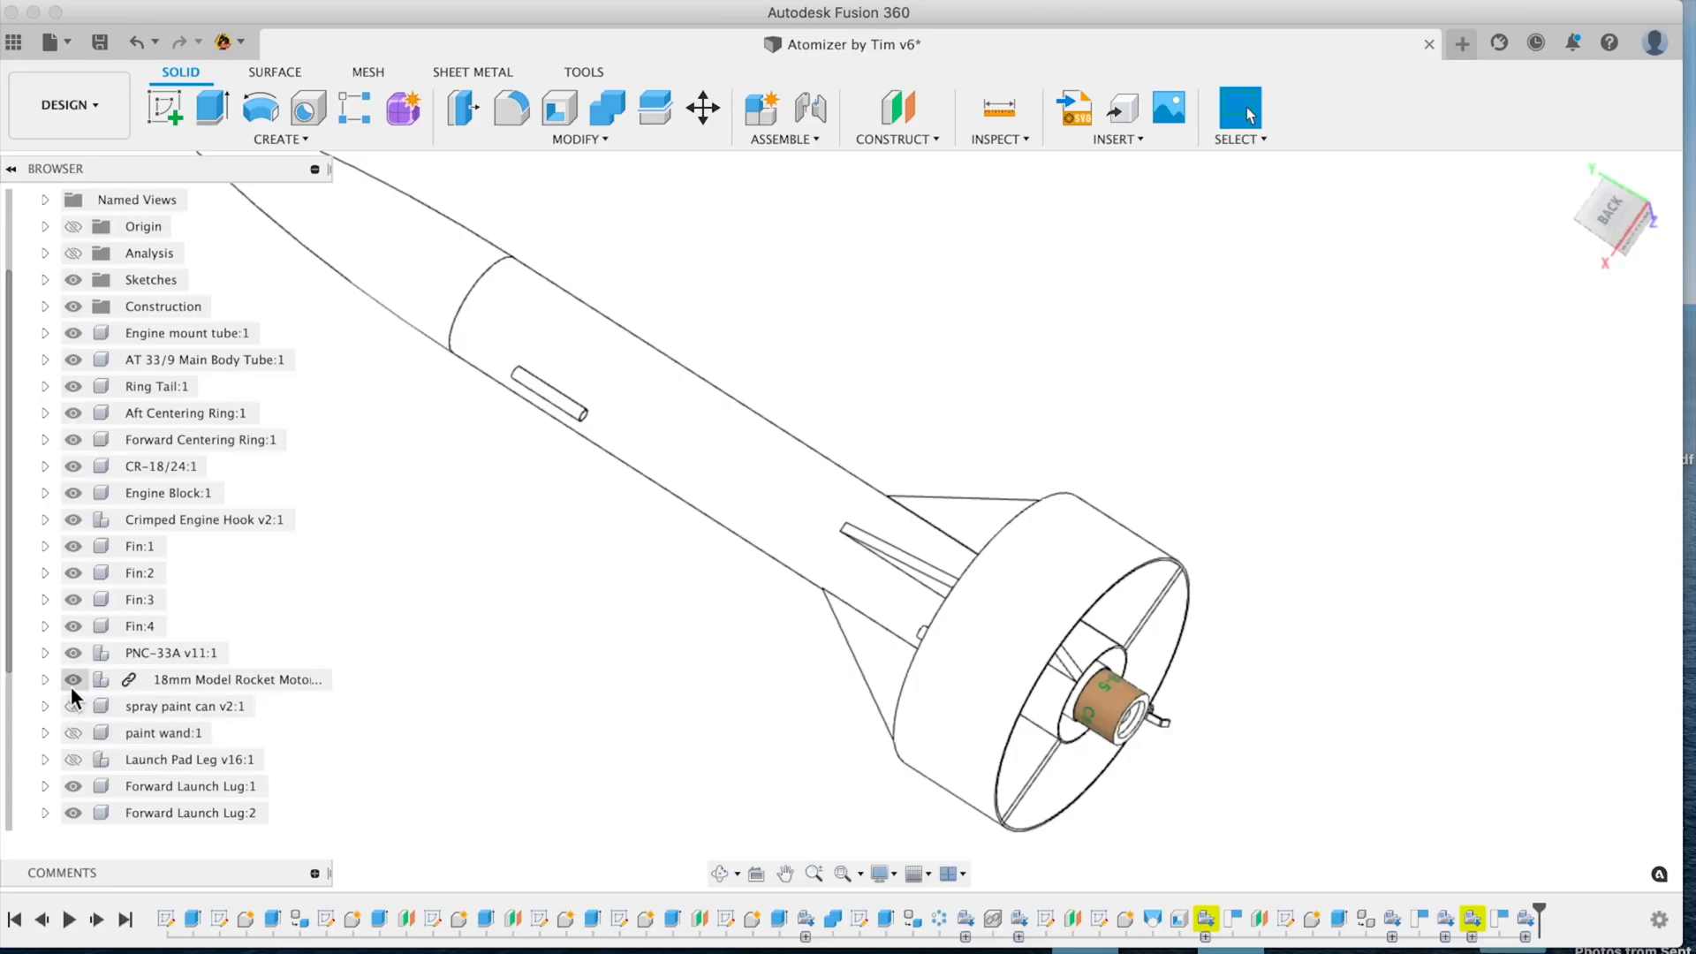
click(72, 680)
- Show the spray paint can component and examine its nozzle and its placement beside the rocket
click(75, 708)
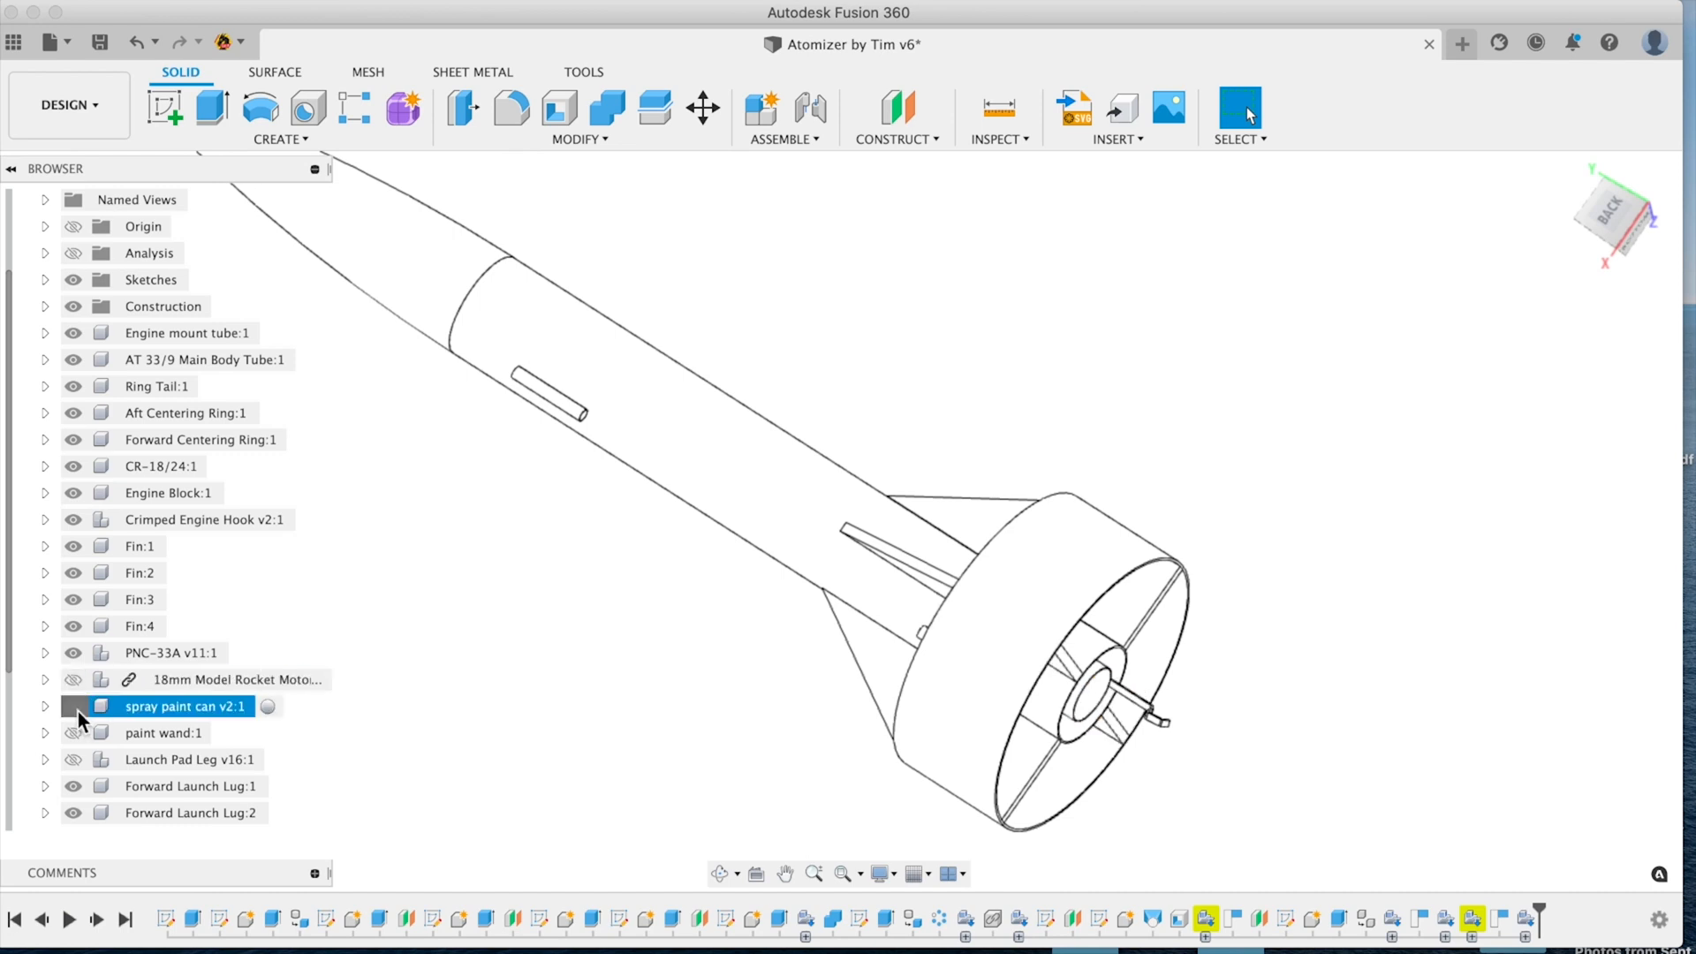
scroll(689, 654, down, 5)
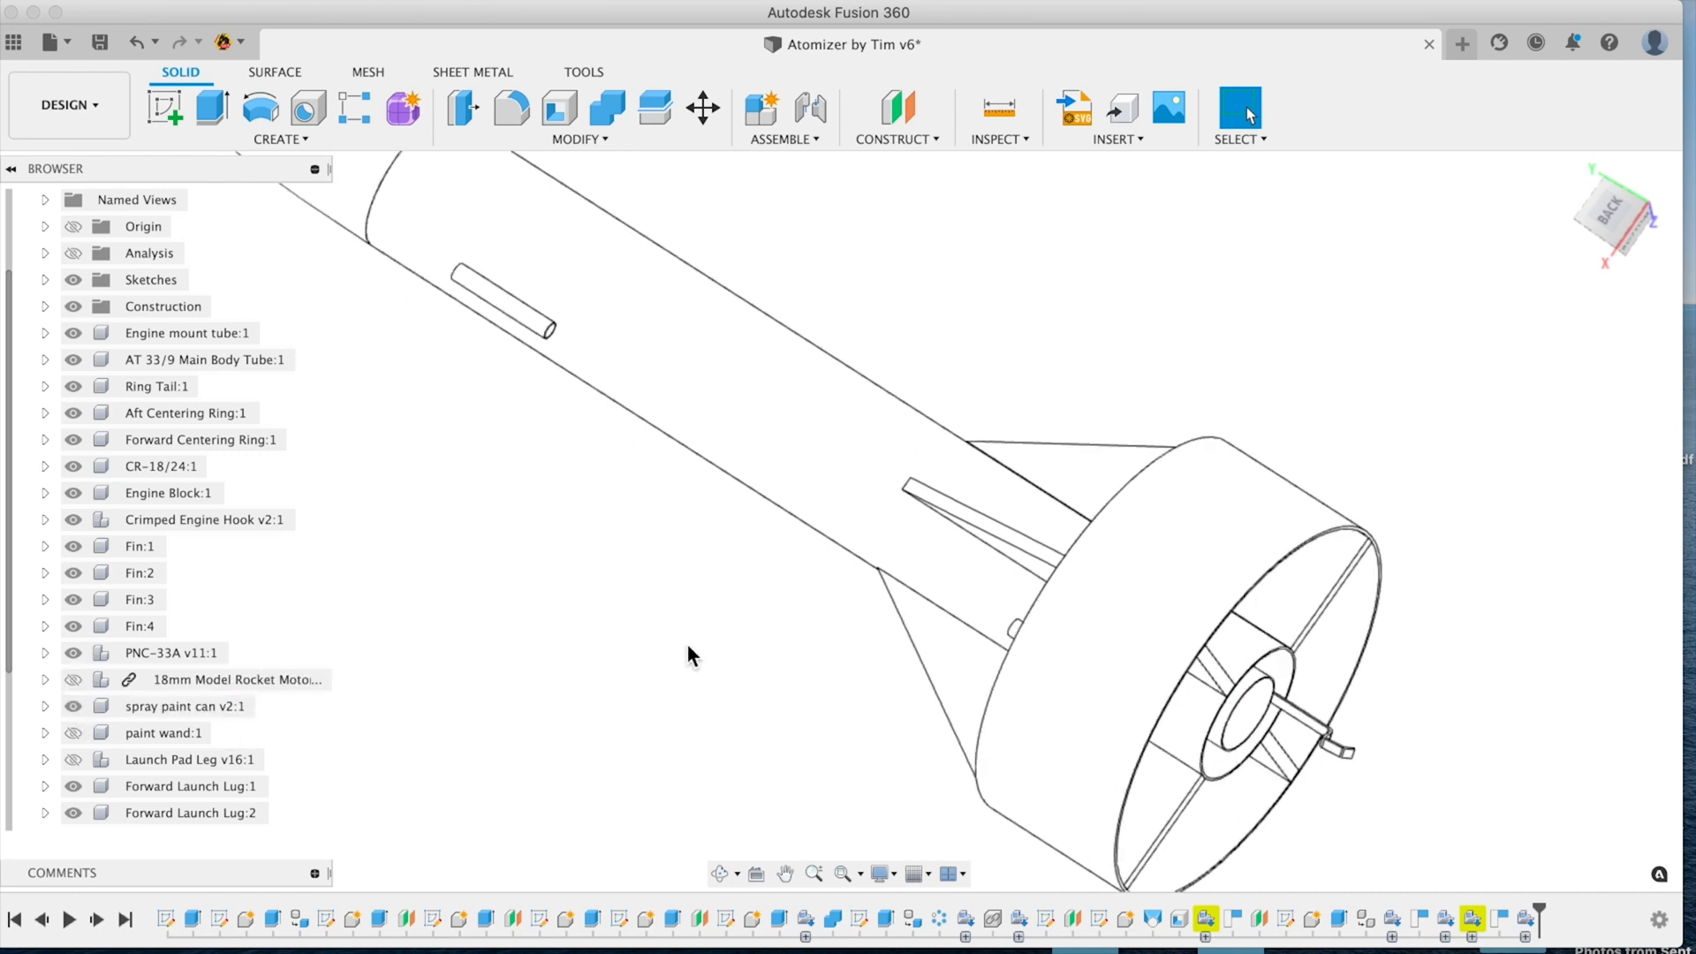
mouse_move(700, 710)
middle_down()
mouse_move(711, 689)
mouse_move(878, 634)
middle_up()
mouse_move(885, 775)
shift+middle_down()
mouse_move(756, 471)
mouse_move(882, 542)
mouse_move(972, 627)
shift+middle_up()
scroll(1062, 528, up, 10)
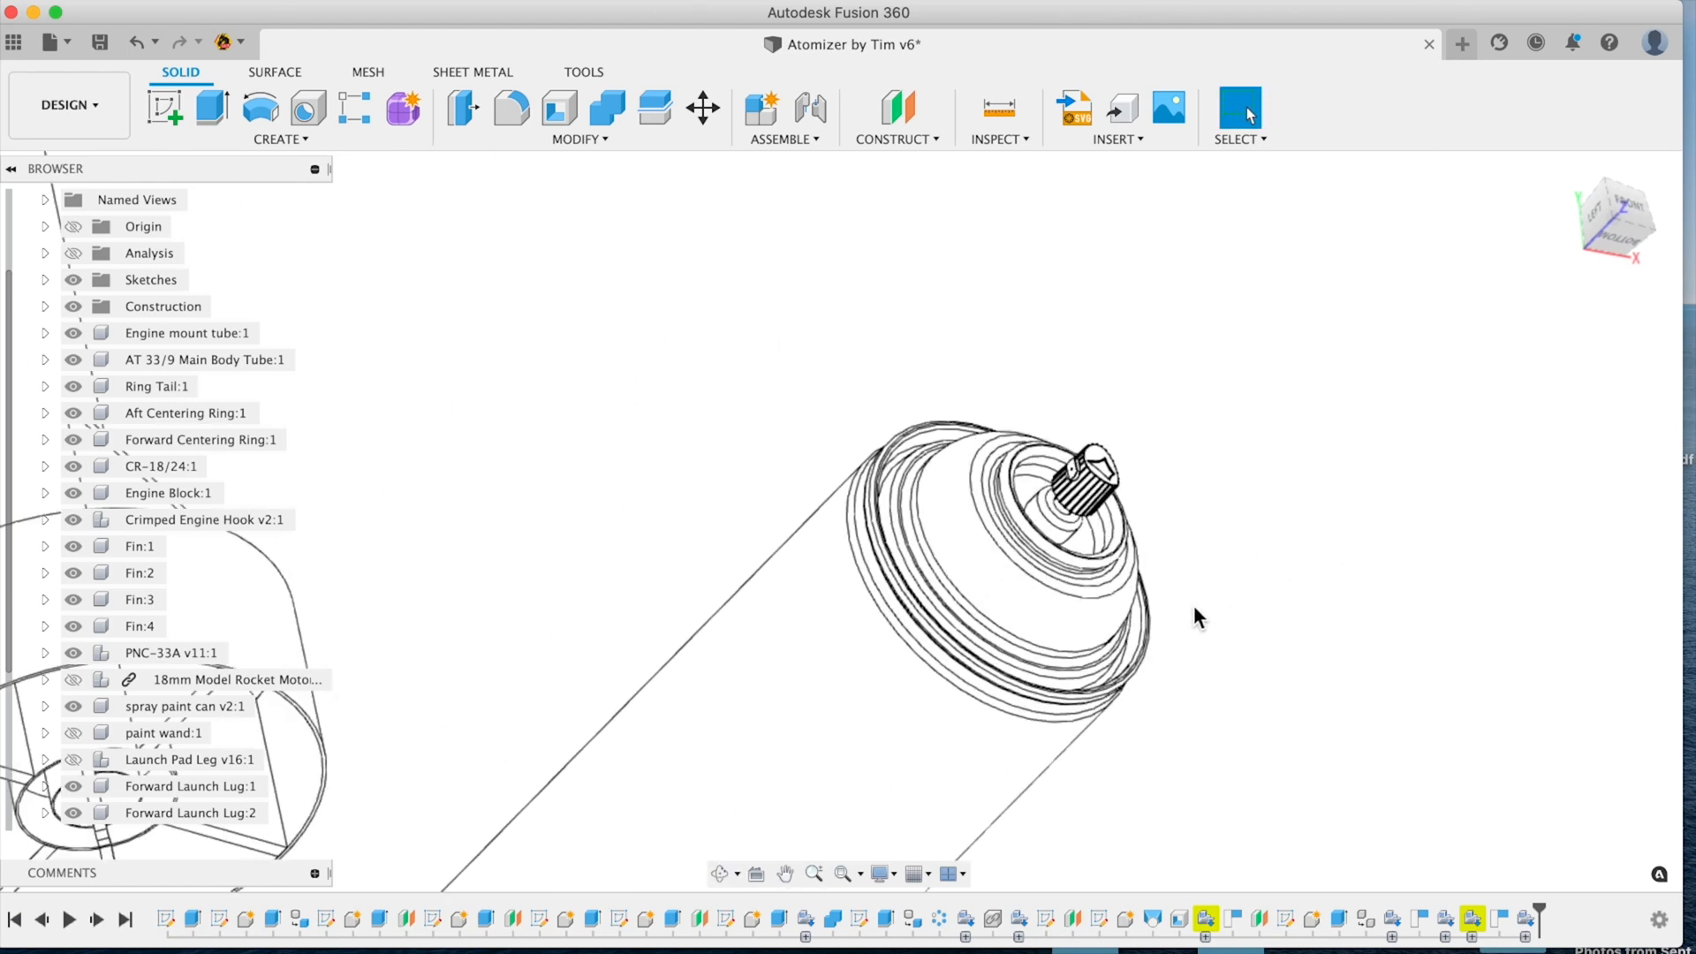
scroll(1195, 608, down, 10)
mouse_move(1173, 613)
shift+middle_down()
mouse_move(1029, 563)
mouse_move(1211, 606)
mouse_move(1206, 623)
mouse_move(1219, 610)
mouse_move(1124, 590)
mouse_move(673, 628)
shift+middle_up()
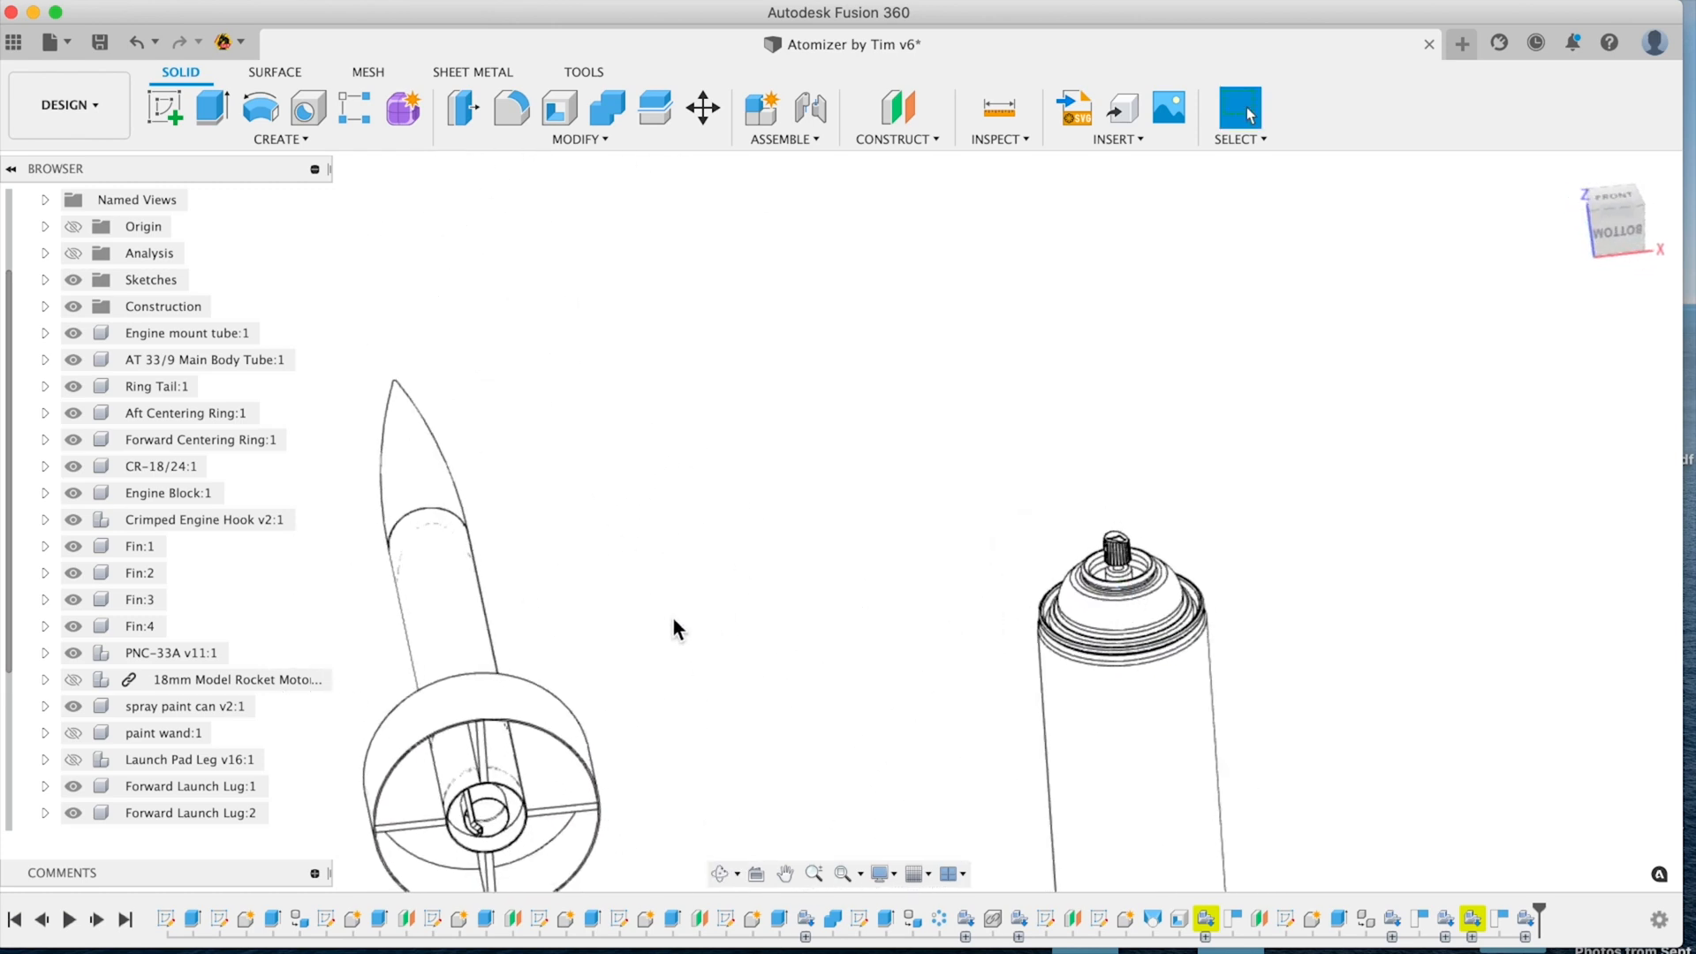
- Show the paint wand component in the engine mount tube and hide the spray paint can
click(73, 733)
mouse_move(659, 670)
middle_down()
mouse_move(749, 596)
mouse_move(822, 398)
middle_up()
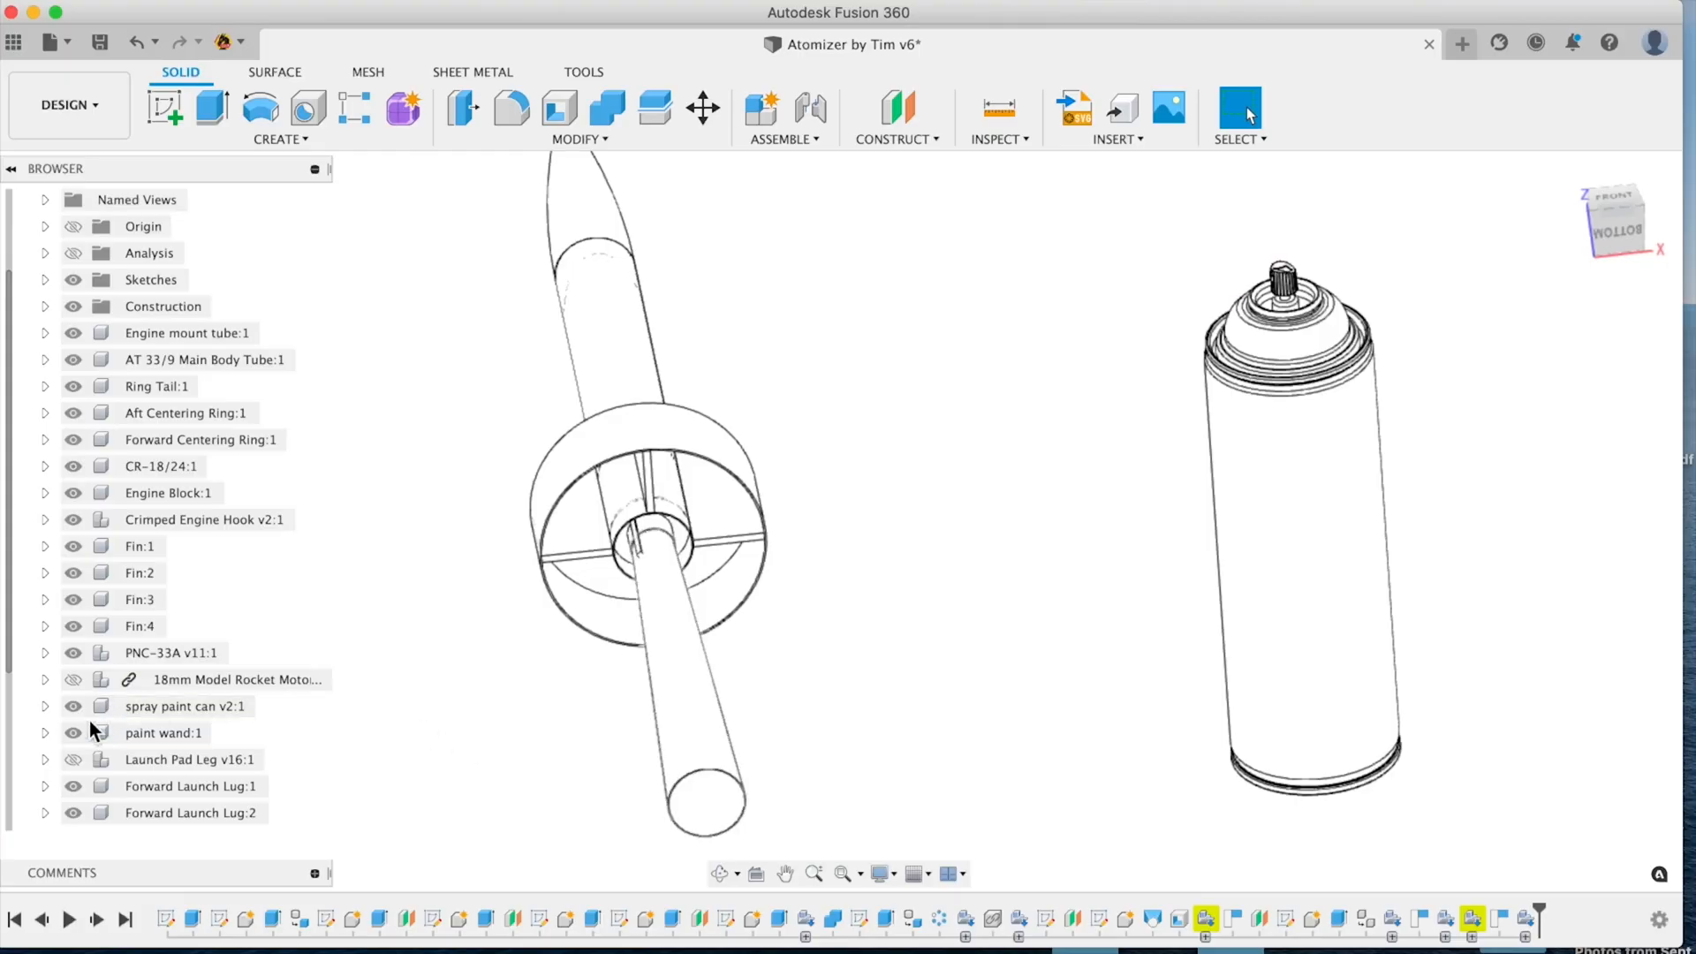
click(76, 708)
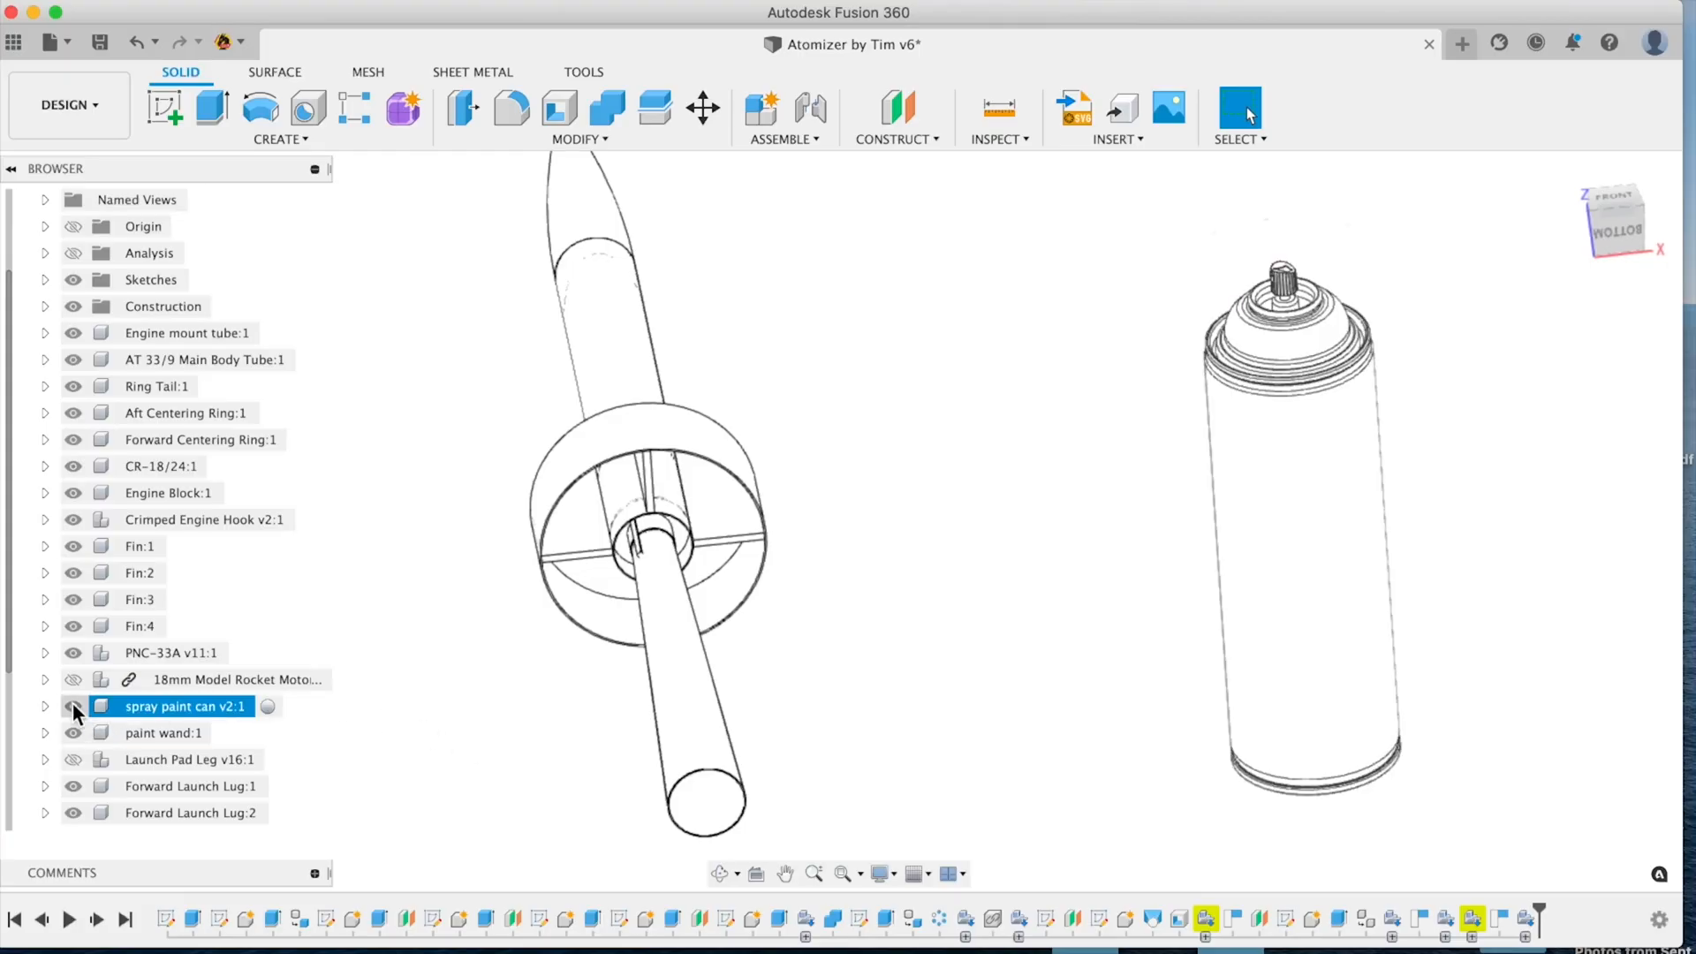
click(73, 705)
- Show the 13-18mm display stand component under the rocket and hide the paint wand
scroll(163, 696, down, 4)
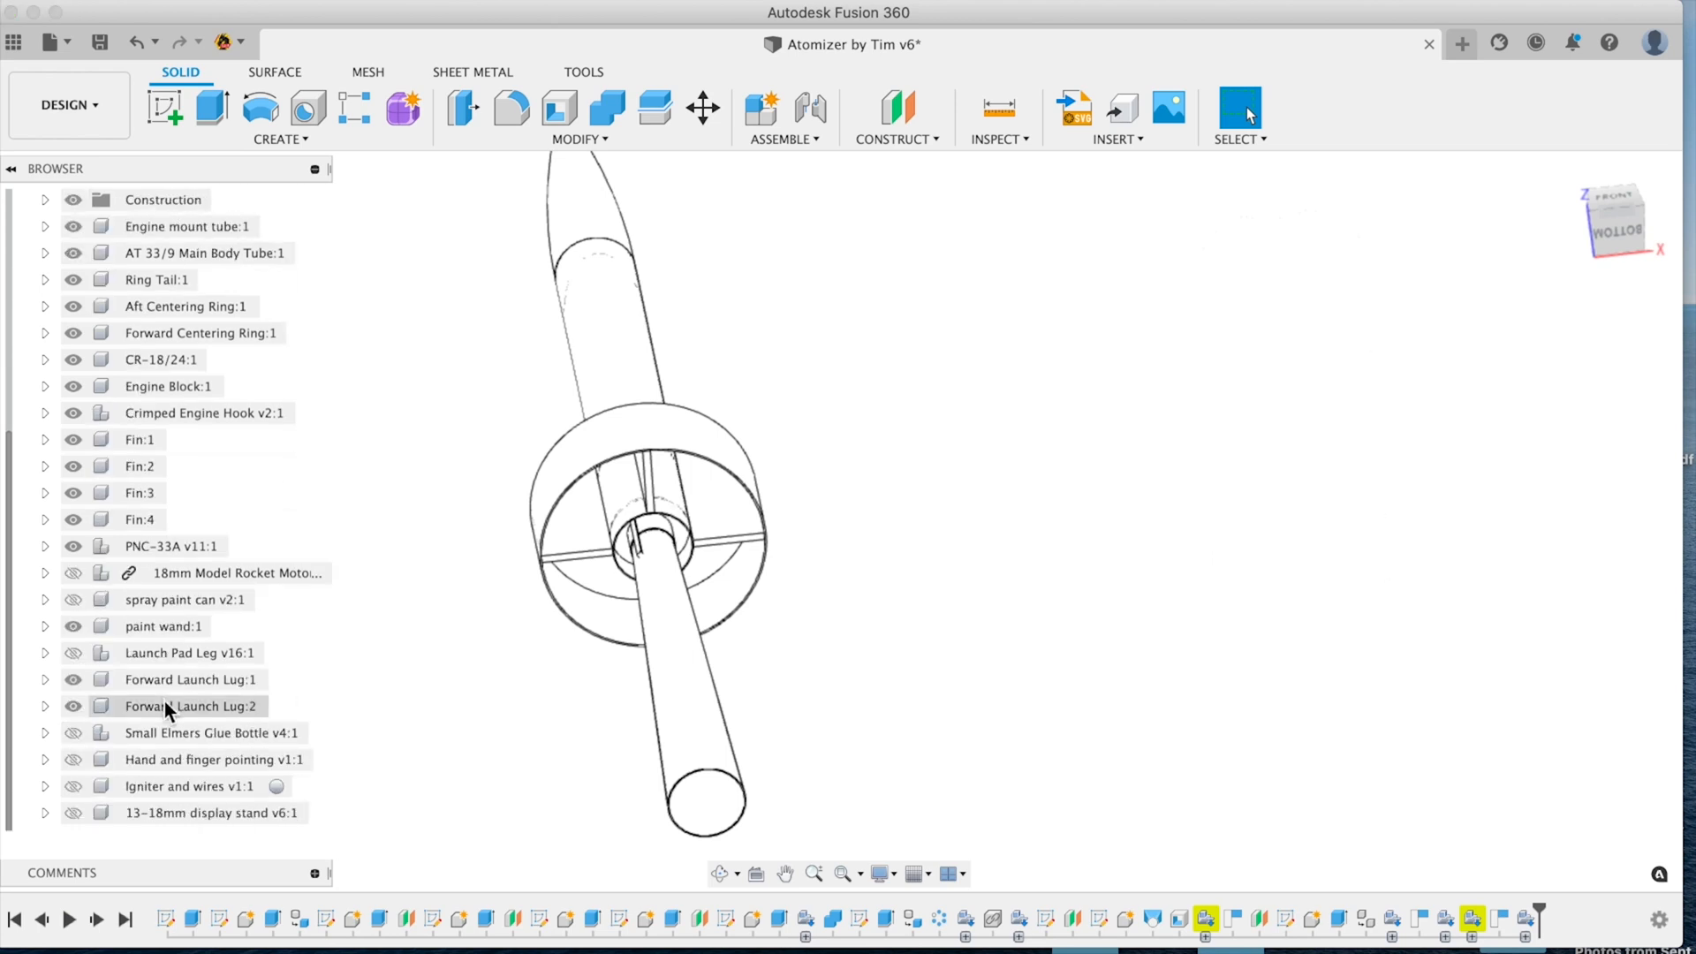
click(71, 813)
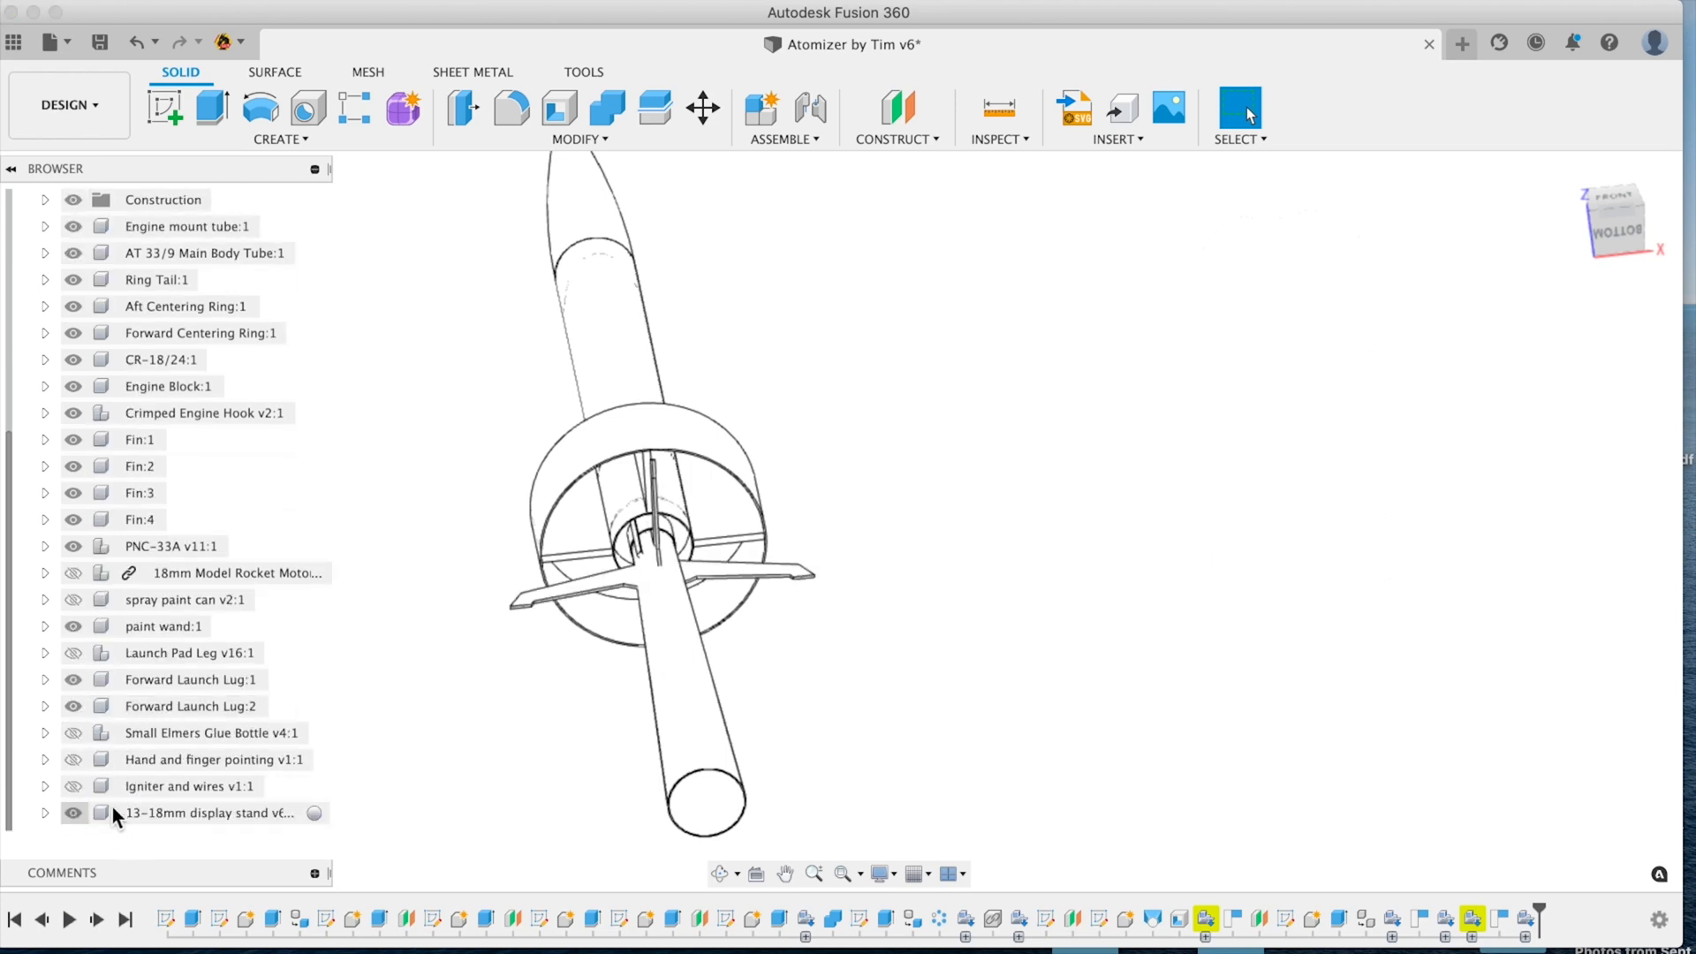
click(655, 671)
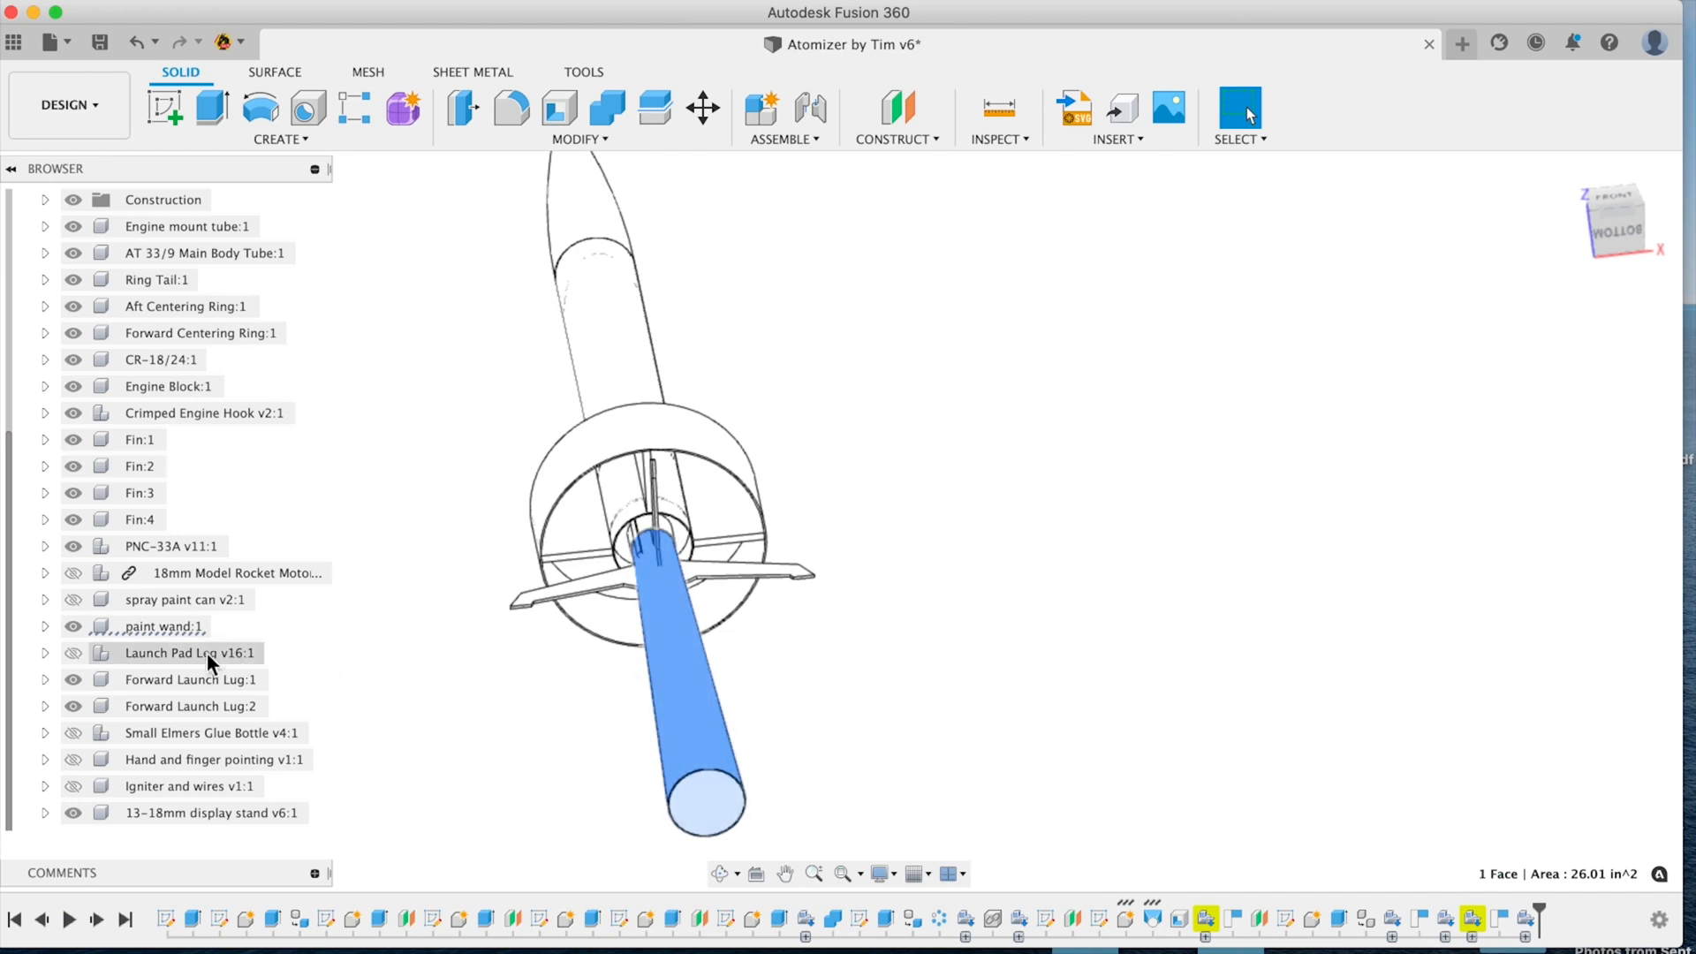
click(74, 627)
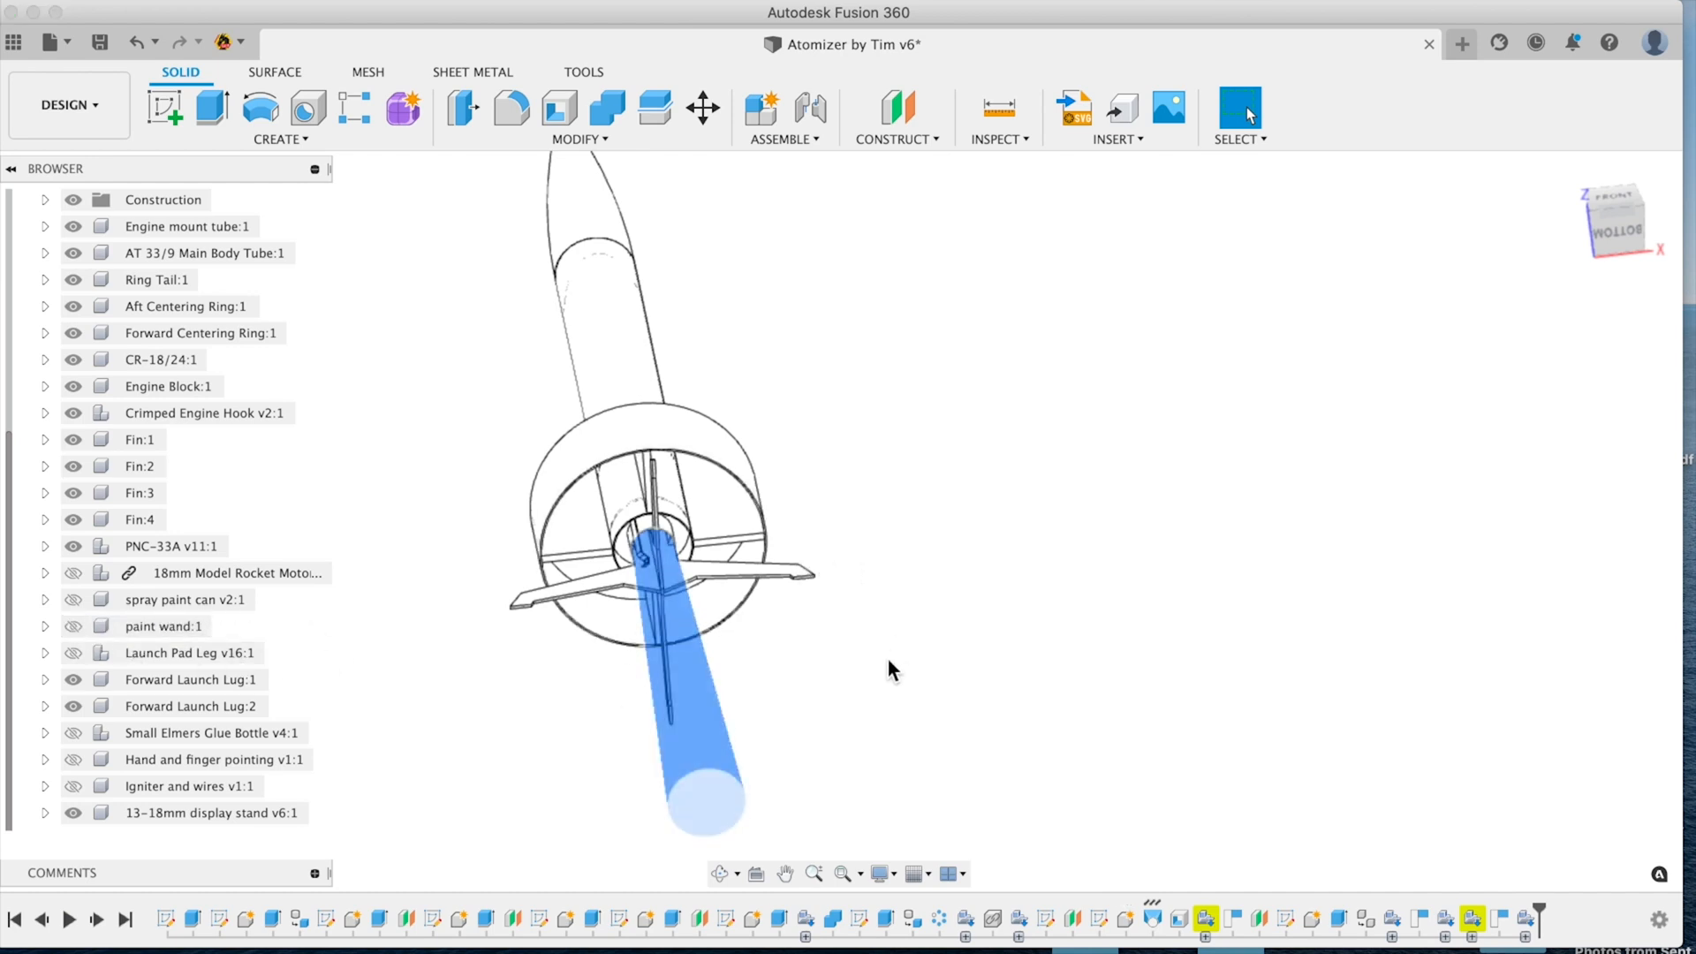
shift+middle_drag(909, 633, 848, 679)
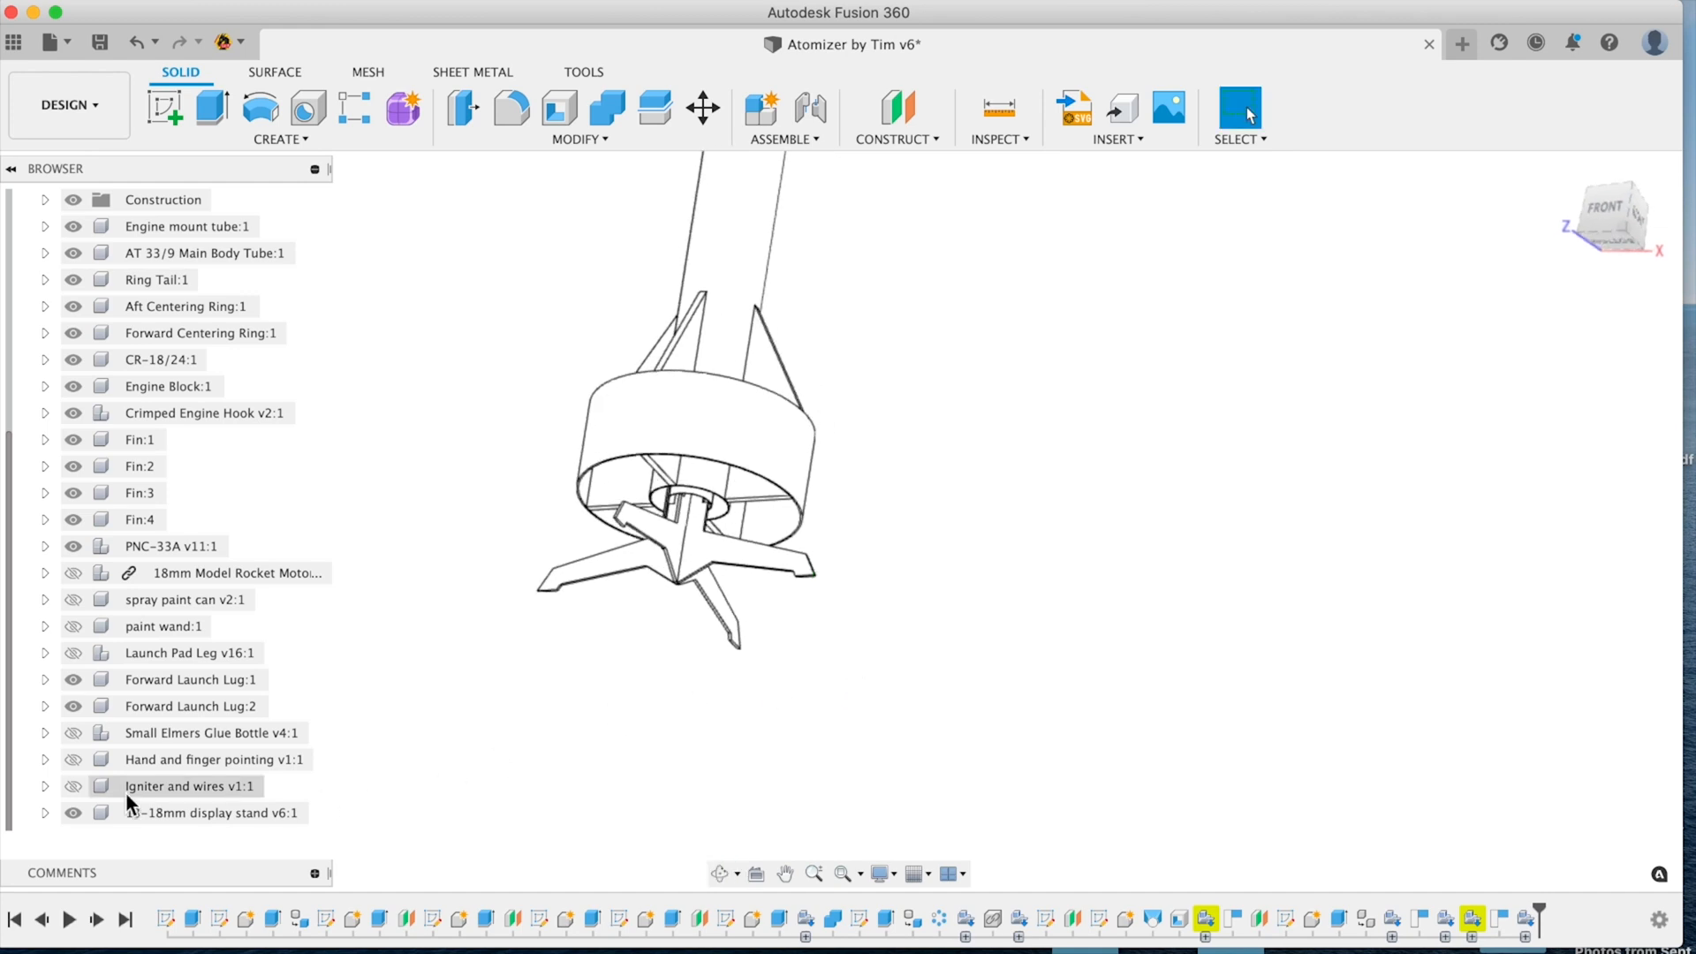
- Show the Small Elmers Glue Bottle component and examine its tip against the fin joint up close
click(77, 779)
click(78, 760)
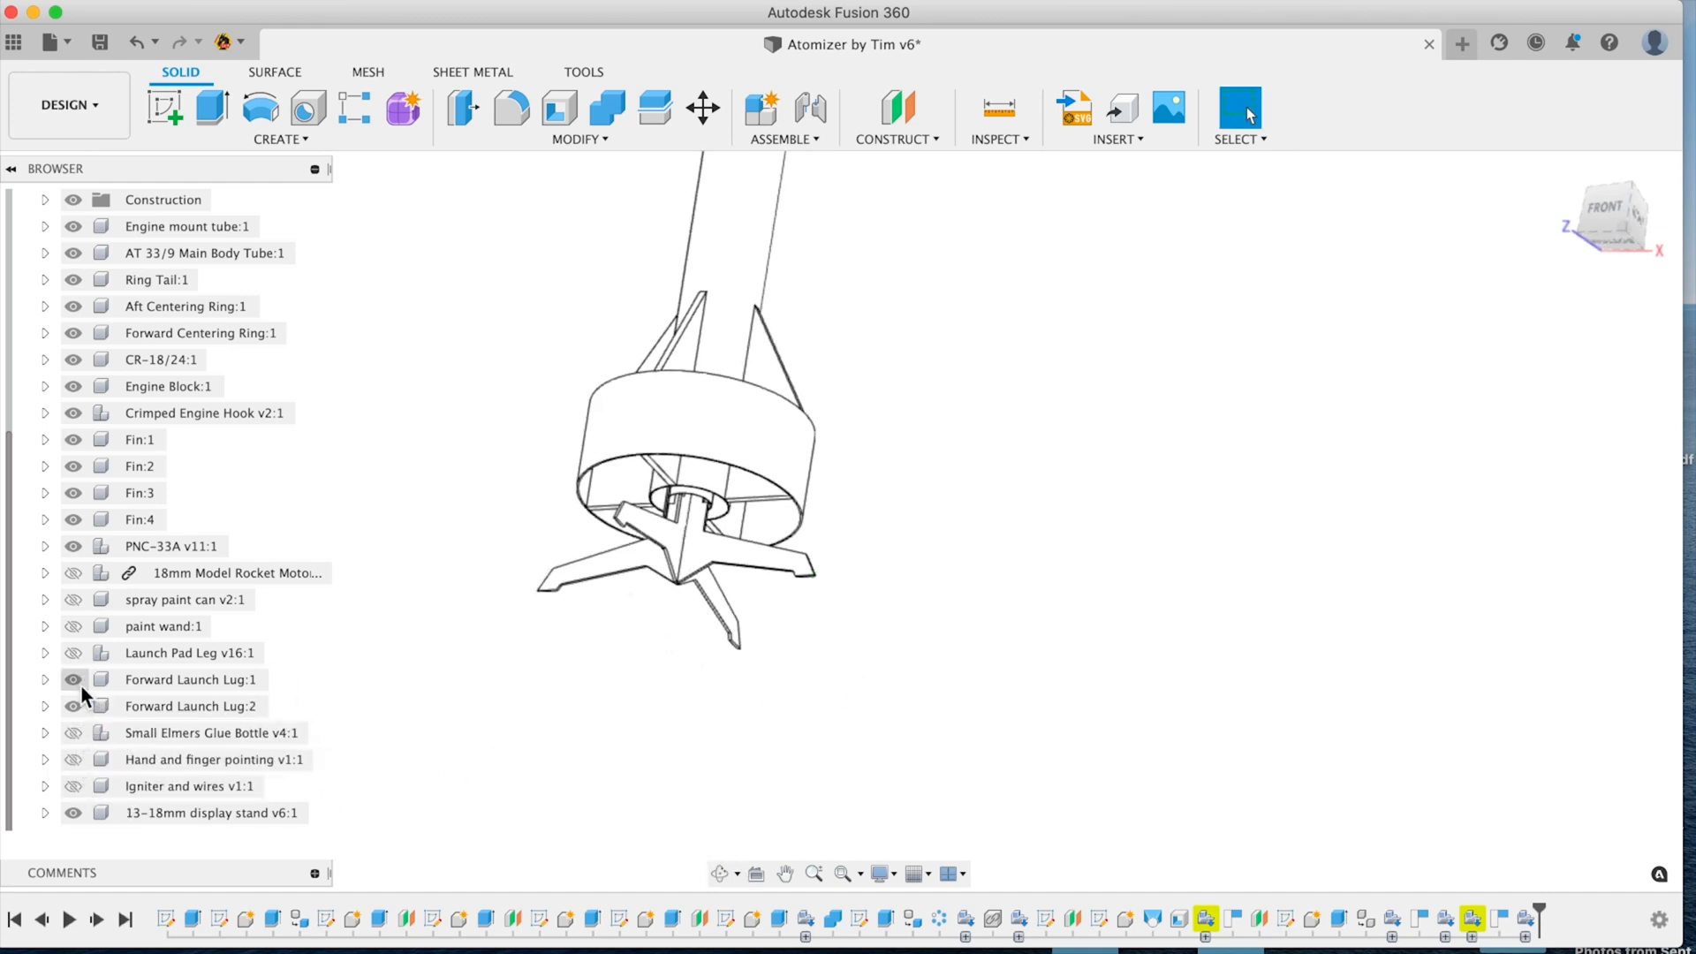
click(74, 731)
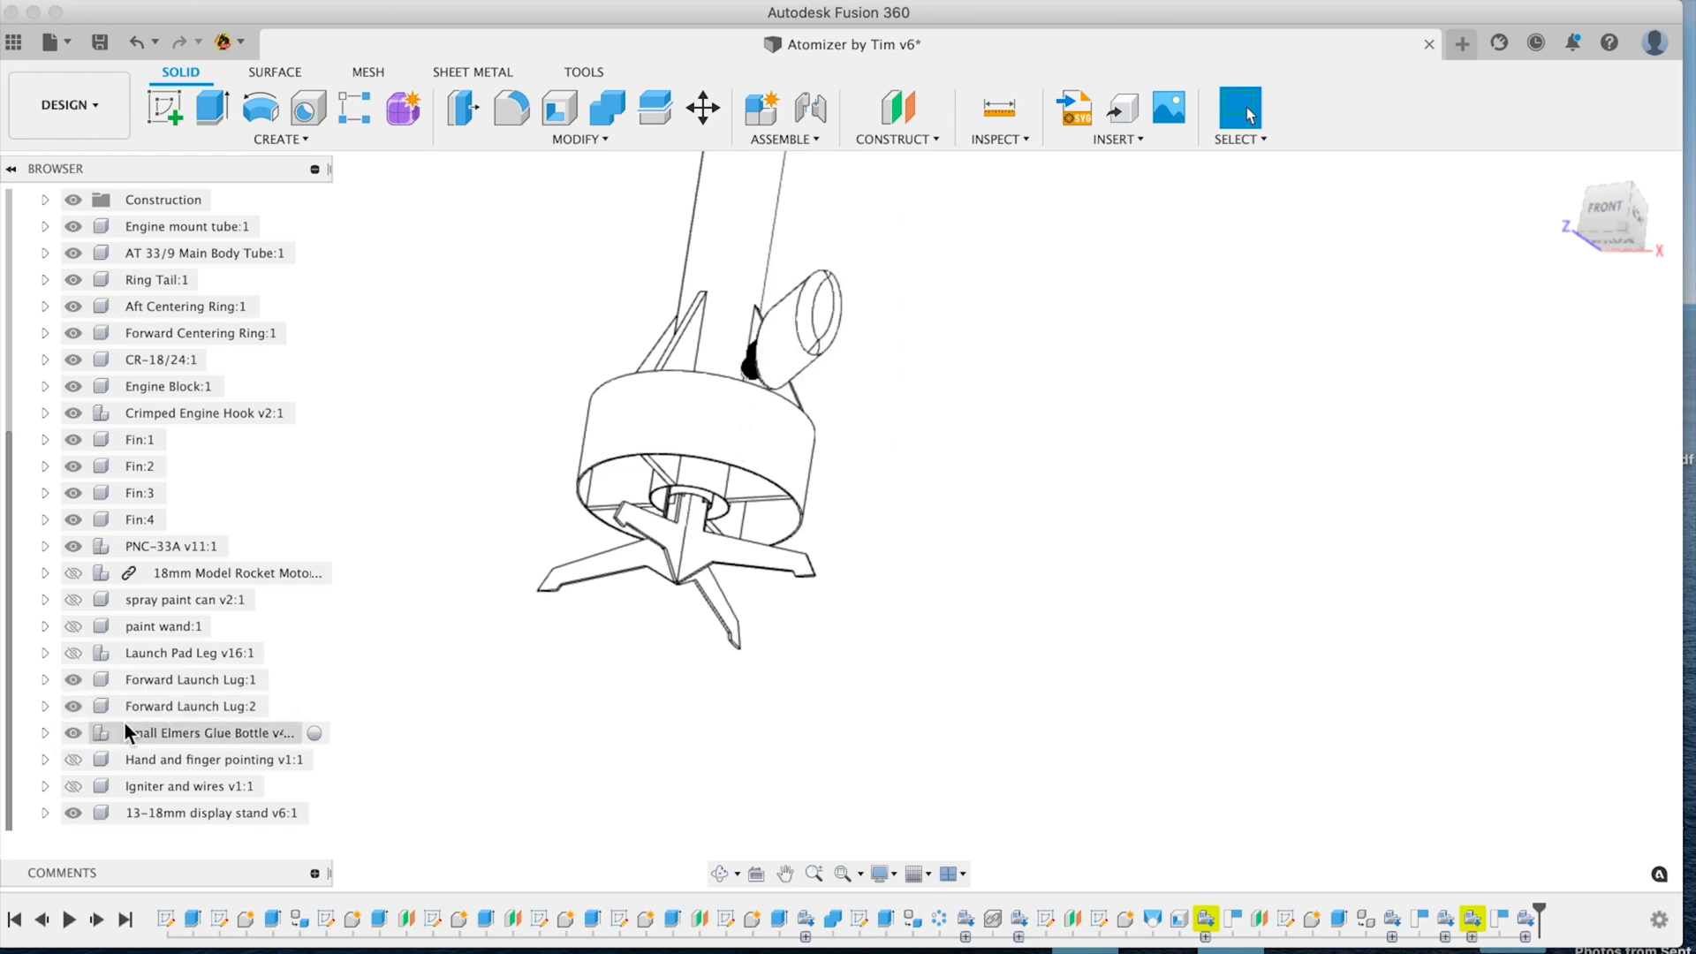
shift+middle_drag(565, 636, 776, 507)
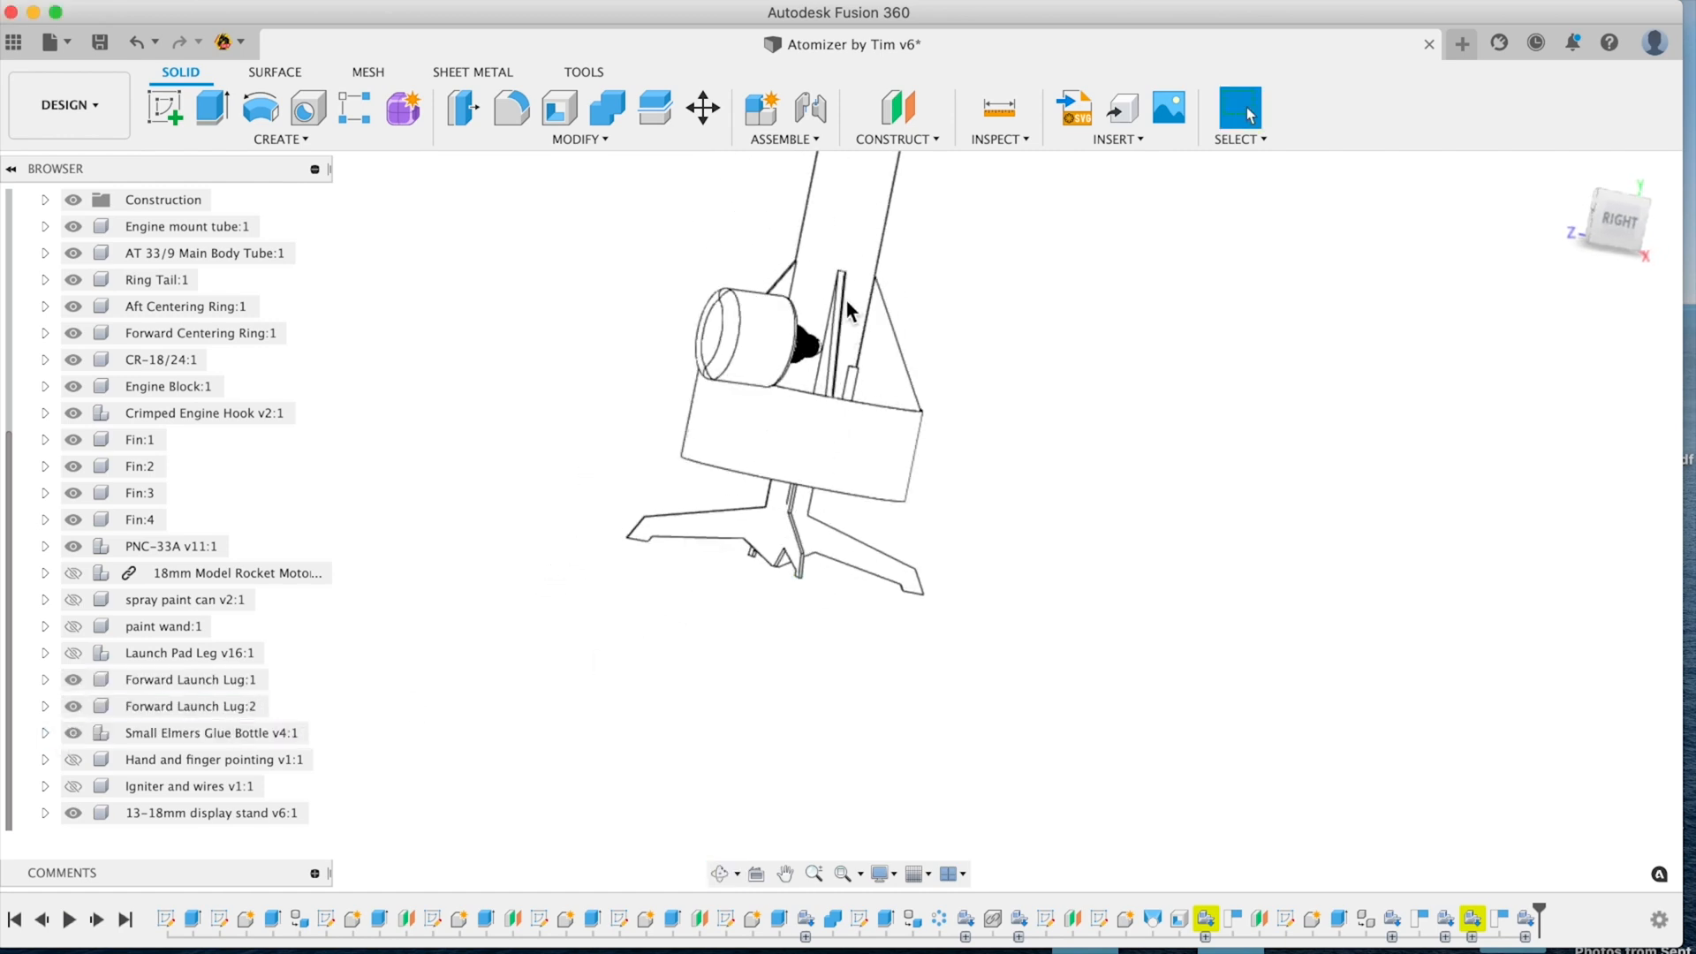
shift+middle_drag(882, 346, 1124, 443)
scroll(970, 397, up, 6)
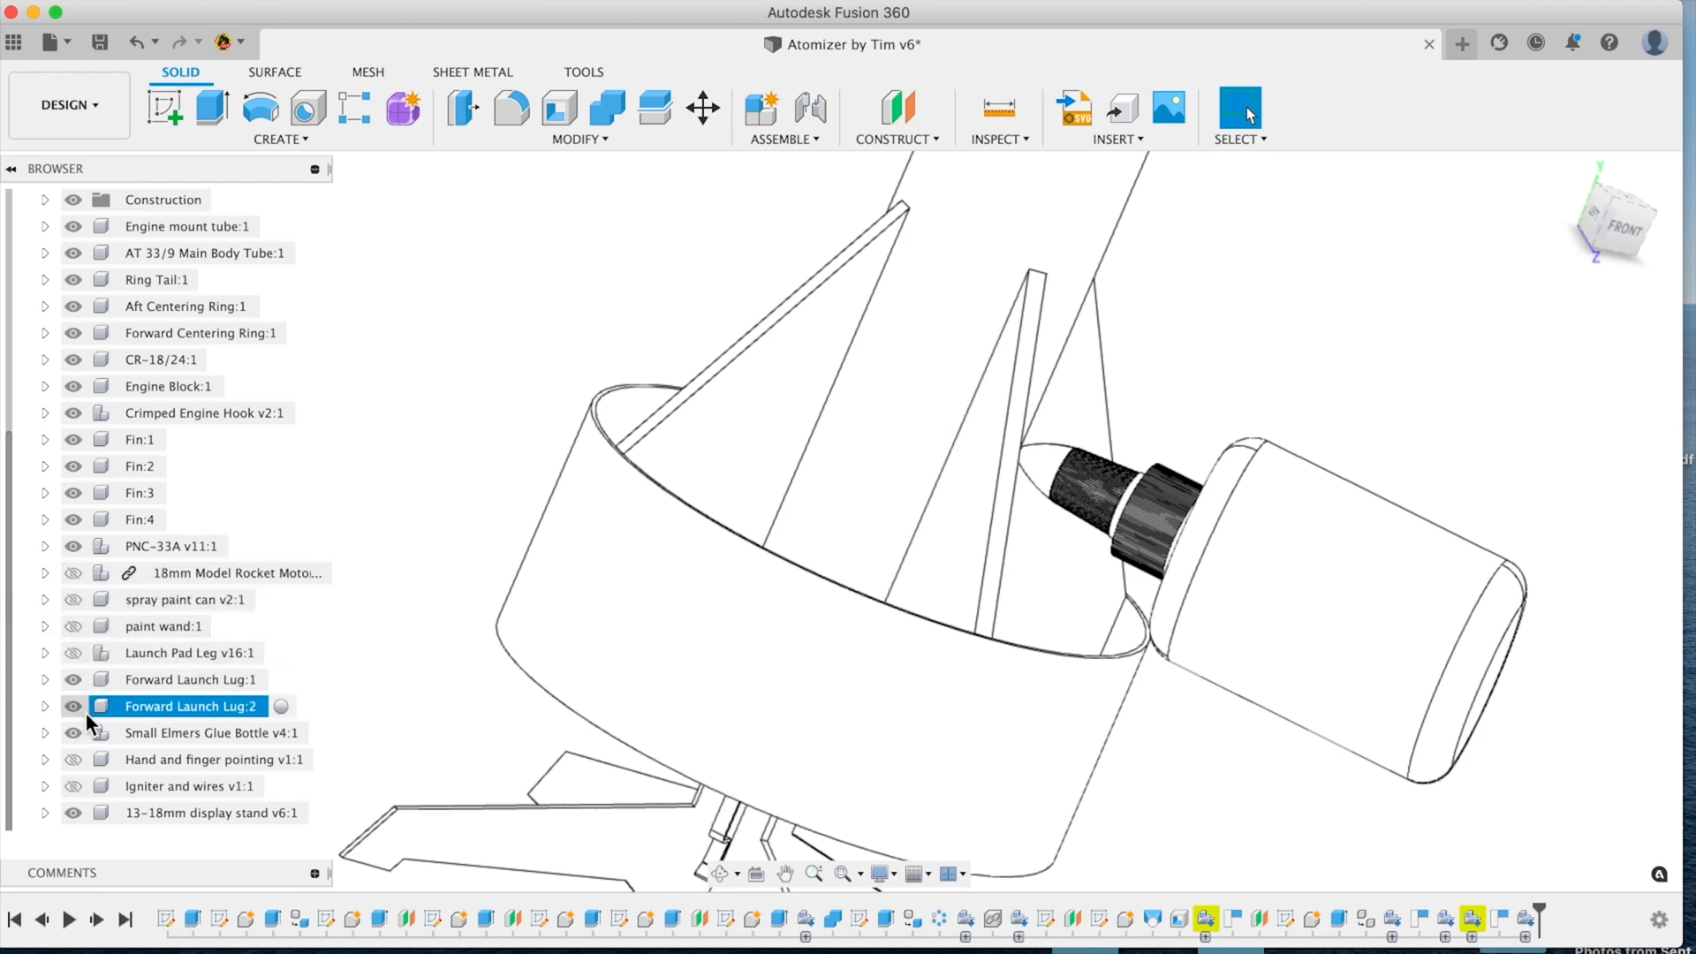
- Show the Hand and finger pointing component and examine it from several angles at the ring tail
click(72, 760)
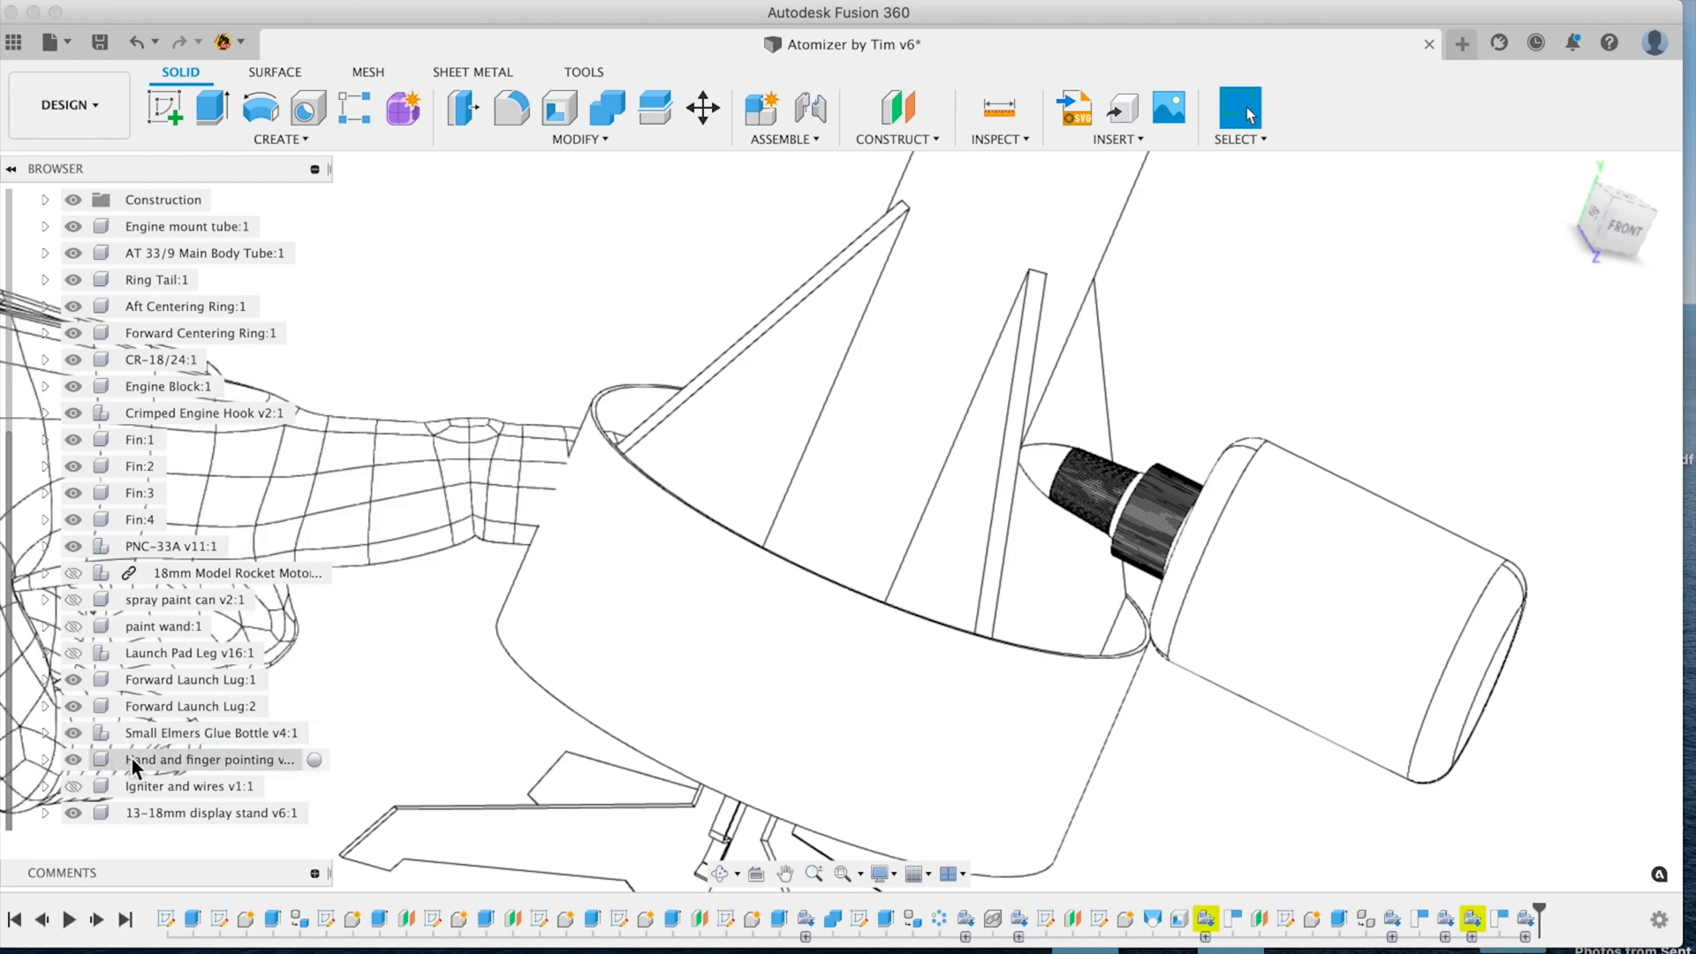
shift+middle_drag(689, 575, 851, 382)
scroll(1045, 477, up, 4)
scroll(1051, 381, down, 6)
shift+middle_drag(1029, 431, 893, 481)
middle_drag(1059, 771, 937, 684)
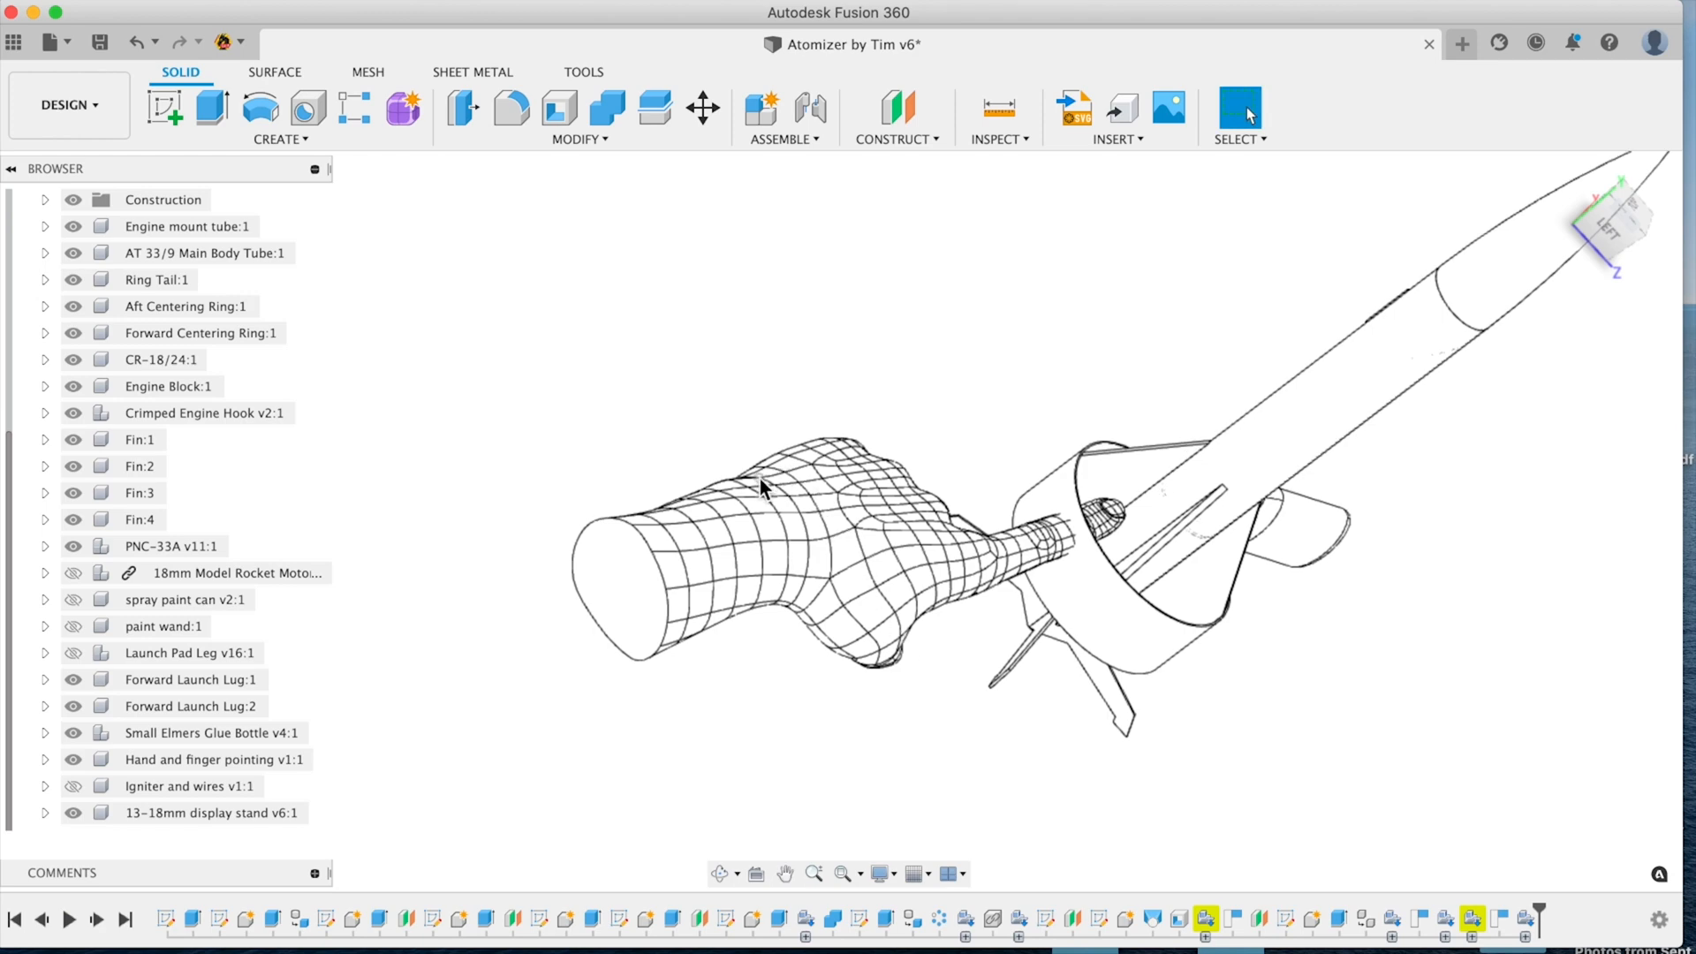
shift+middle_drag(881, 565, 899, 675)
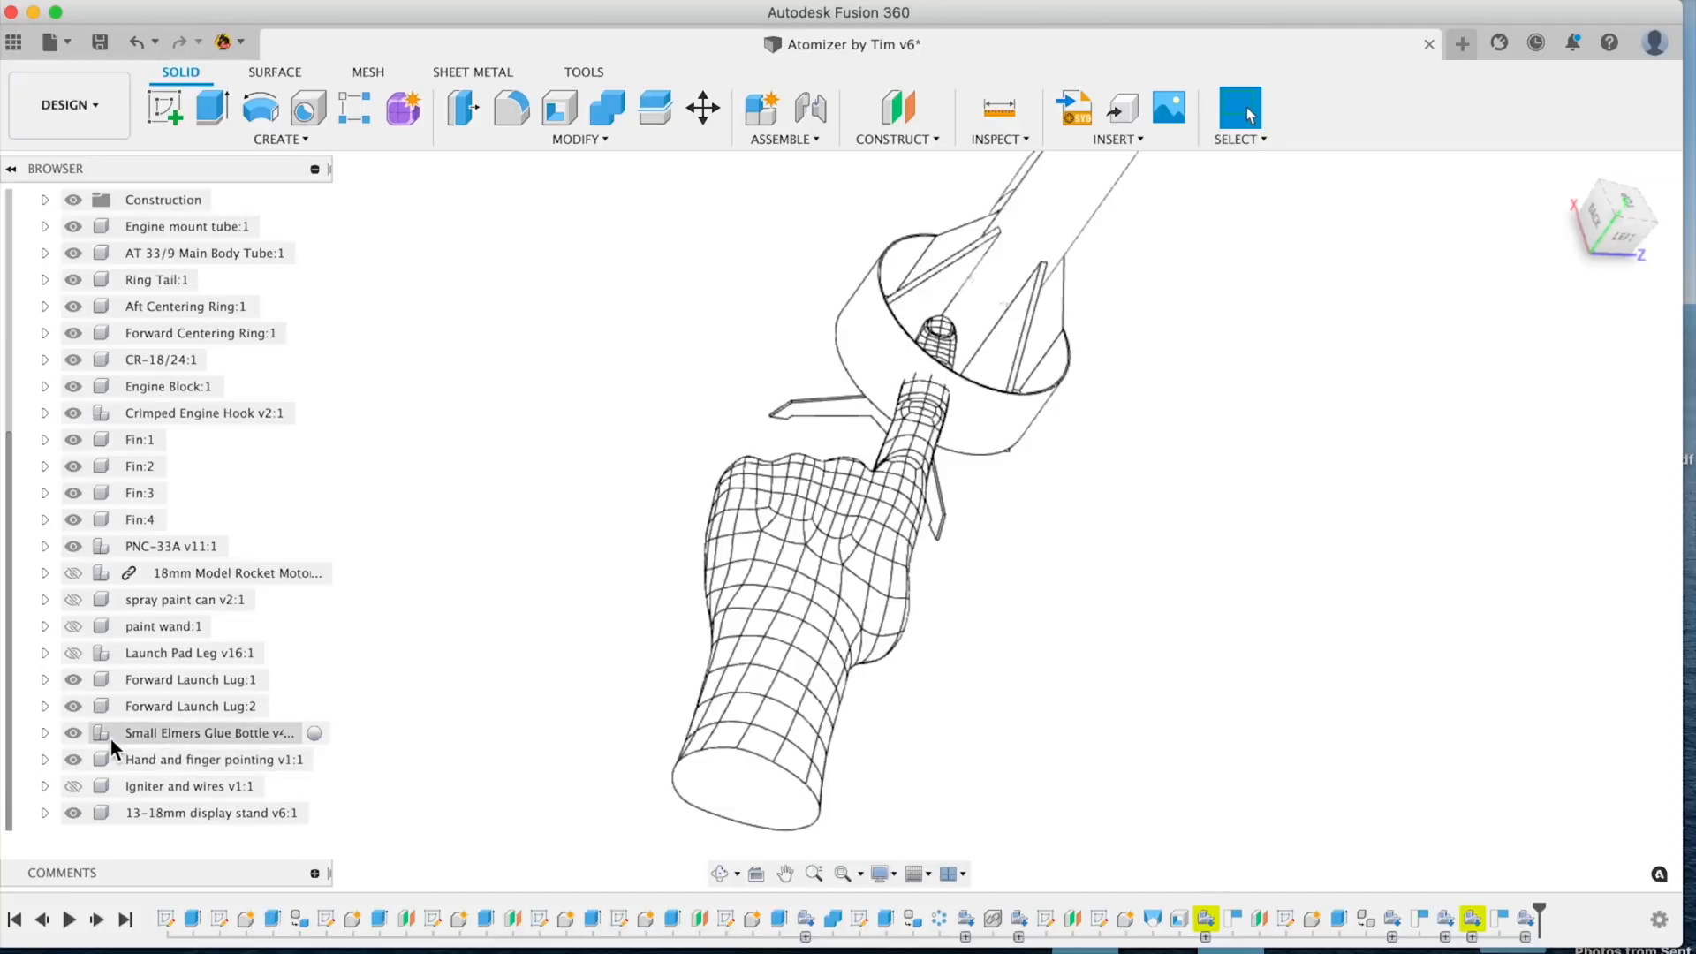
- Check the Igniter and wires component's visibility and show the Launch Pad Leg component
click(73, 786)
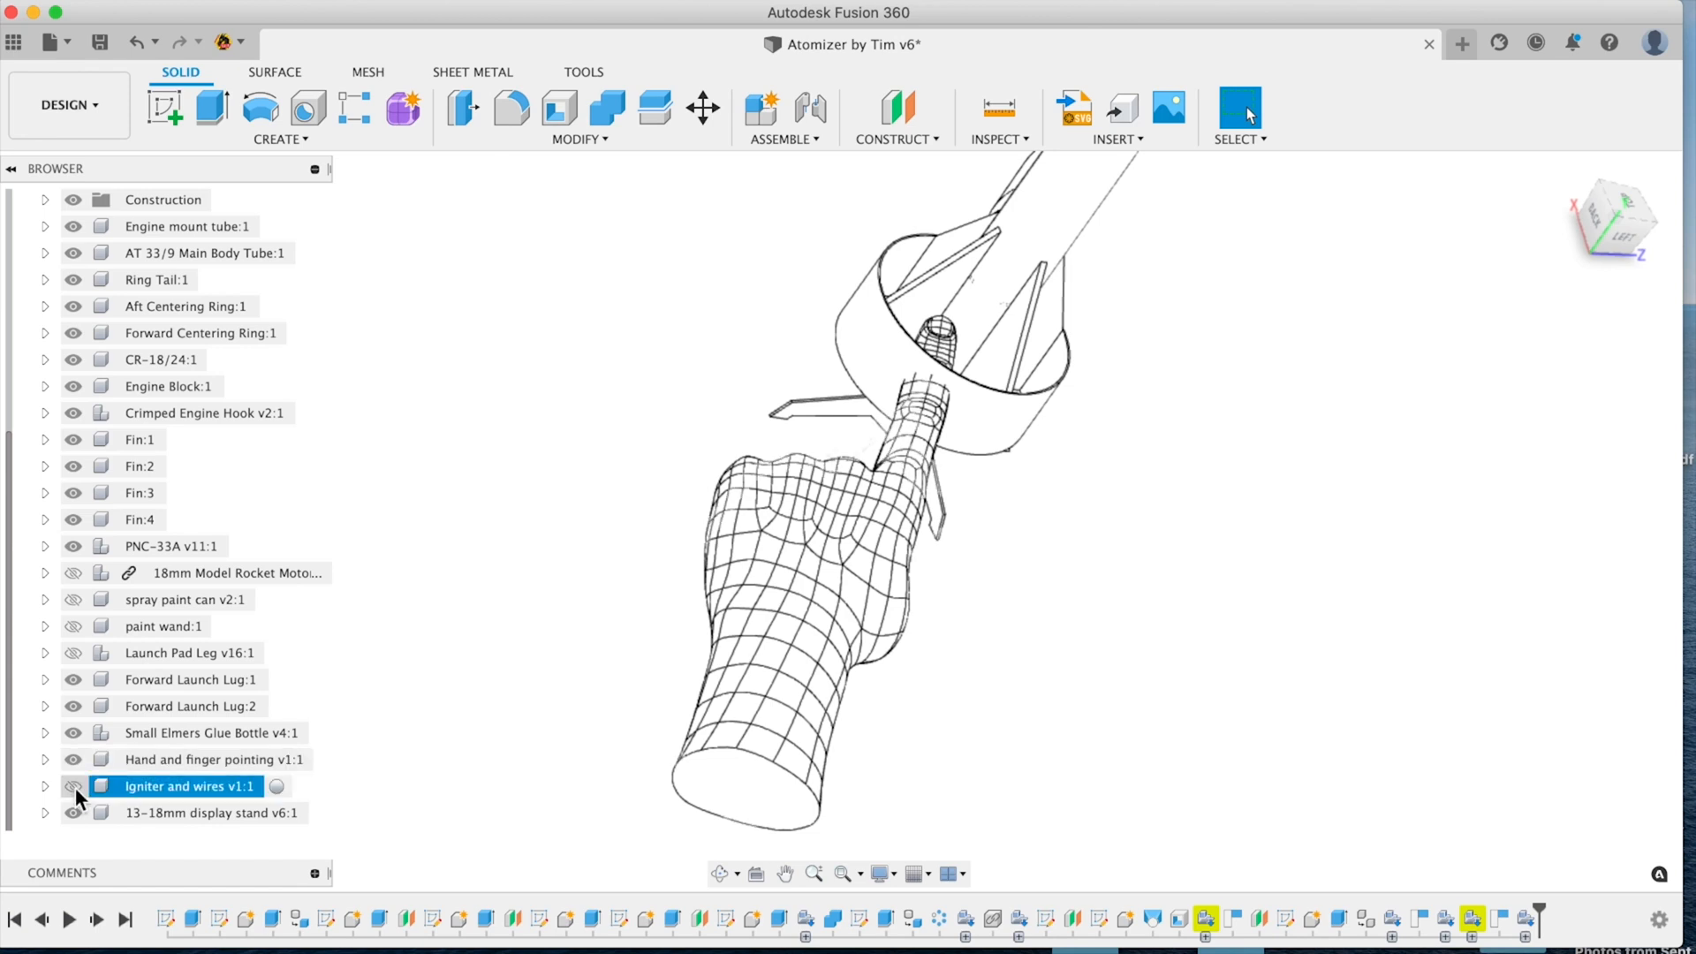
click(87, 650)
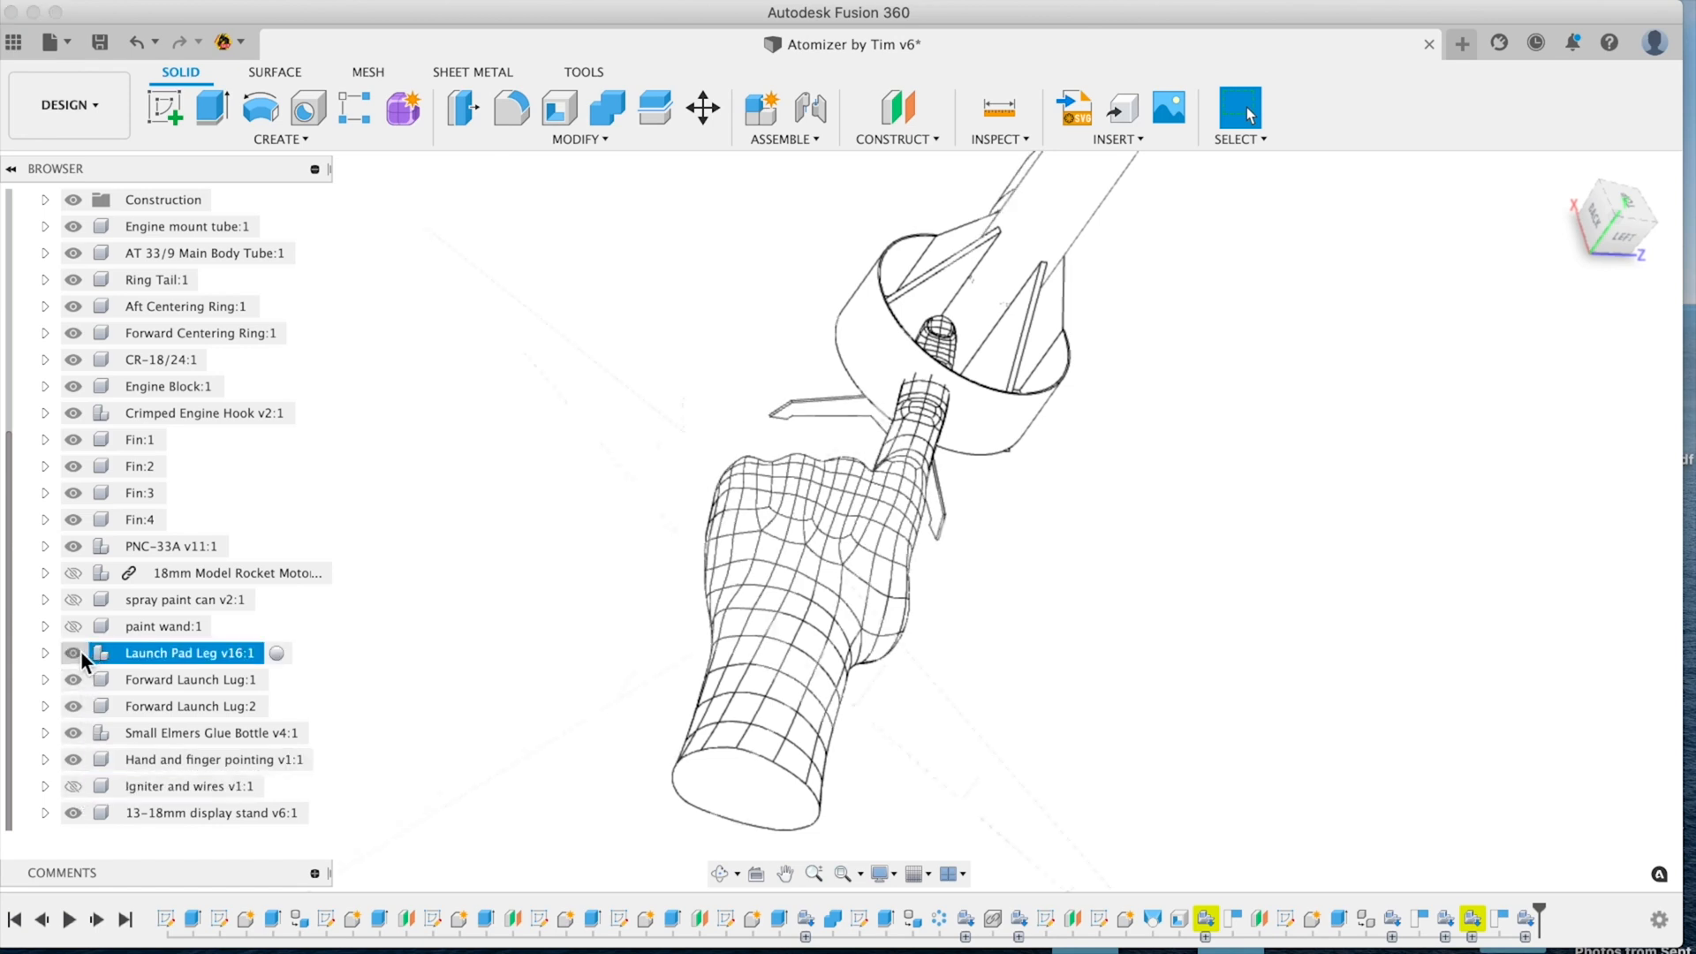
- Show the Launch Pad Leg and Igniter and wires components, and hide the Hand and finger pointing component
click(81, 650)
click(92, 790)
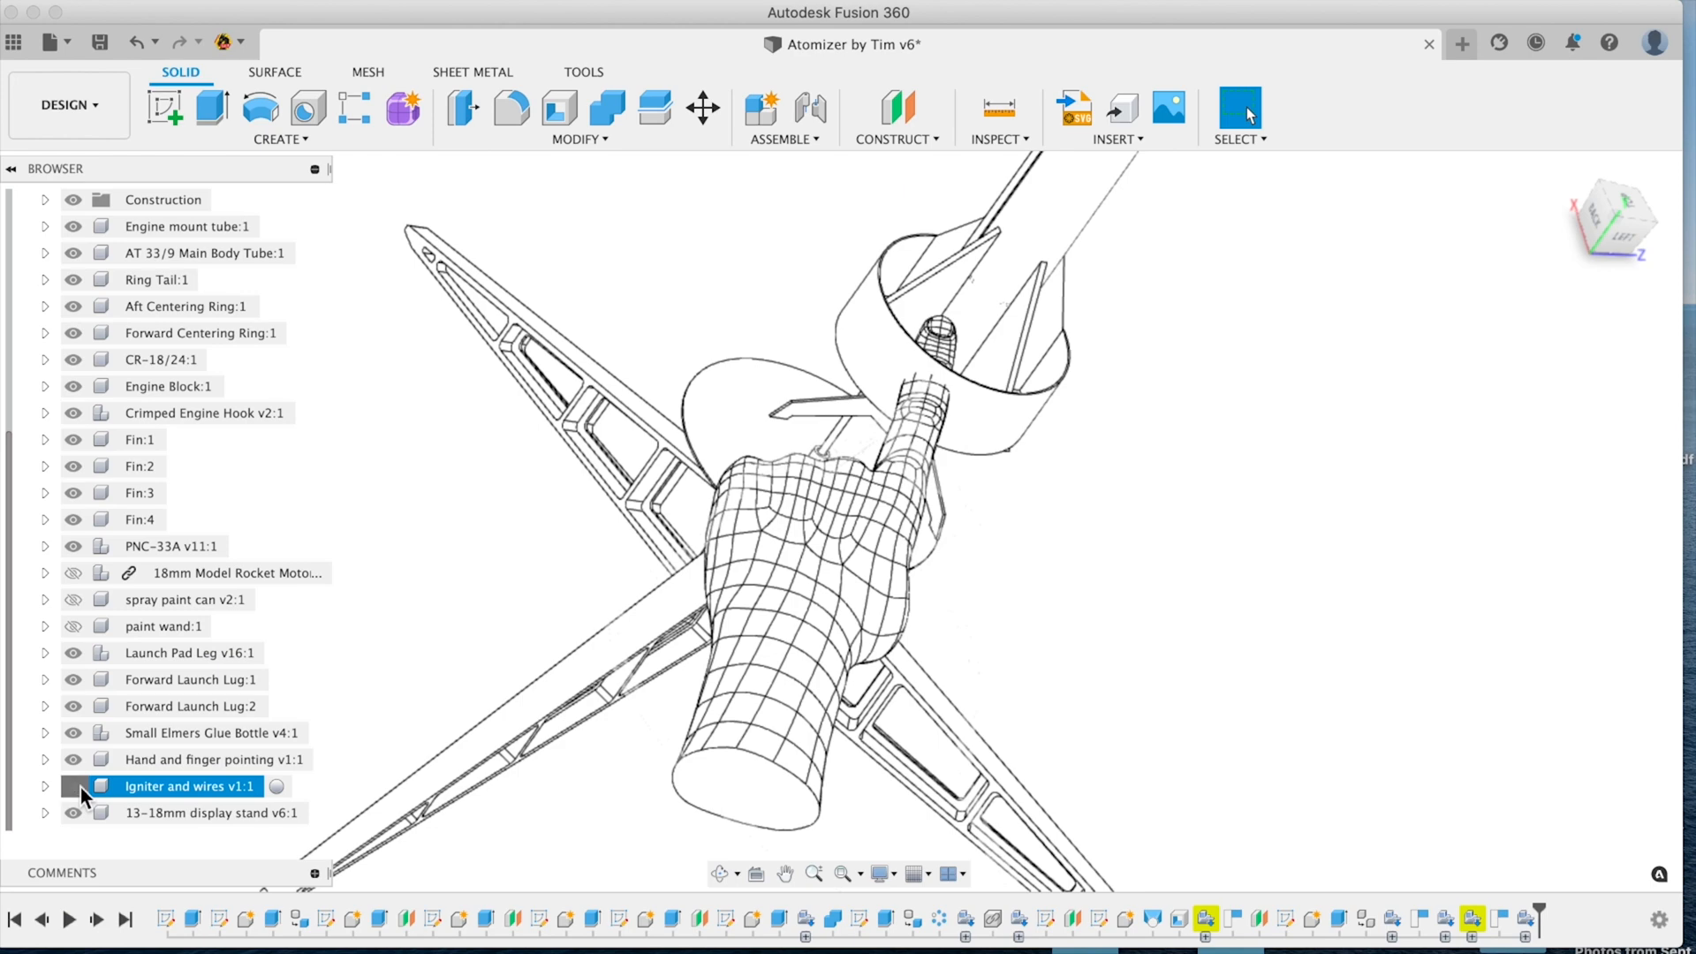
click(78, 787)
click(72, 759)
shift+middle_drag(1052, 570, 1000, 475)
click(909, 412)
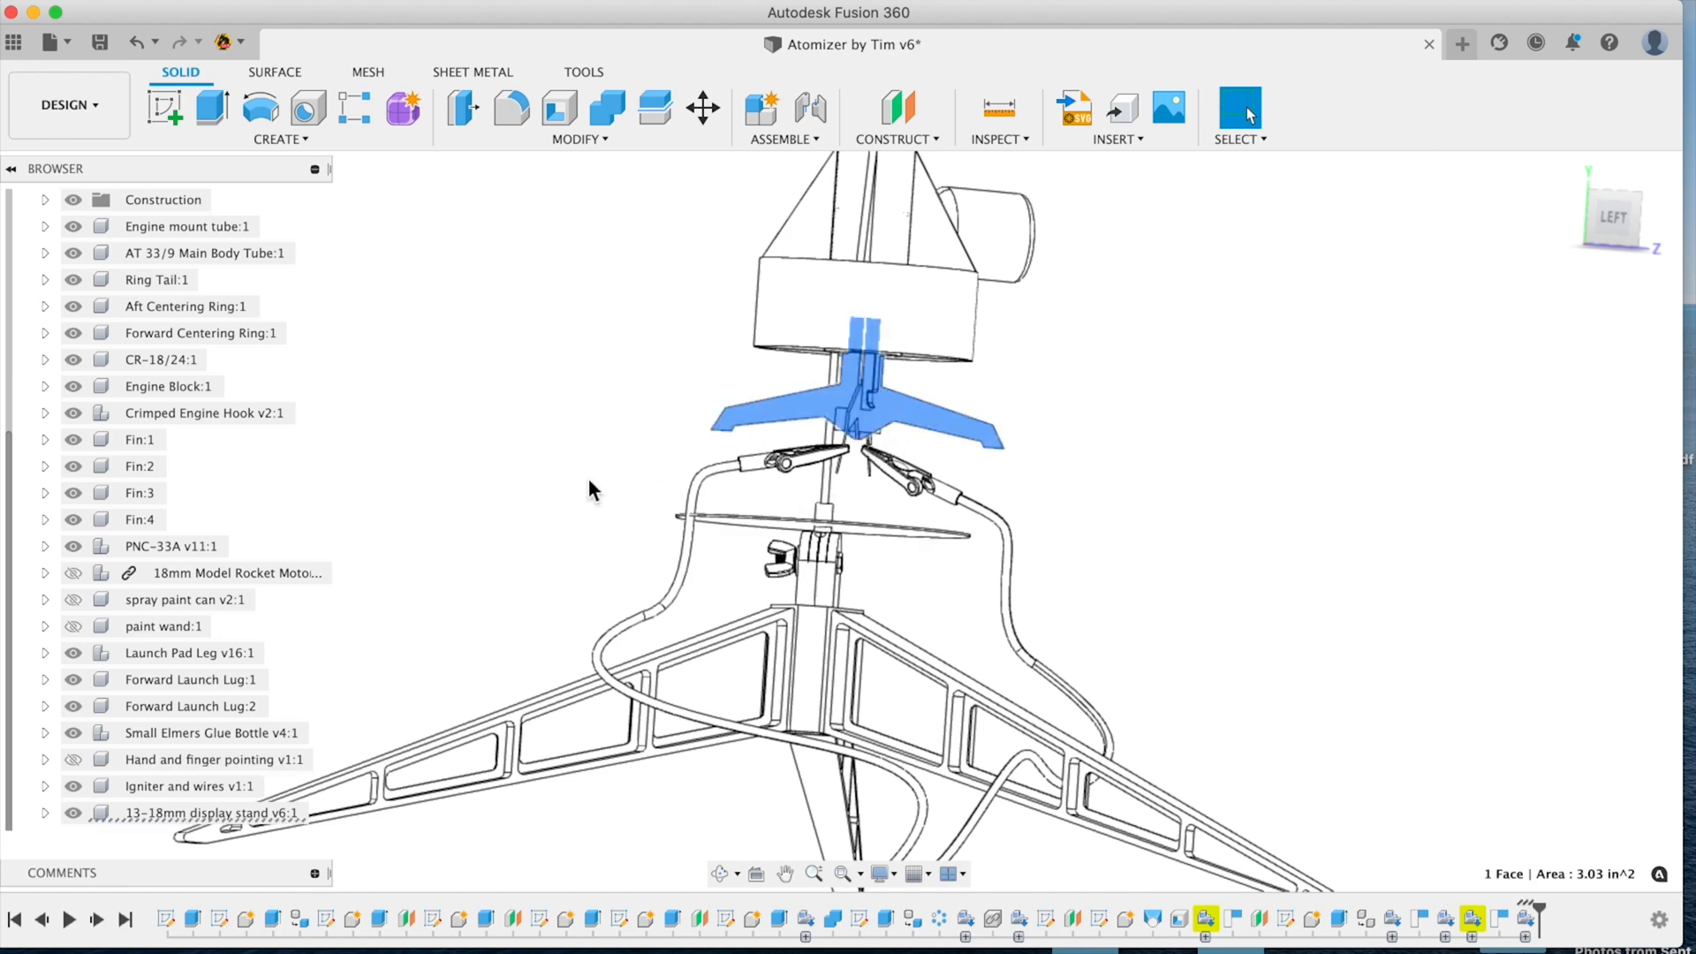
- Hide the 13-18mm display stand component and examine the igniter and its clips below the ring tail up close
click(74, 812)
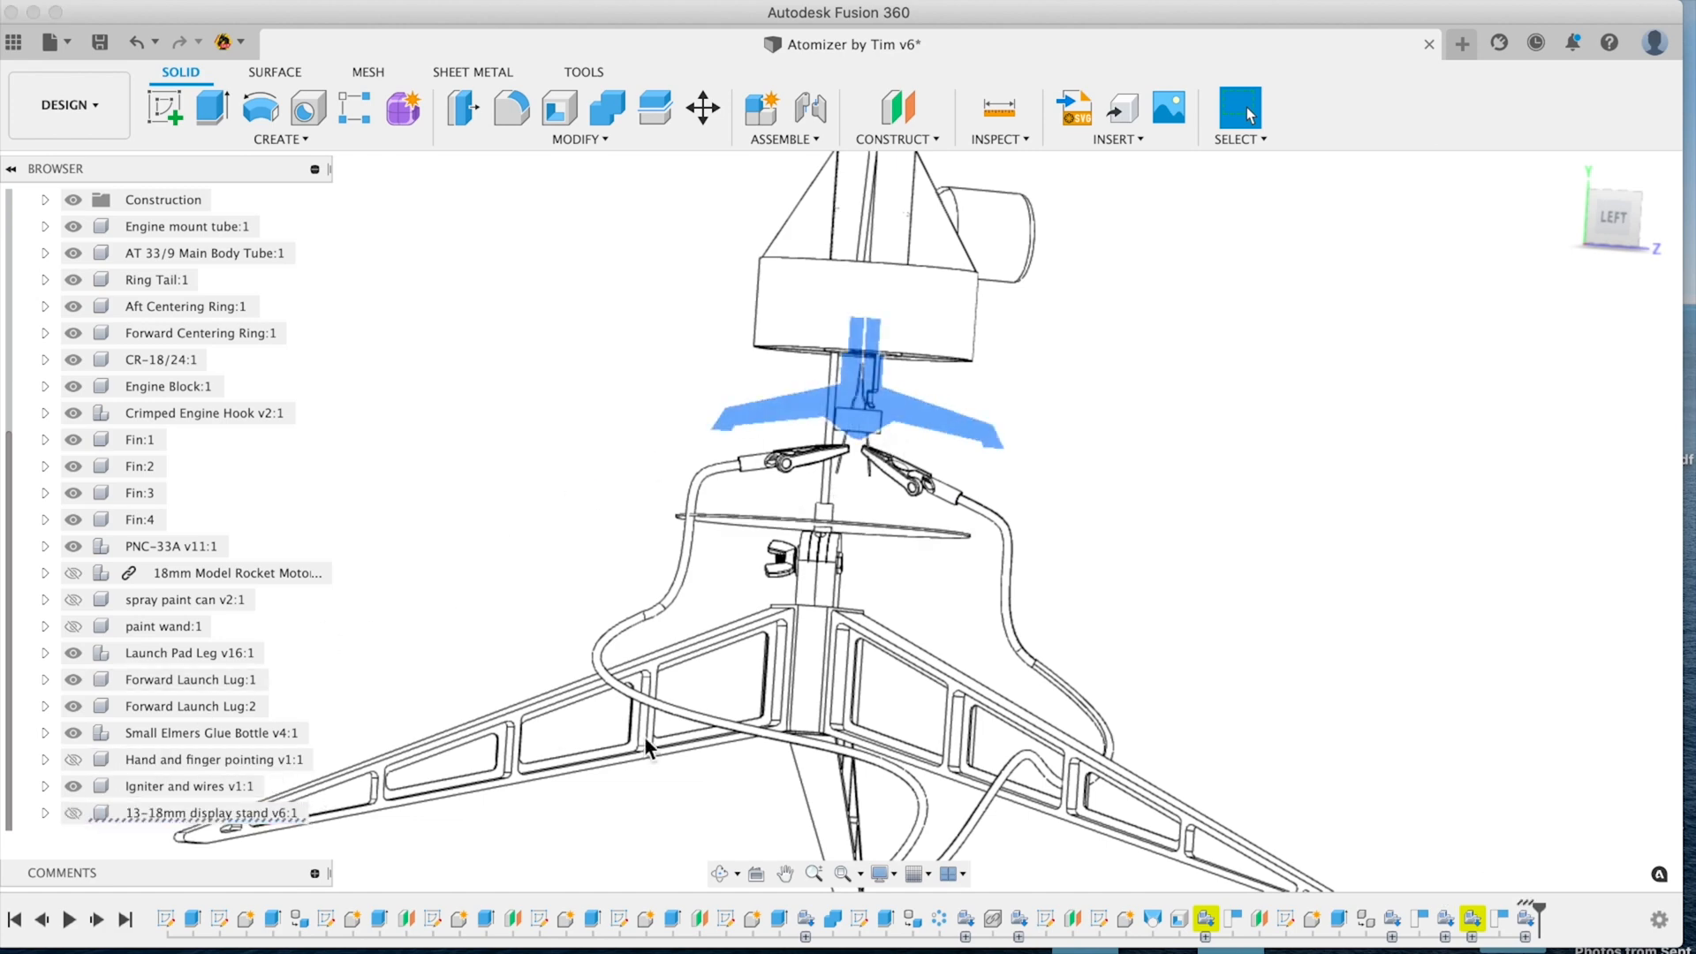
shift+middle_drag(1143, 505, 1095, 505)
scroll(931, 376, down, 2)
scroll(882, 405, up, 6)
middle_drag(887, 400, 942, 510)
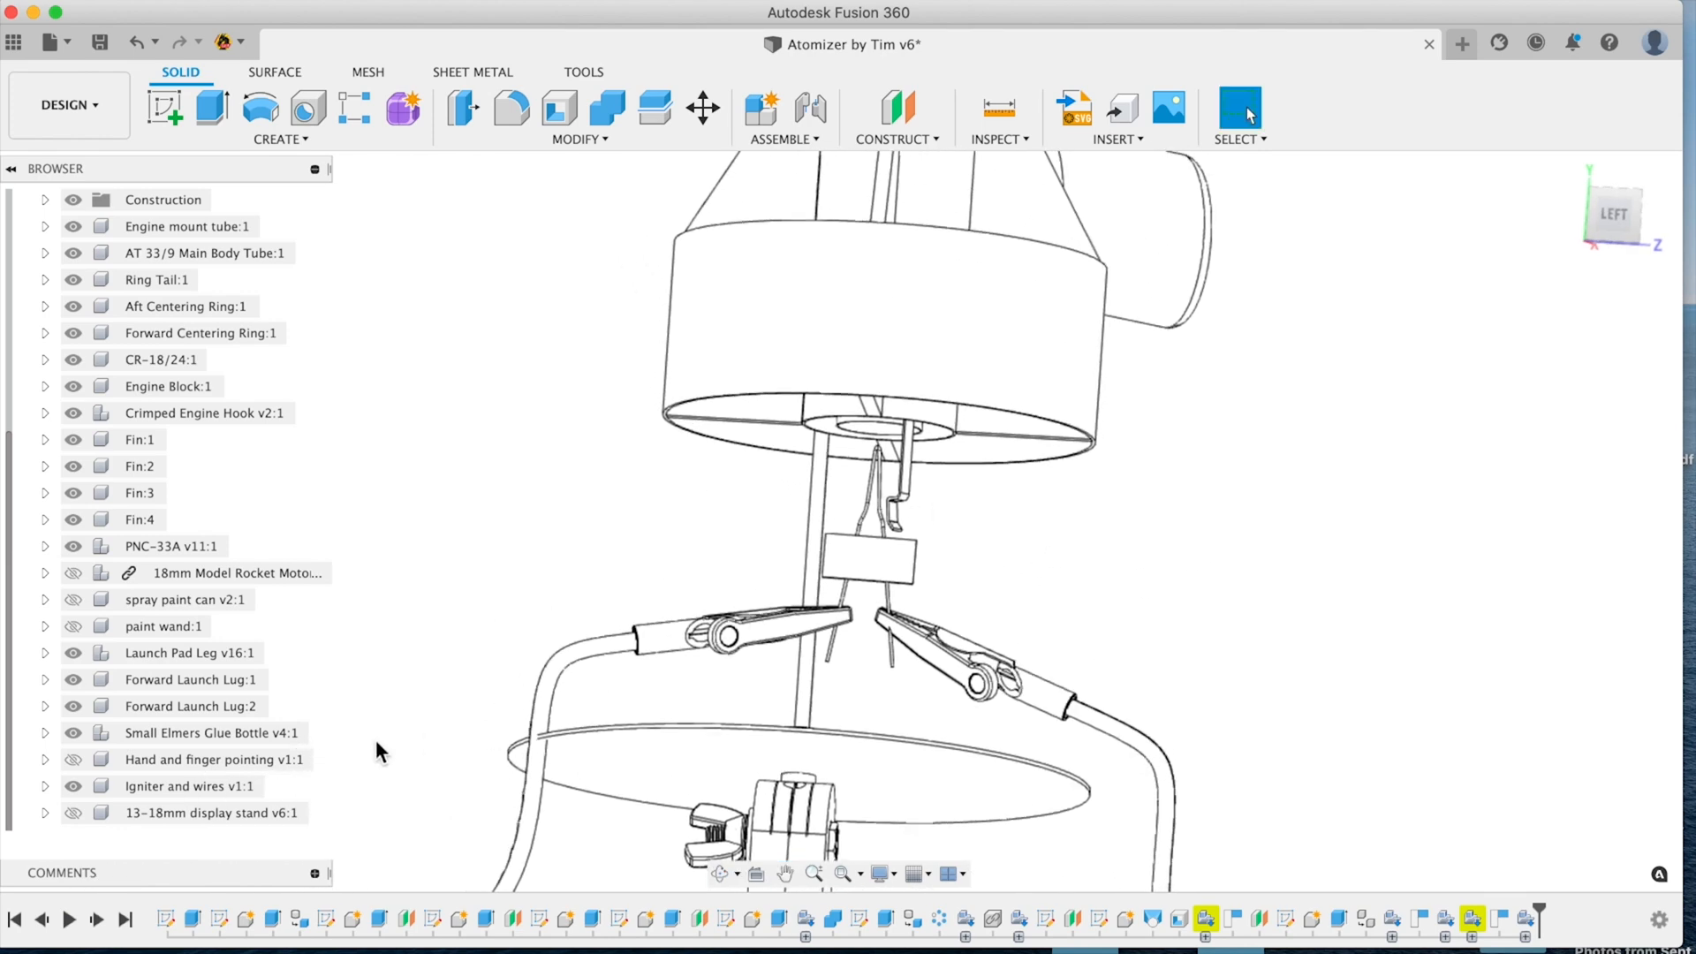
- Show the 18mm model rocket motor component and examine it with the igniter from several angles
click(74, 573)
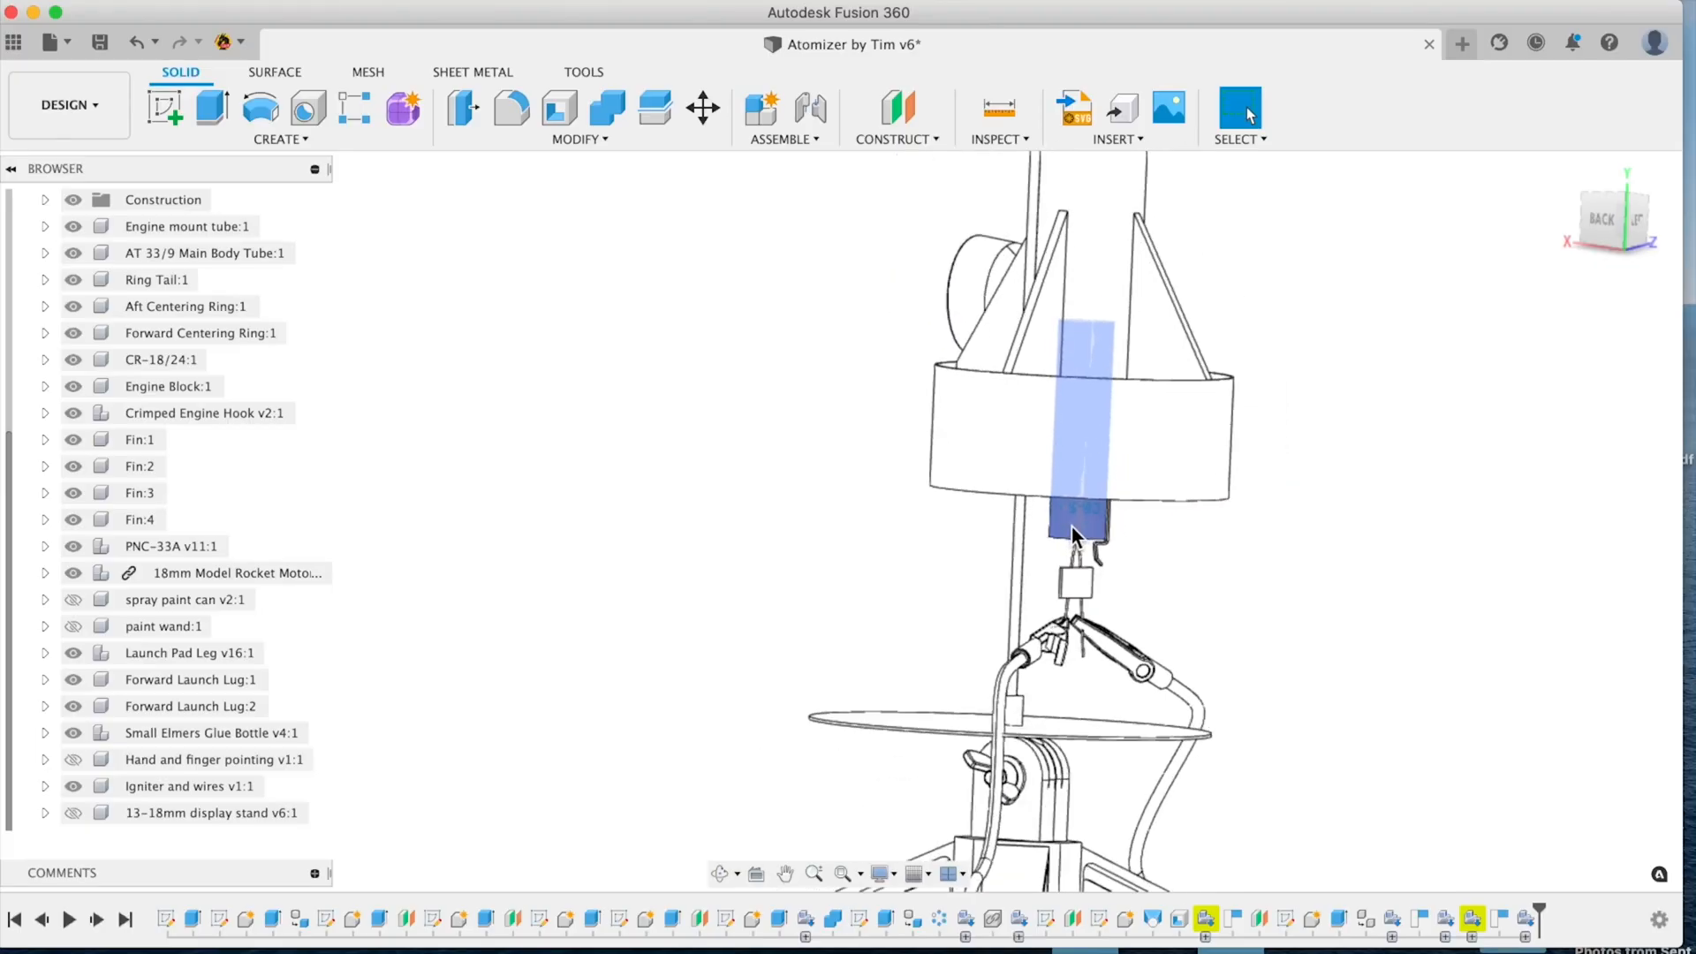
scroll(1201, 547, up, 3)
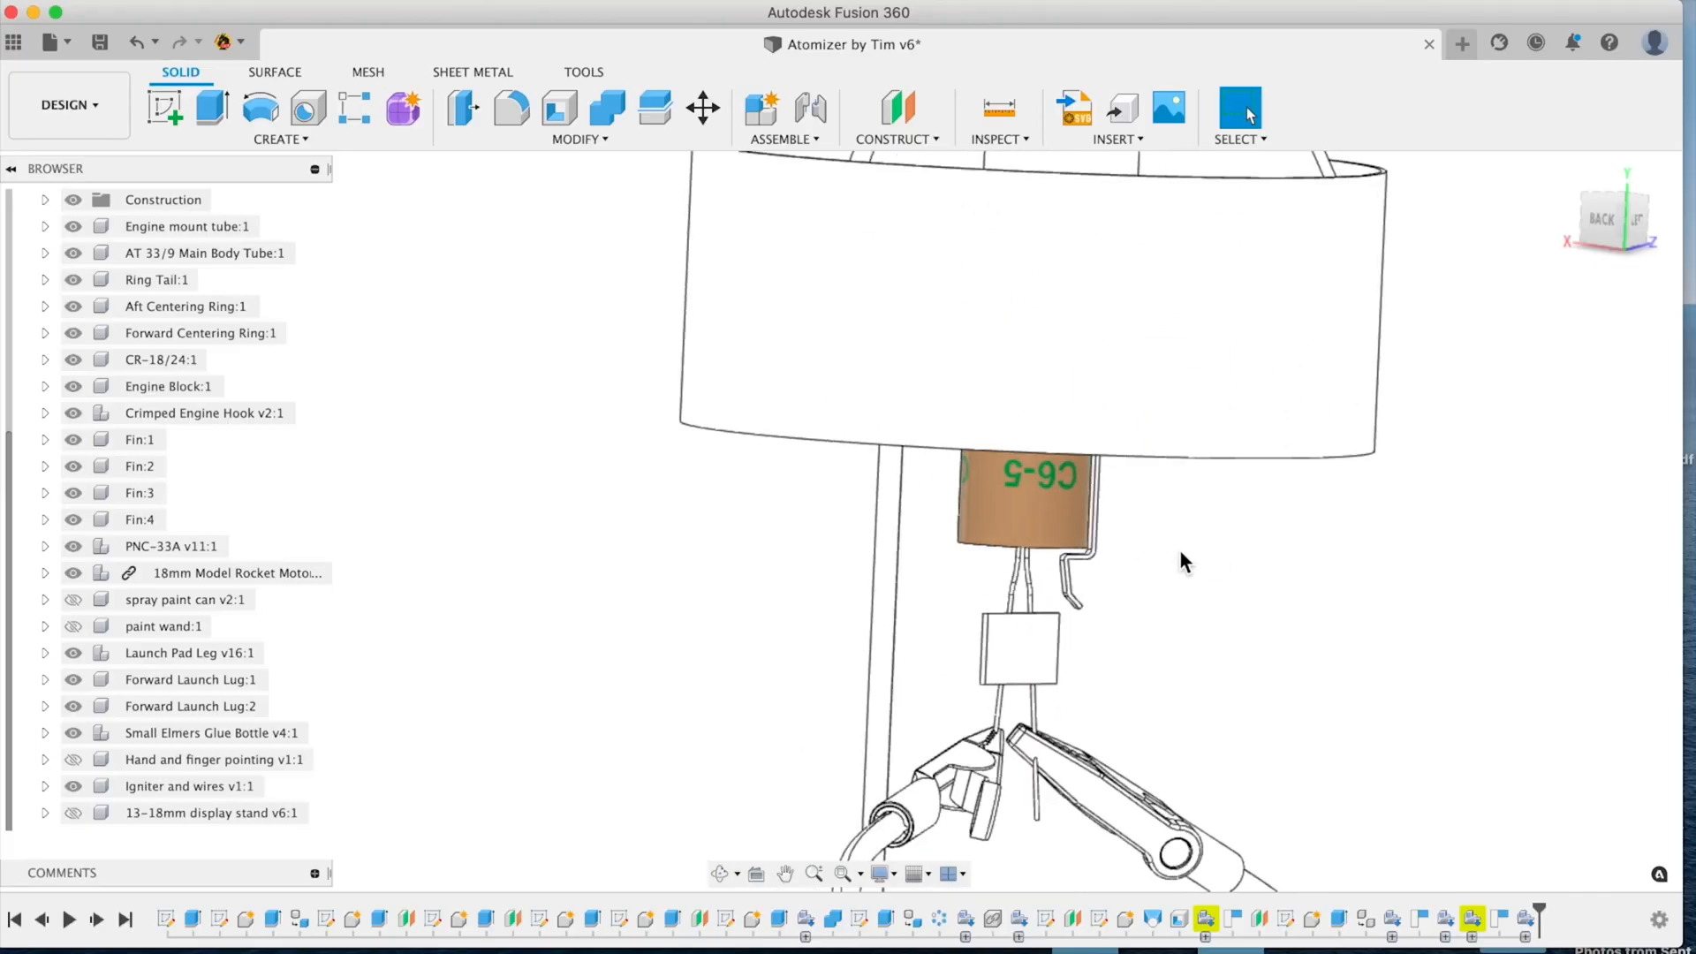
scroll(1184, 549, down, 5)
shift+middle_drag(1196, 564, 919, 483)
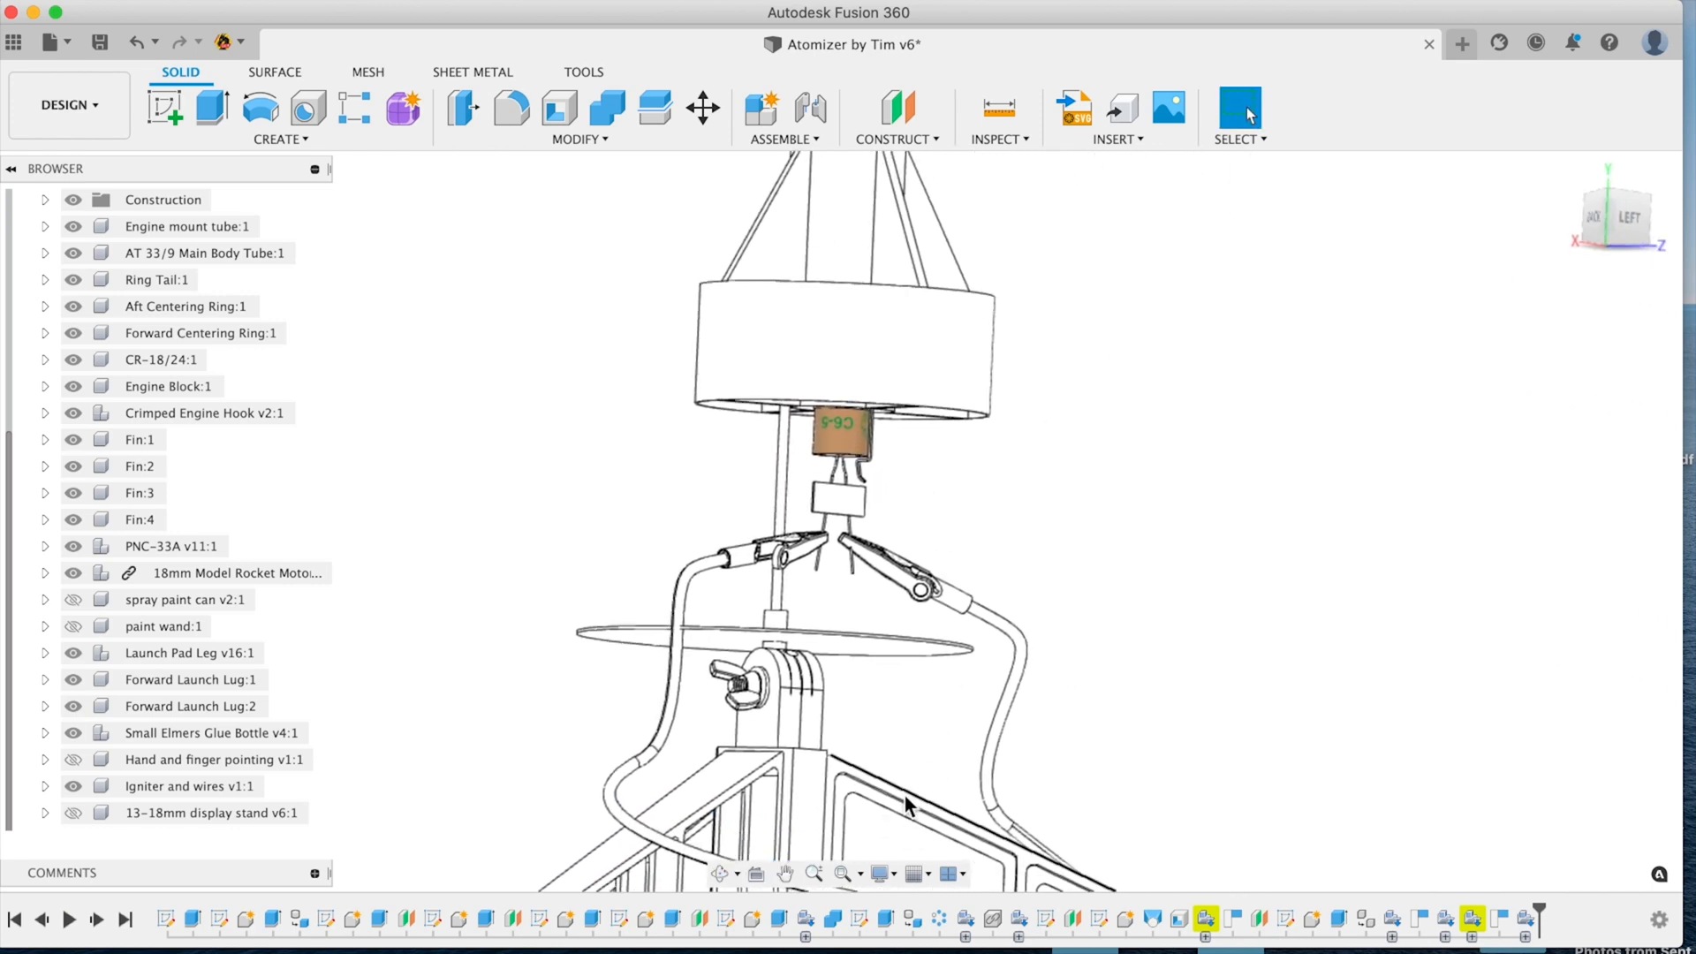
- Set the visual style to Shaded with Visible Edges Only and examine the rocket on its launch pad
click(898, 873)
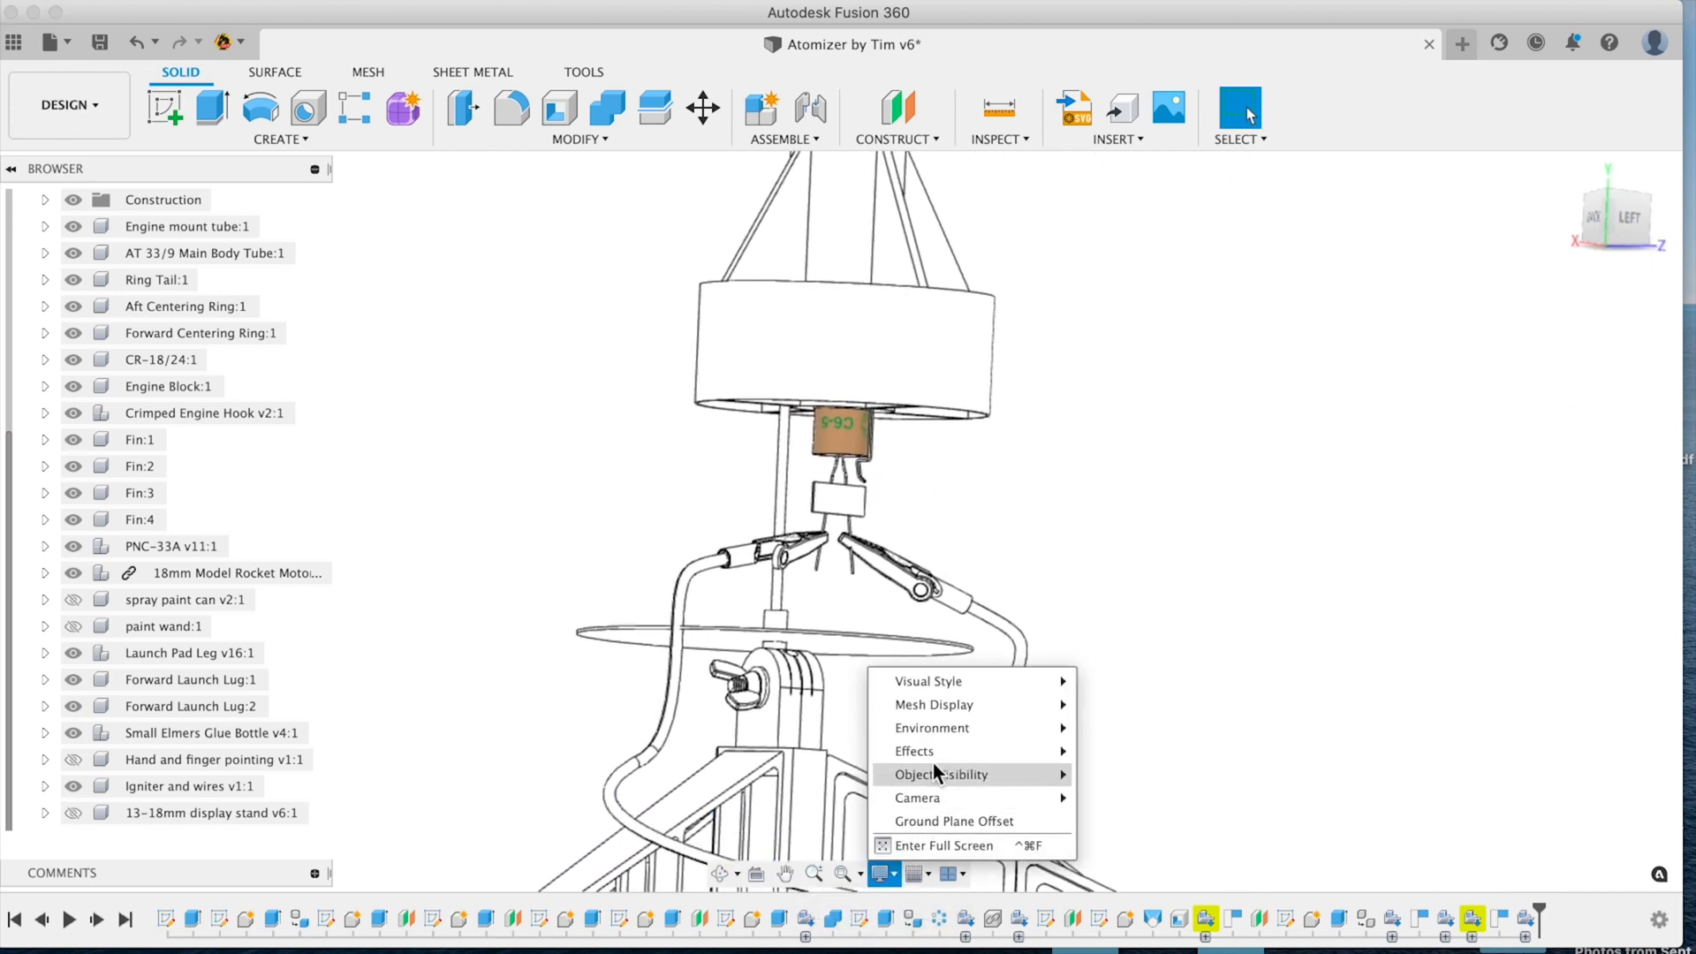
mouse_move(941, 707)
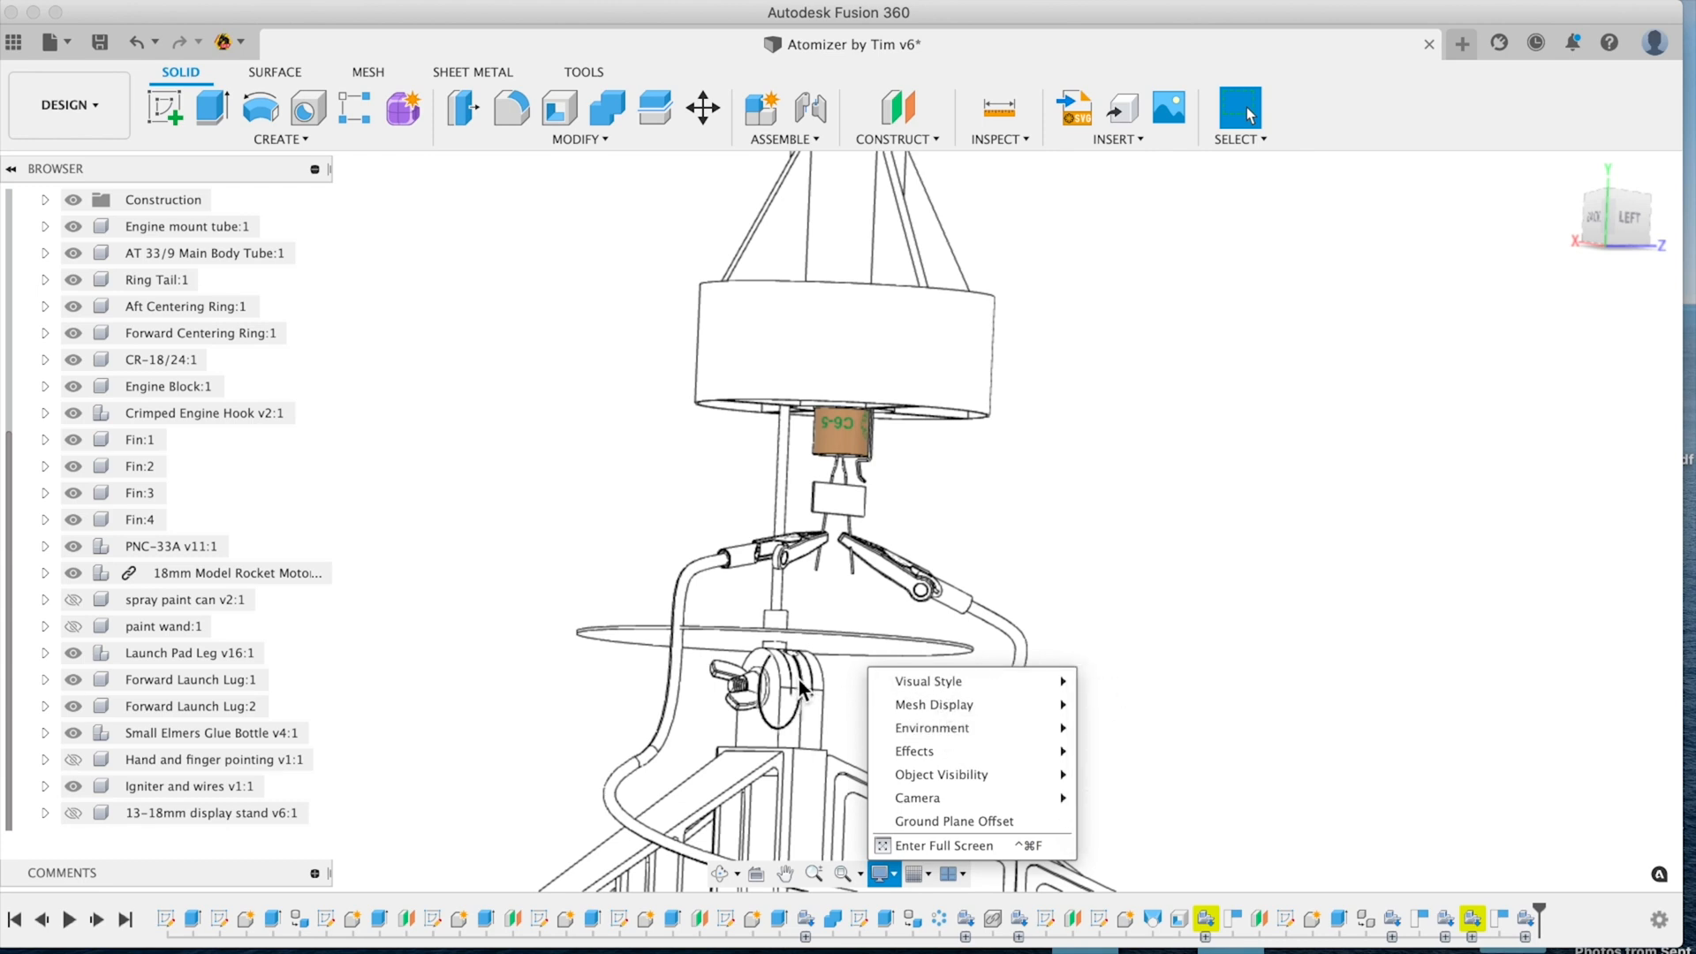
mouse_move(1026, 682)
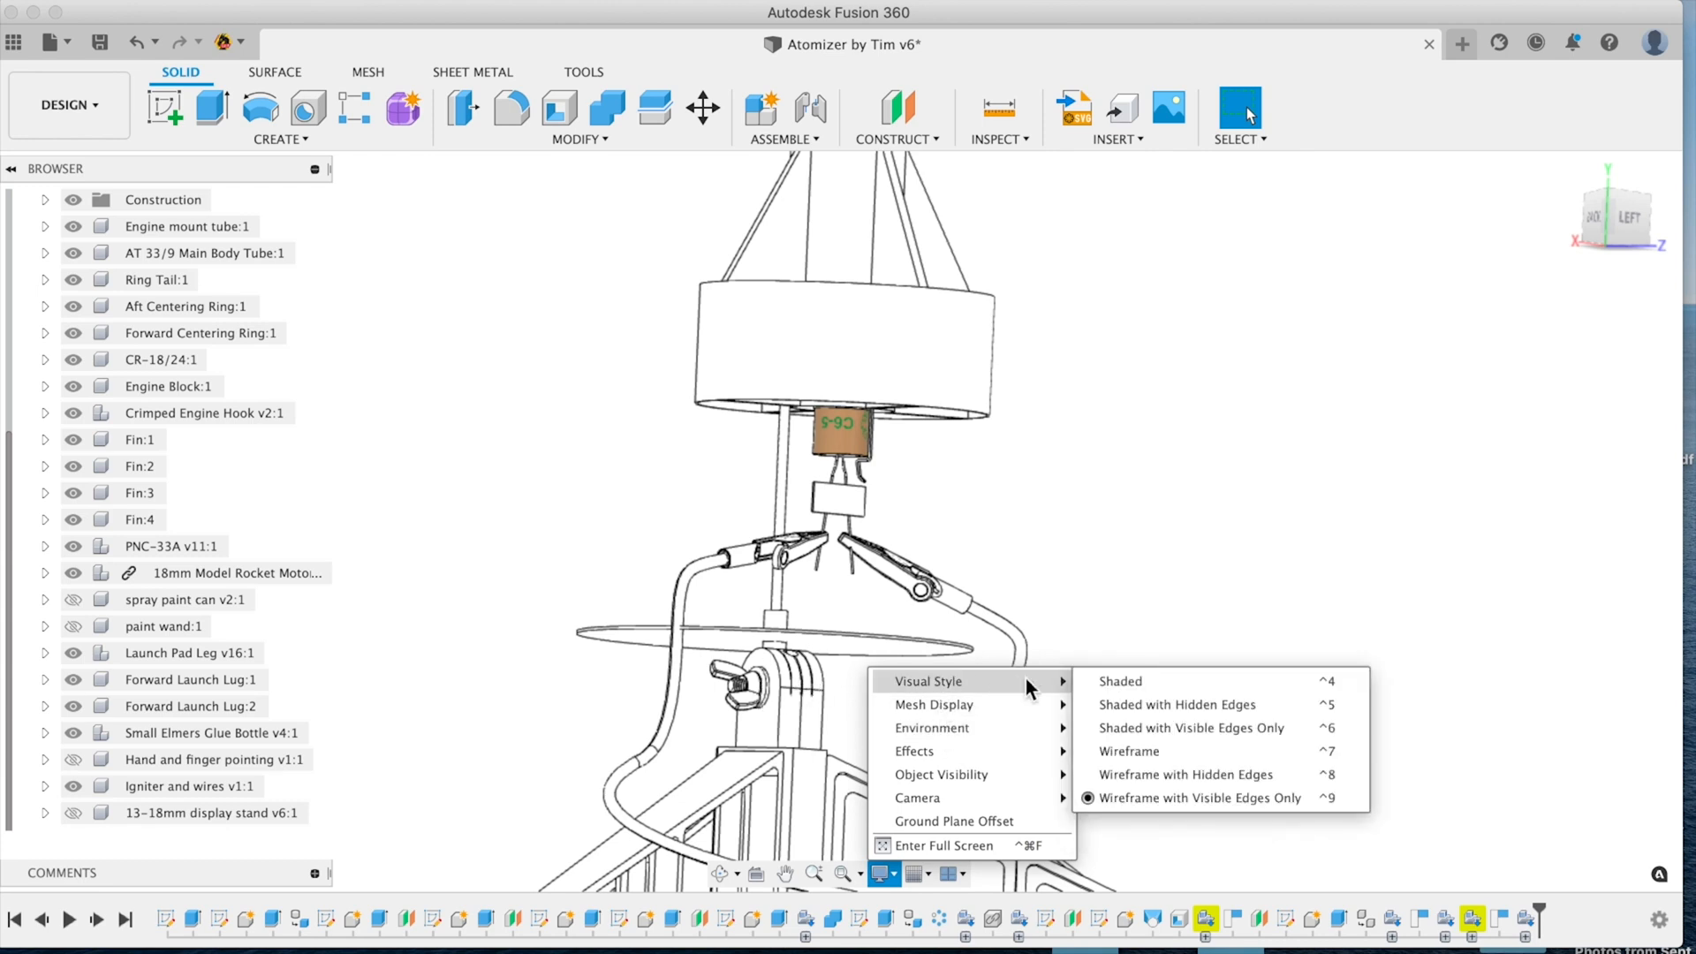
click(1190, 728)
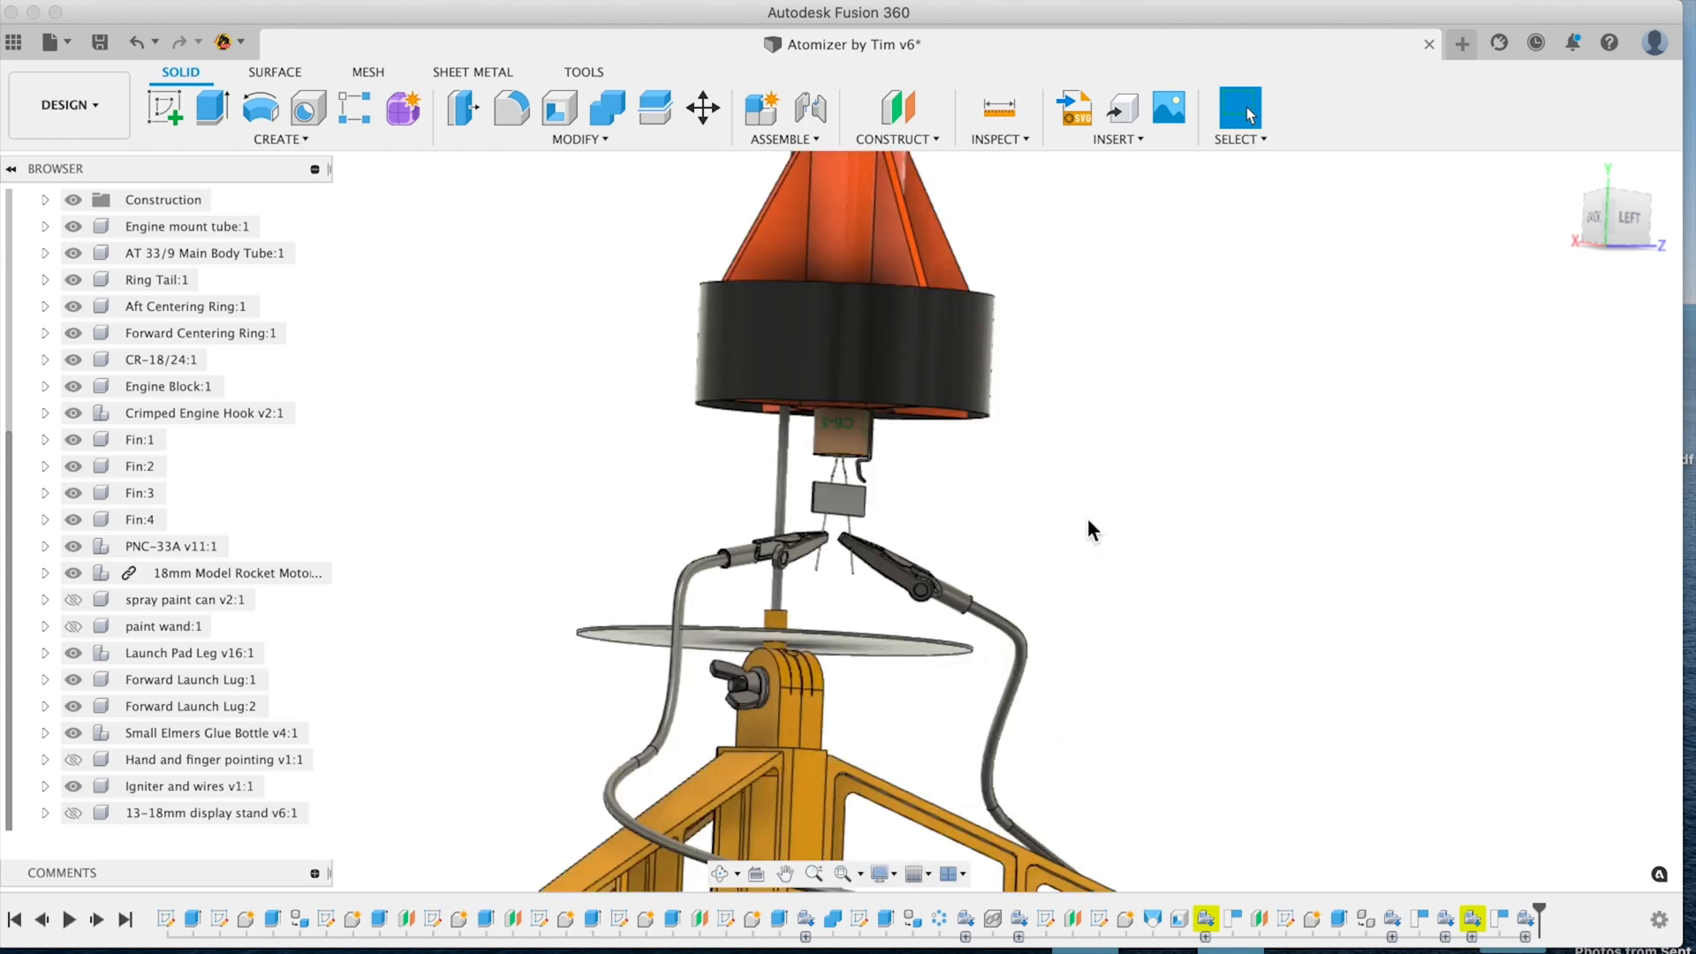
scroll(1086, 527, up, 3)
scroll(1077, 525, down, 8)
shift+middle_drag(1204, 555, 1175, 529)
- Switch to the Render workspace and frame the ring tail and launch pad plate from the front
click(87, 120)
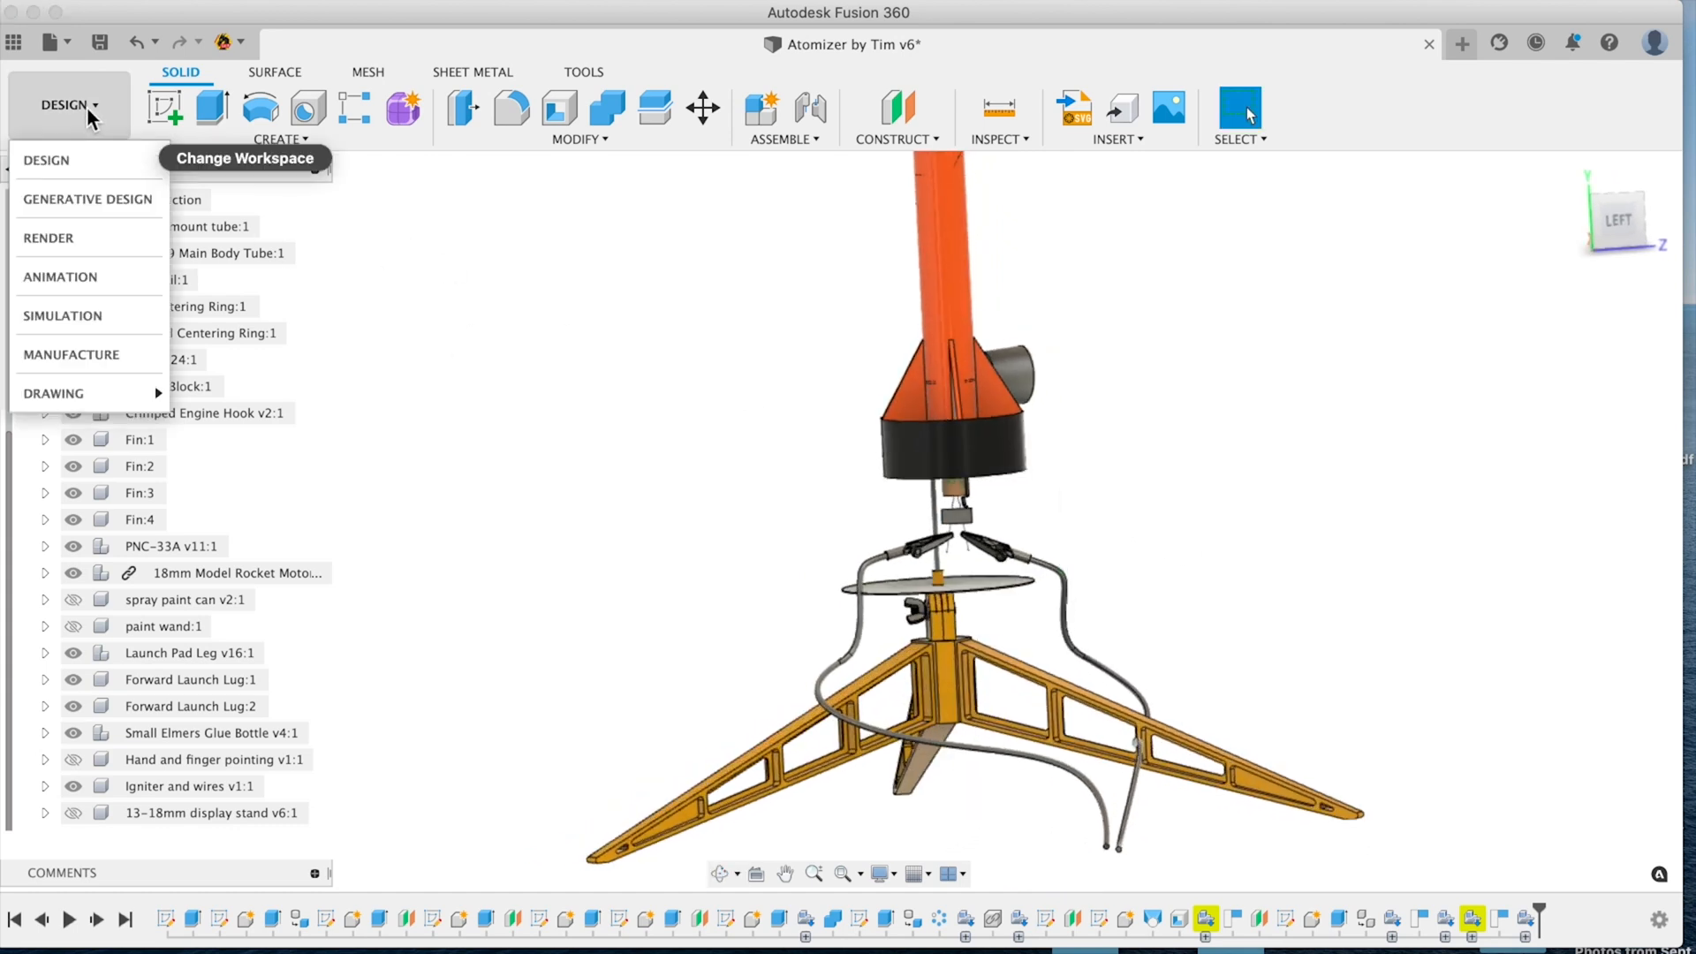
click(55, 240)
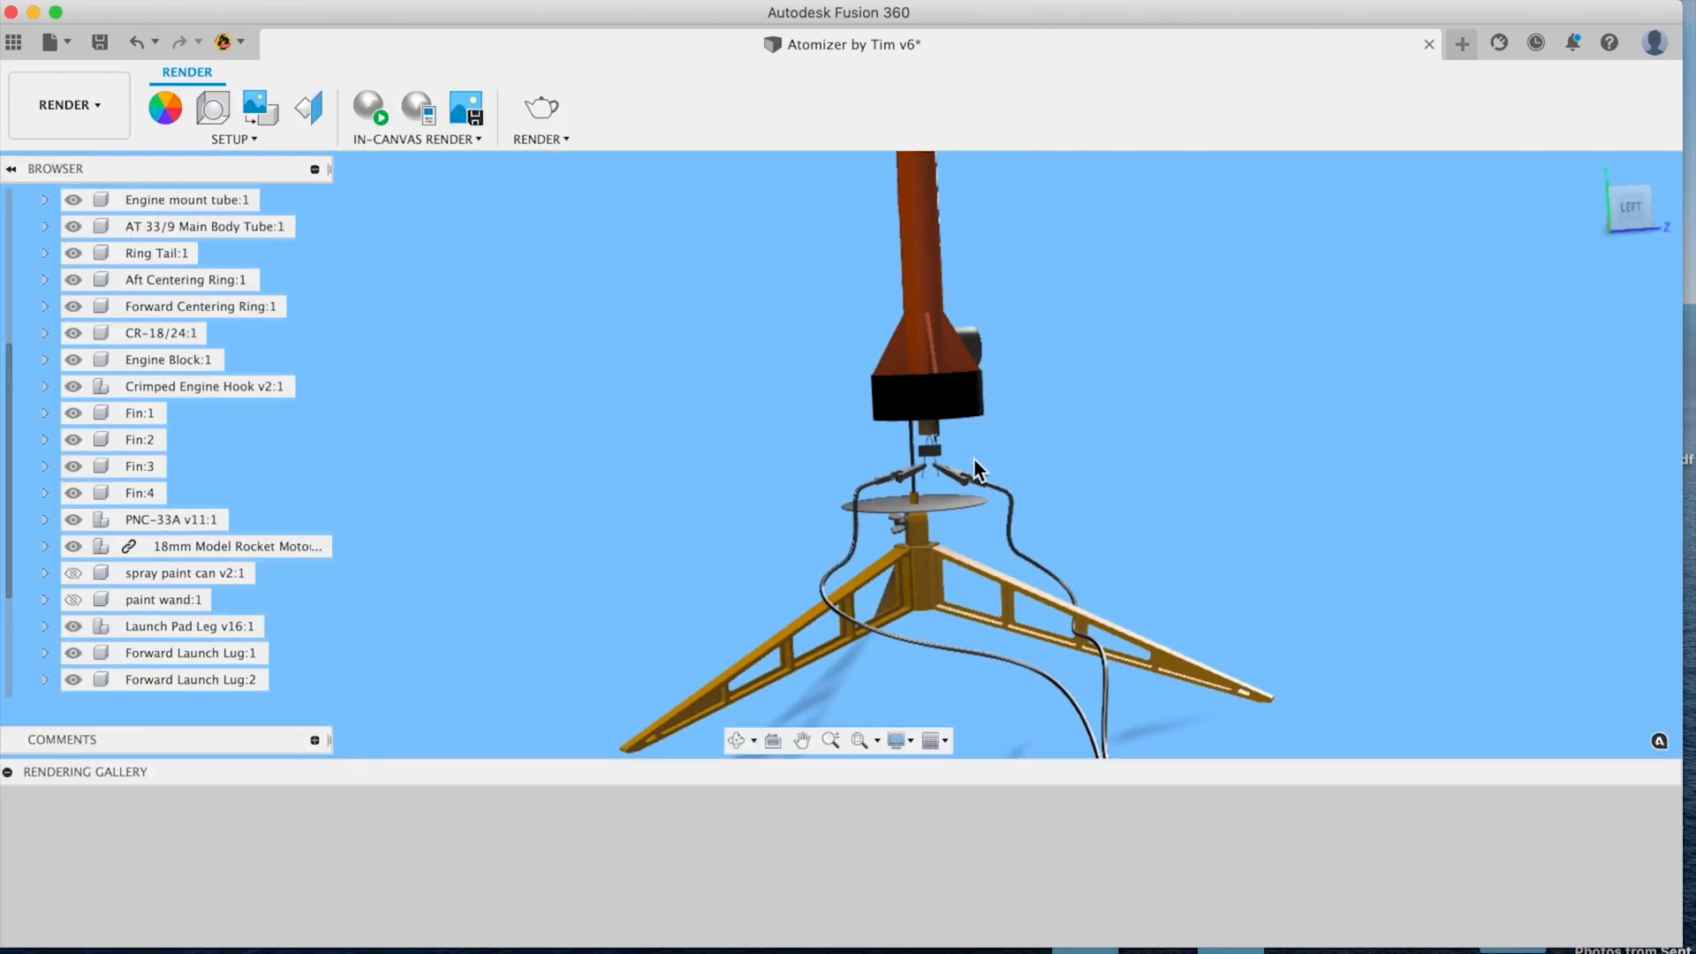
shift+middle_drag(976, 470, 1160, 384)
scroll(1157, 380, down, 3)
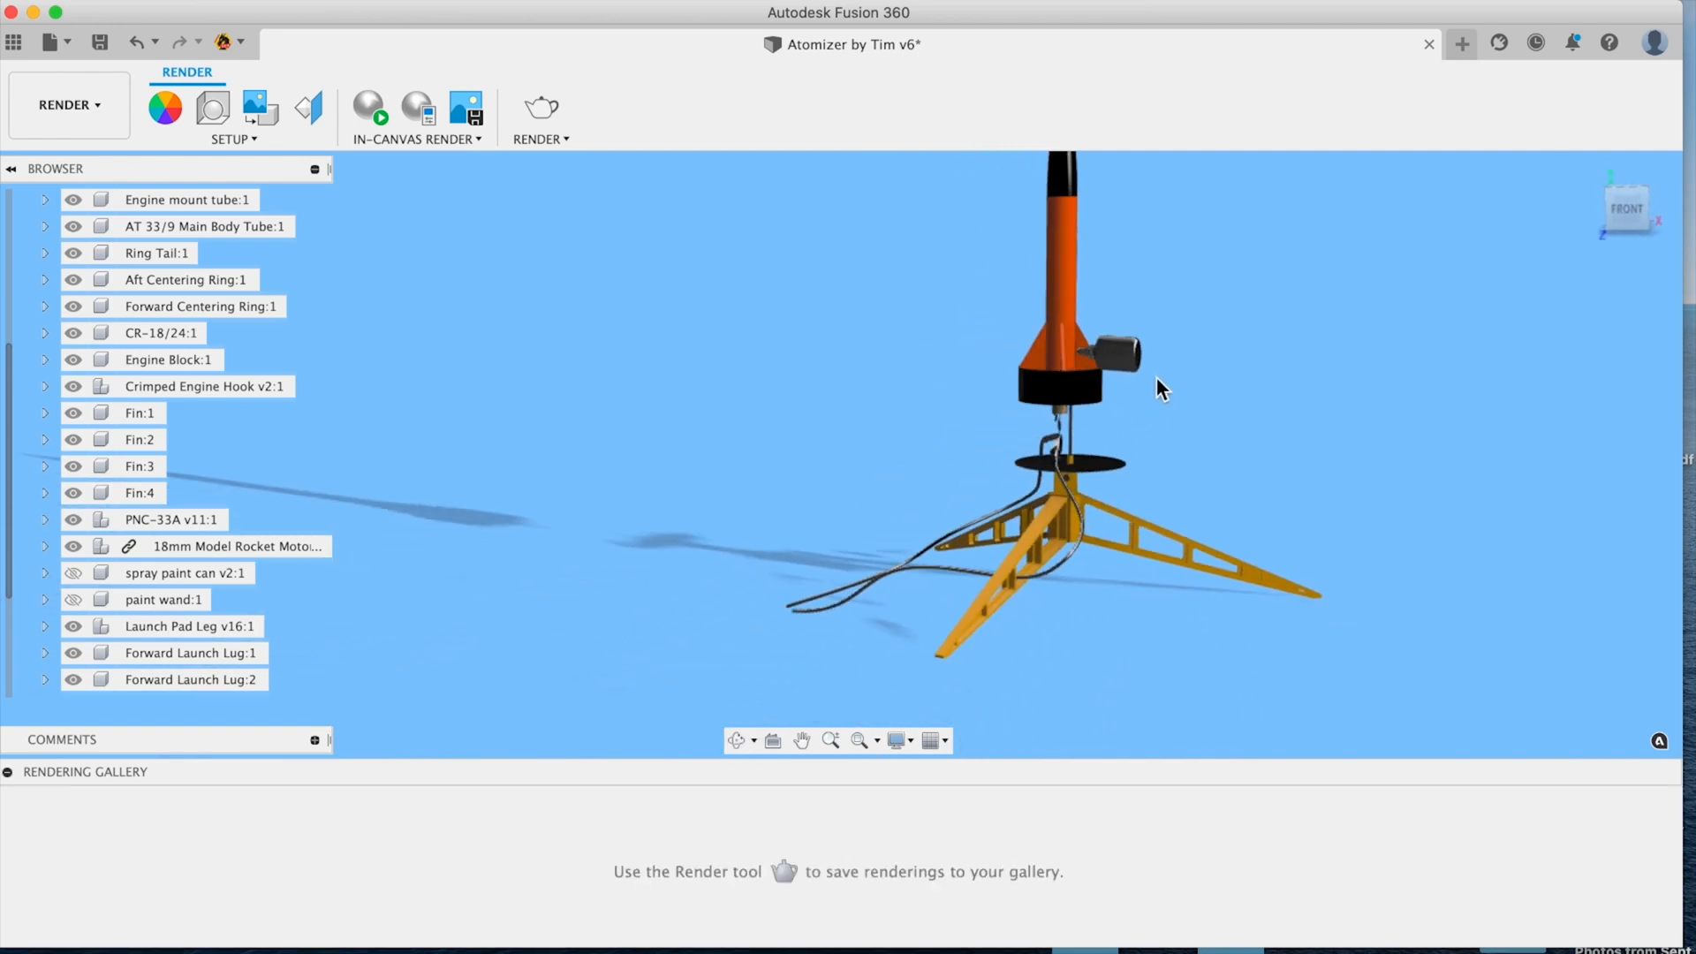
scroll(1138, 382, up, 9)
middle_drag(1100, 429, 942, 554)
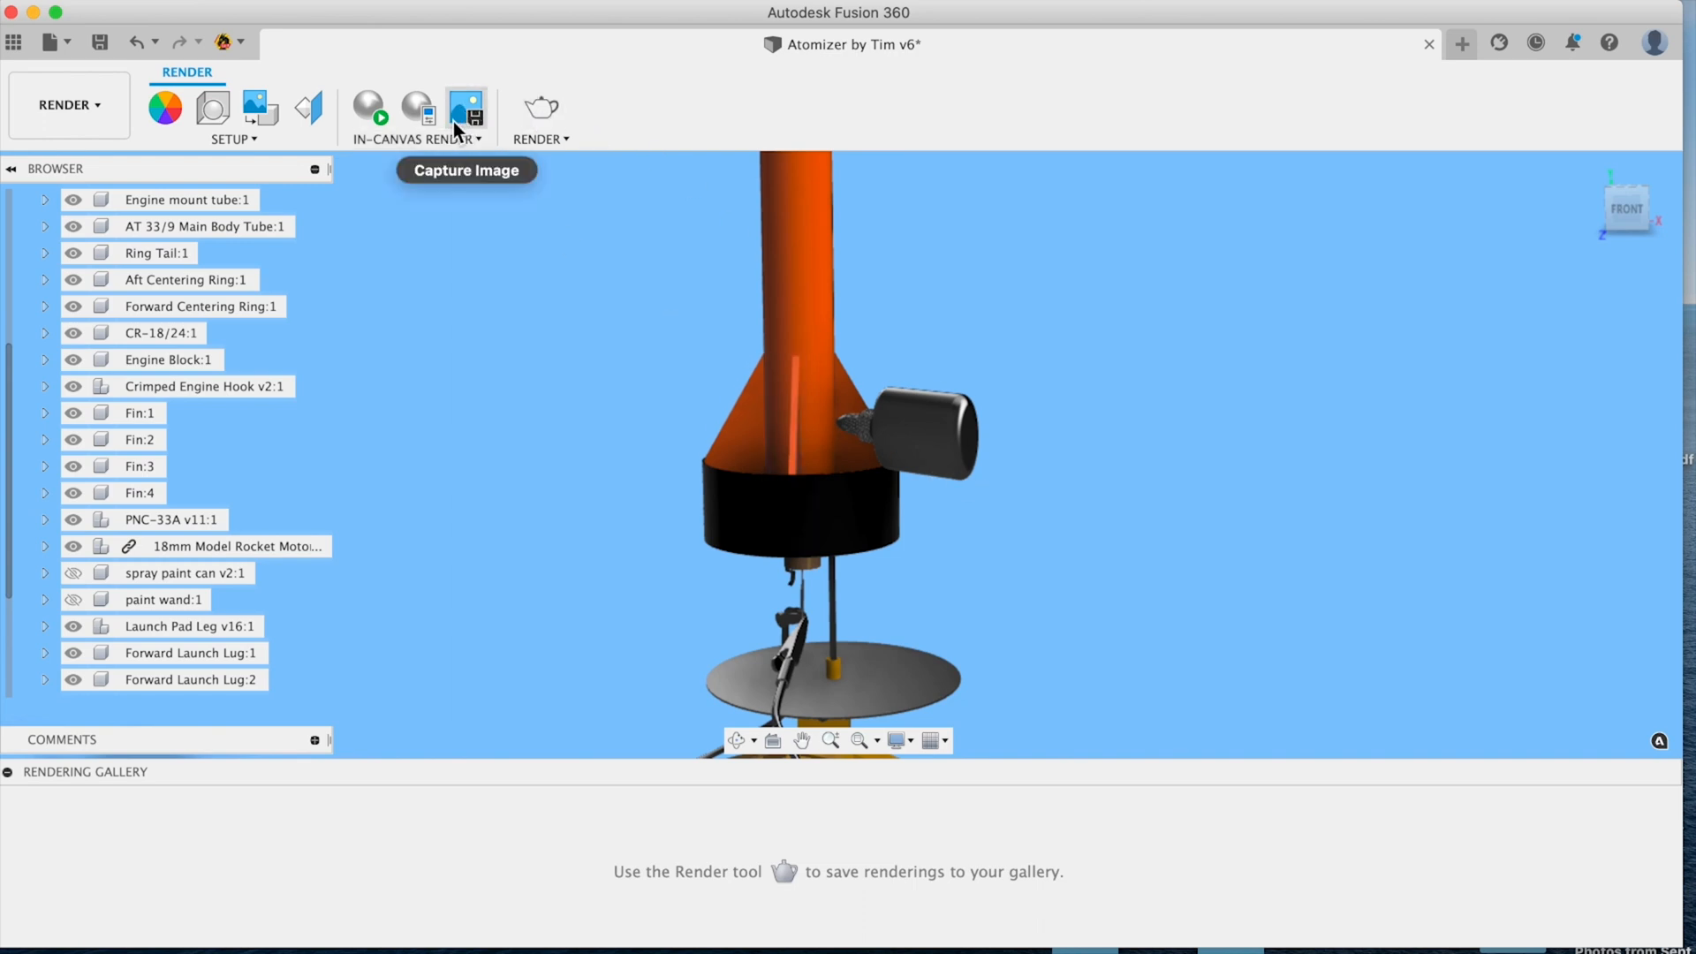
- Start an in-canvas render of the ring tail view and raise its quality target to Infinite
click(423, 134)
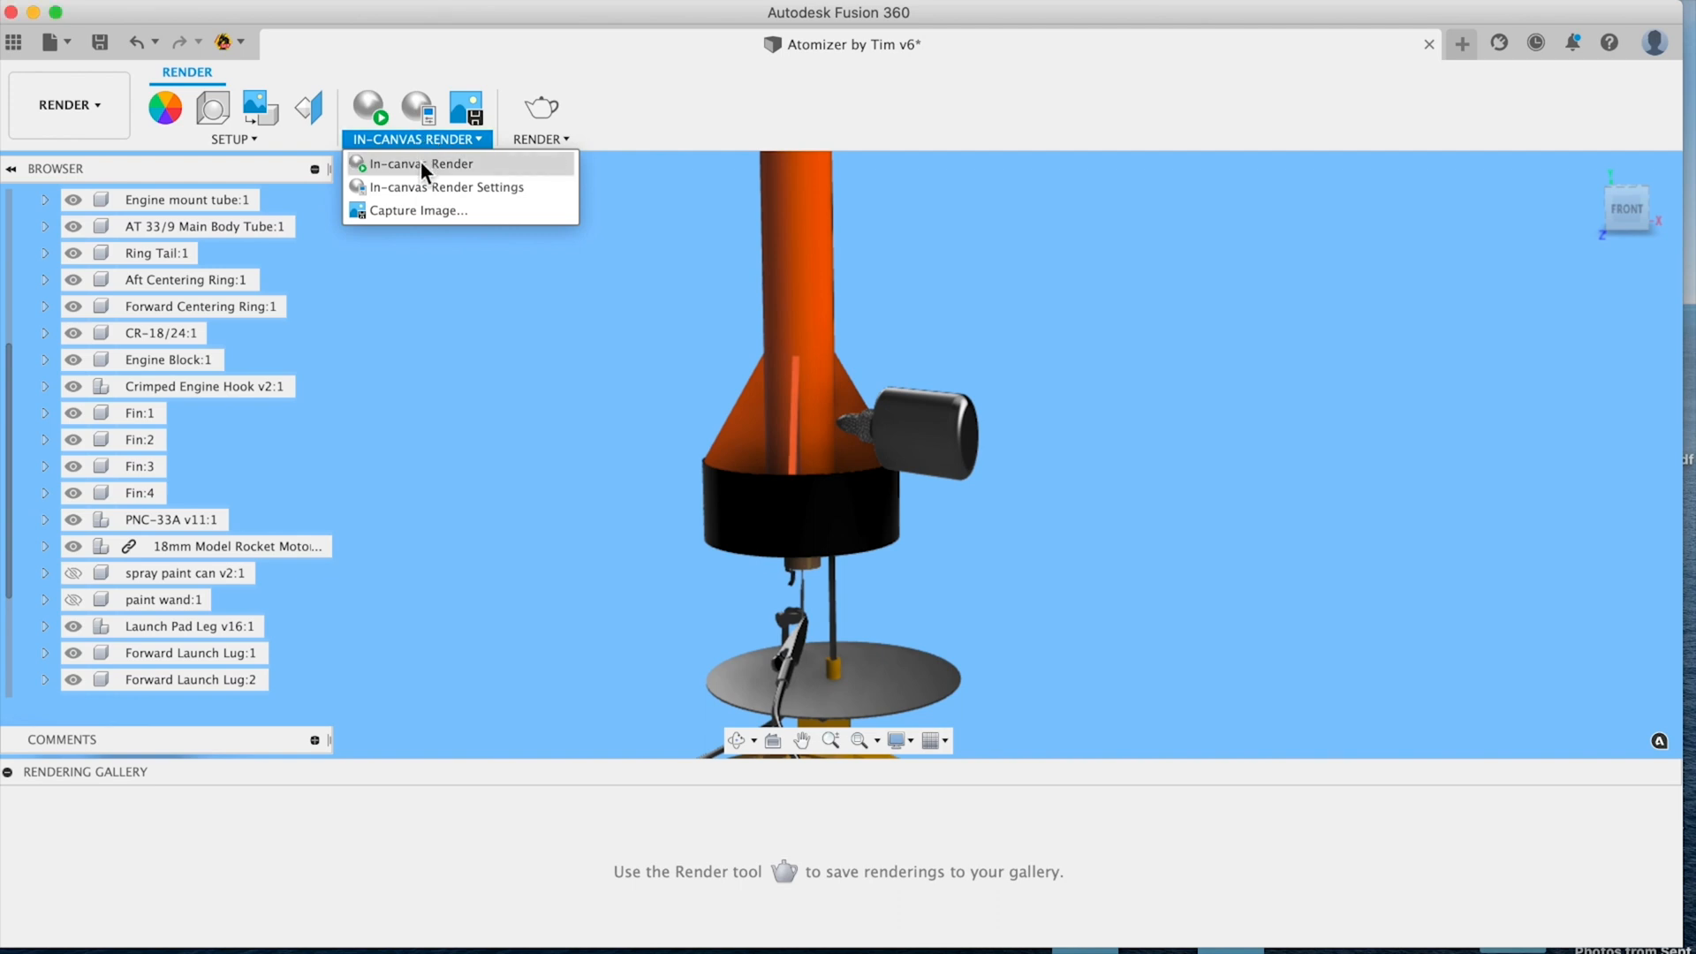
click(460, 166)
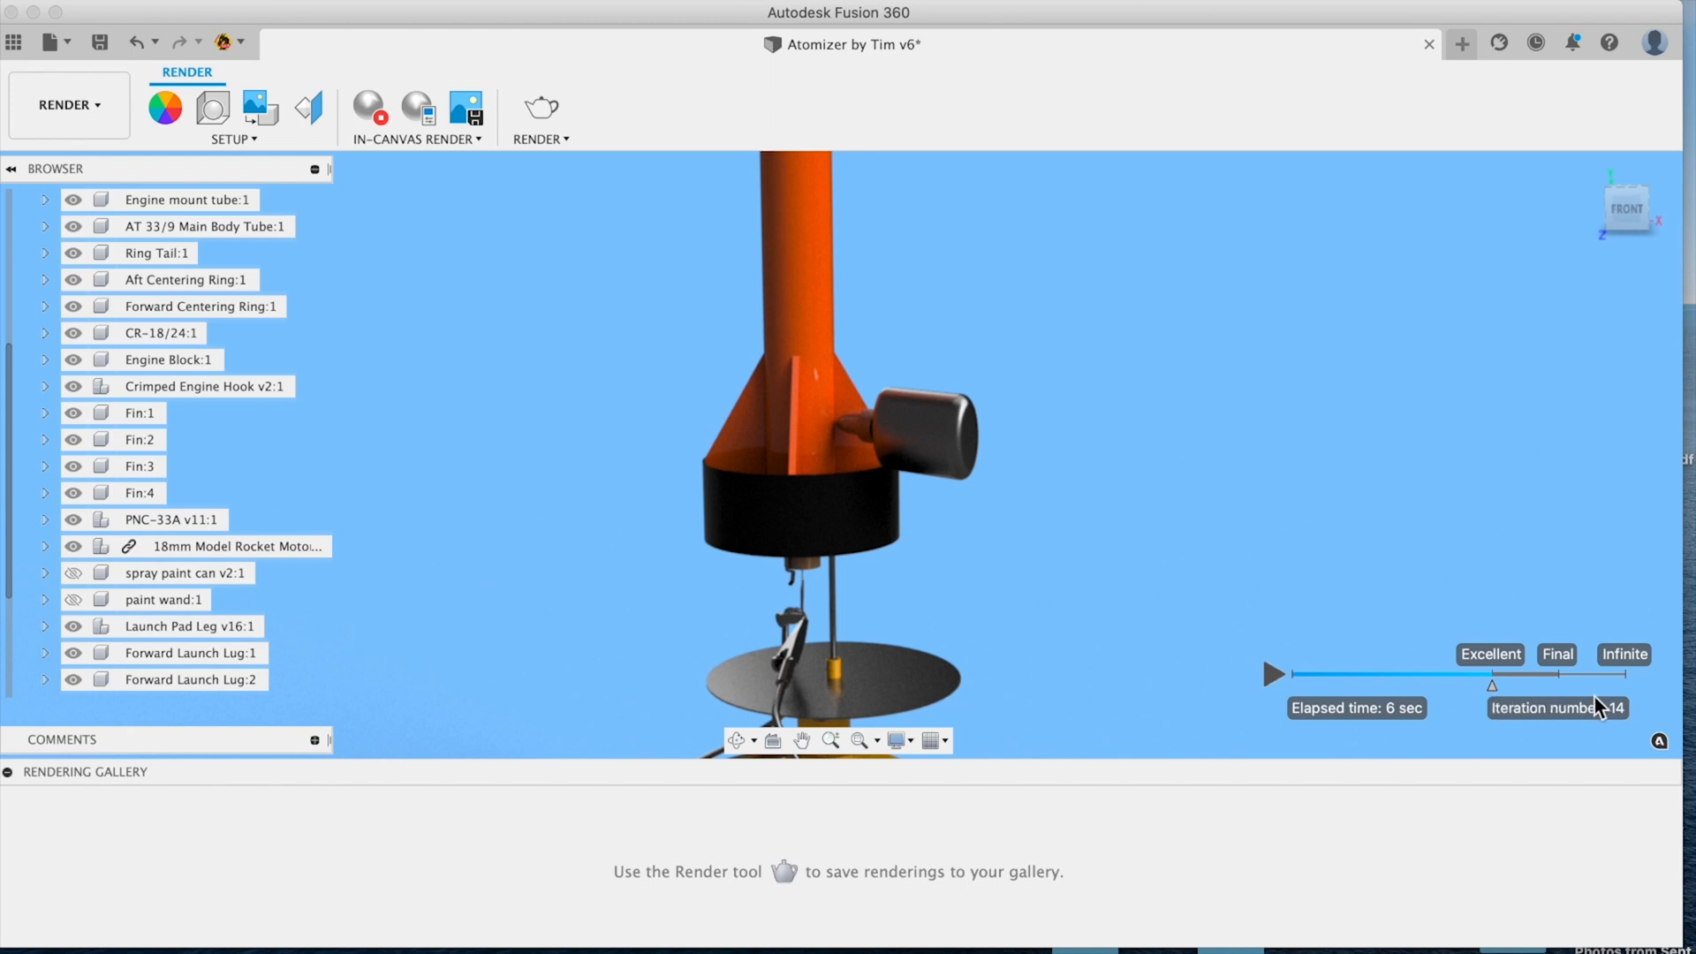
drag(1497, 689, 1625, 689)
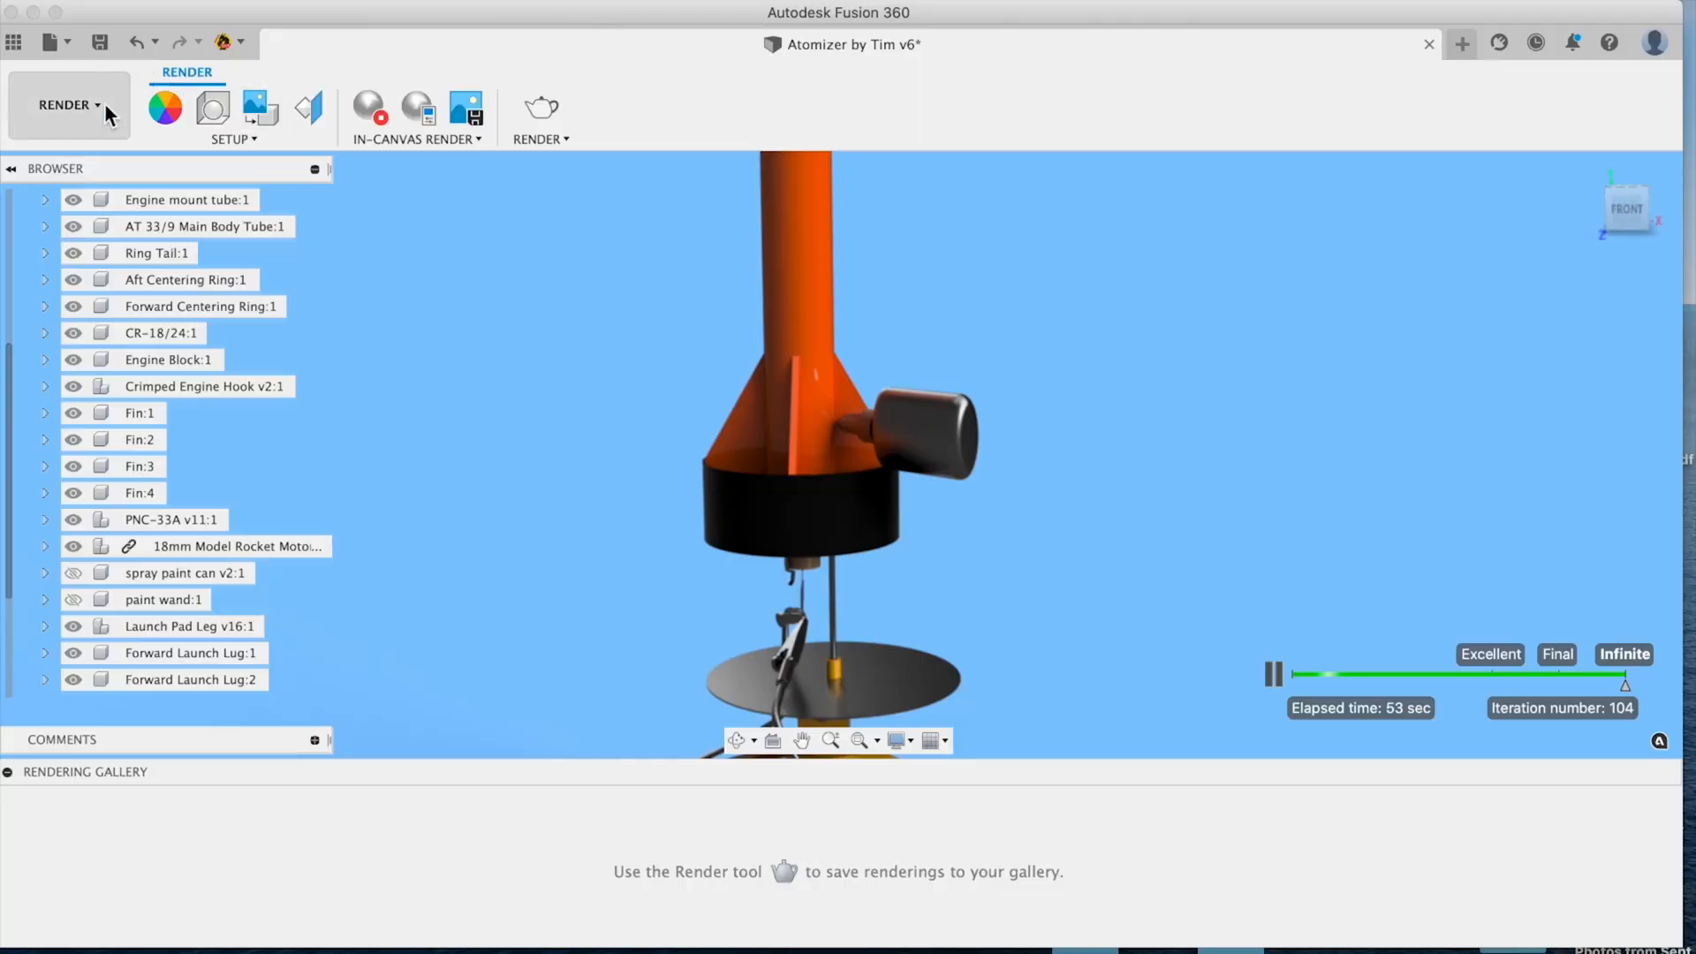
- Return to the Design workspace with the whole rocket and launch pad in view
click(59, 103)
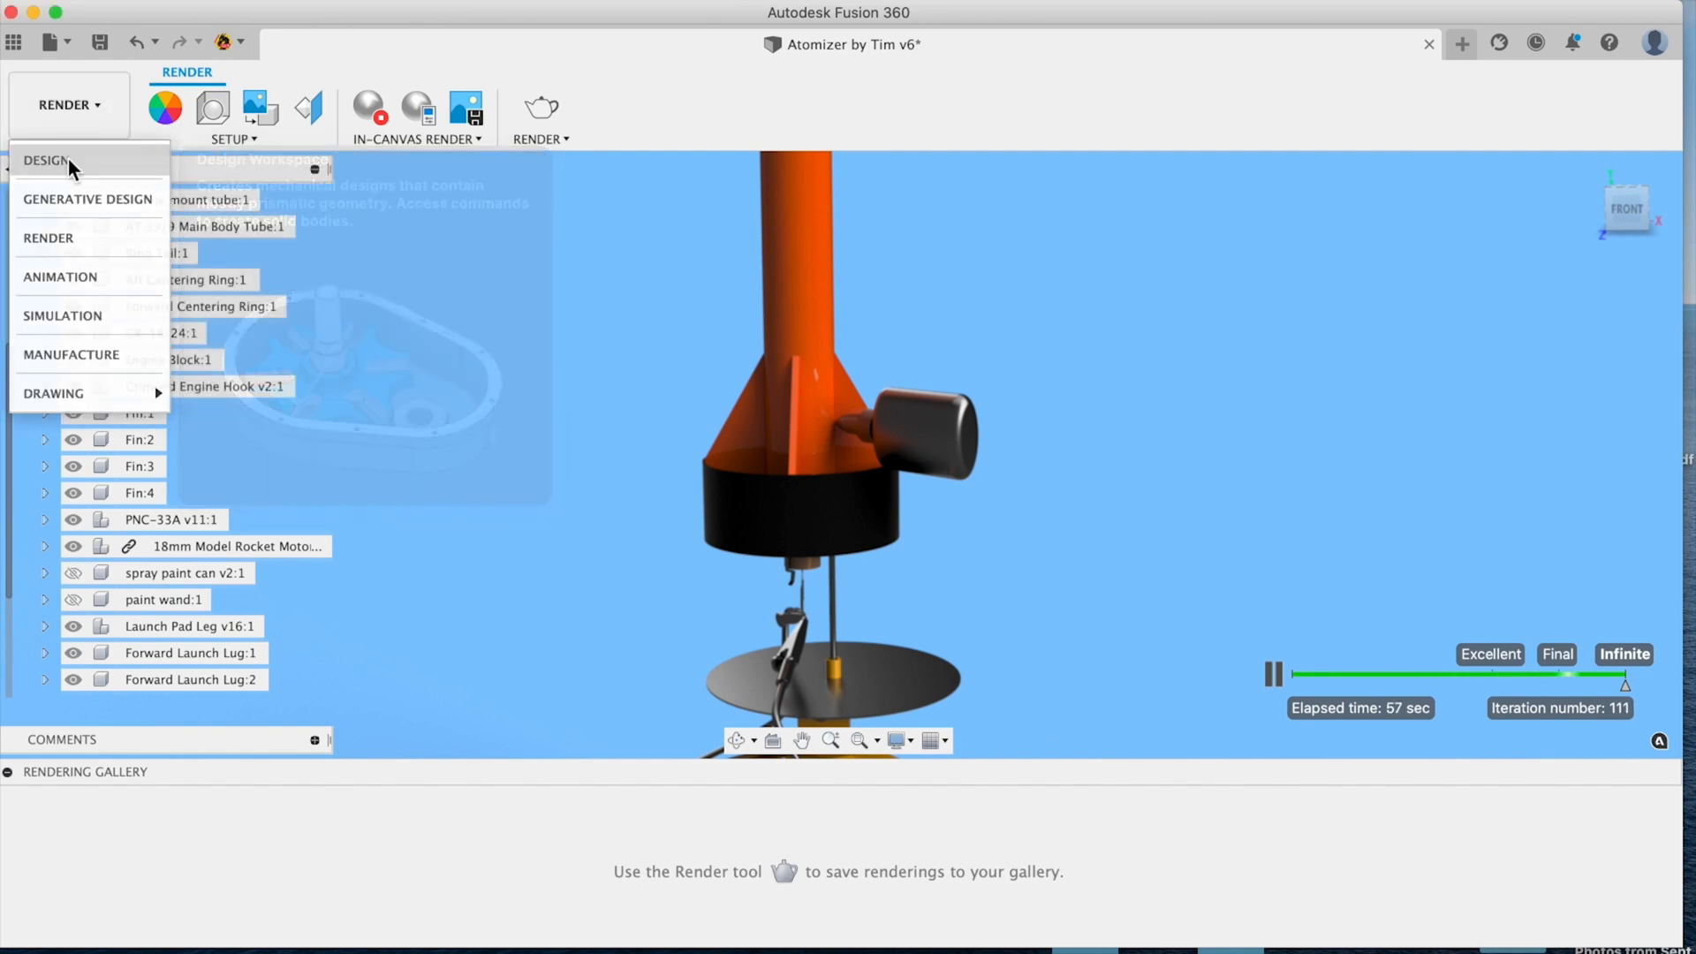
click(69, 159)
scroll(1173, 487, down, 10)
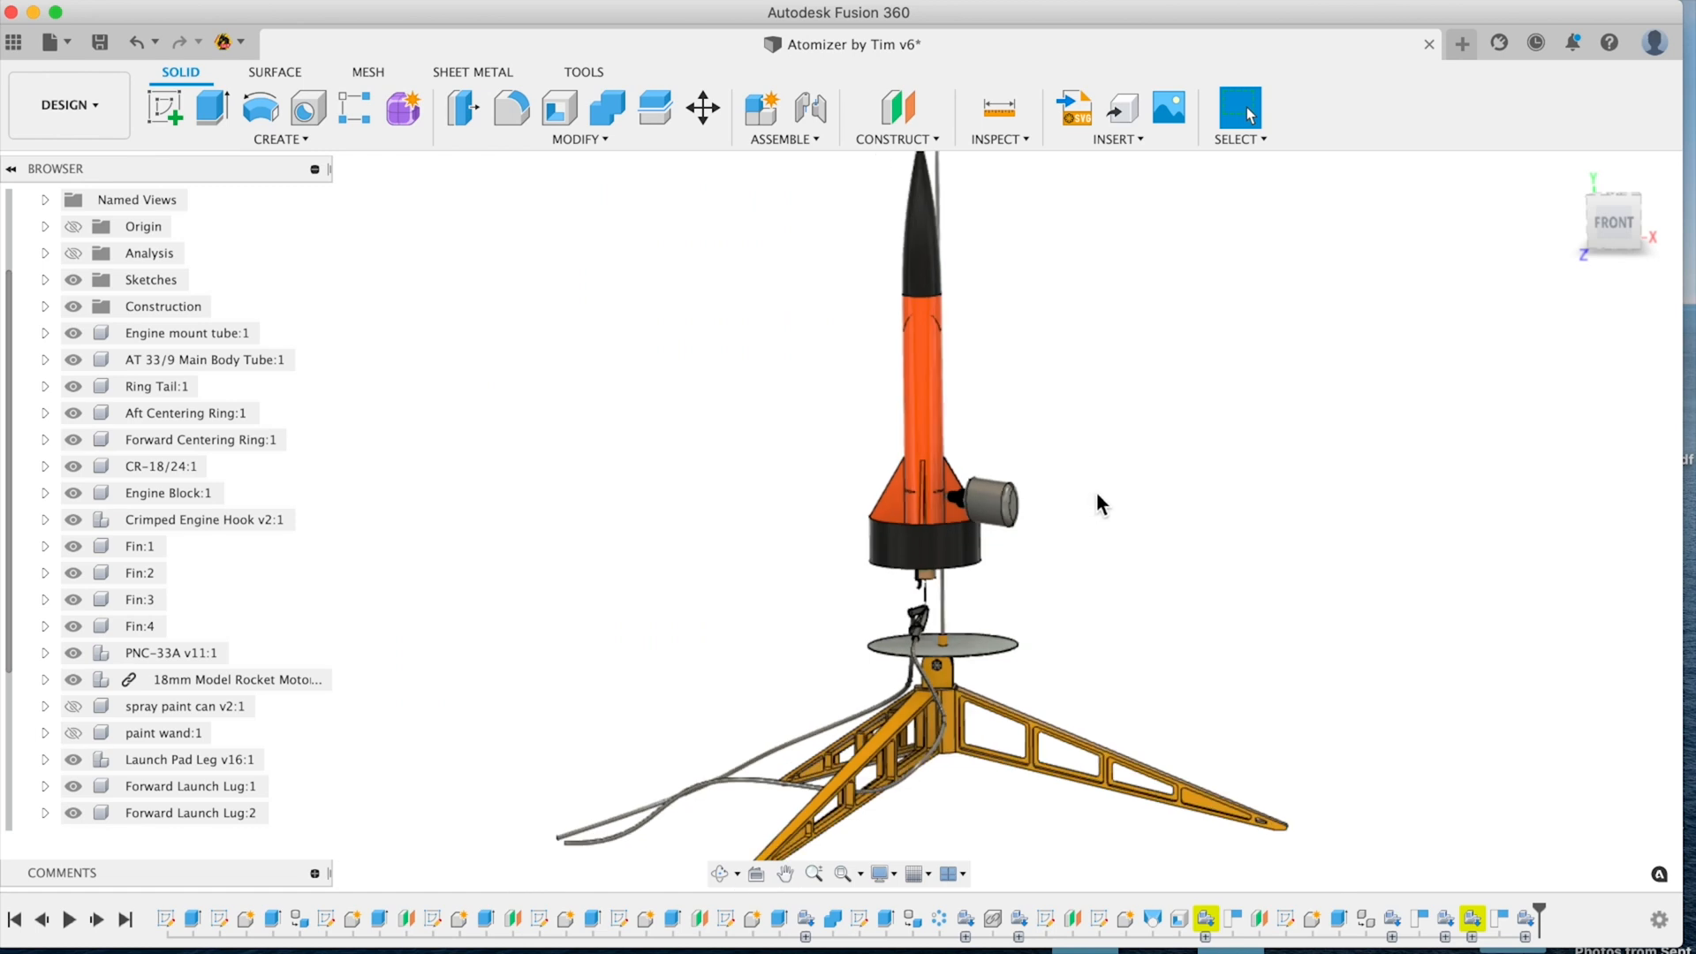
scroll(1105, 499, down, 3)
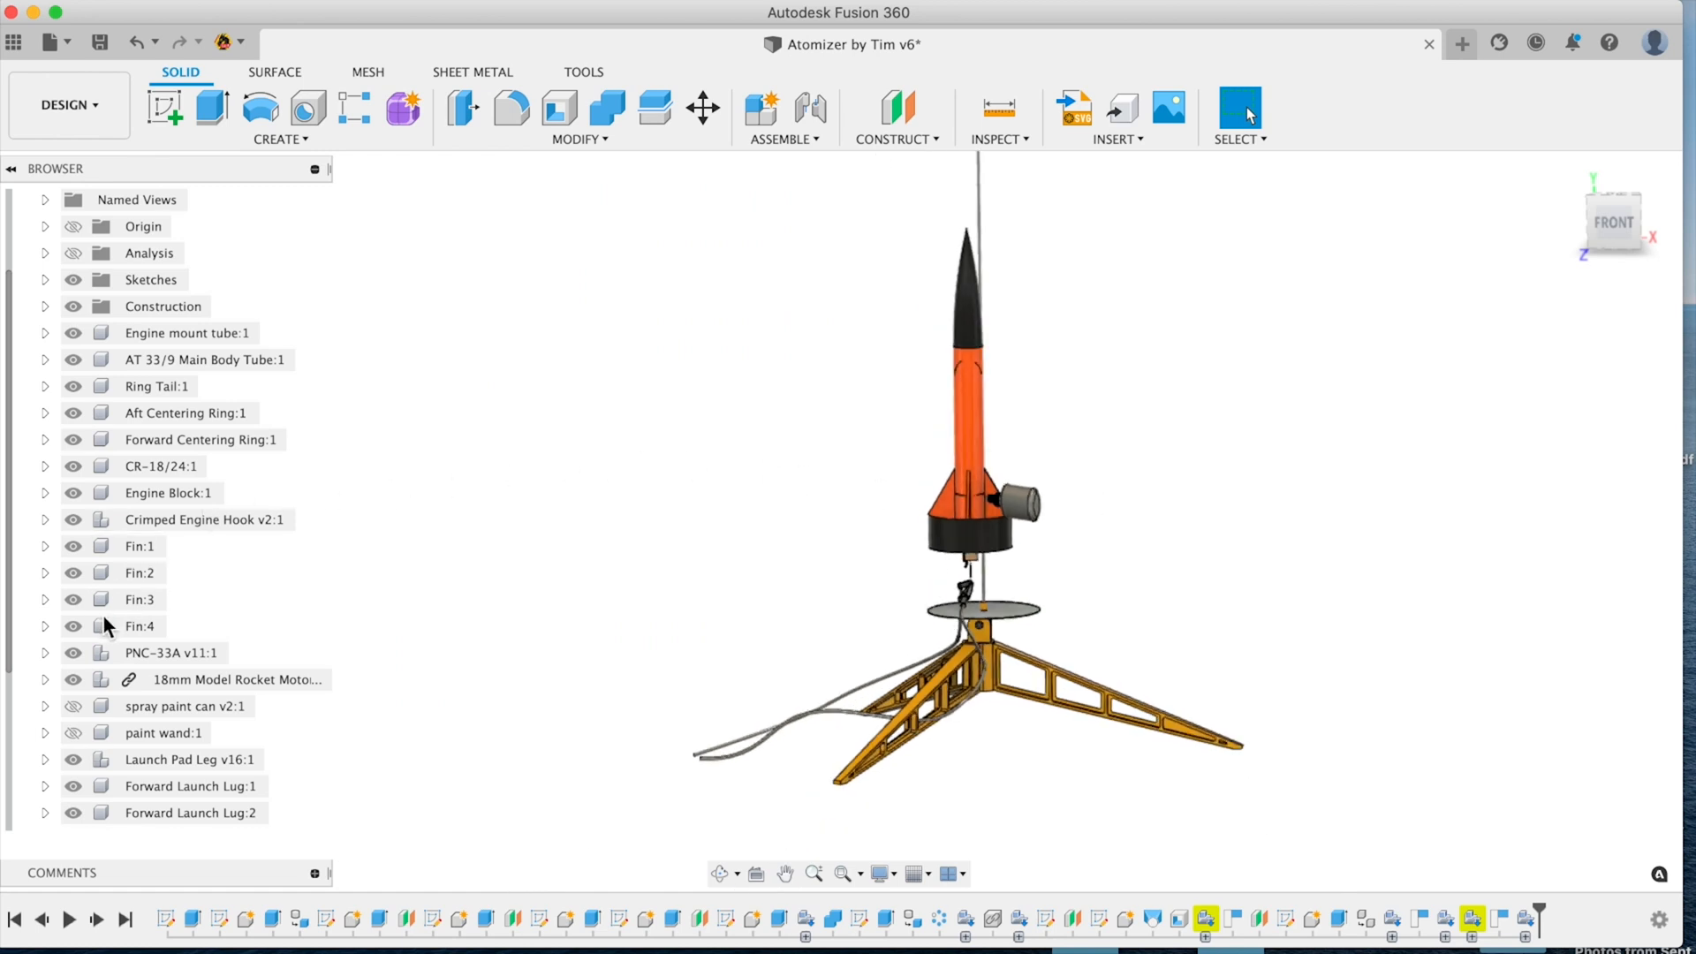
- Show the spray paint can, paint wand, 13-18mm display stand, and Hand and finger pointing components
click(73, 706)
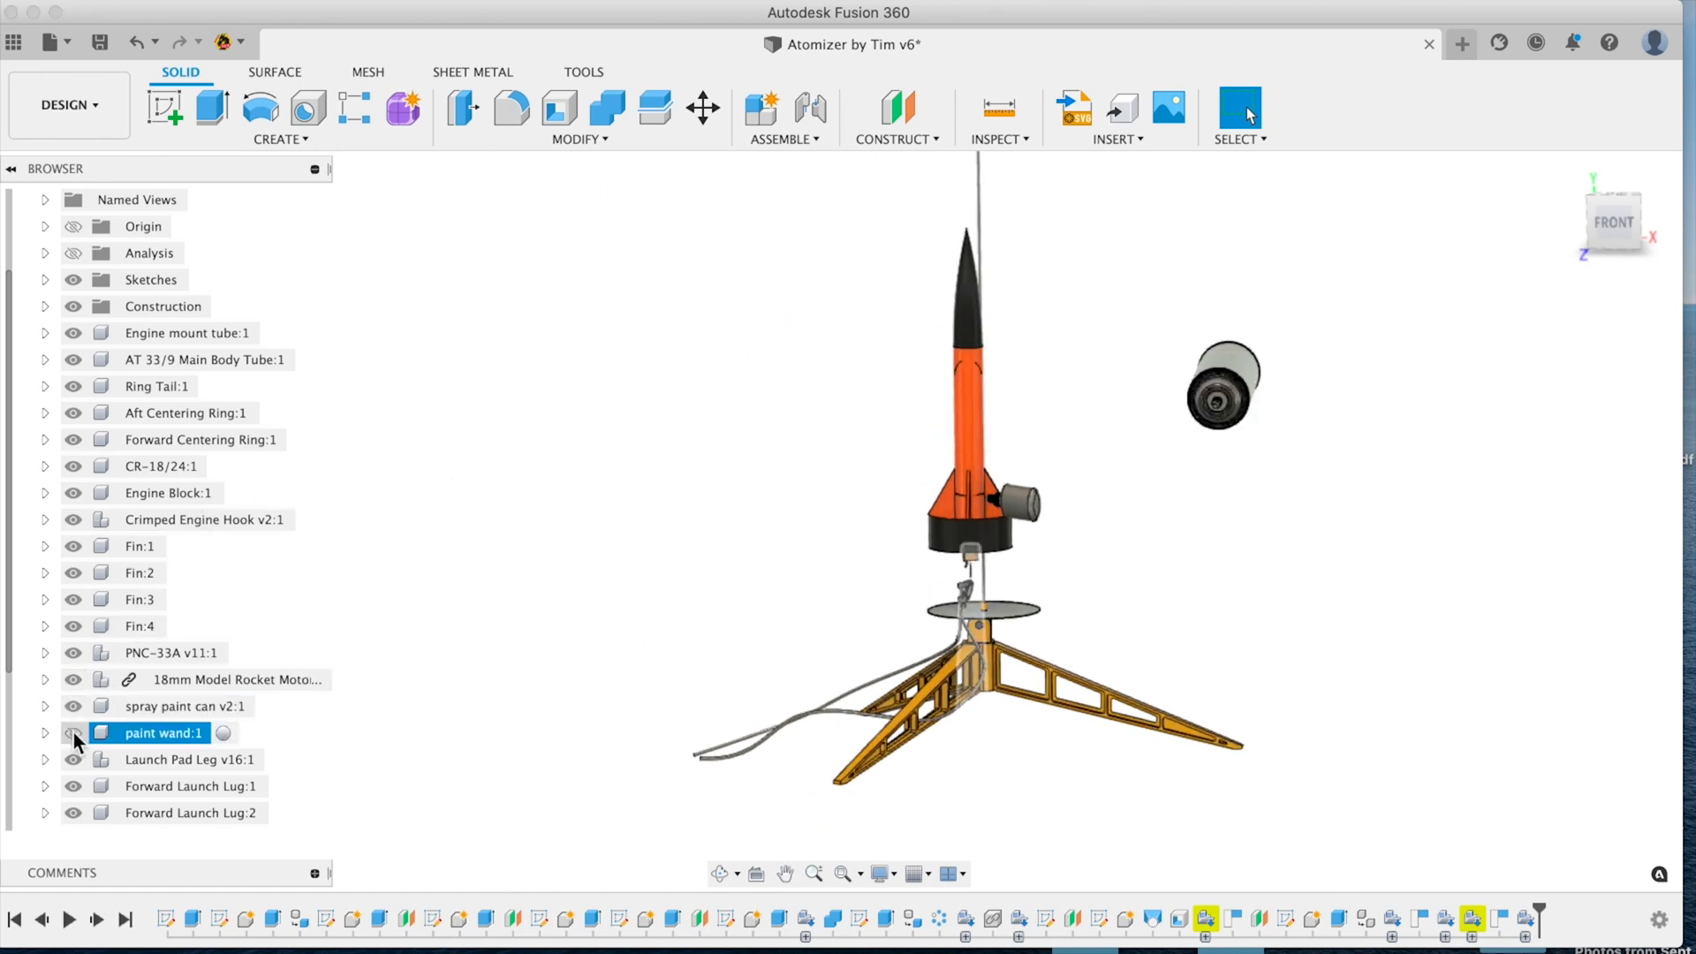
click(73, 733)
scroll(177, 672, down, 2)
click(73, 813)
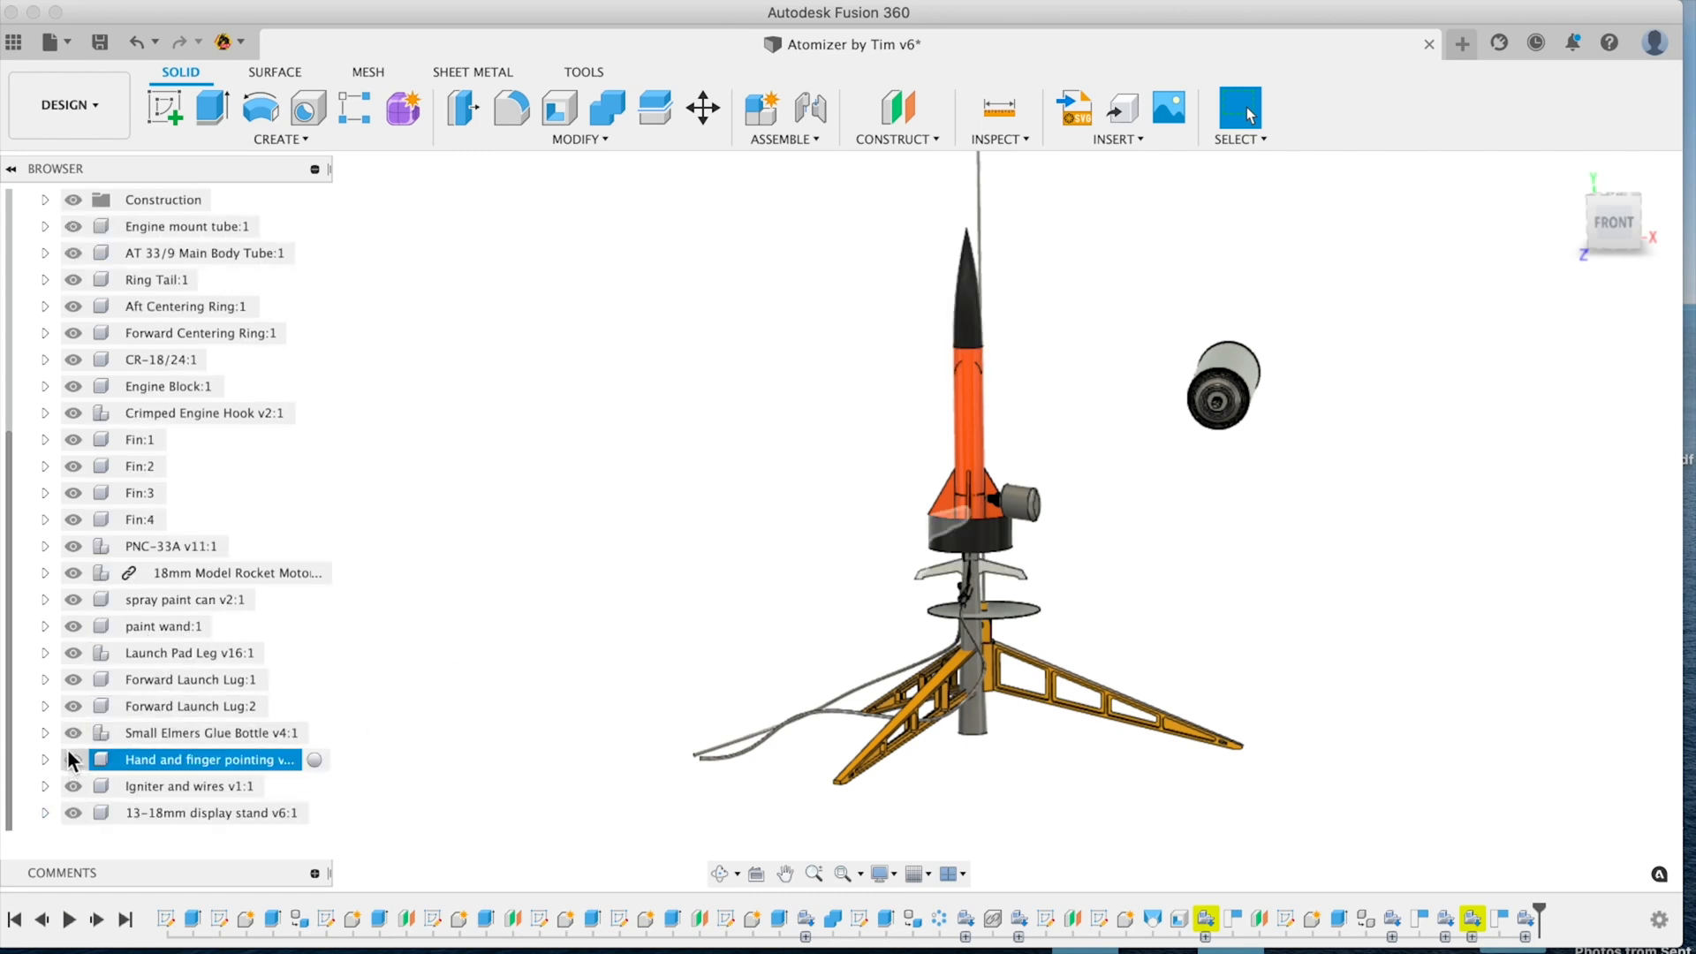
click(74, 760)
mouse_move(951, 585)
shift+middle_down()
mouse_move(1204, 575)
mouse_move(1047, 545)
mouse_move(928, 548)
mouse_move(1092, 564)
mouse_move(910, 598)
mouse_move(988, 578)
shift+middle_up()
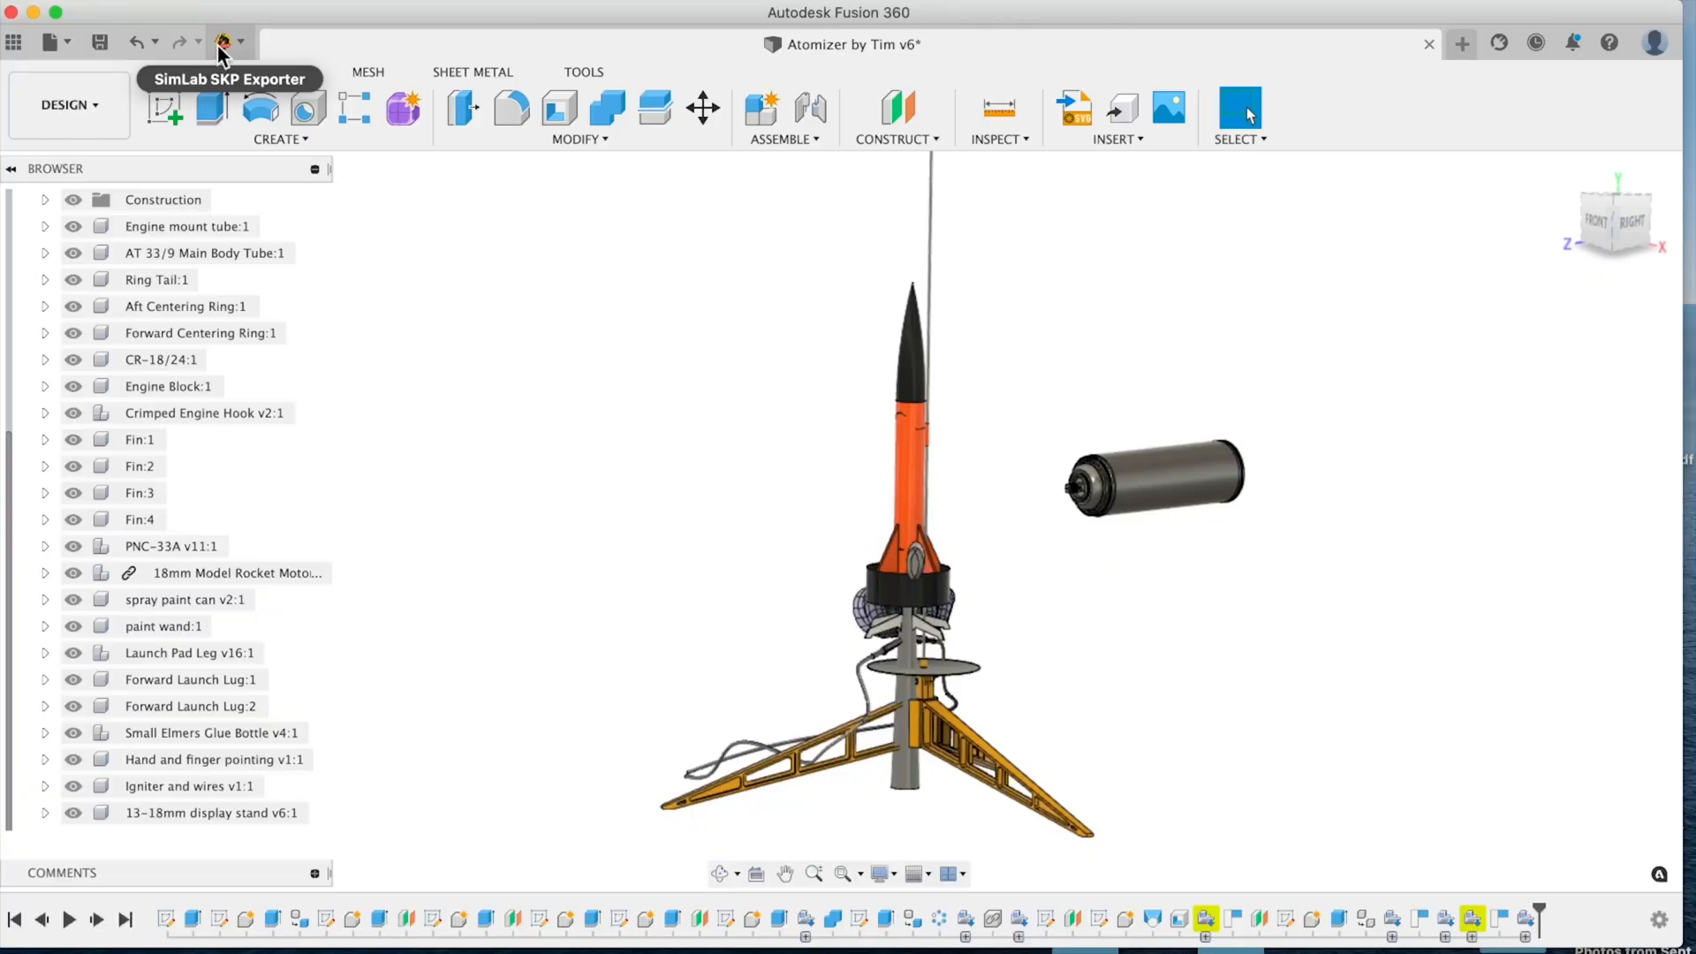
- Export the full model to the Desktop as a SketchUp file named atomizer, in SKP 2017 version
click(219, 44)
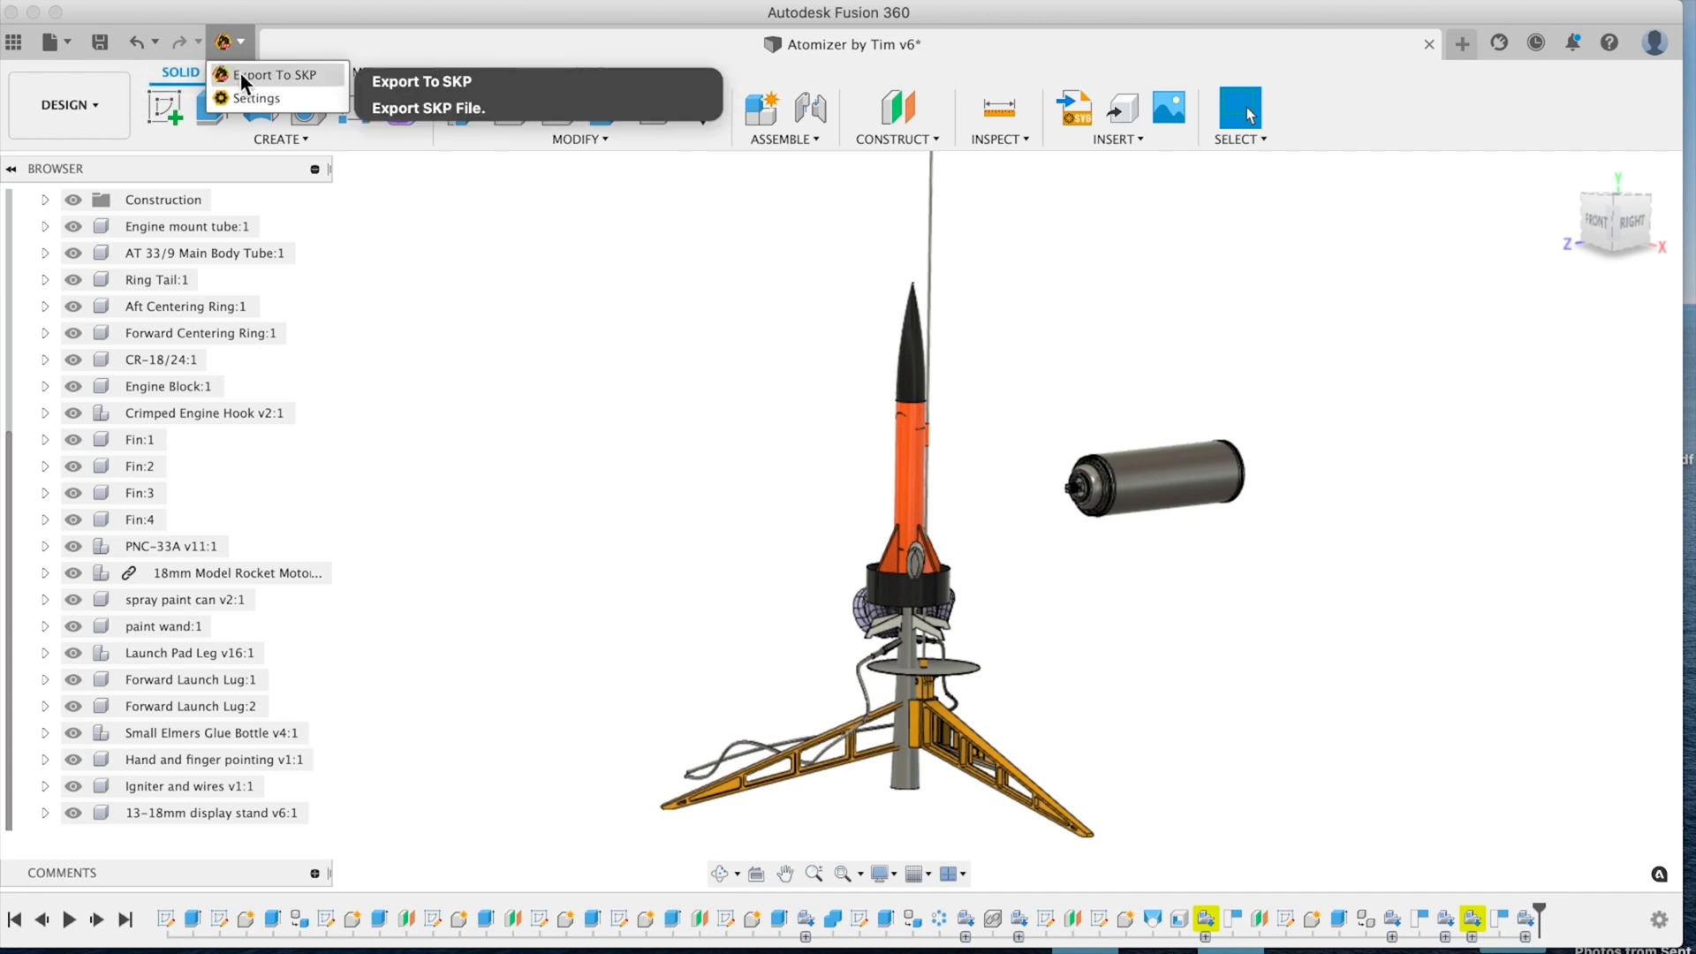
click(245, 79)
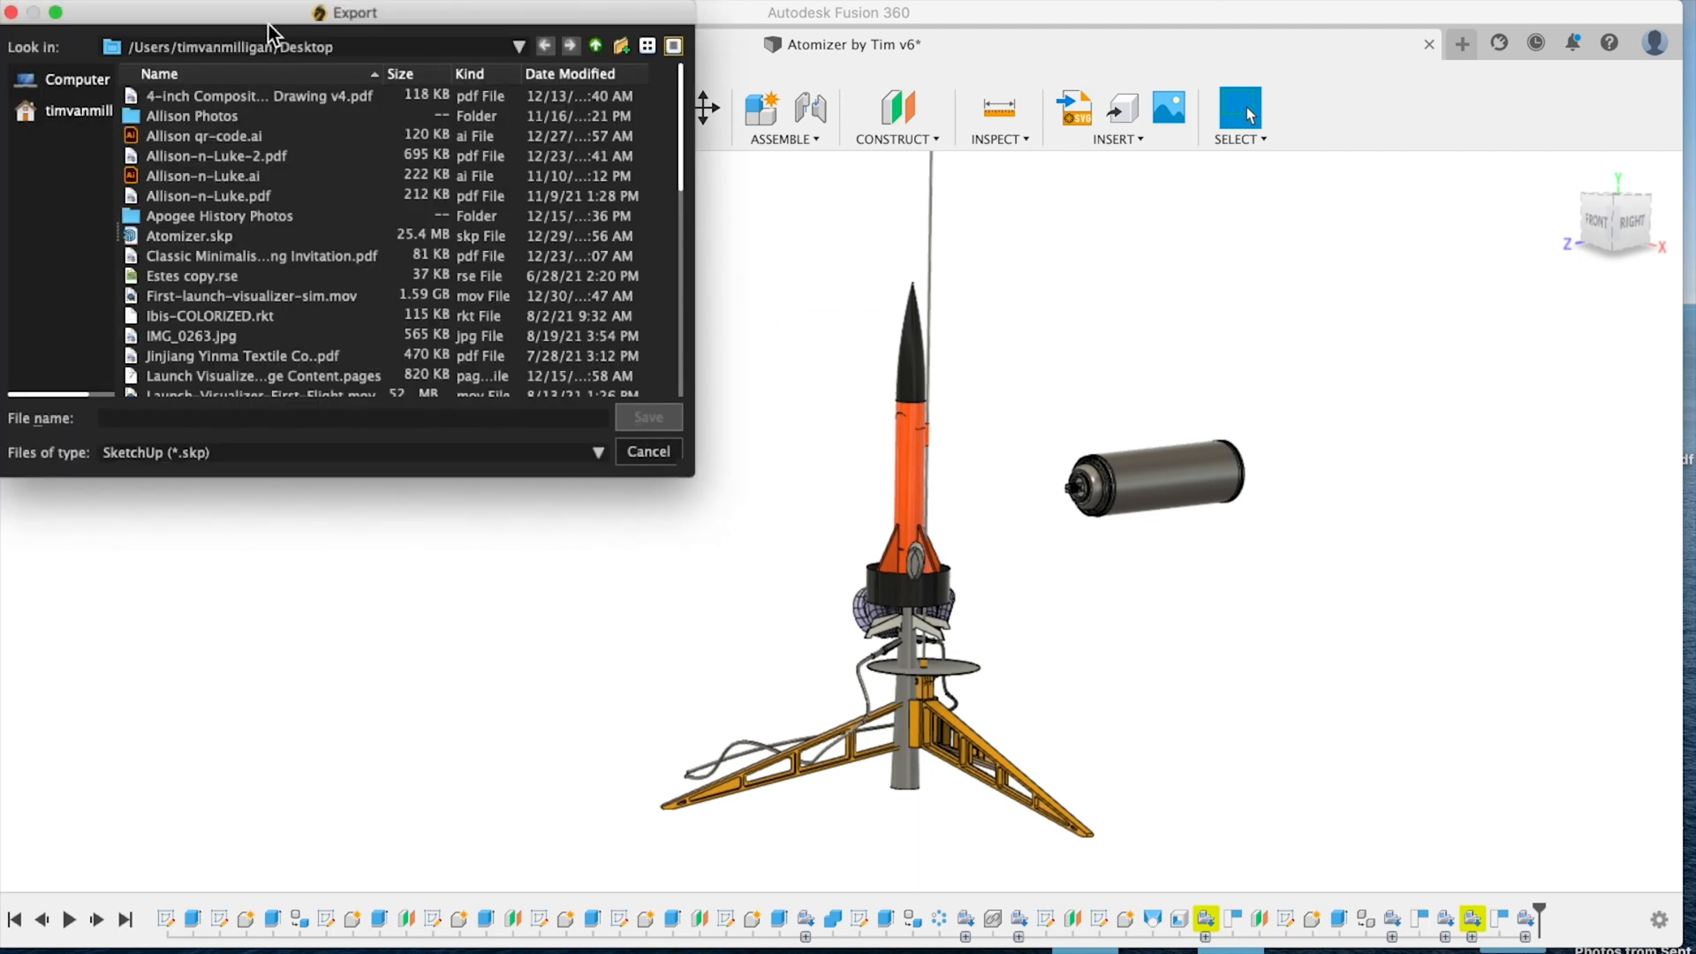
text(atomizer)
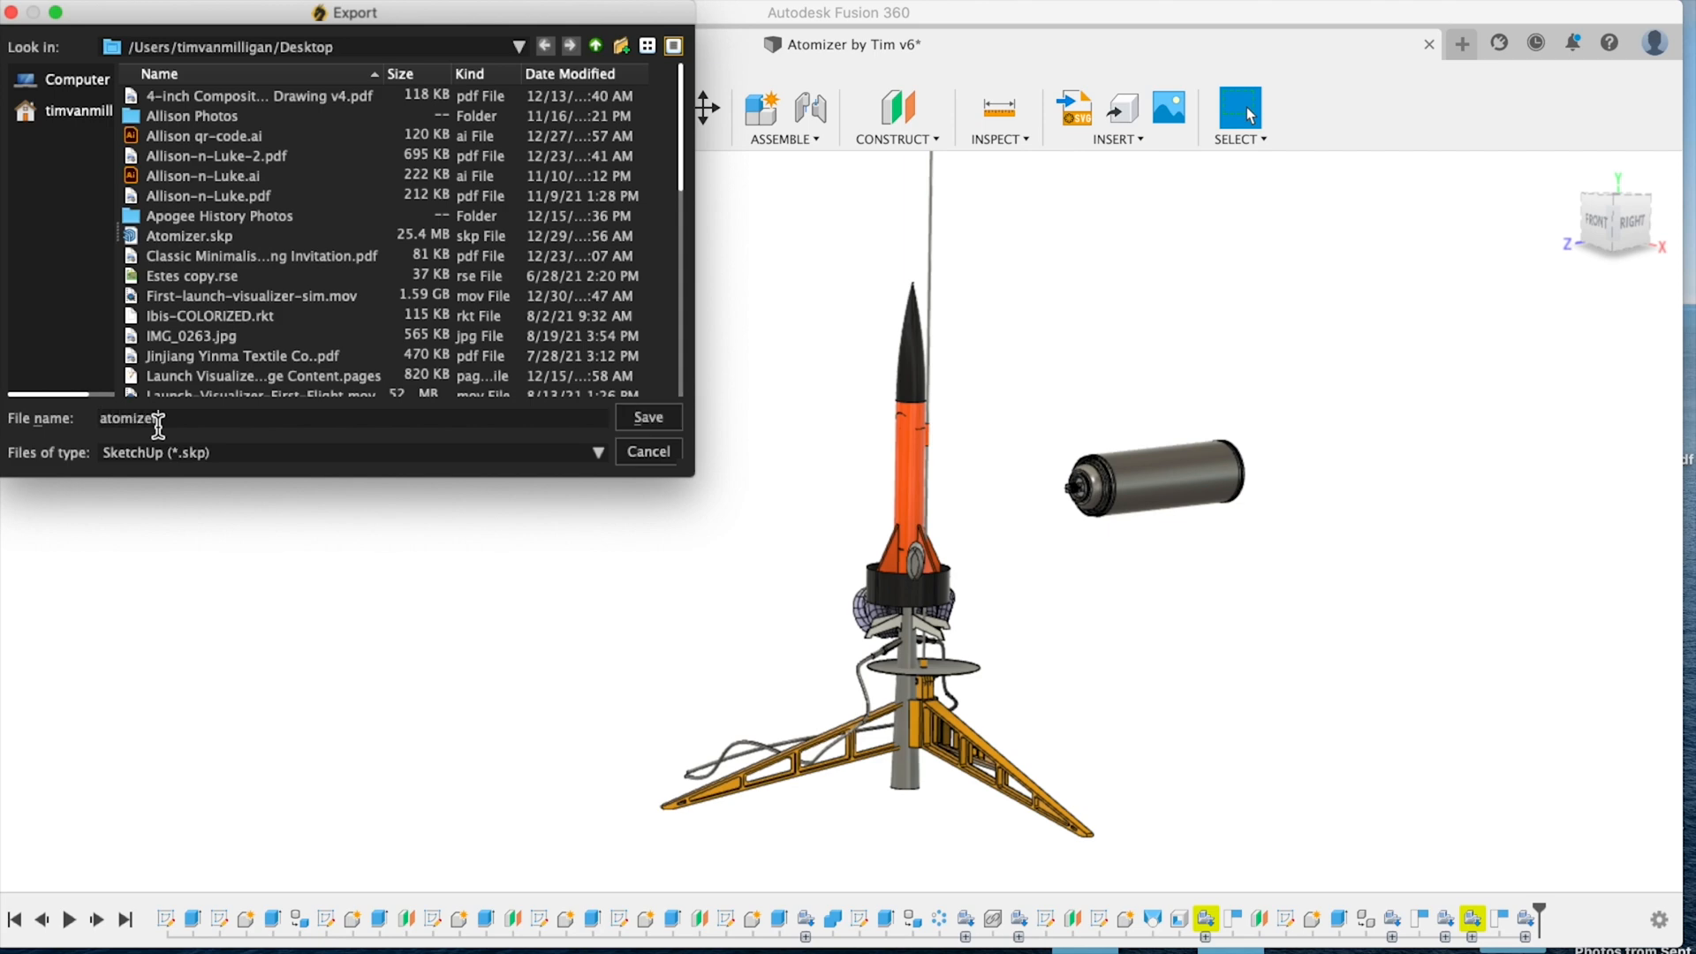
click(658, 419)
click(962, 510)
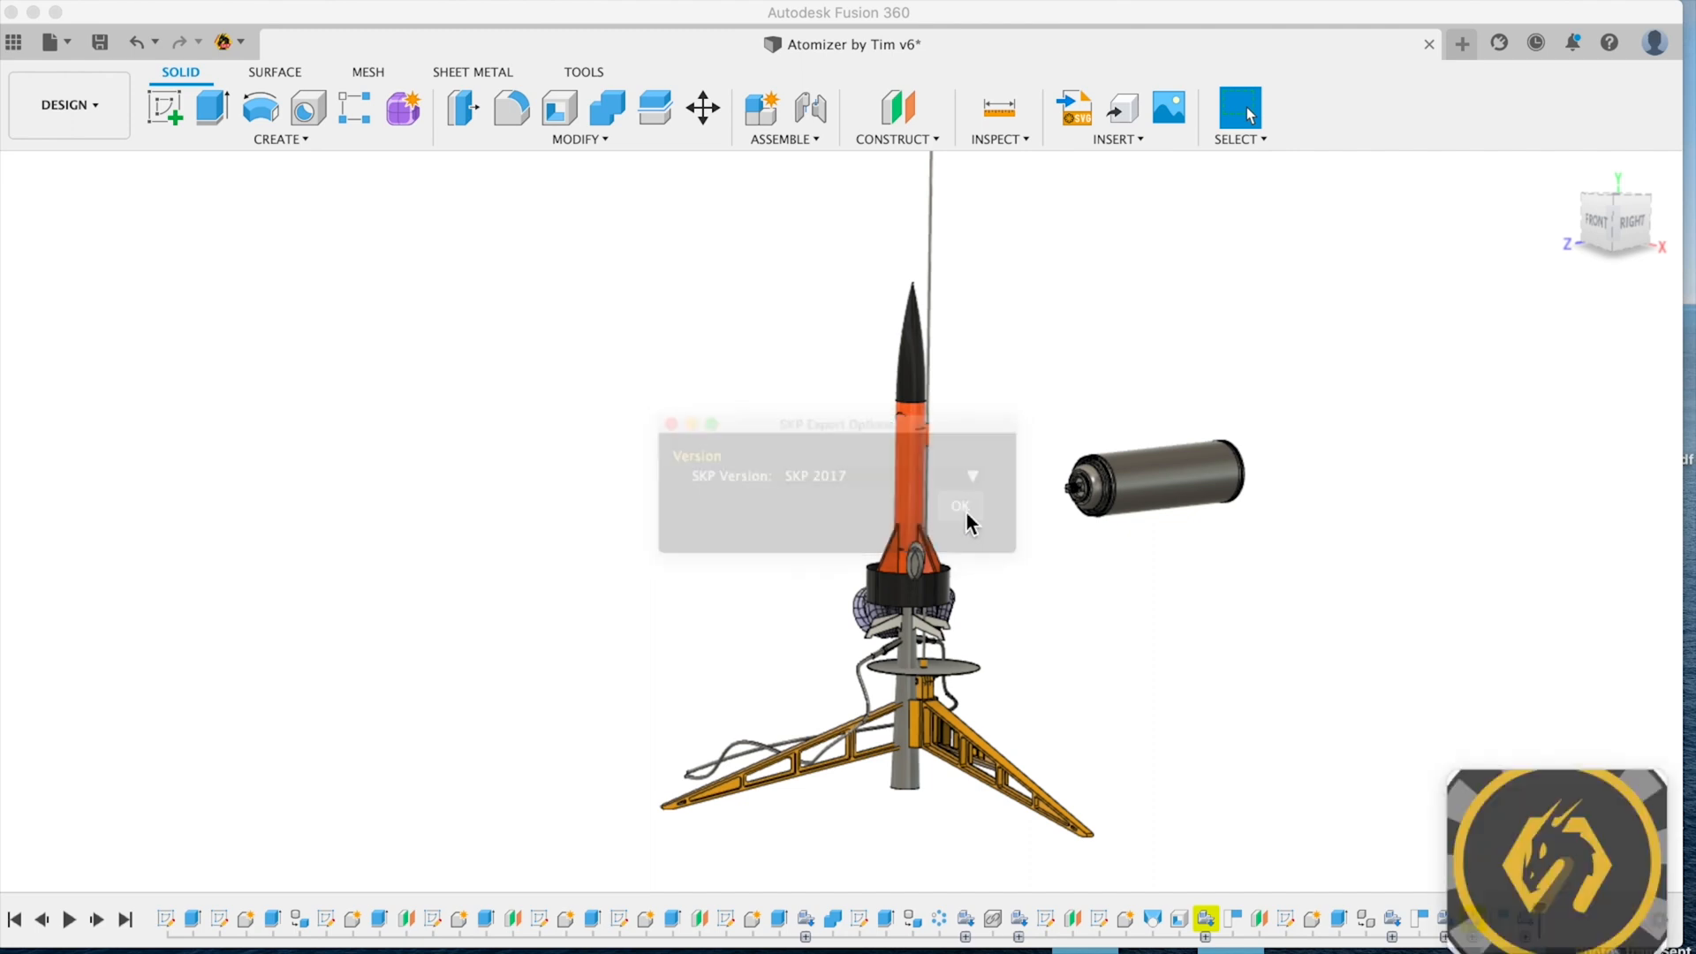
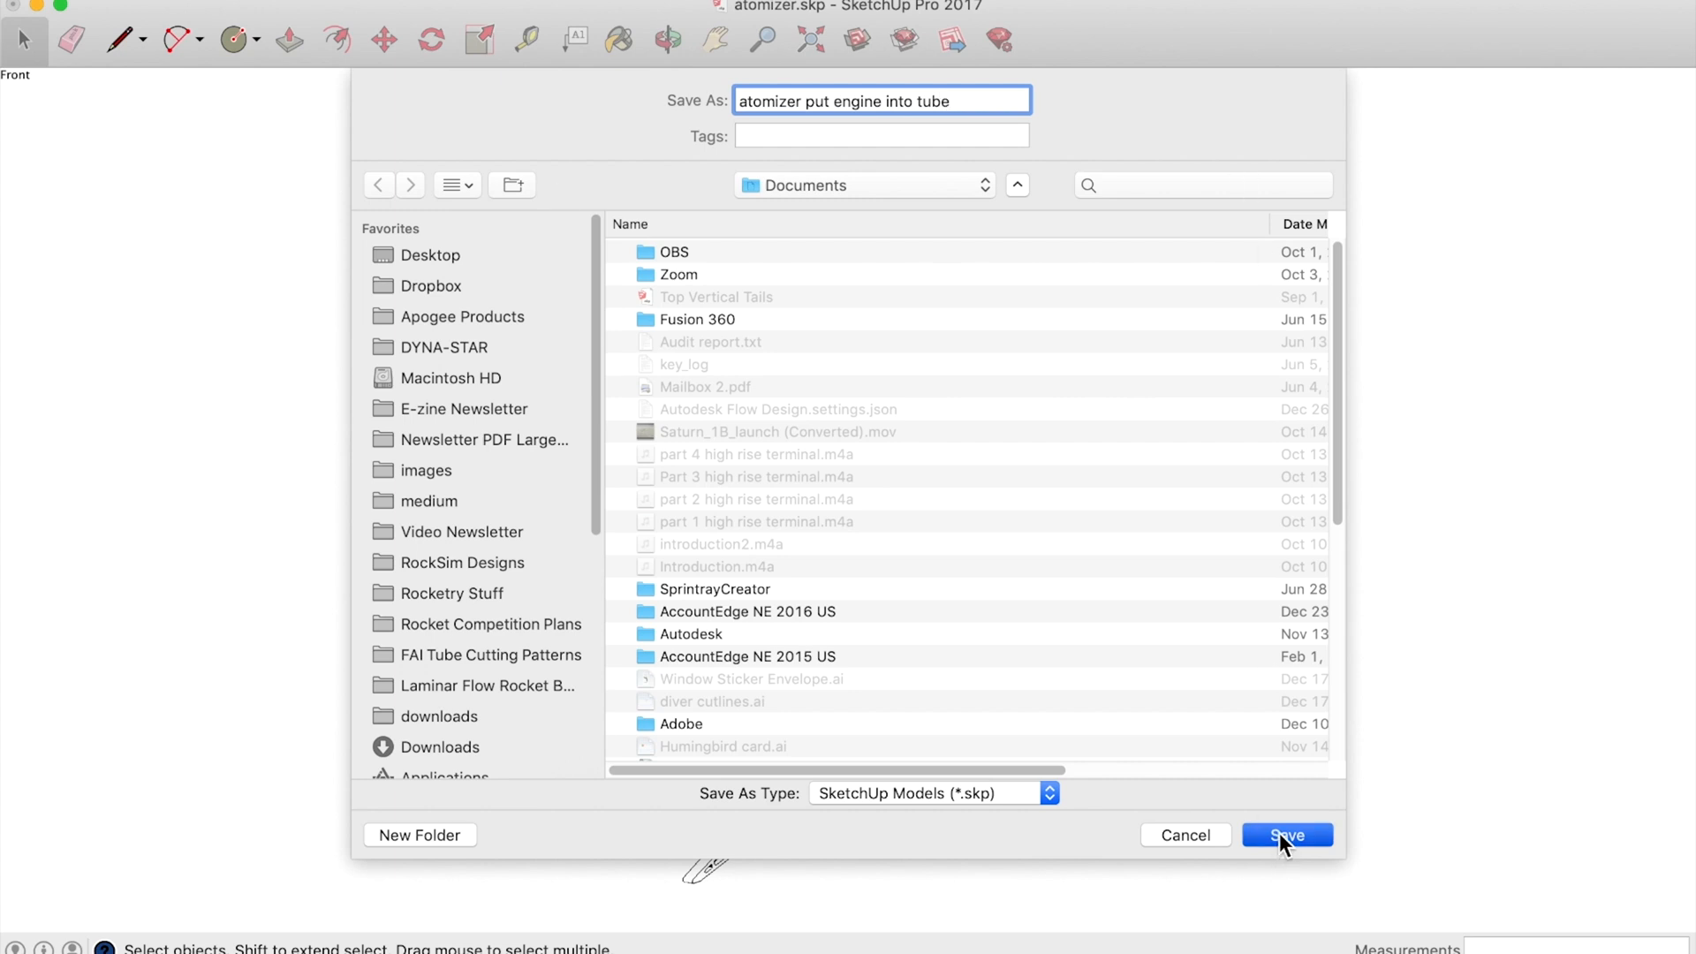
- In SketchUp, save the exported model to the Desktop as "atomizer put engine into tube"
scroll(714, 648, down, 2)
scroll(498, 601, down, 5)
scroll(424, 388, up, 5)
click(411, 253)
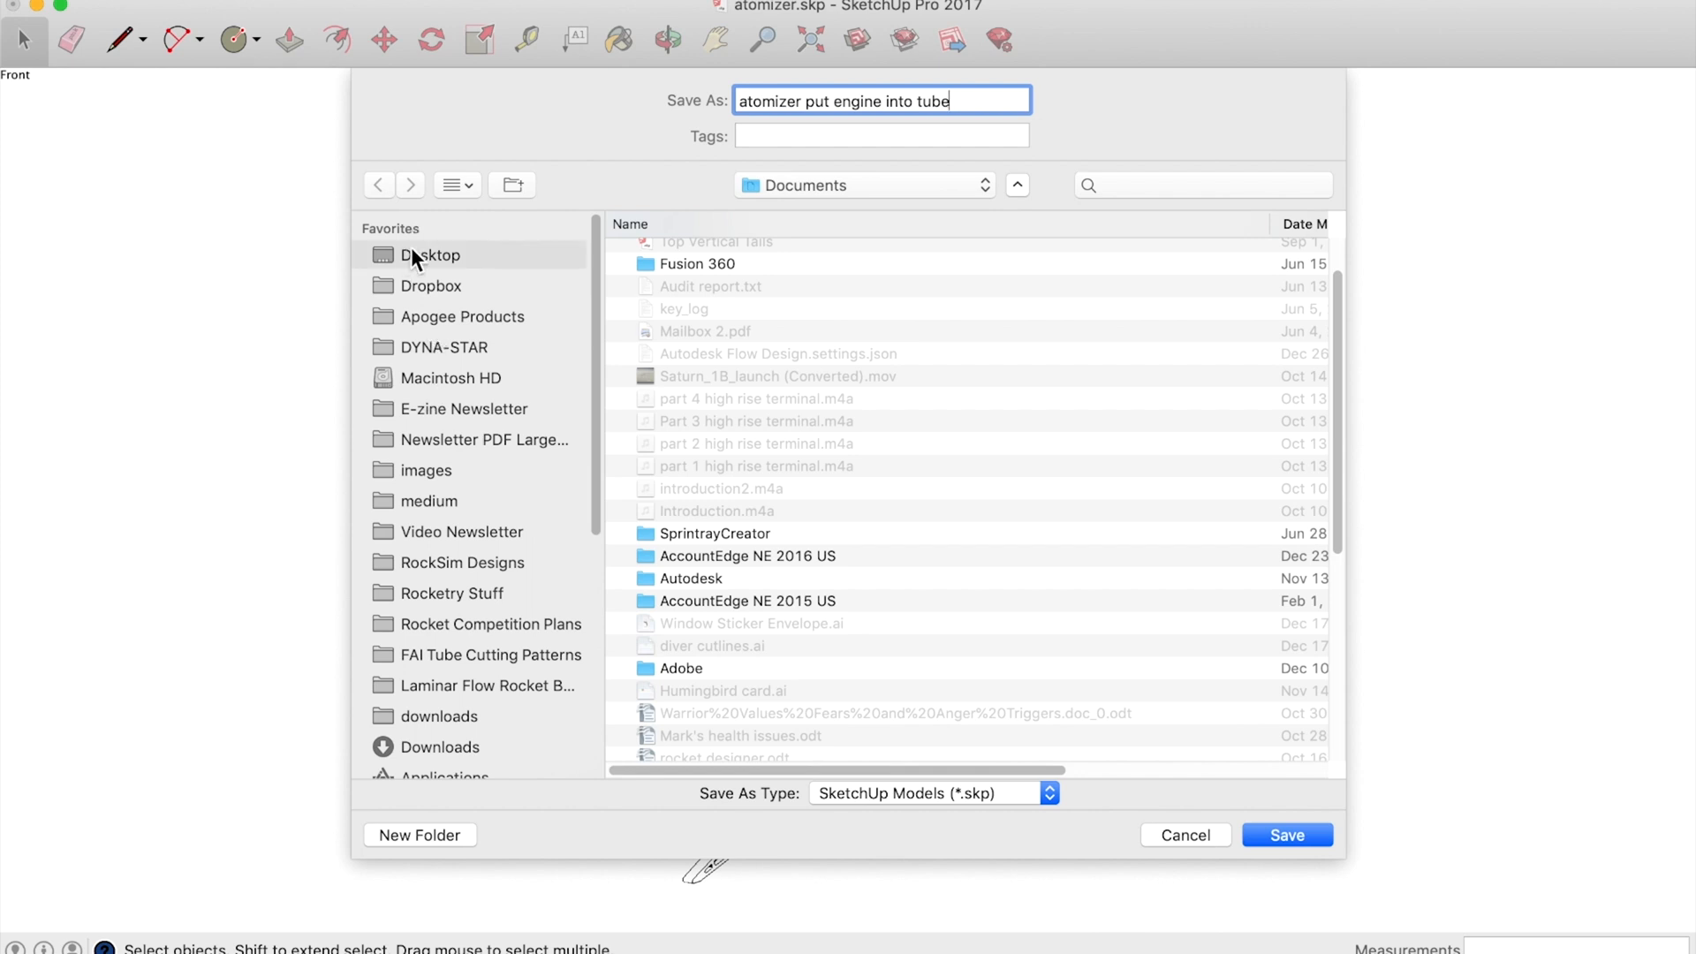
click(1291, 832)
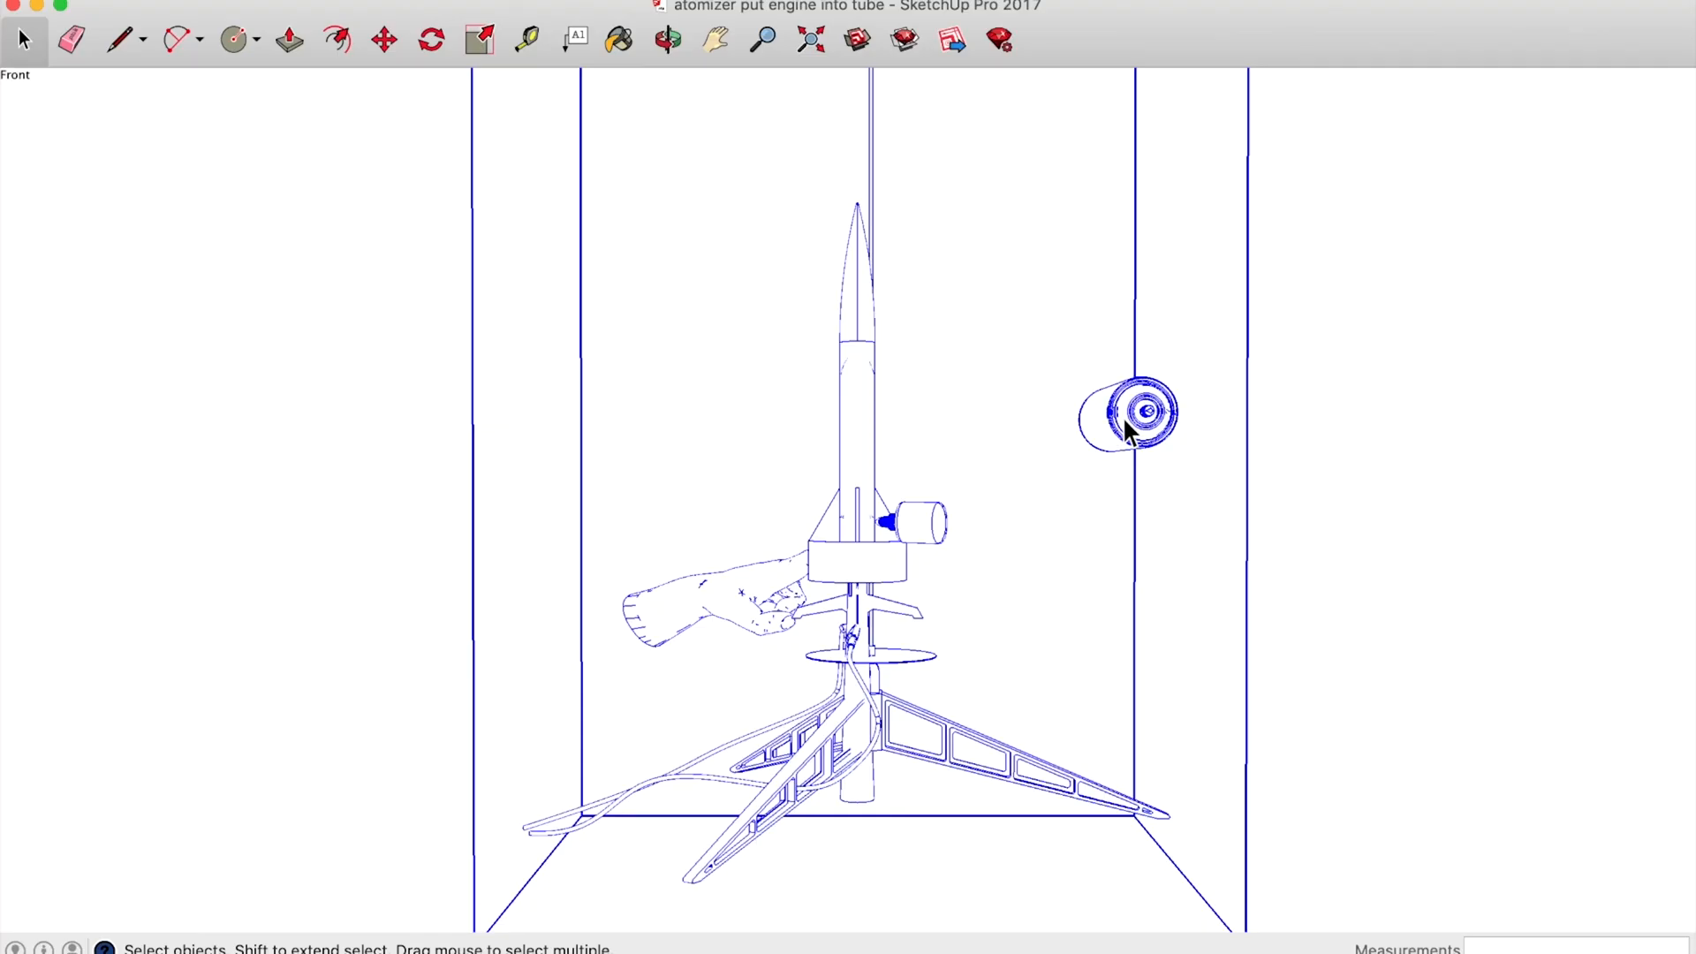
- Open the model group for editing and delete the spray paint can, glue bottle and pointing hand
double_click(1127, 426)
click(1127, 426)
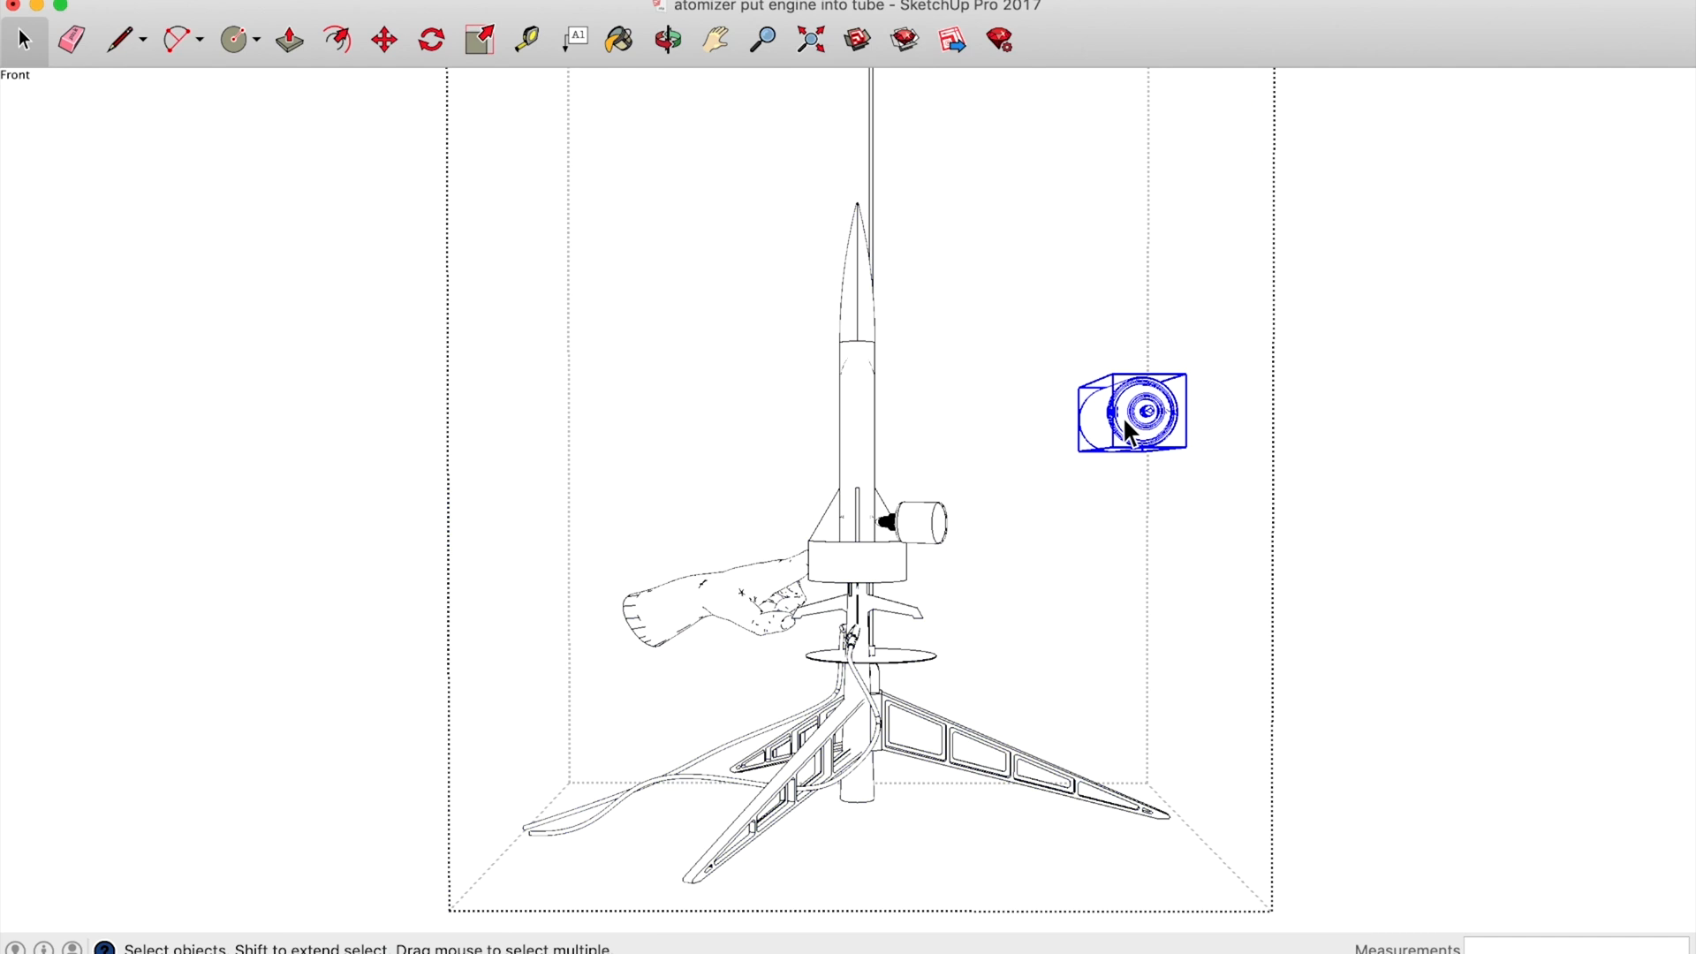
key(Delete)
click(940, 515)
key(Delete)
click(742, 574)
key(Delete)
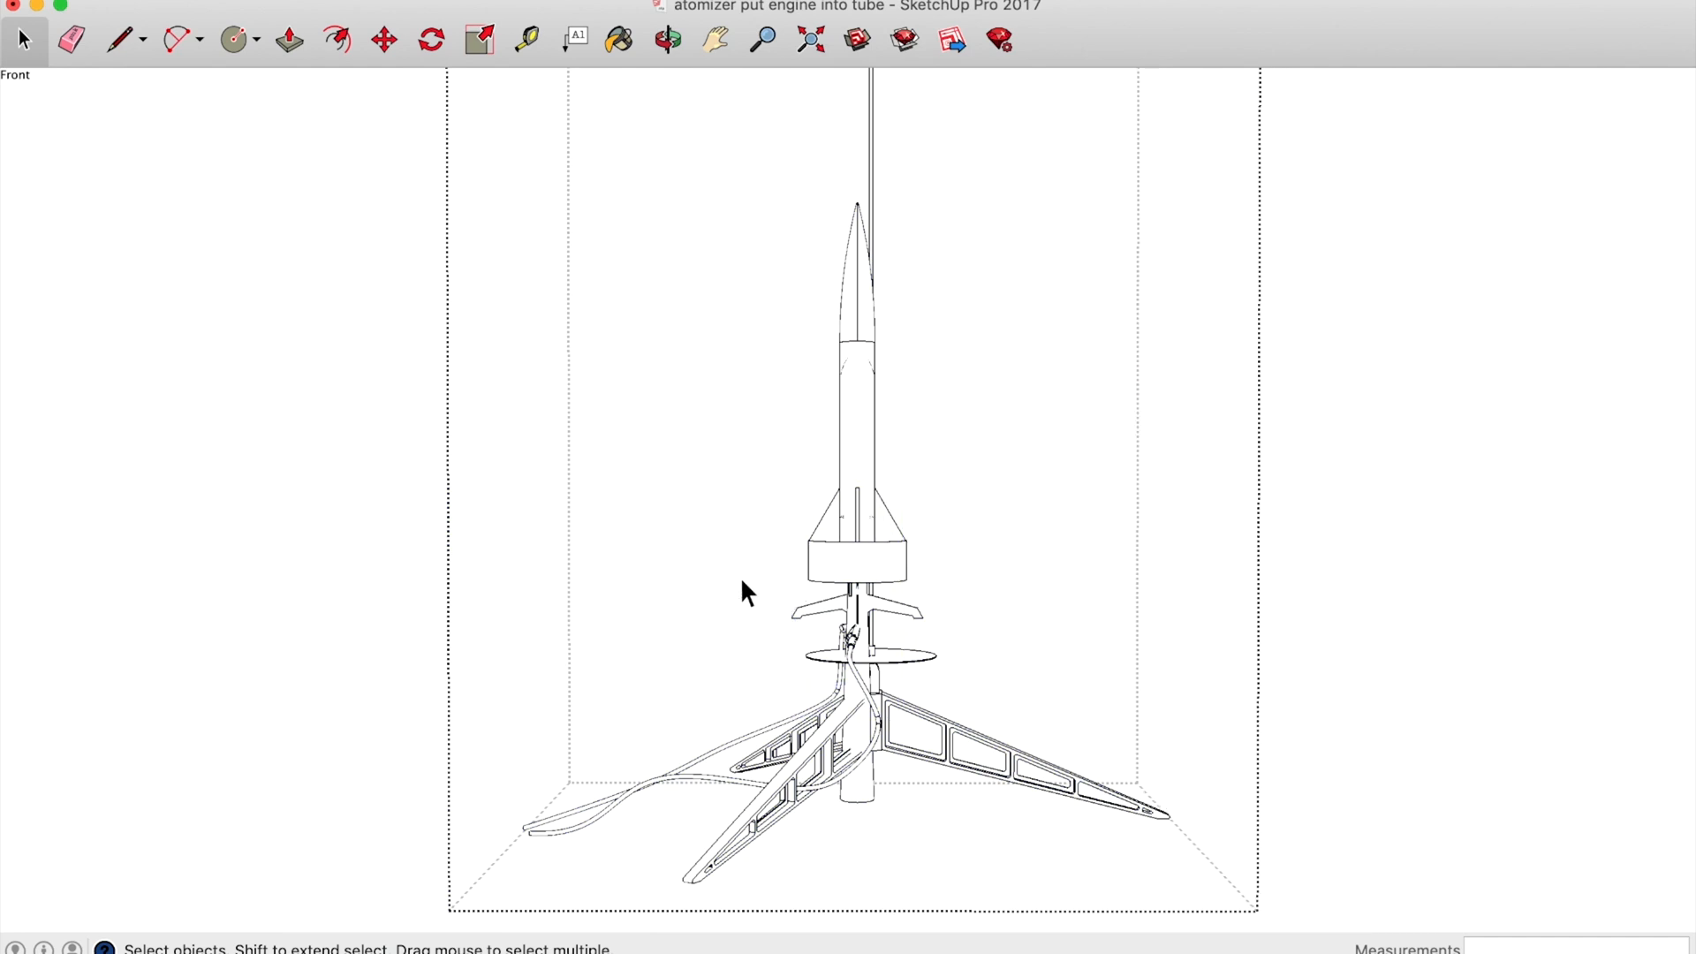
- Delete the igniter wires and the launch pad from the model group
click(756, 728)
key(Delete)
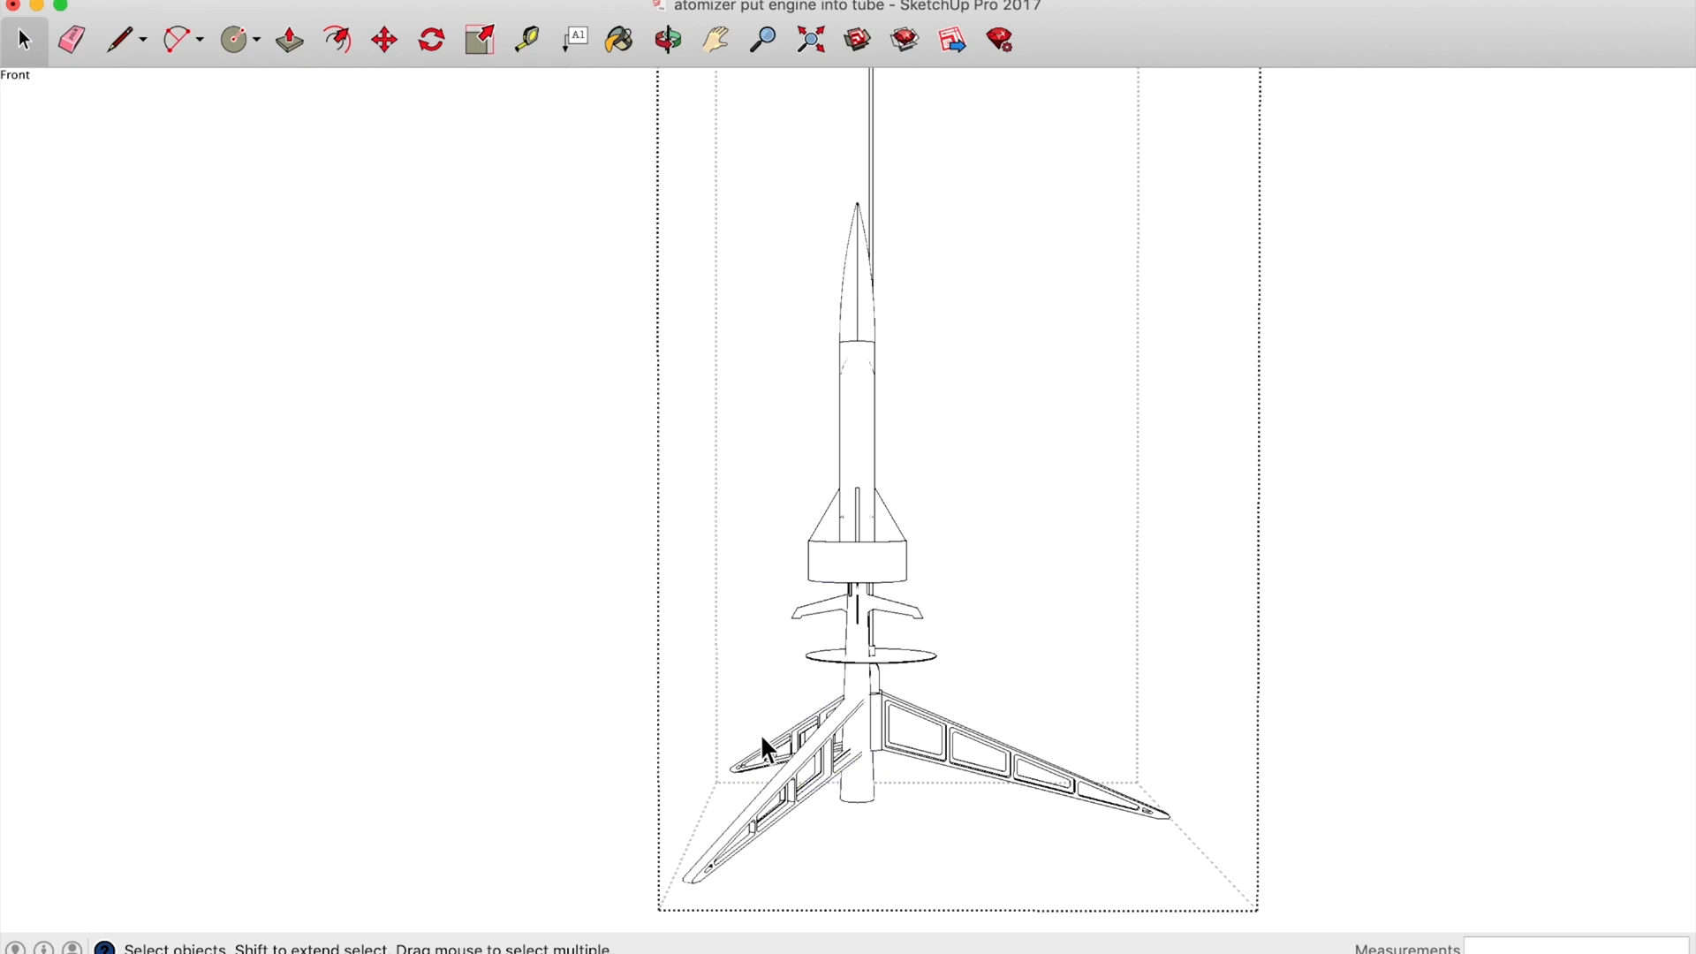
click(809, 751)
key(Delete)
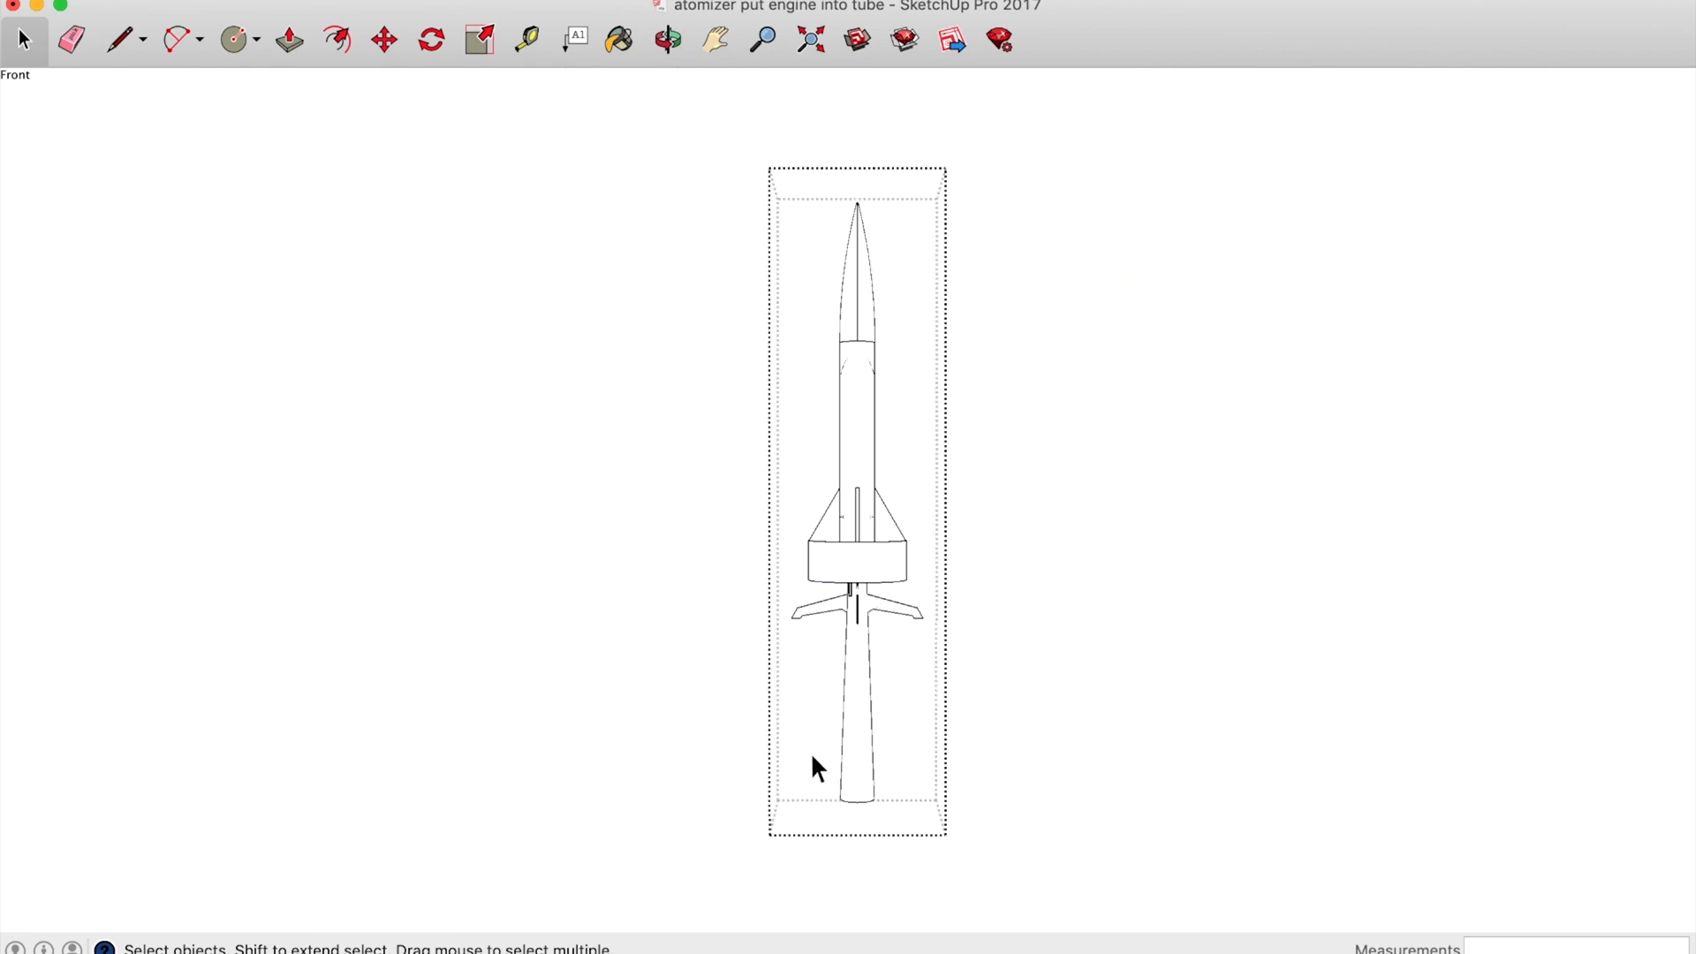
- Delete the long tapered column and the finned, leg-like part below the rocket, and leave the group
click(853, 681)
key(Delete)
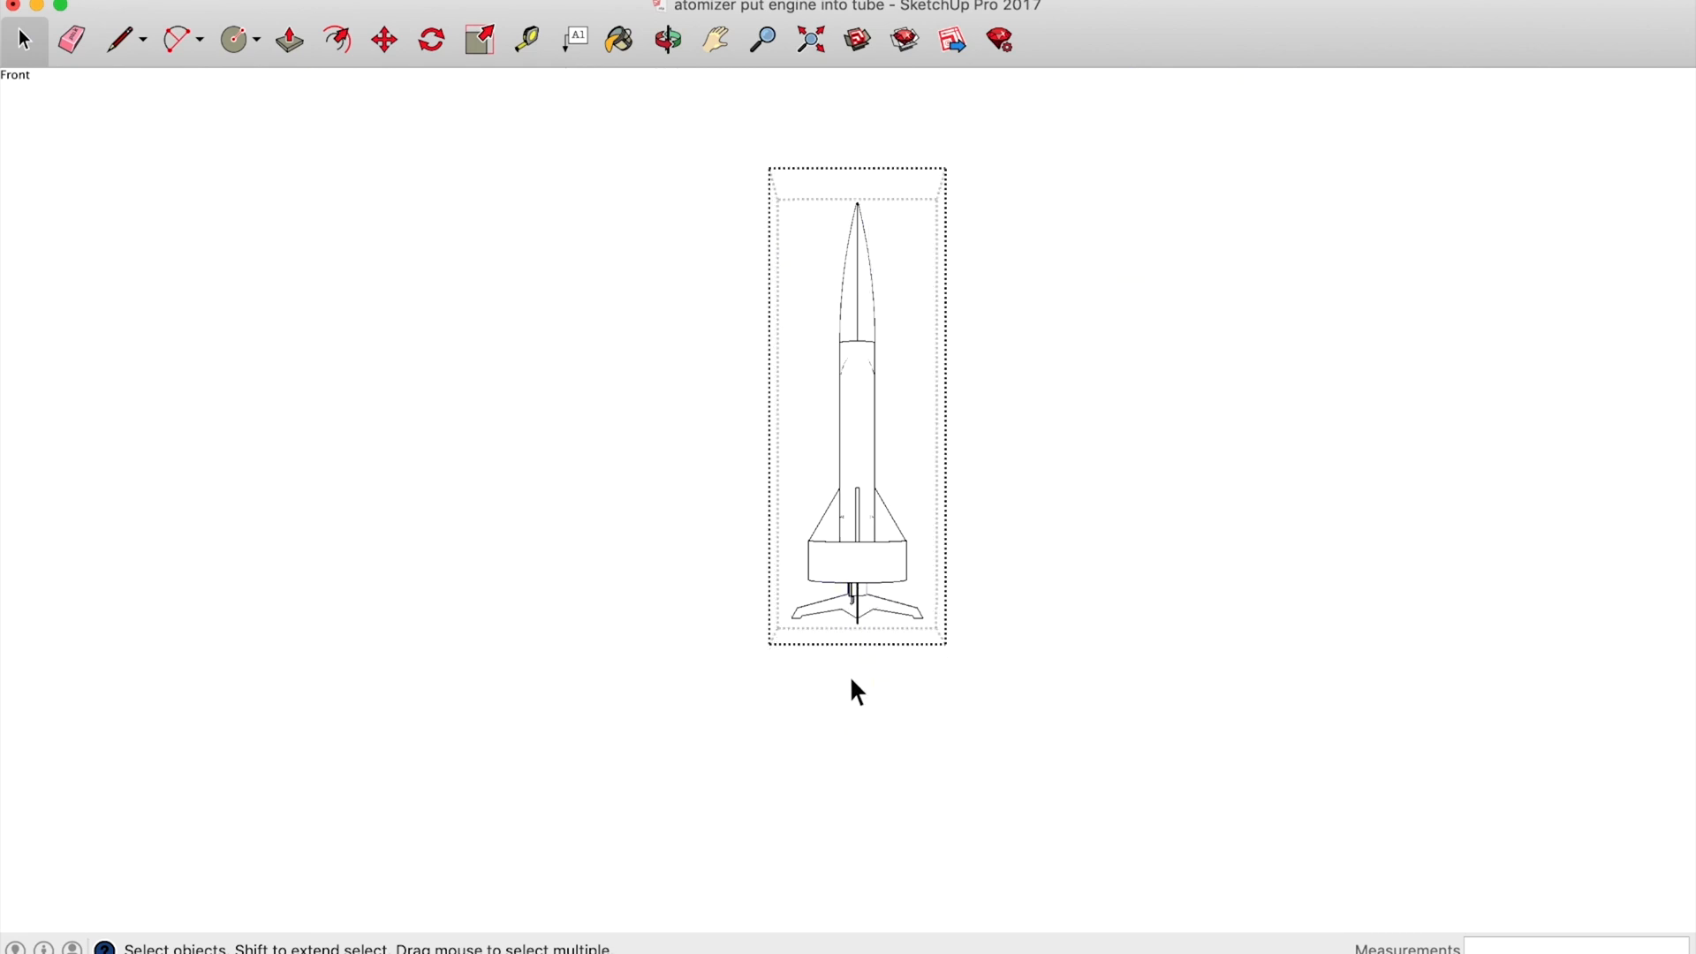
click(897, 617)
key(Delete)
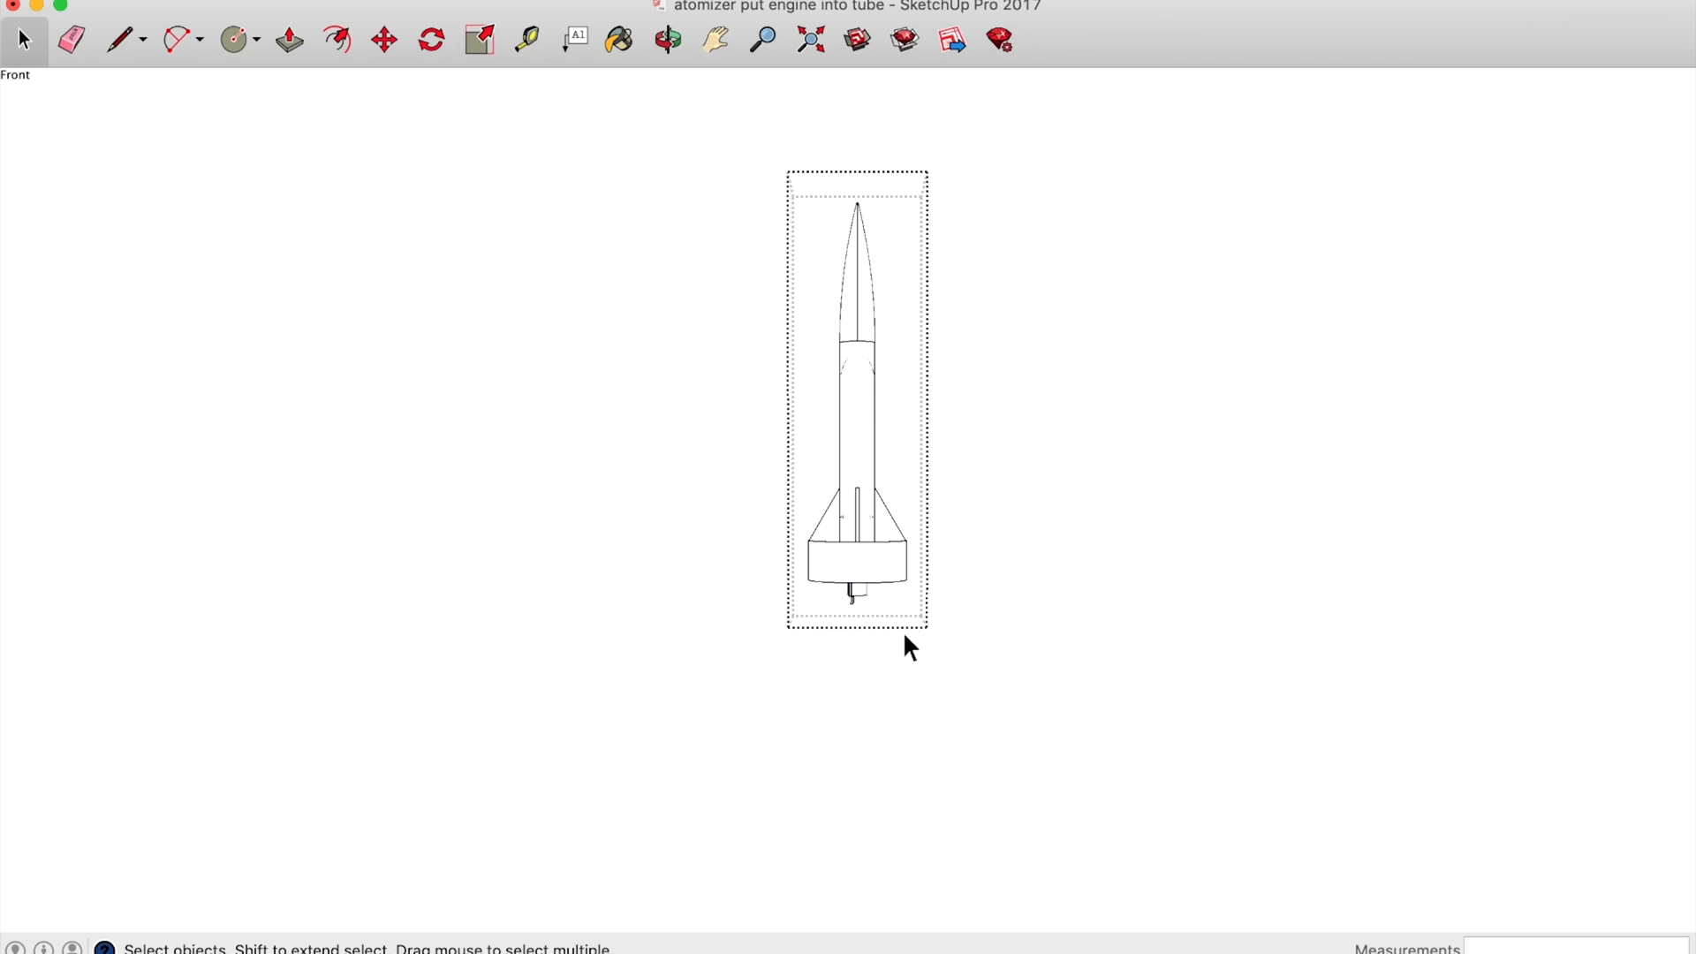
click(1072, 531)
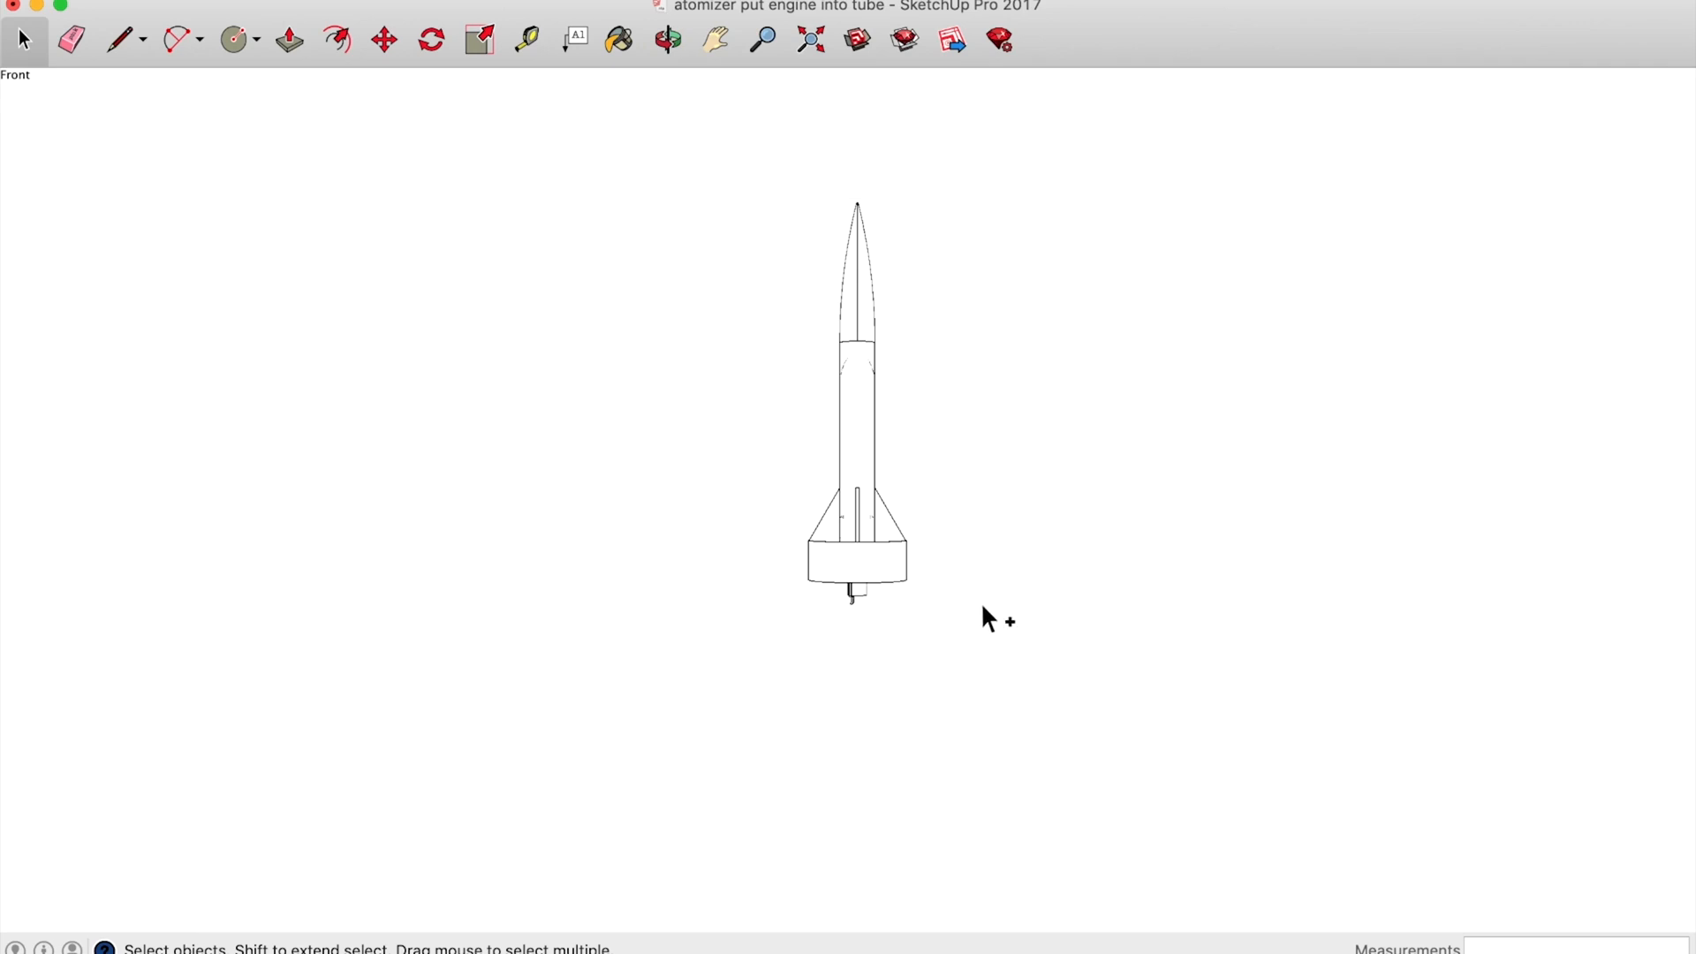
- Rotate the rocket about its long axis so the launch lug turns toward the underside and the engine hook faces upward
key(o)
drag(977, 560, 121, 57)
drag(856, 814, 744, 440)
key(space)
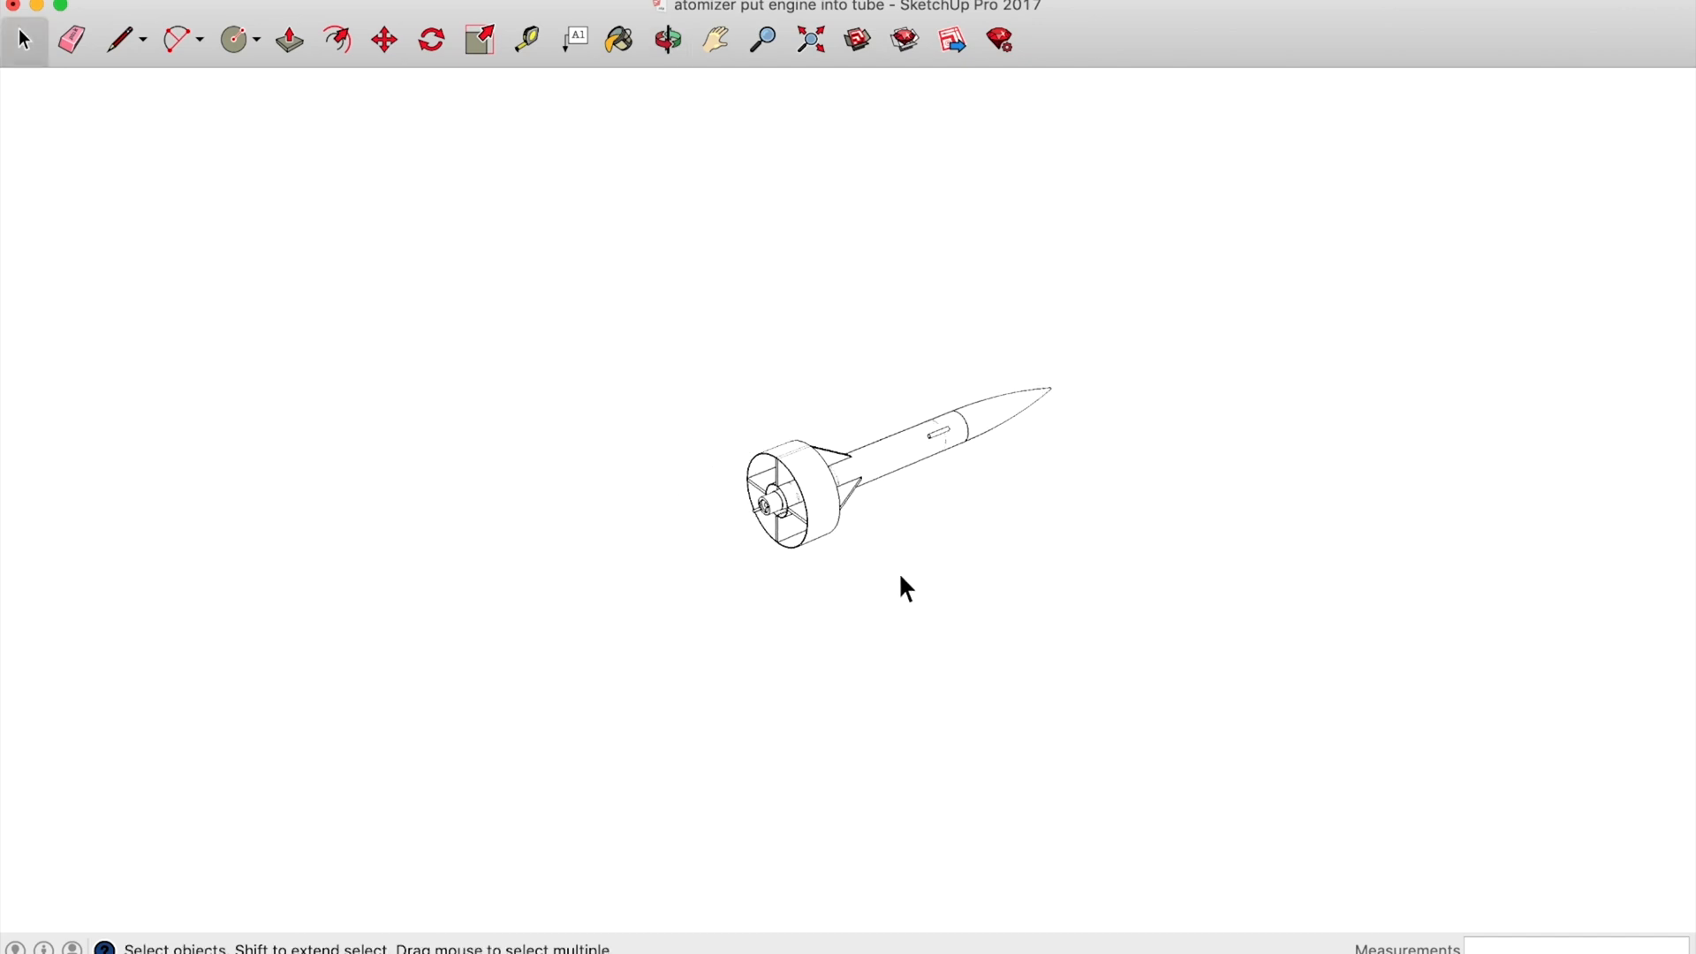
scroll(881, 468, up, 8)
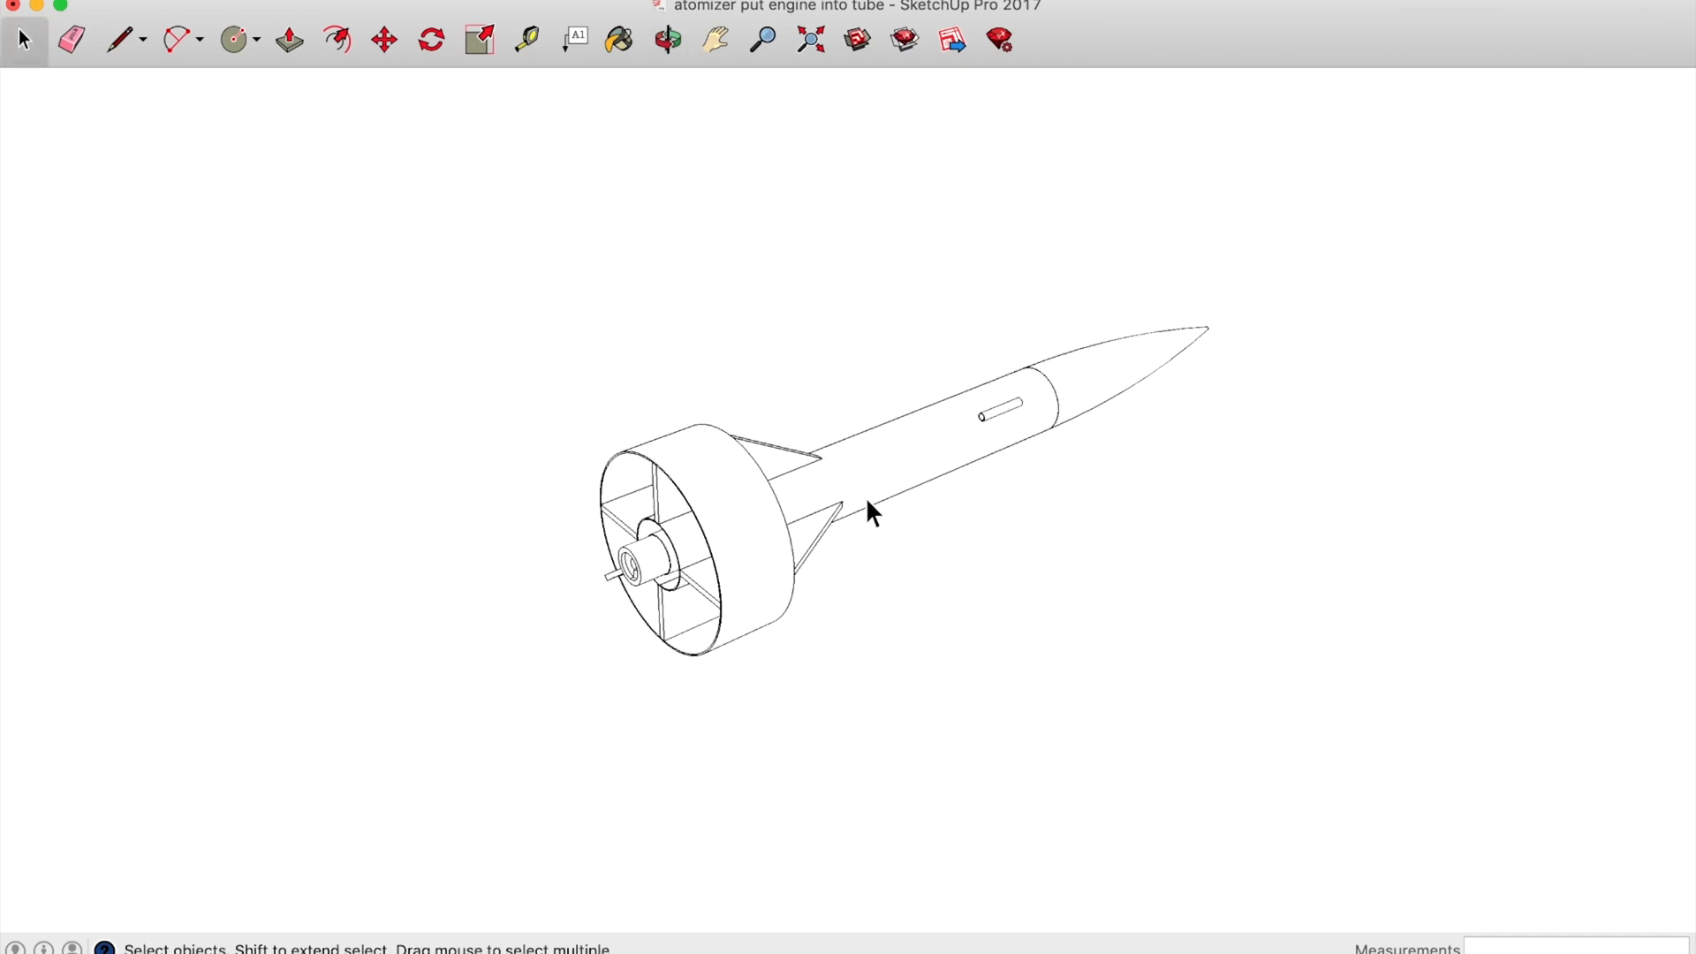
scroll(868, 504, up, 2)
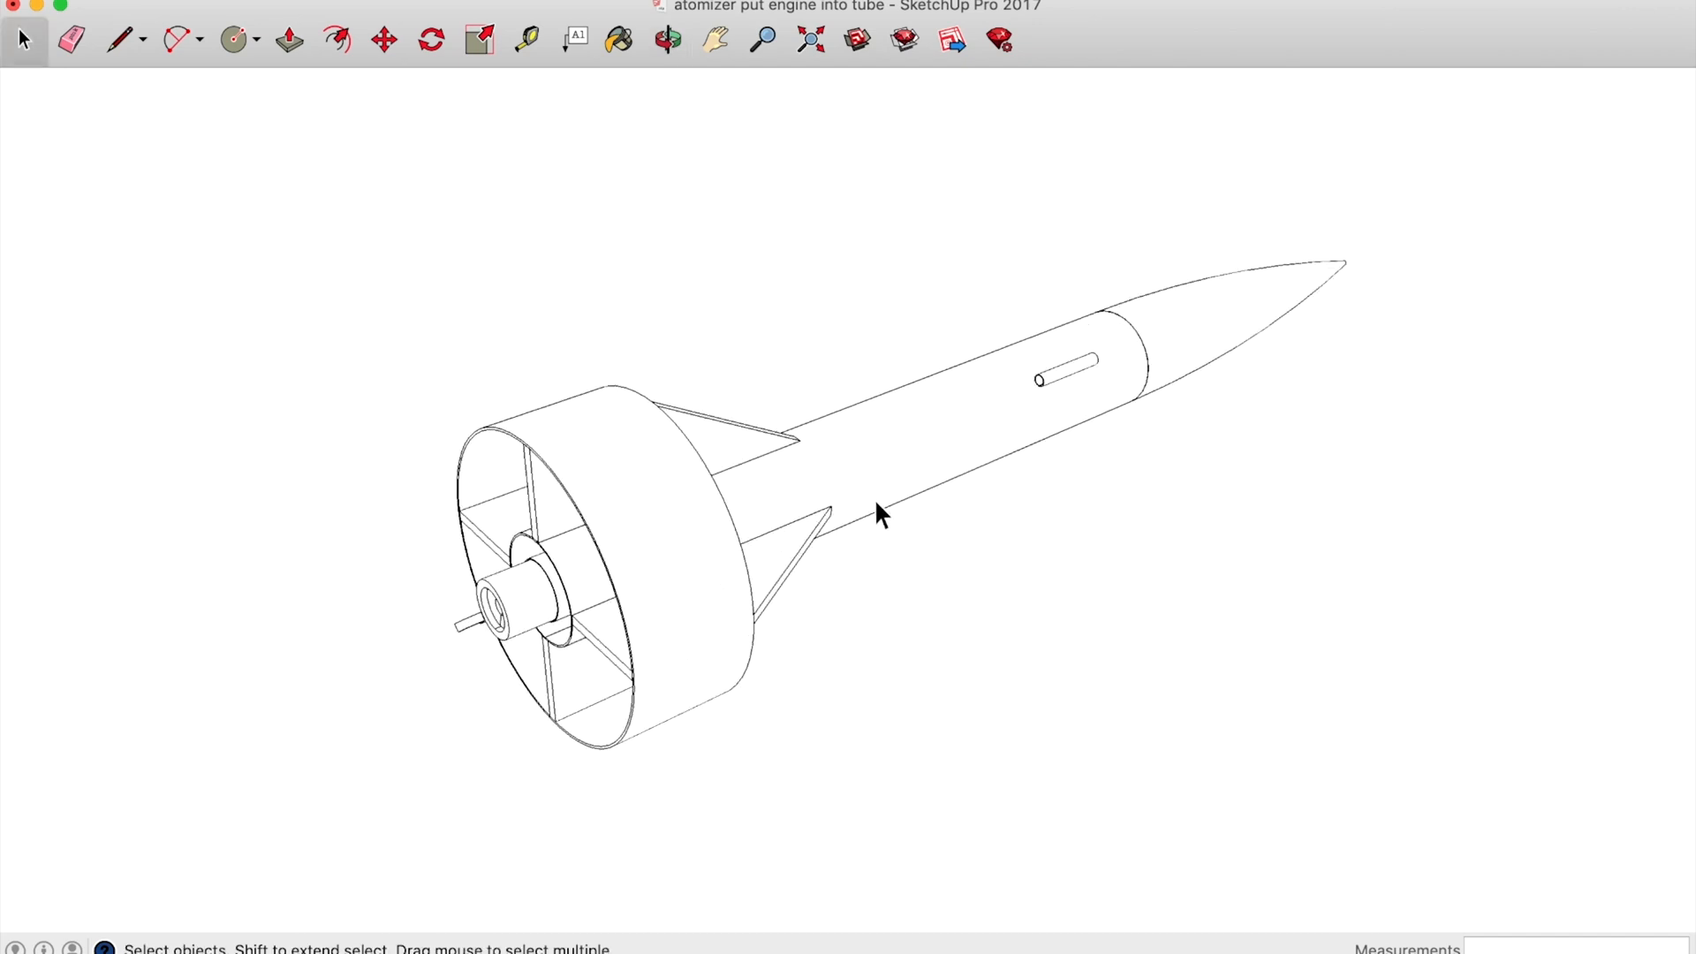
scroll(877, 505, down, 1)
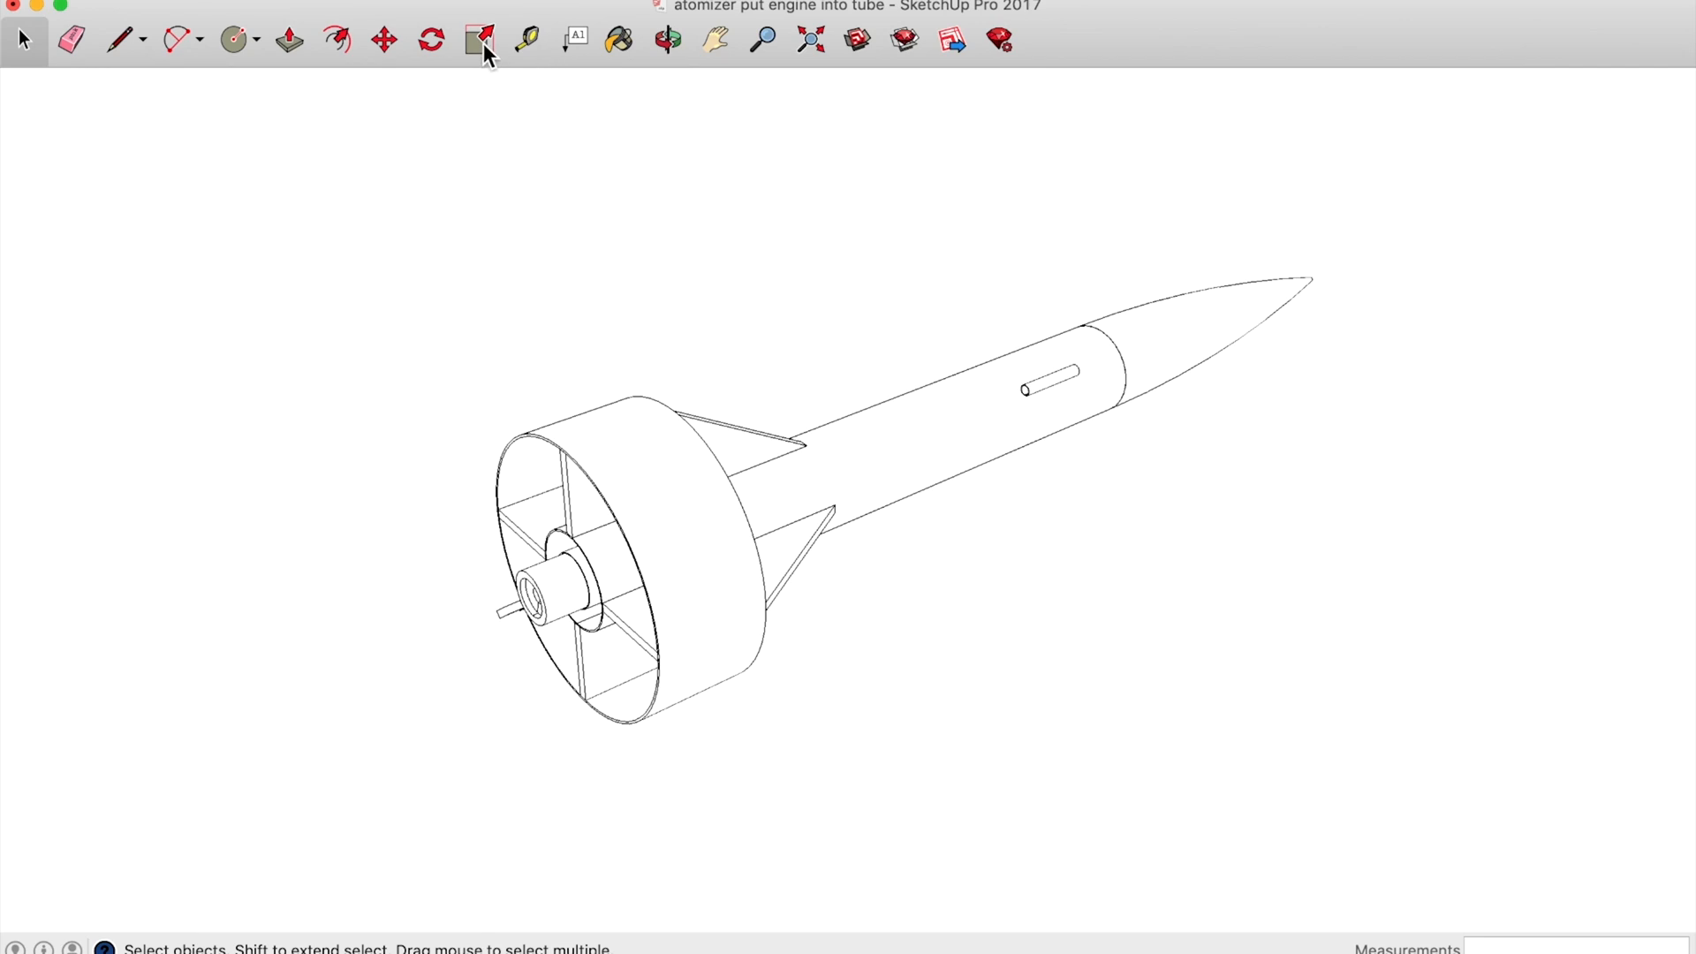
click(431, 40)
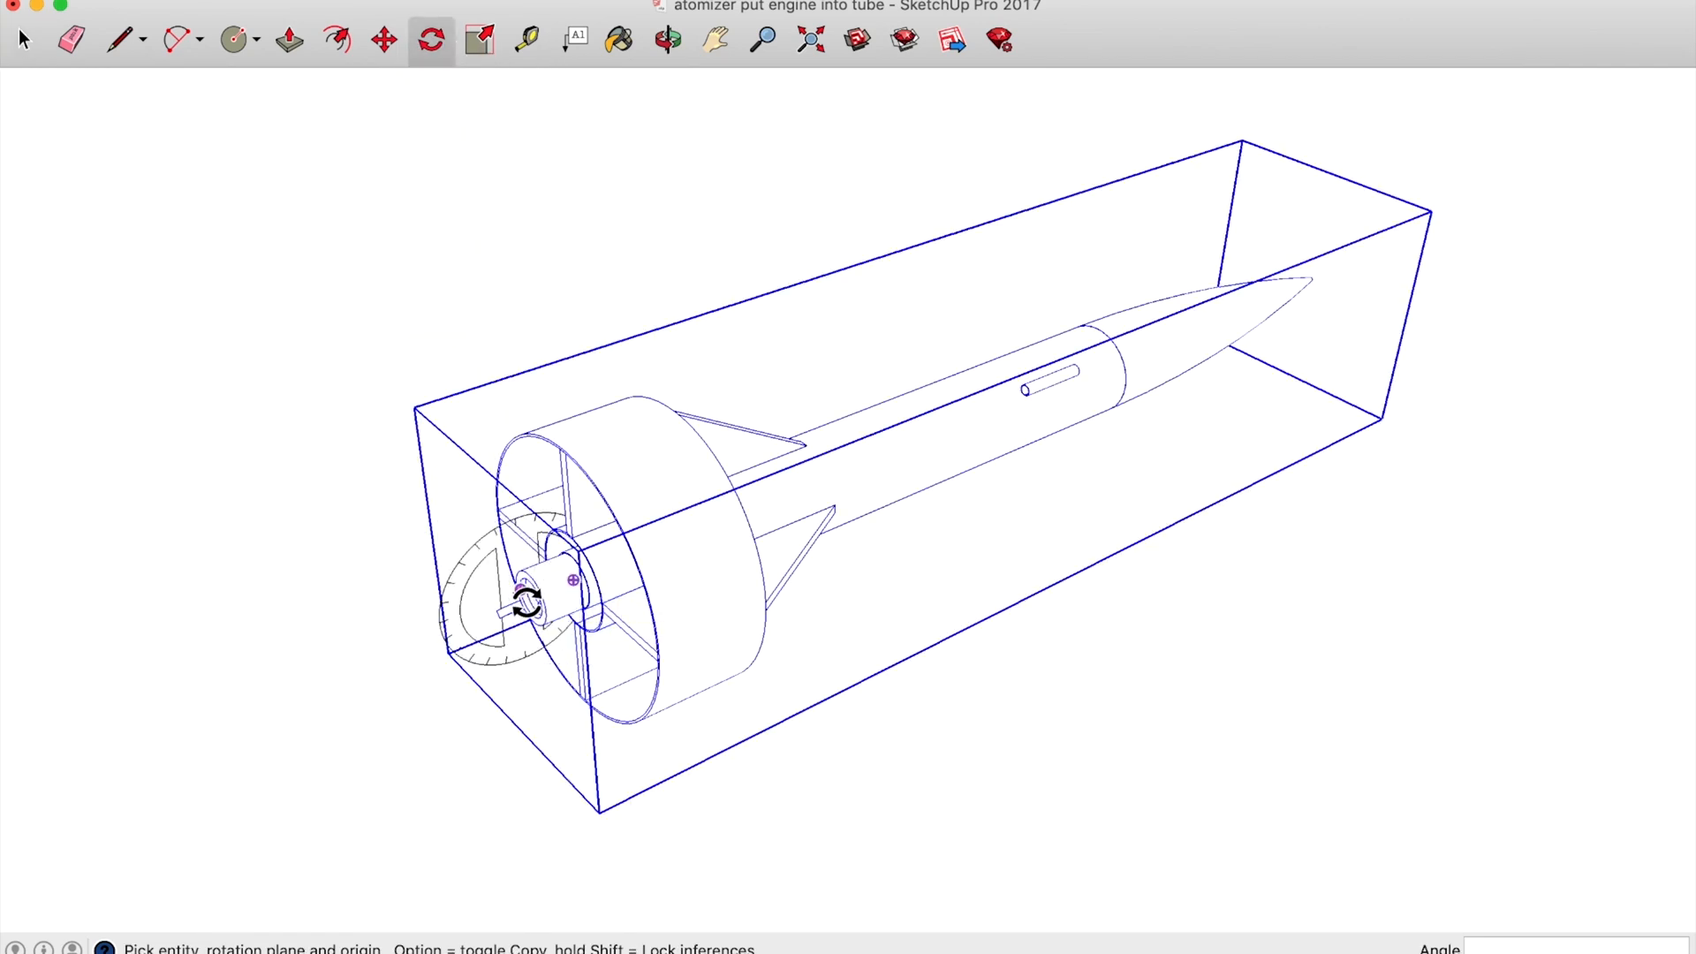
click(521, 589)
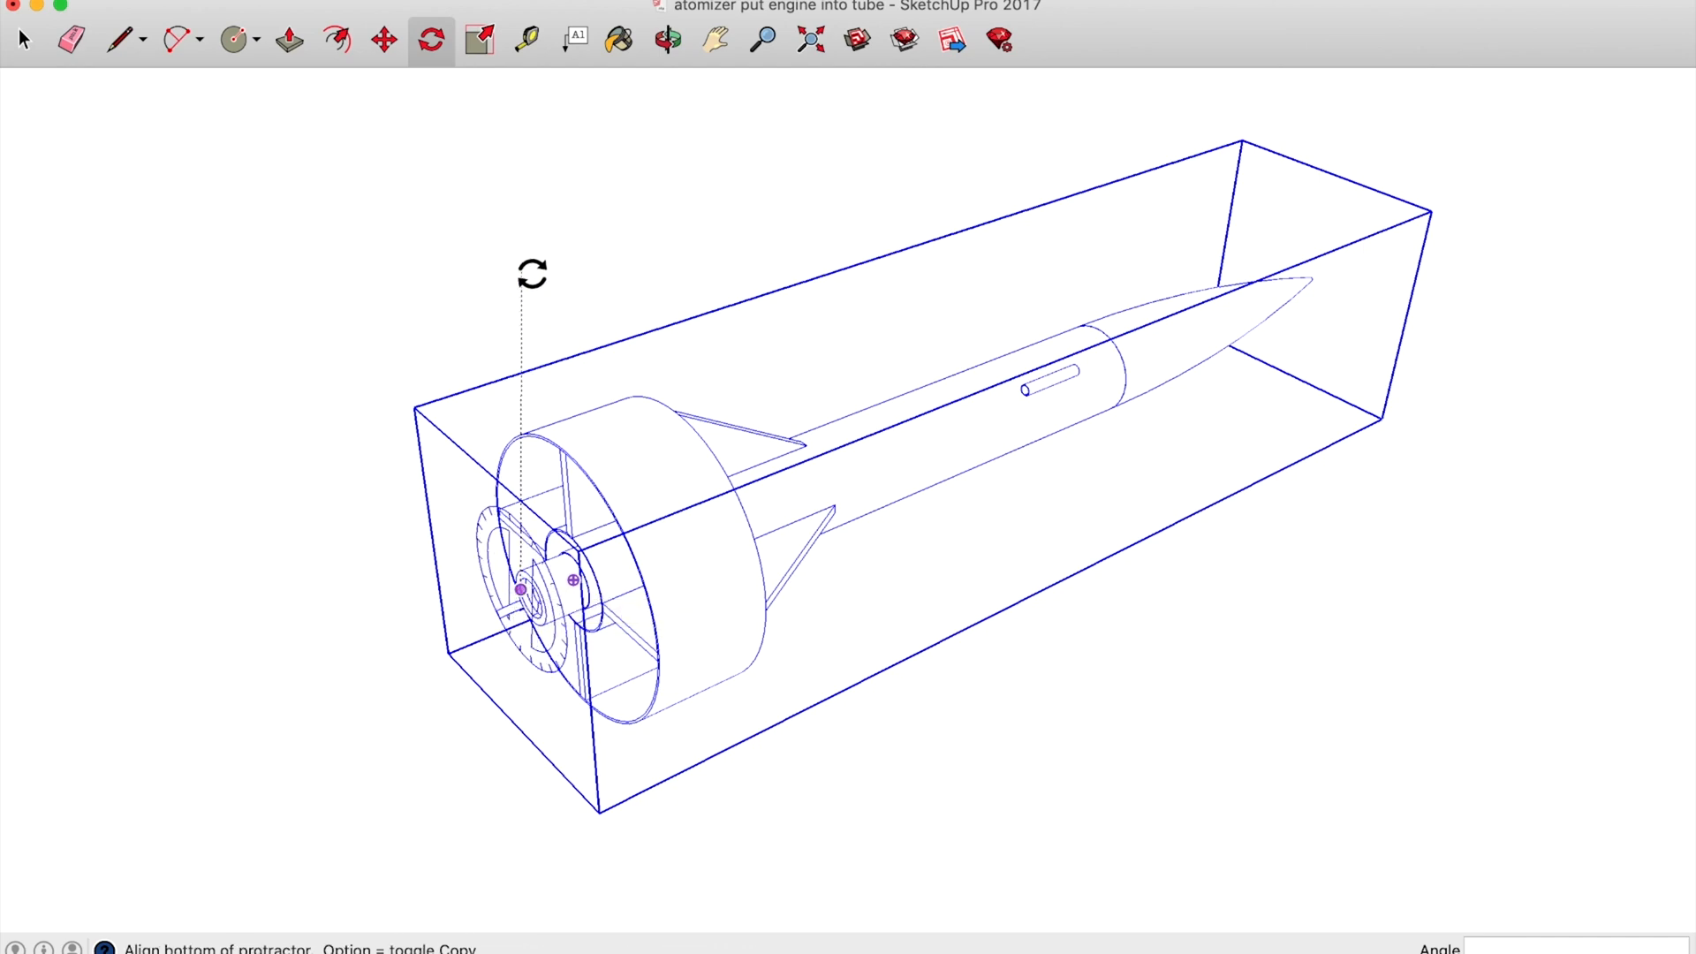
click(530, 265)
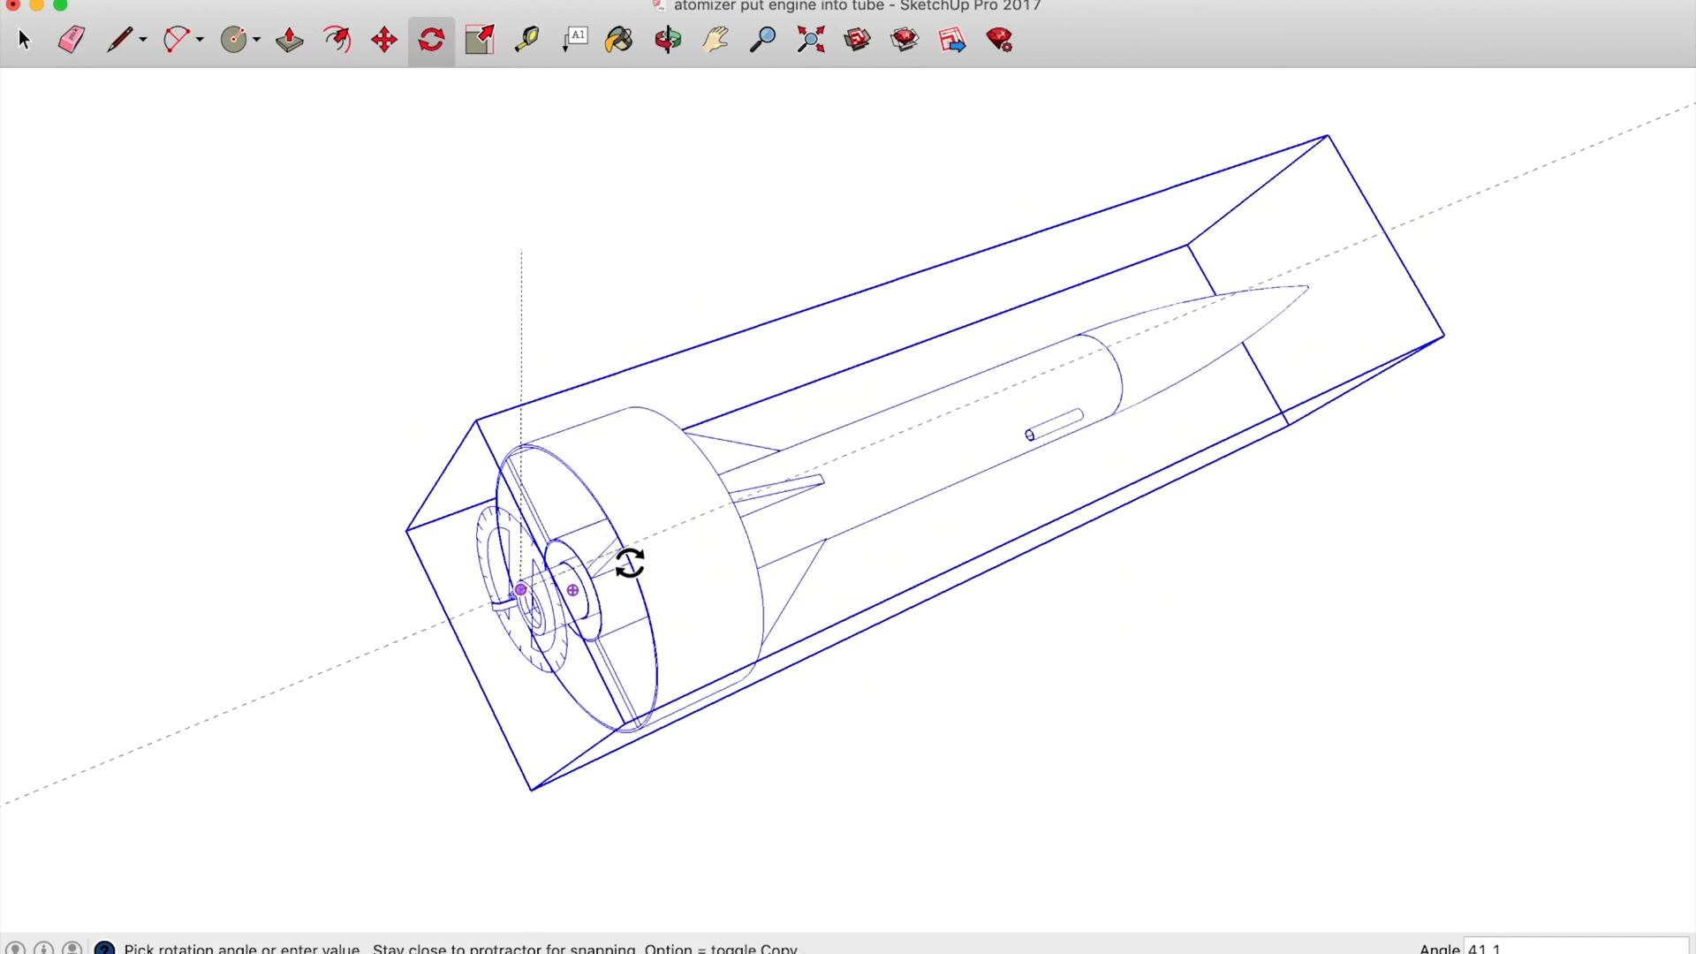
click(593, 712)
key(super+shift+a)
click(24, 40)
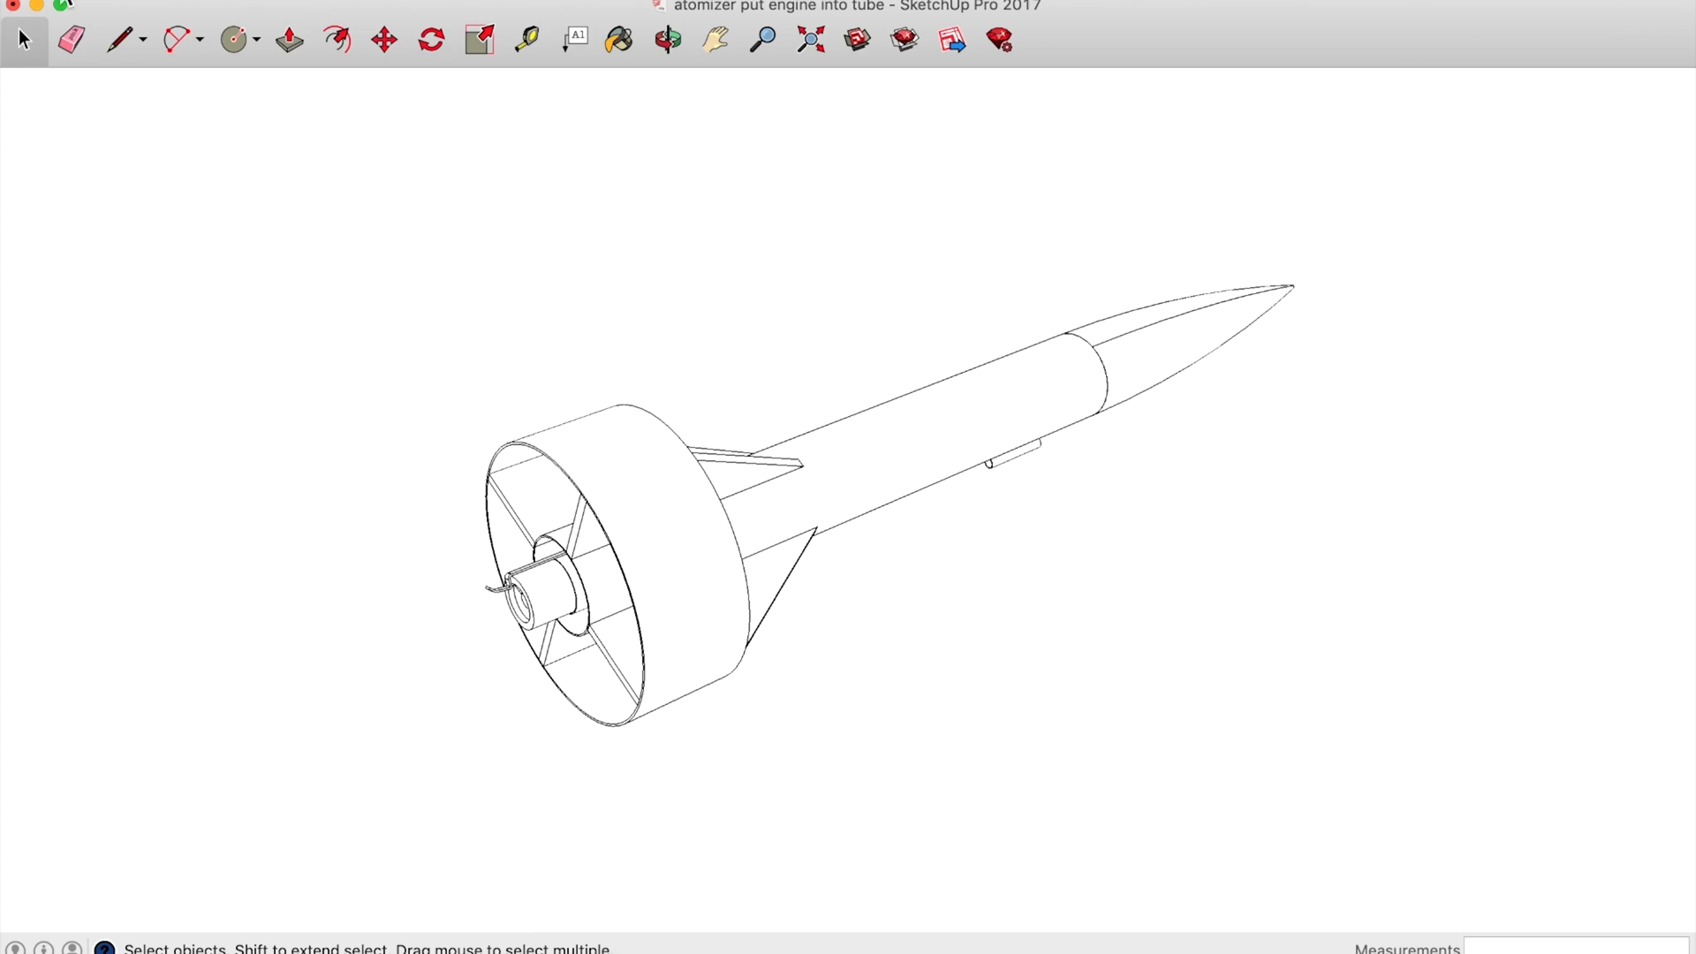
- Export the view as a 2D EPS graphic named "atomizer put engine into tube final" to the ESCAPE POD drive
click(171, 0)
mouse_move(265, 317)
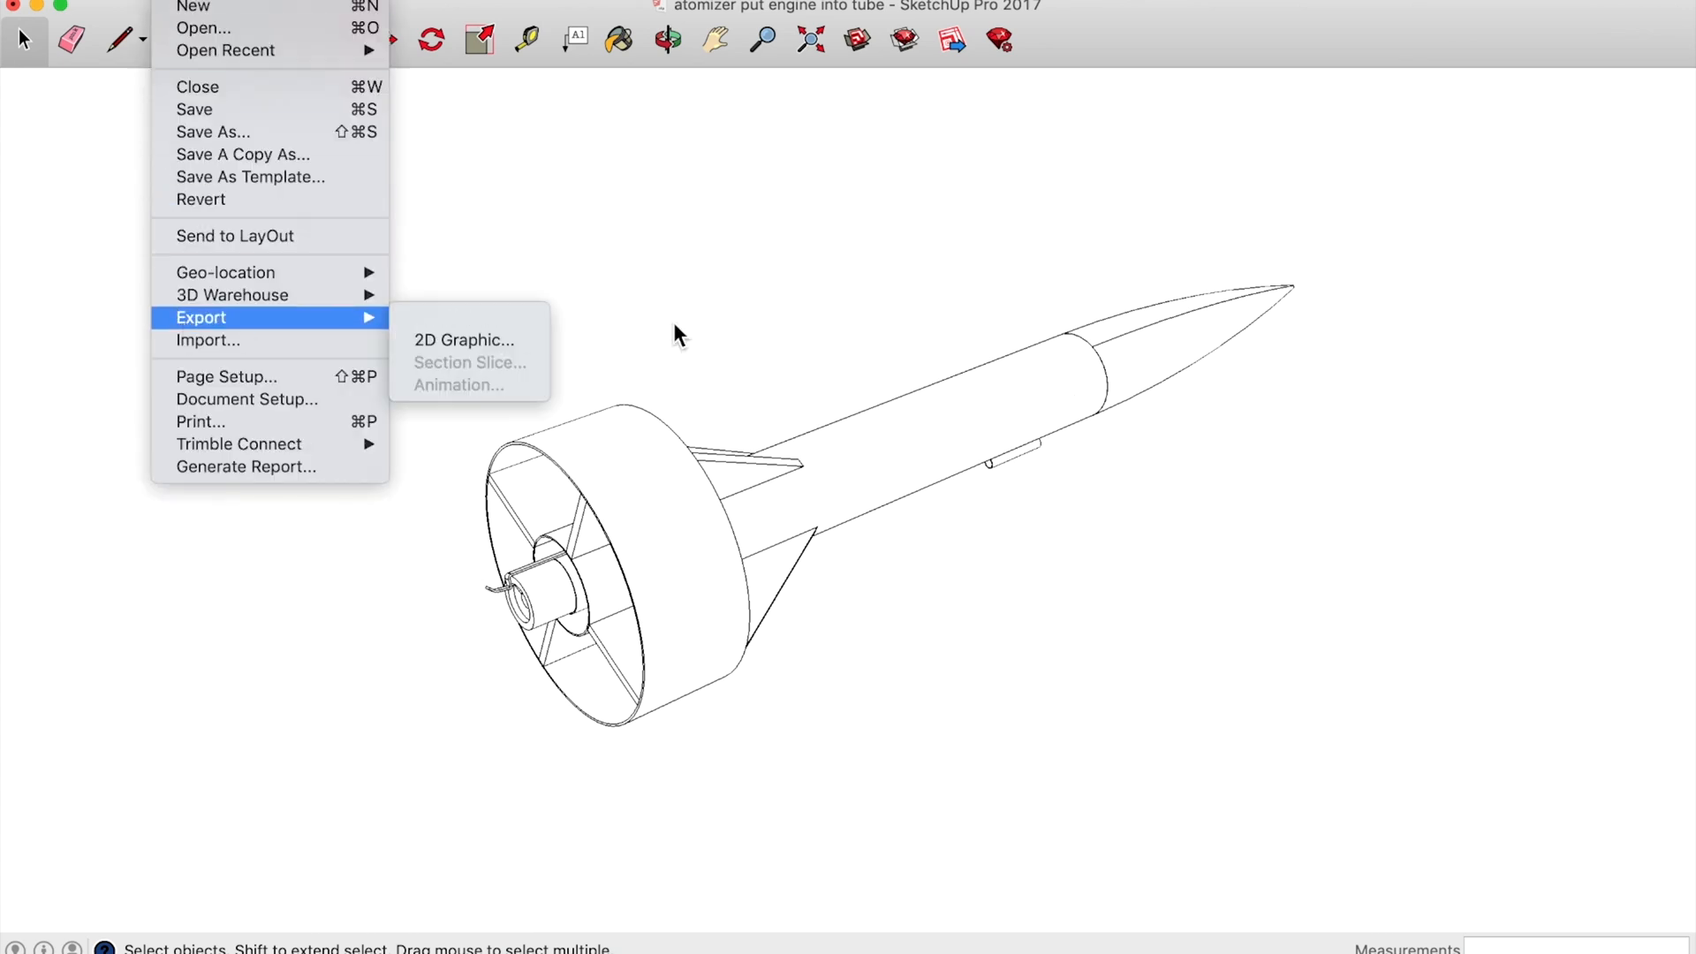
click(468, 341)
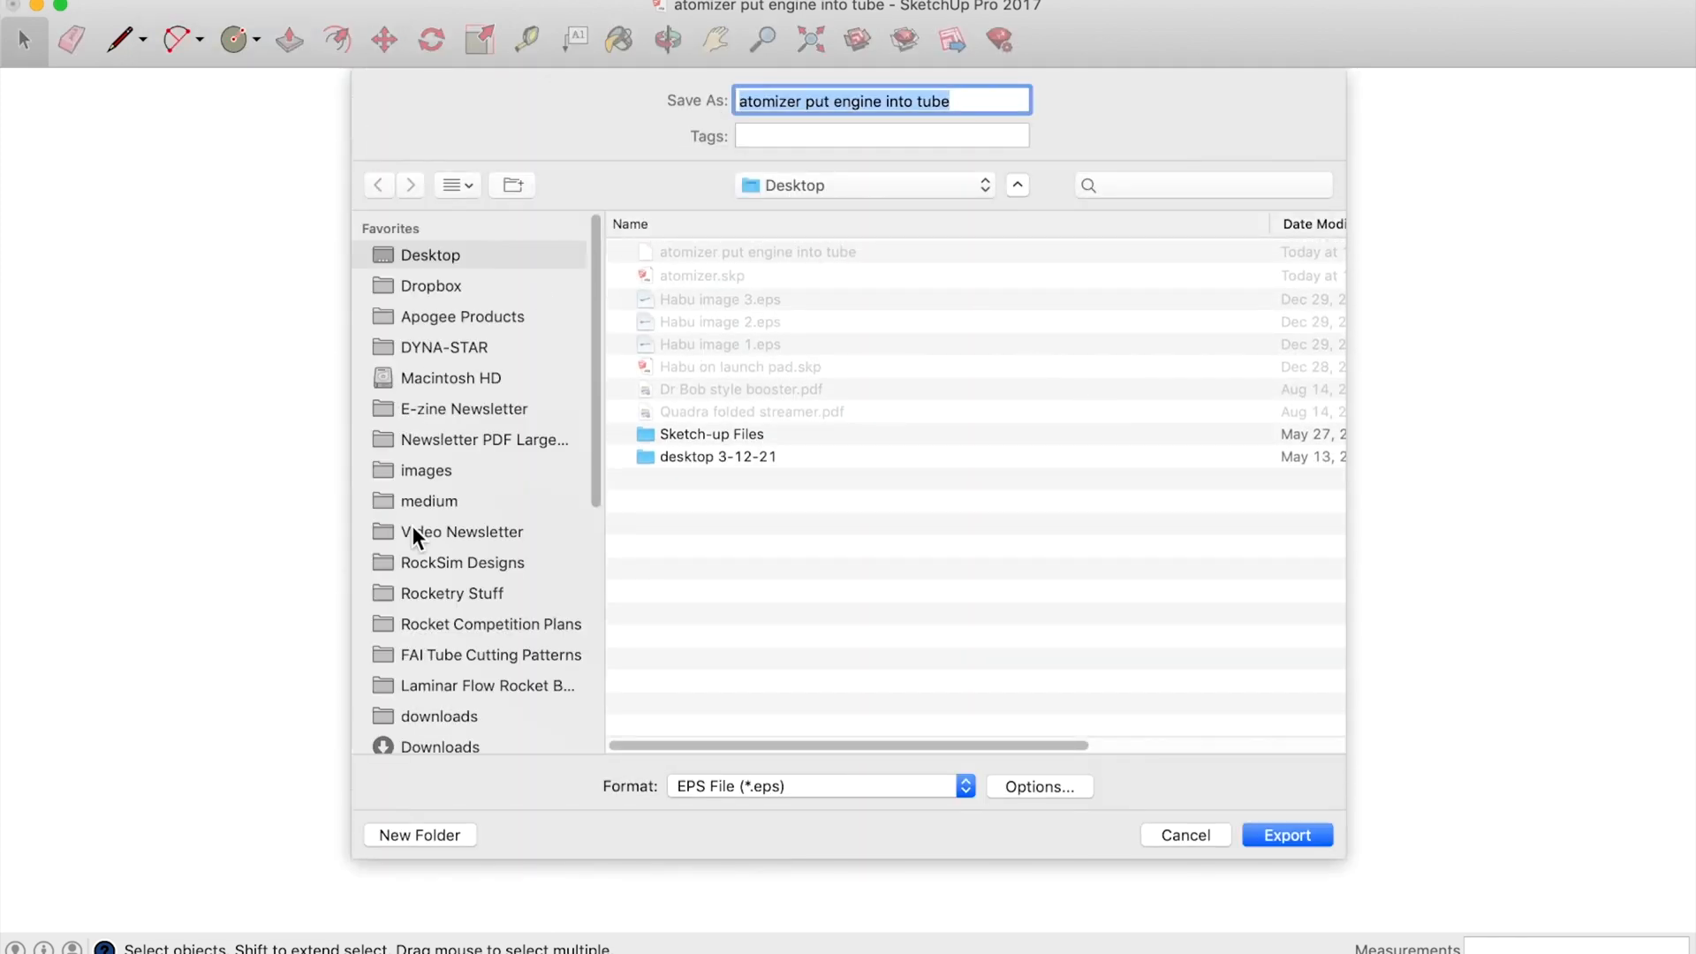
scroll(468, 609, down, 10)
click(461, 615)
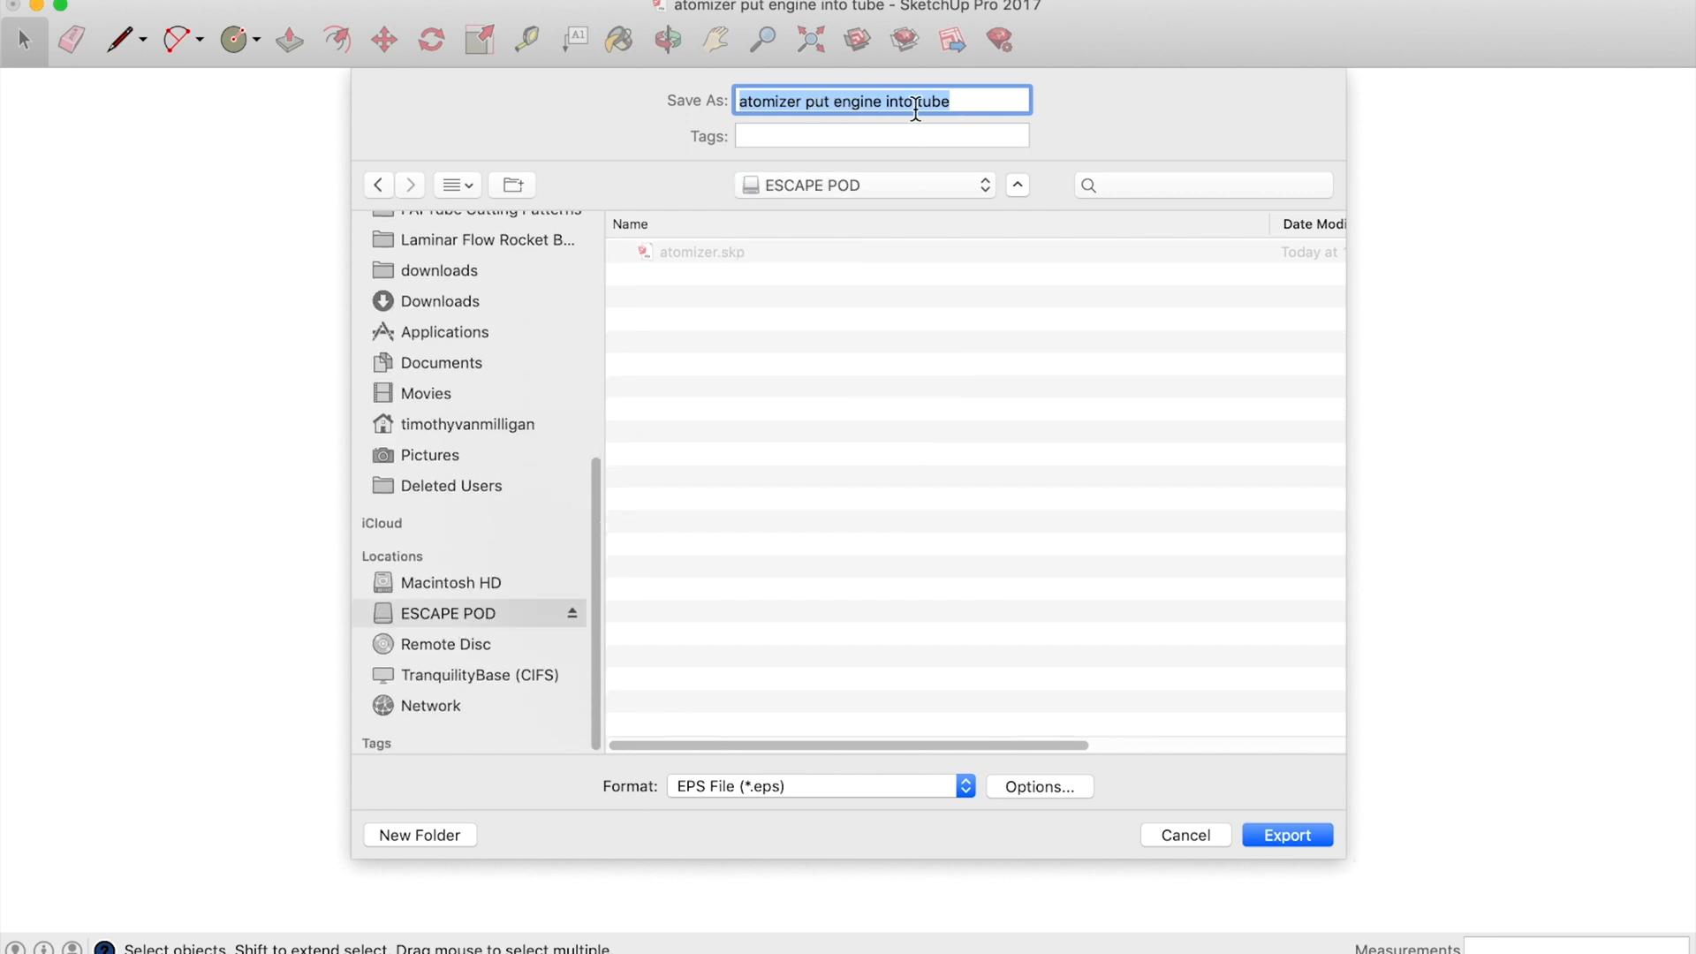
click(955, 102)
text(final)
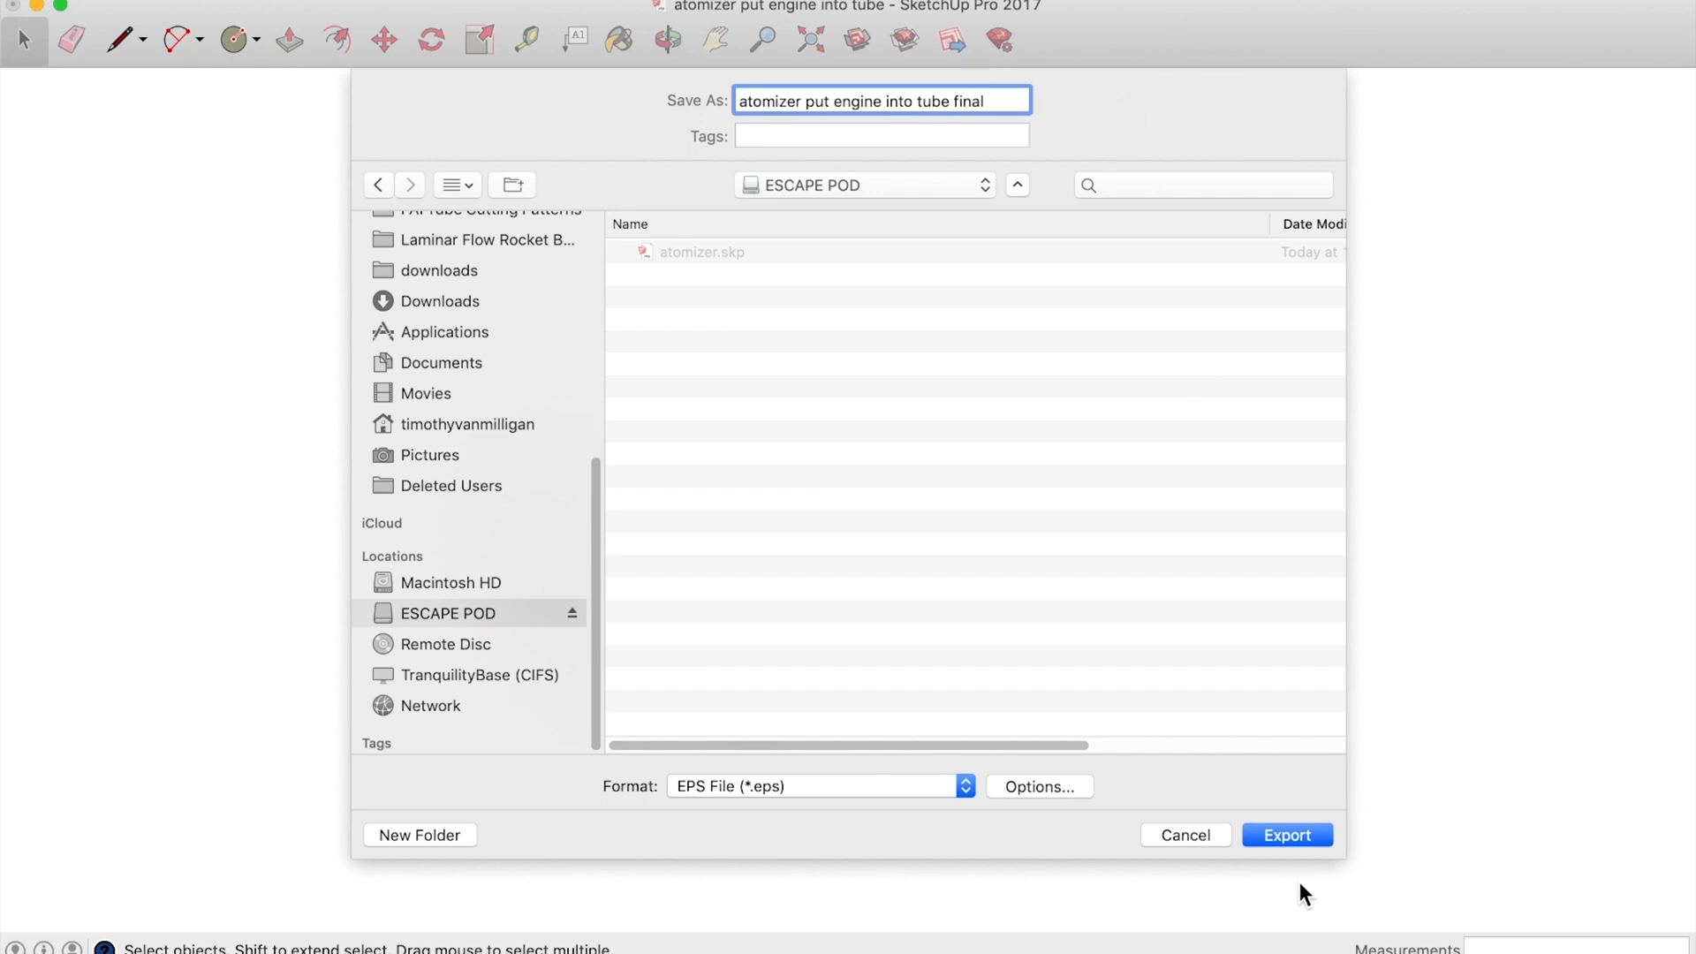
click(1304, 835)
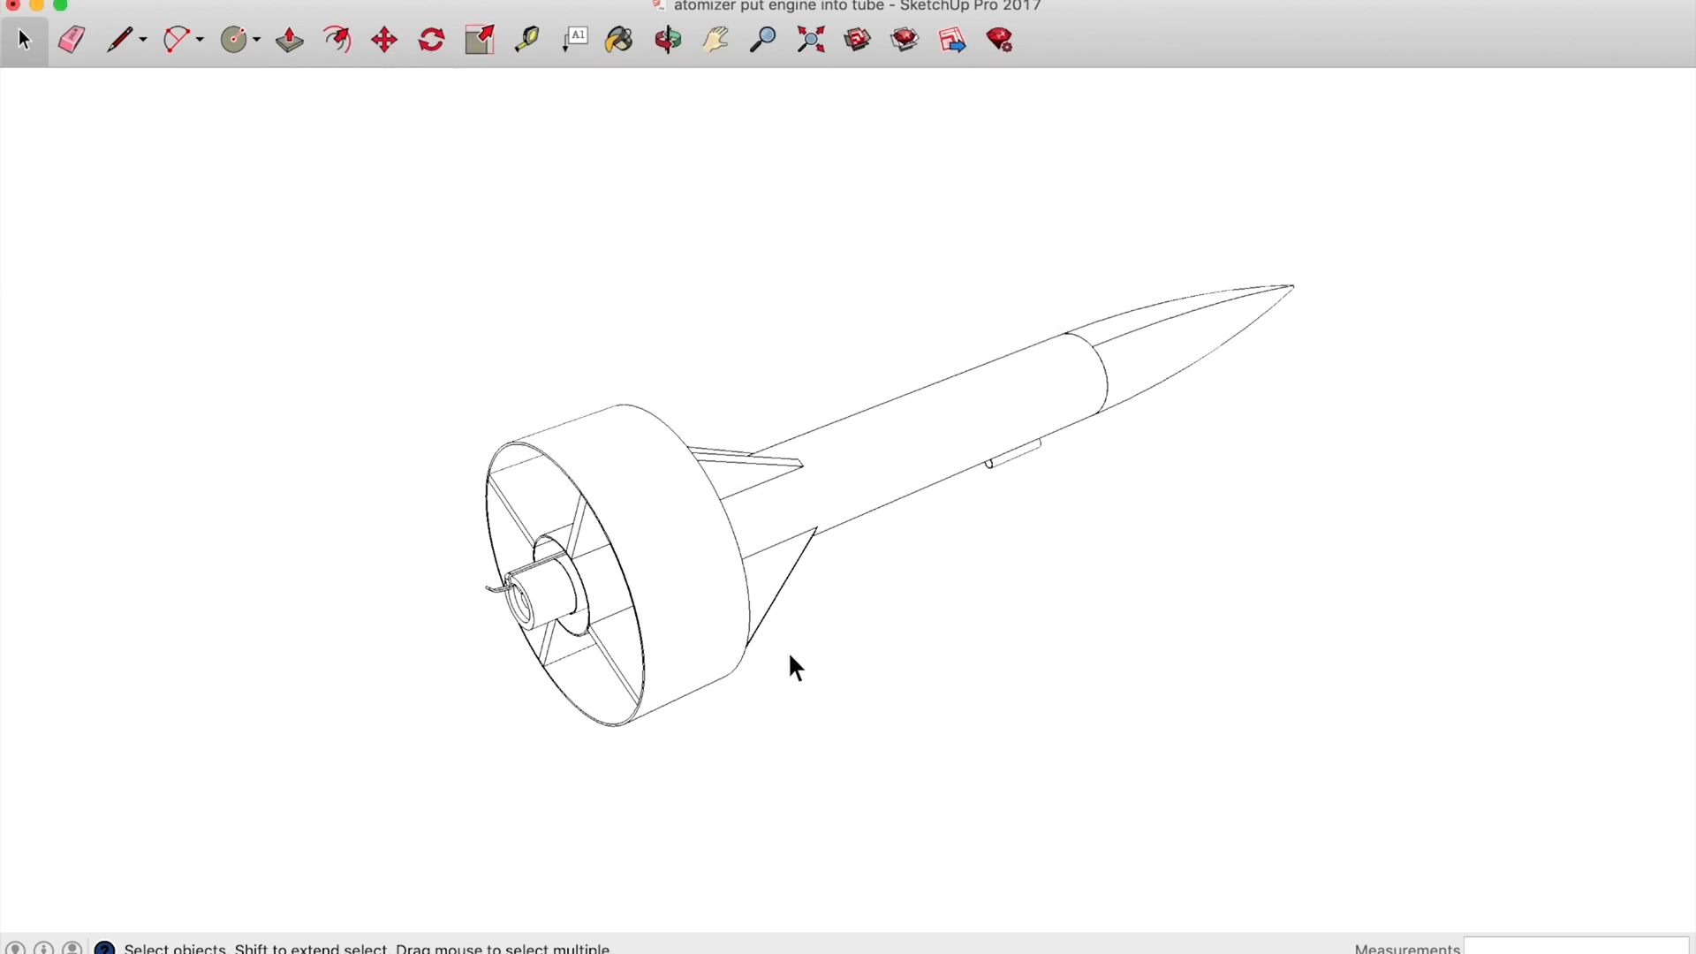
- Inside the rocket group, move the engine about 0.088 m backward along the rocket's axis, out of the tube
click(538, 607)
double_click(538, 606)
click(541, 611)
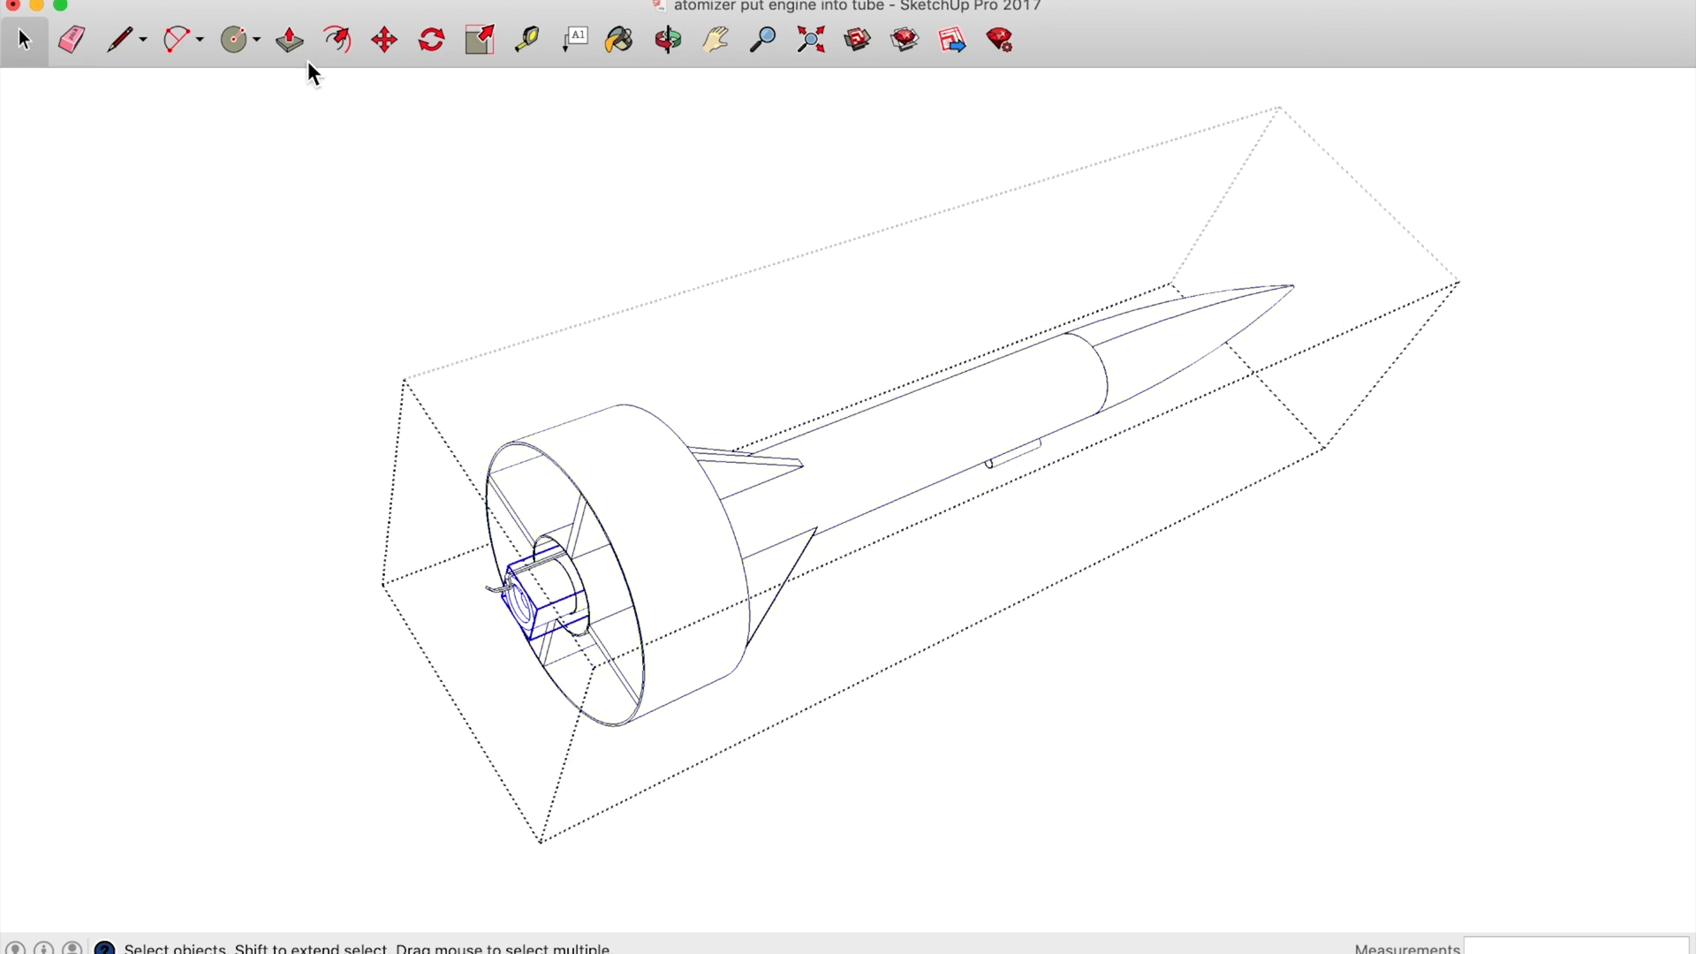
click(385, 39)
click(537, 608)
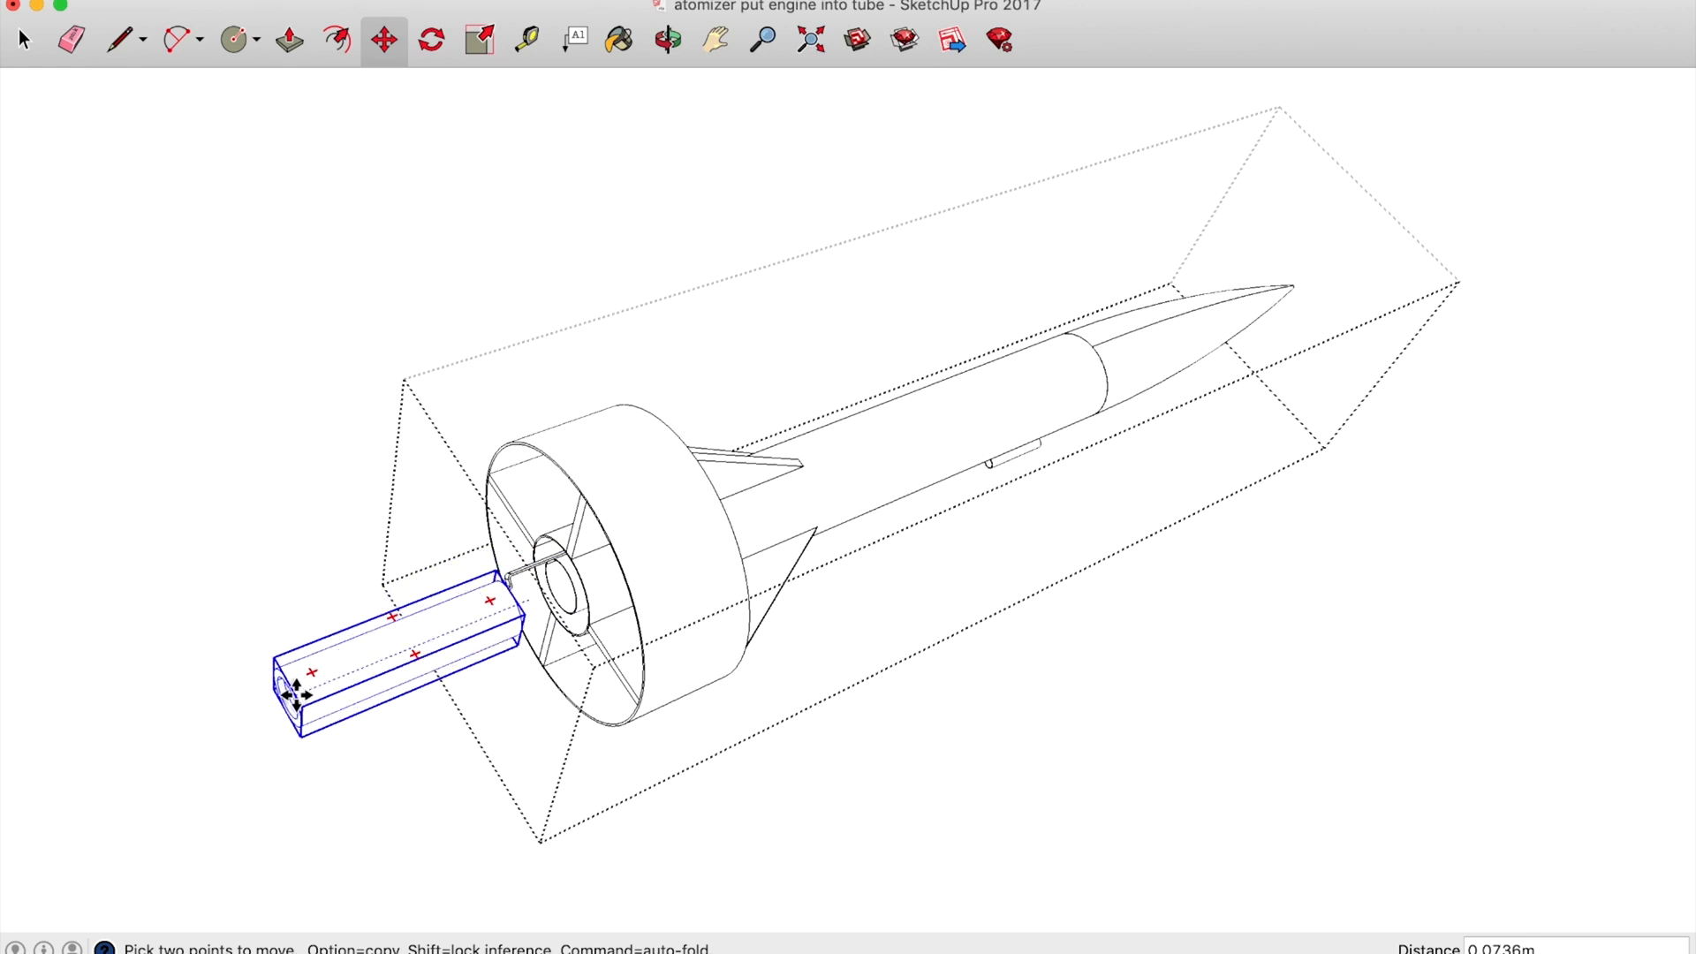
click(224, 644)
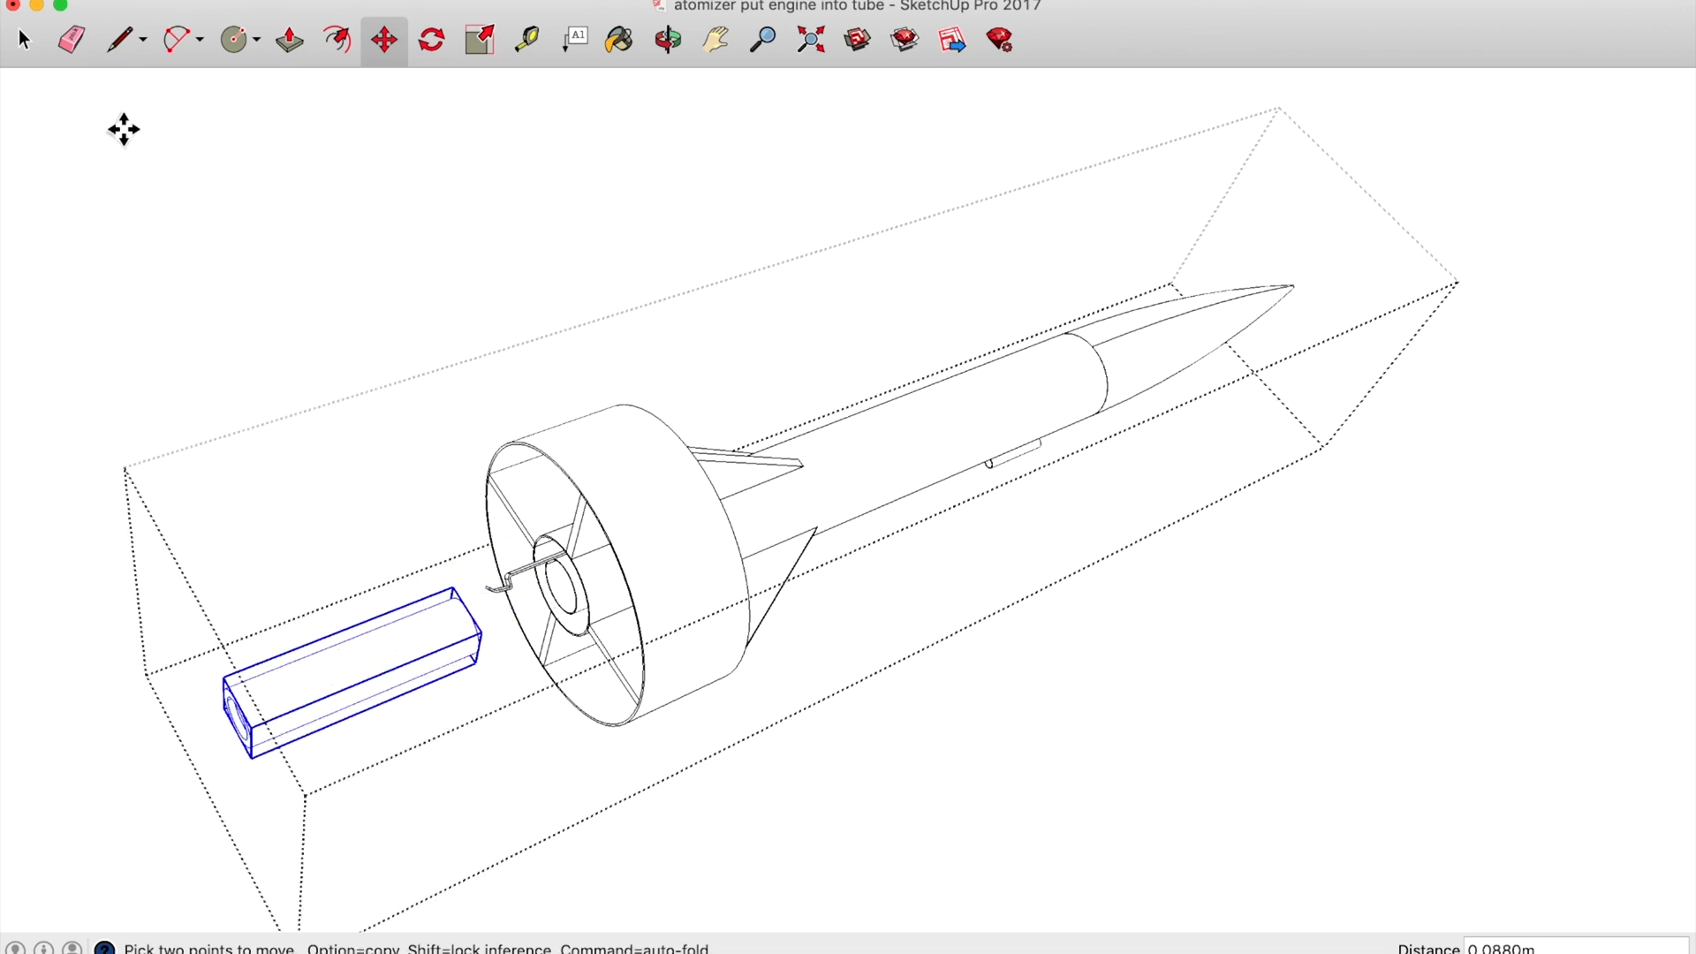
click(23, 43)
click(143, 214)
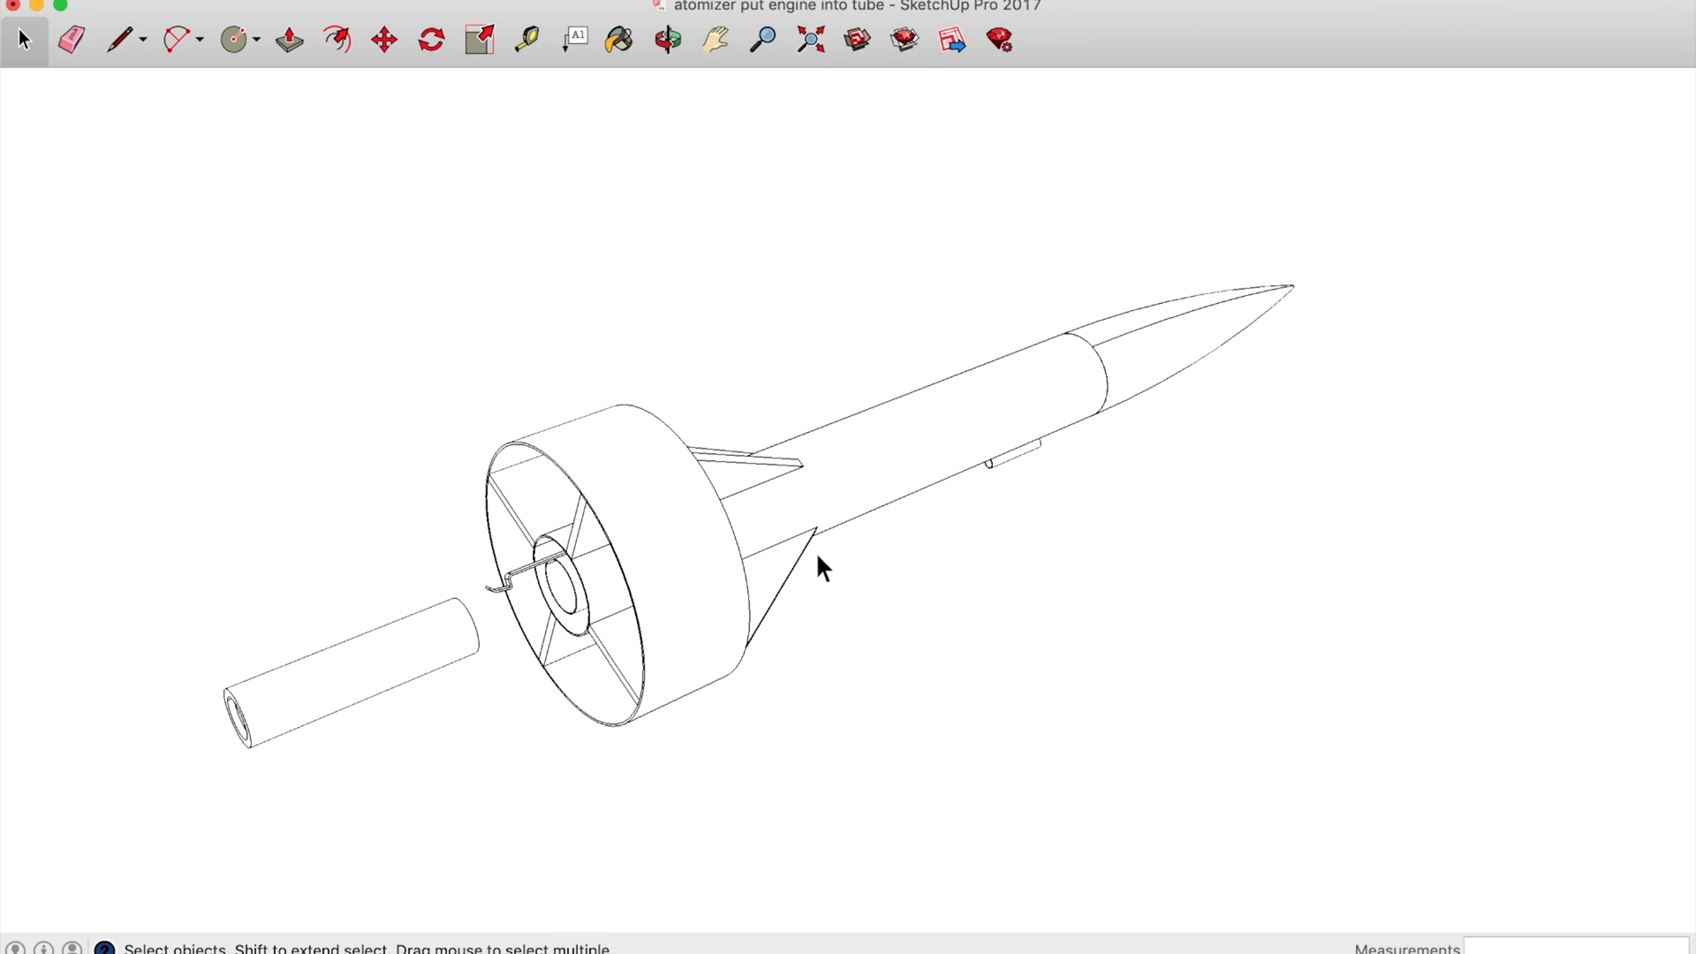
- Export the pulled-out engine view as a 2D EPS graphic named "atomizer put engine out of tube" on ESCAPE POD
click(82, 0)
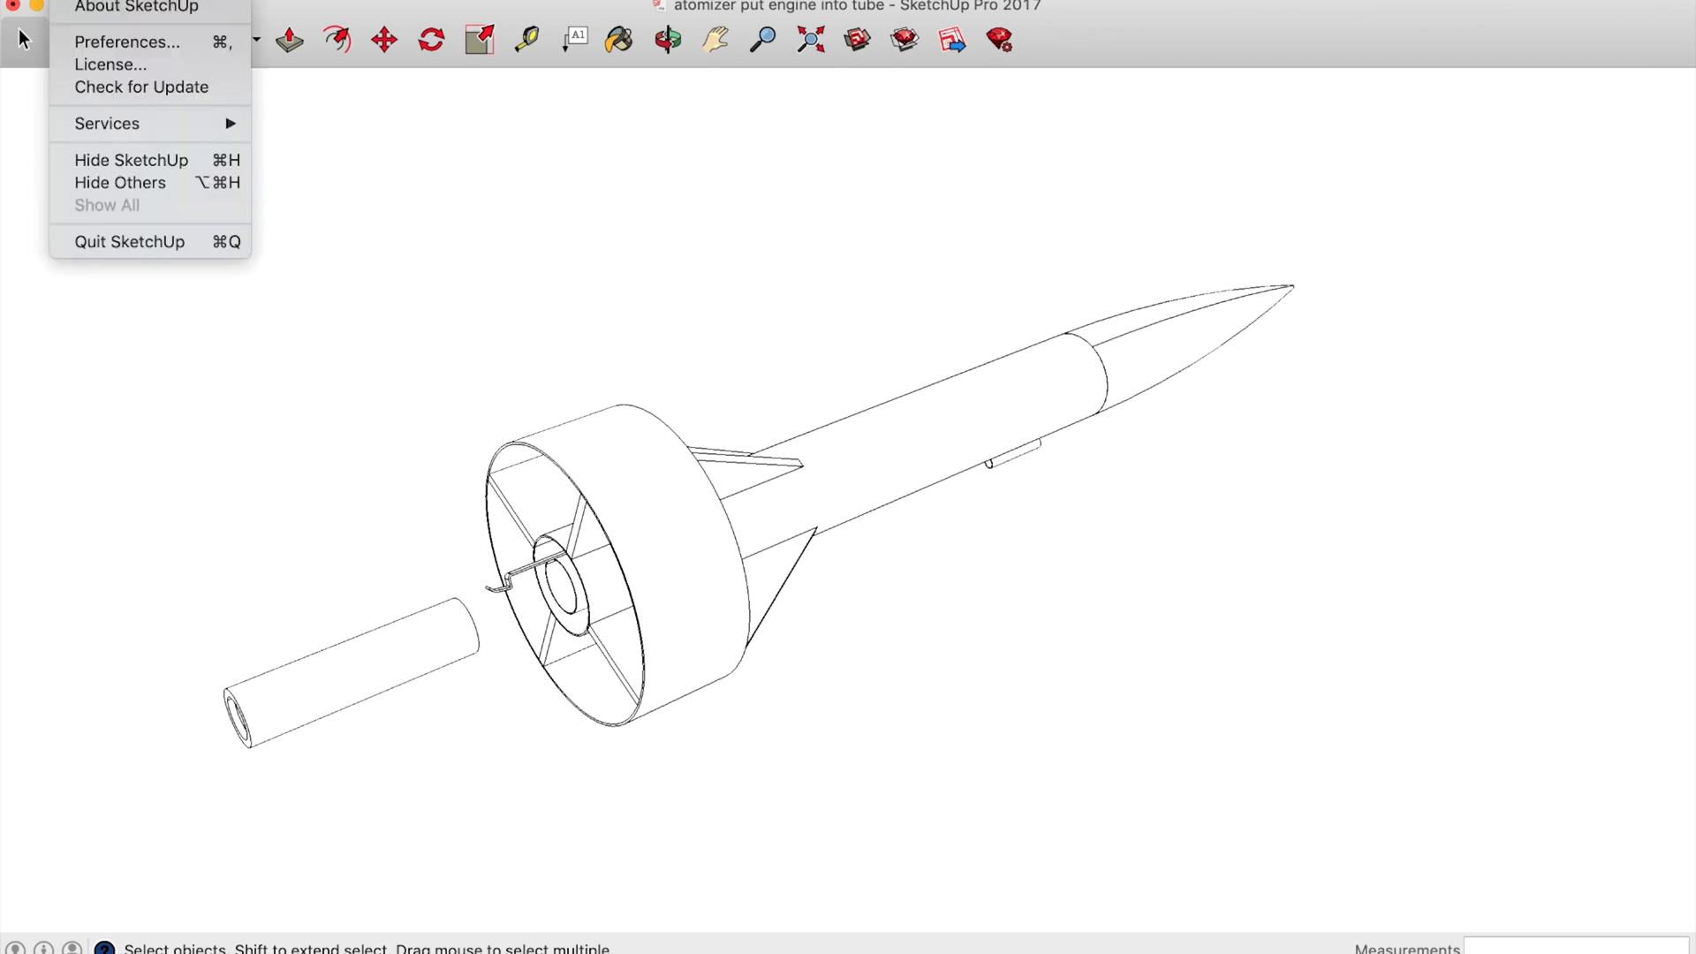
mouse_move(175, 0)
mouse_move(265, 318)
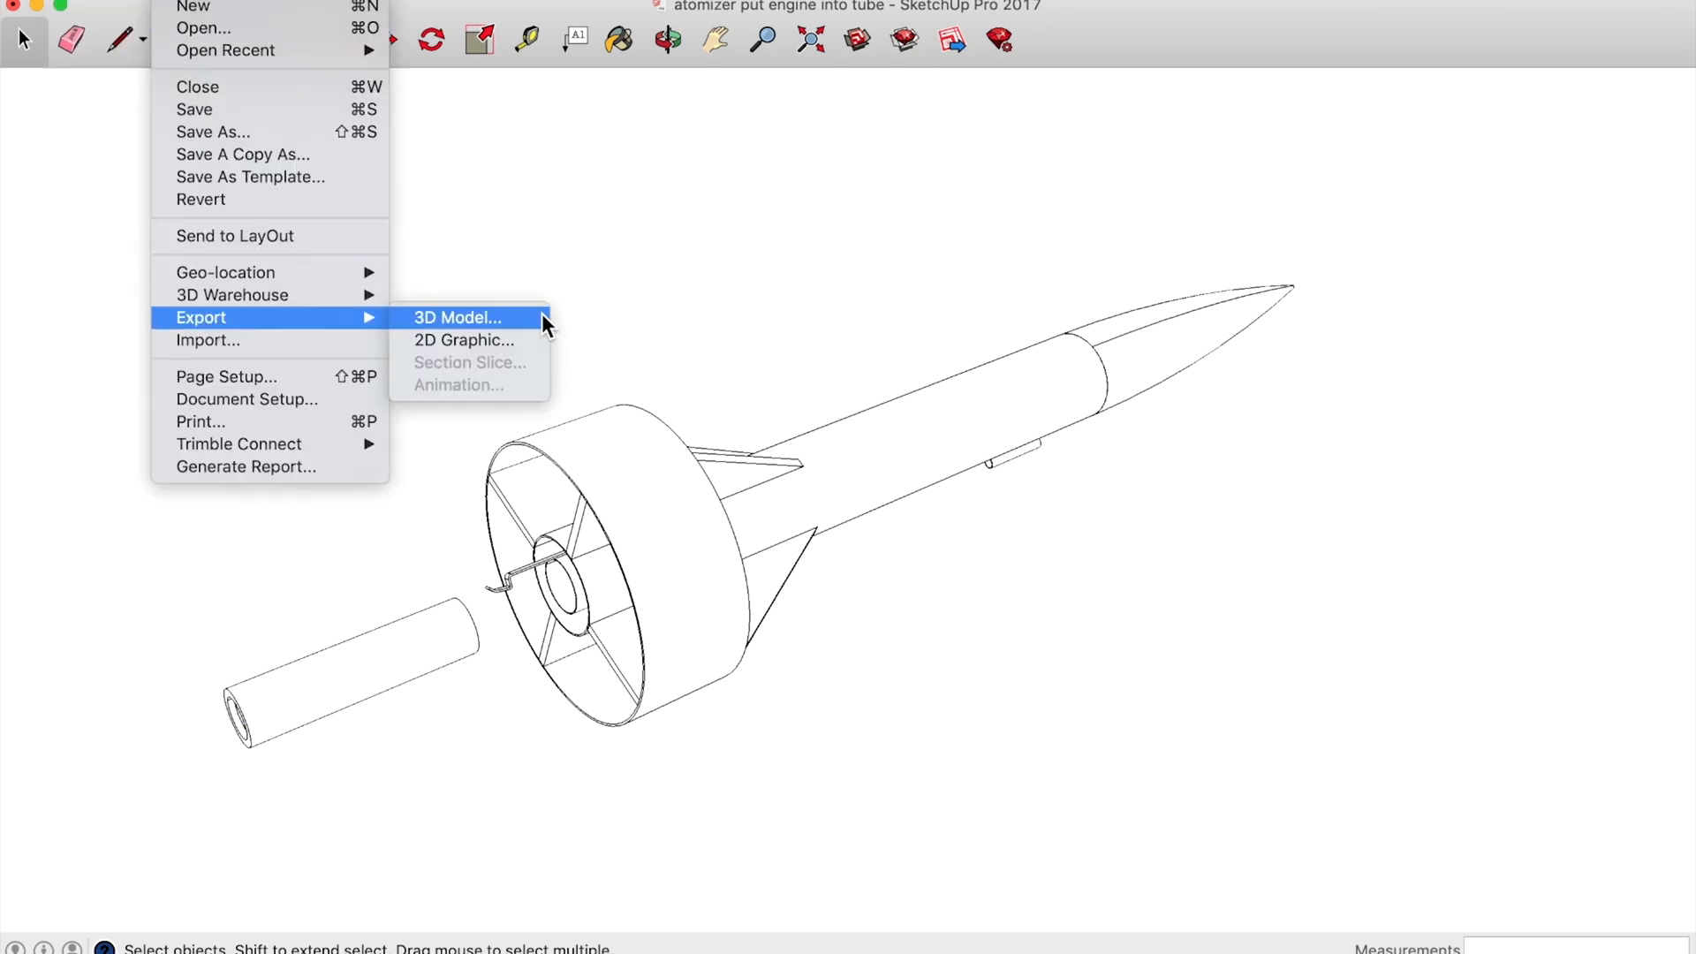
click(458, 343)
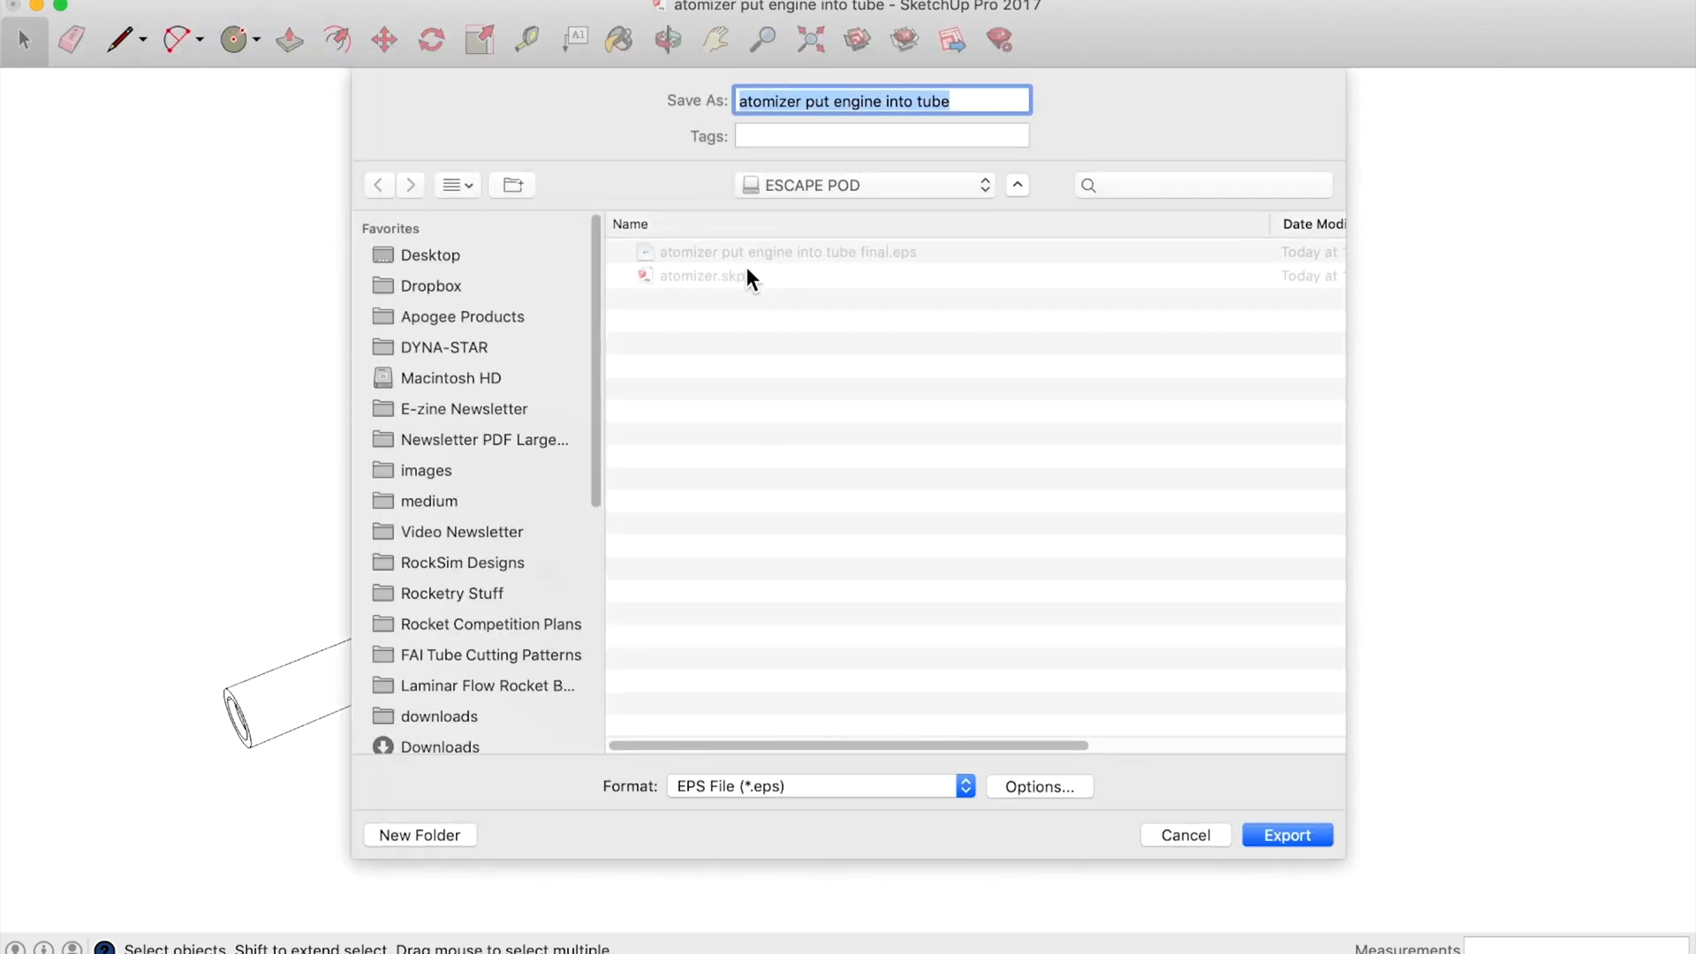
click(930, 104)
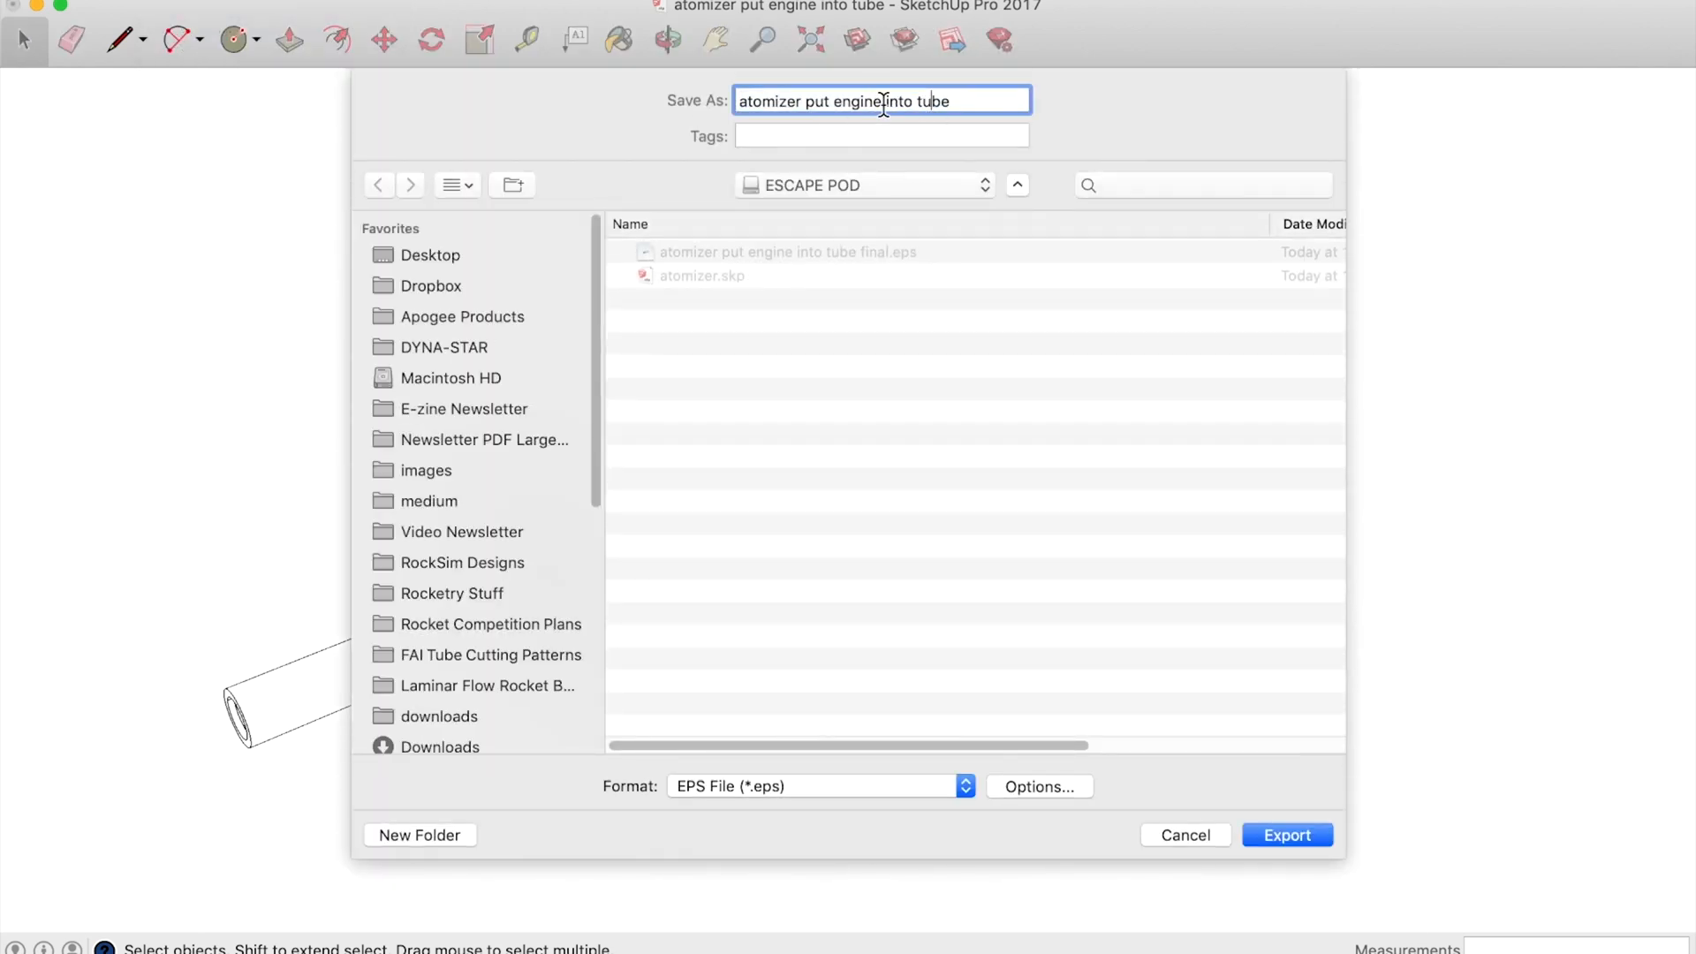
drag(887, 103, 1011, 78)
text(out of tube)
click(1269, 832)
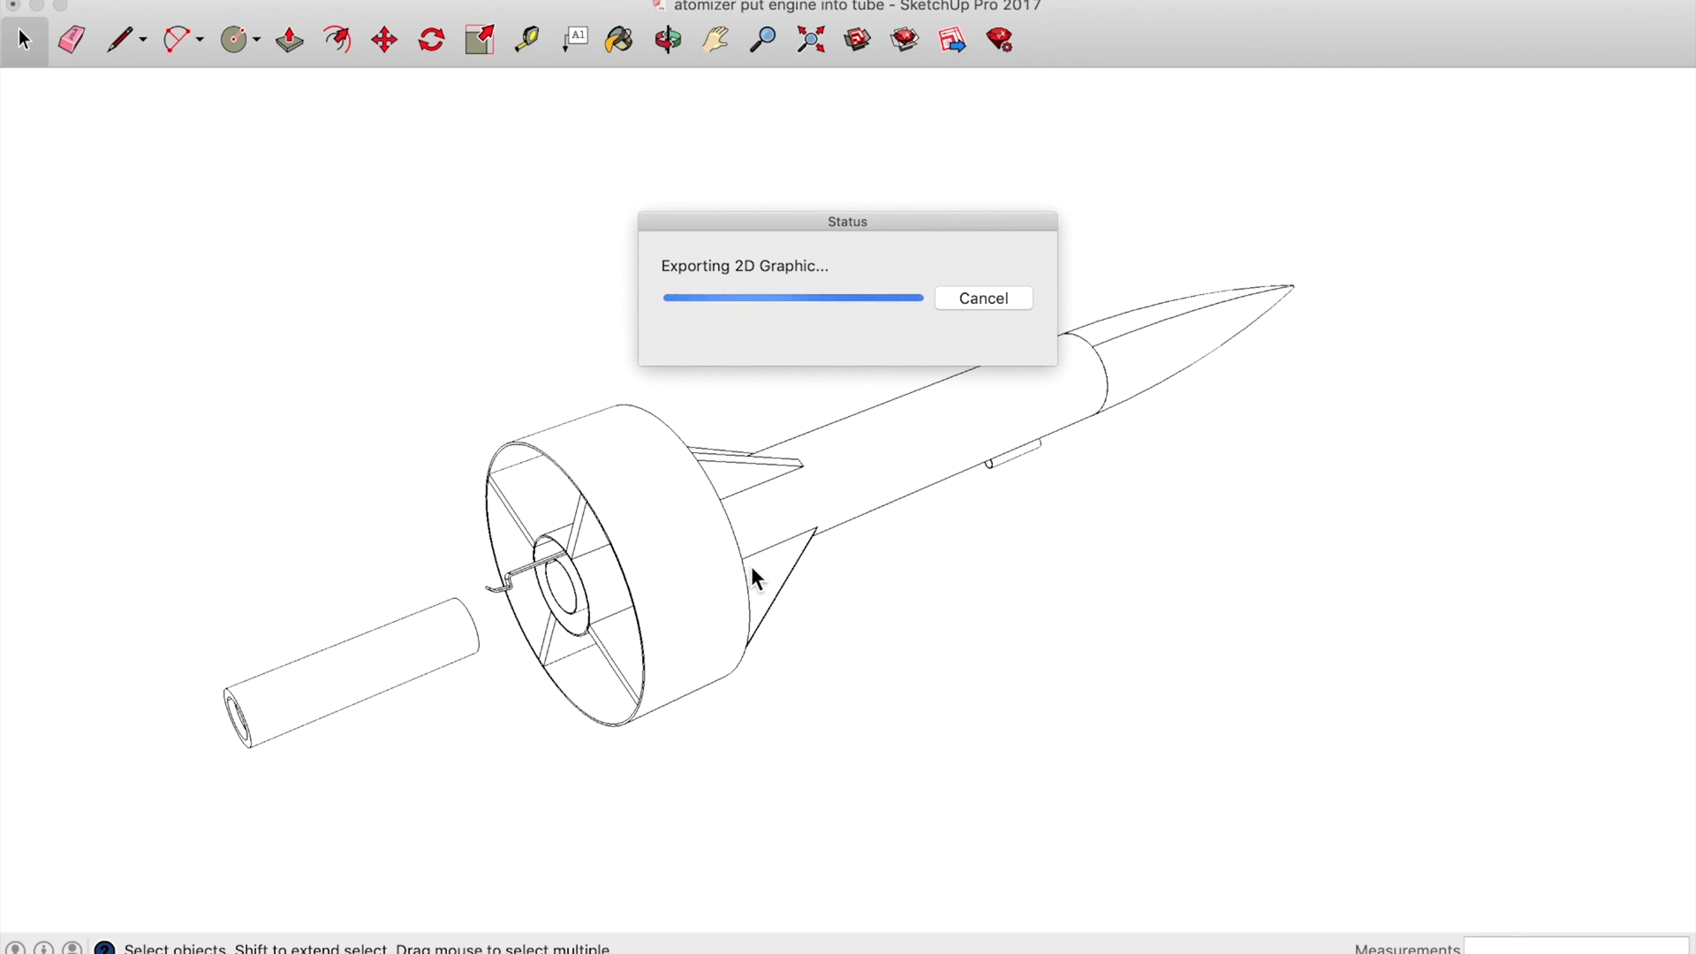
- Delete the engine from the rocket group and leave the group
click(359, 638)
double_click(359, 638)
click(359, 638)
key(Delete)
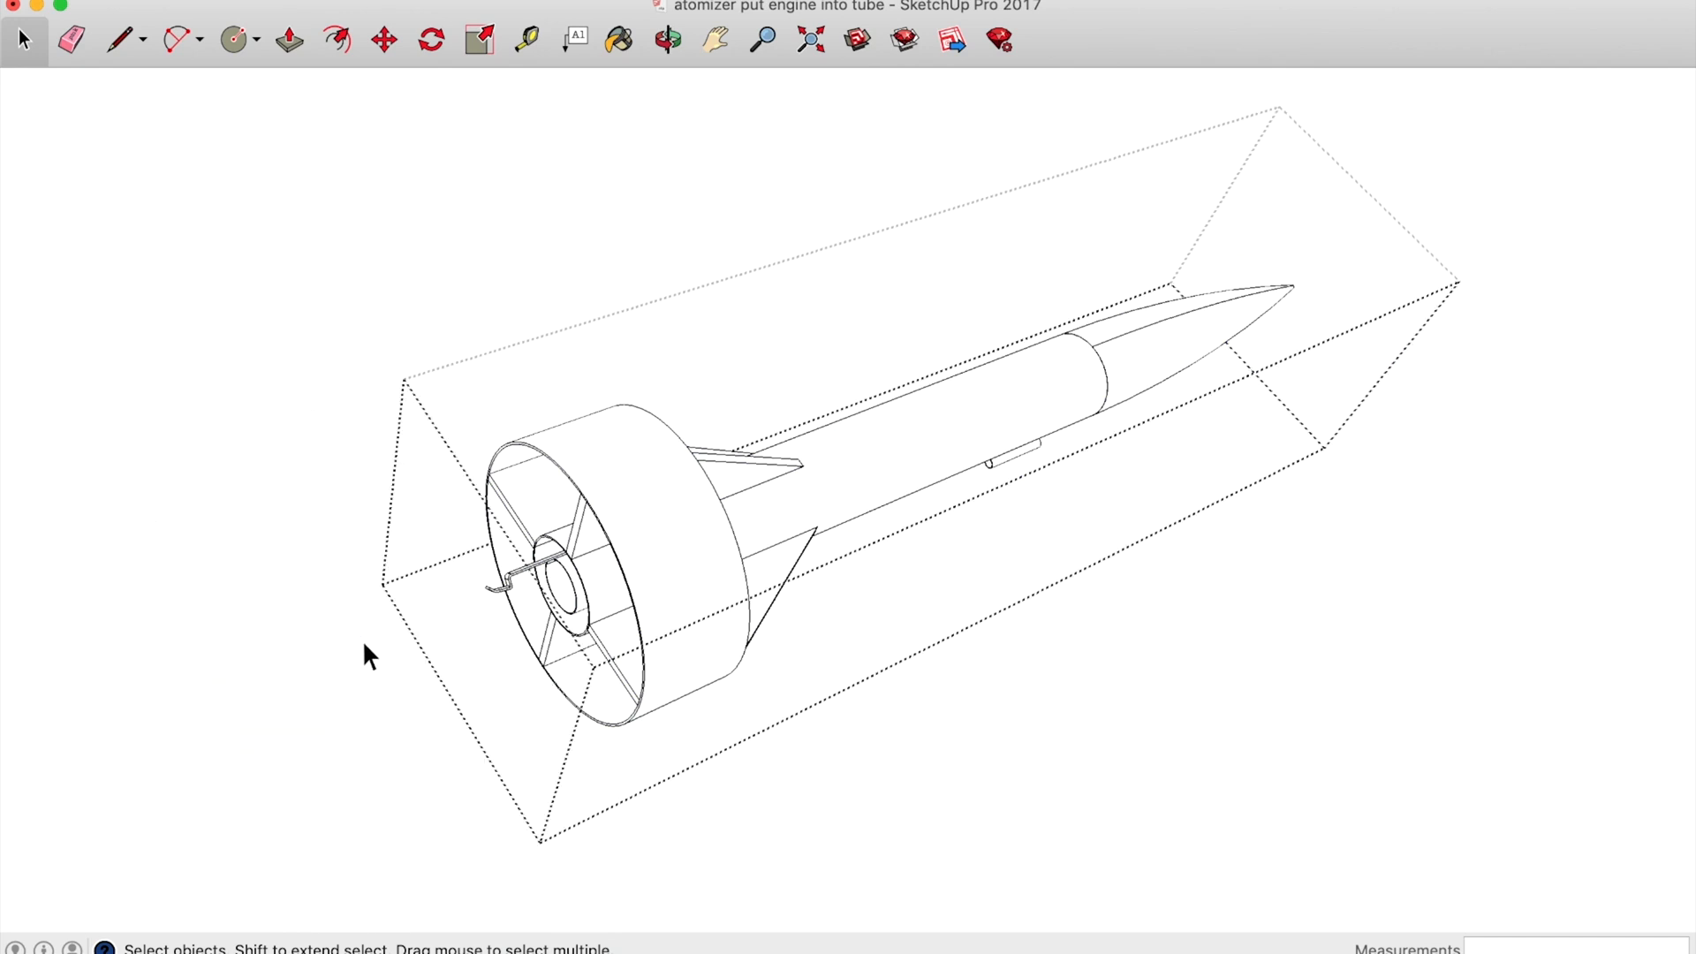
click(465, 320)
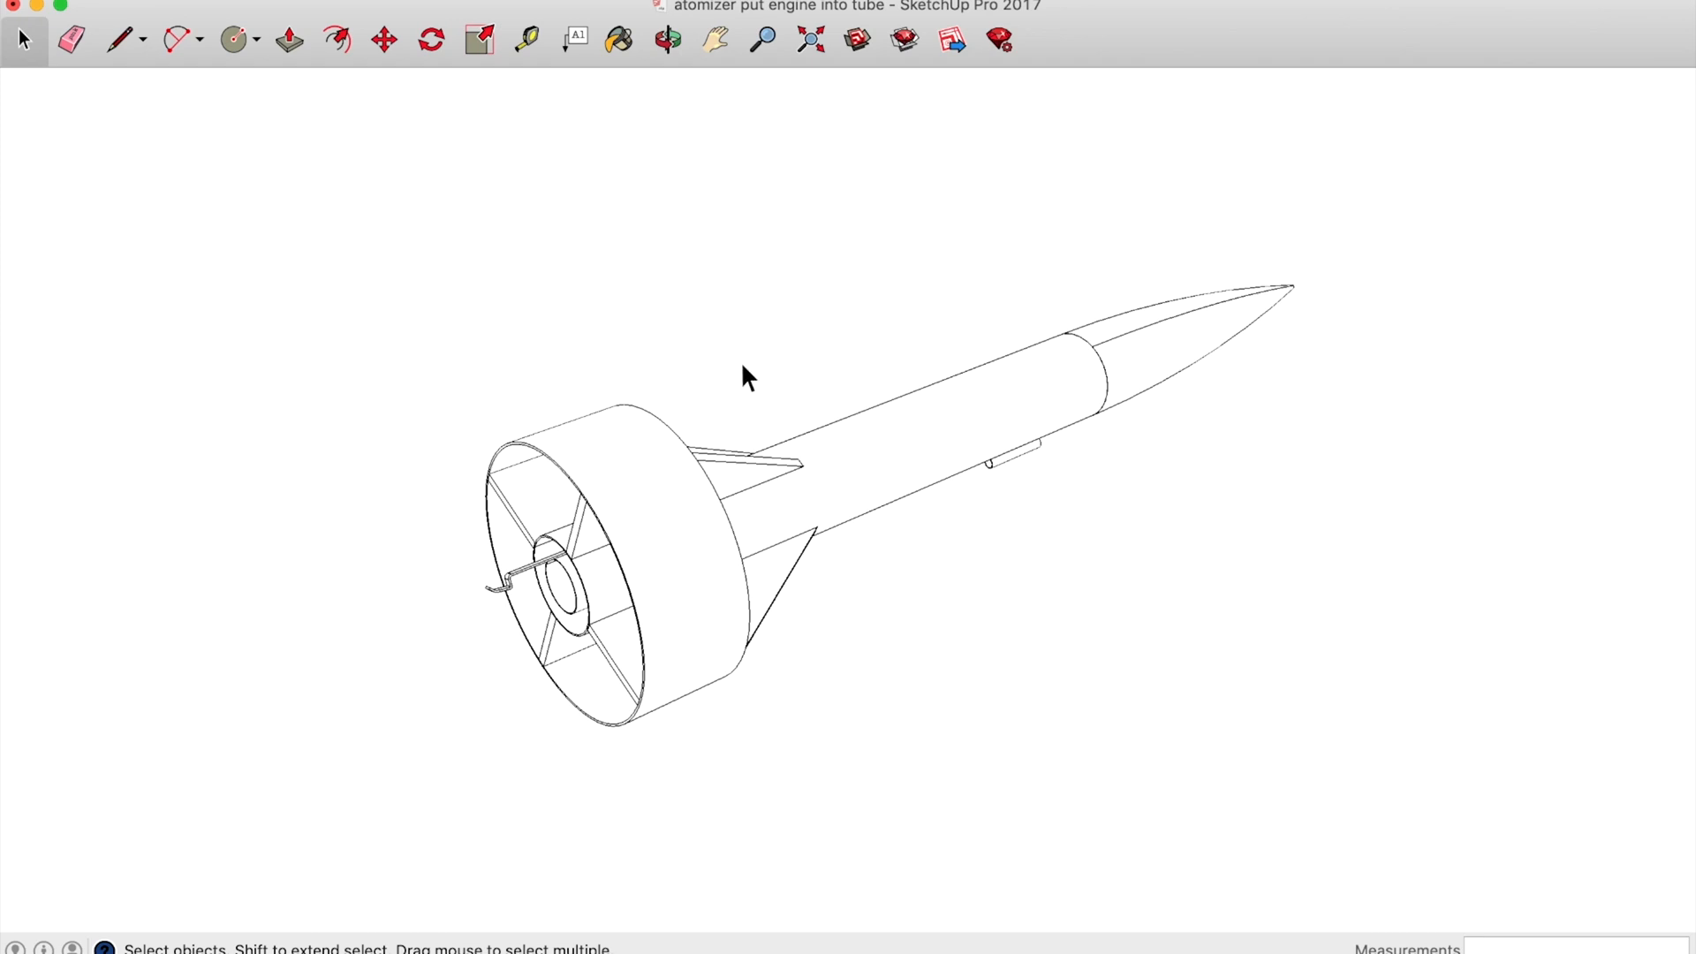
- Export the rocket without its engine as a 2D EPS graphic named "atomizer ring tail attachment" on ESCAPE POD
click(172, 0)
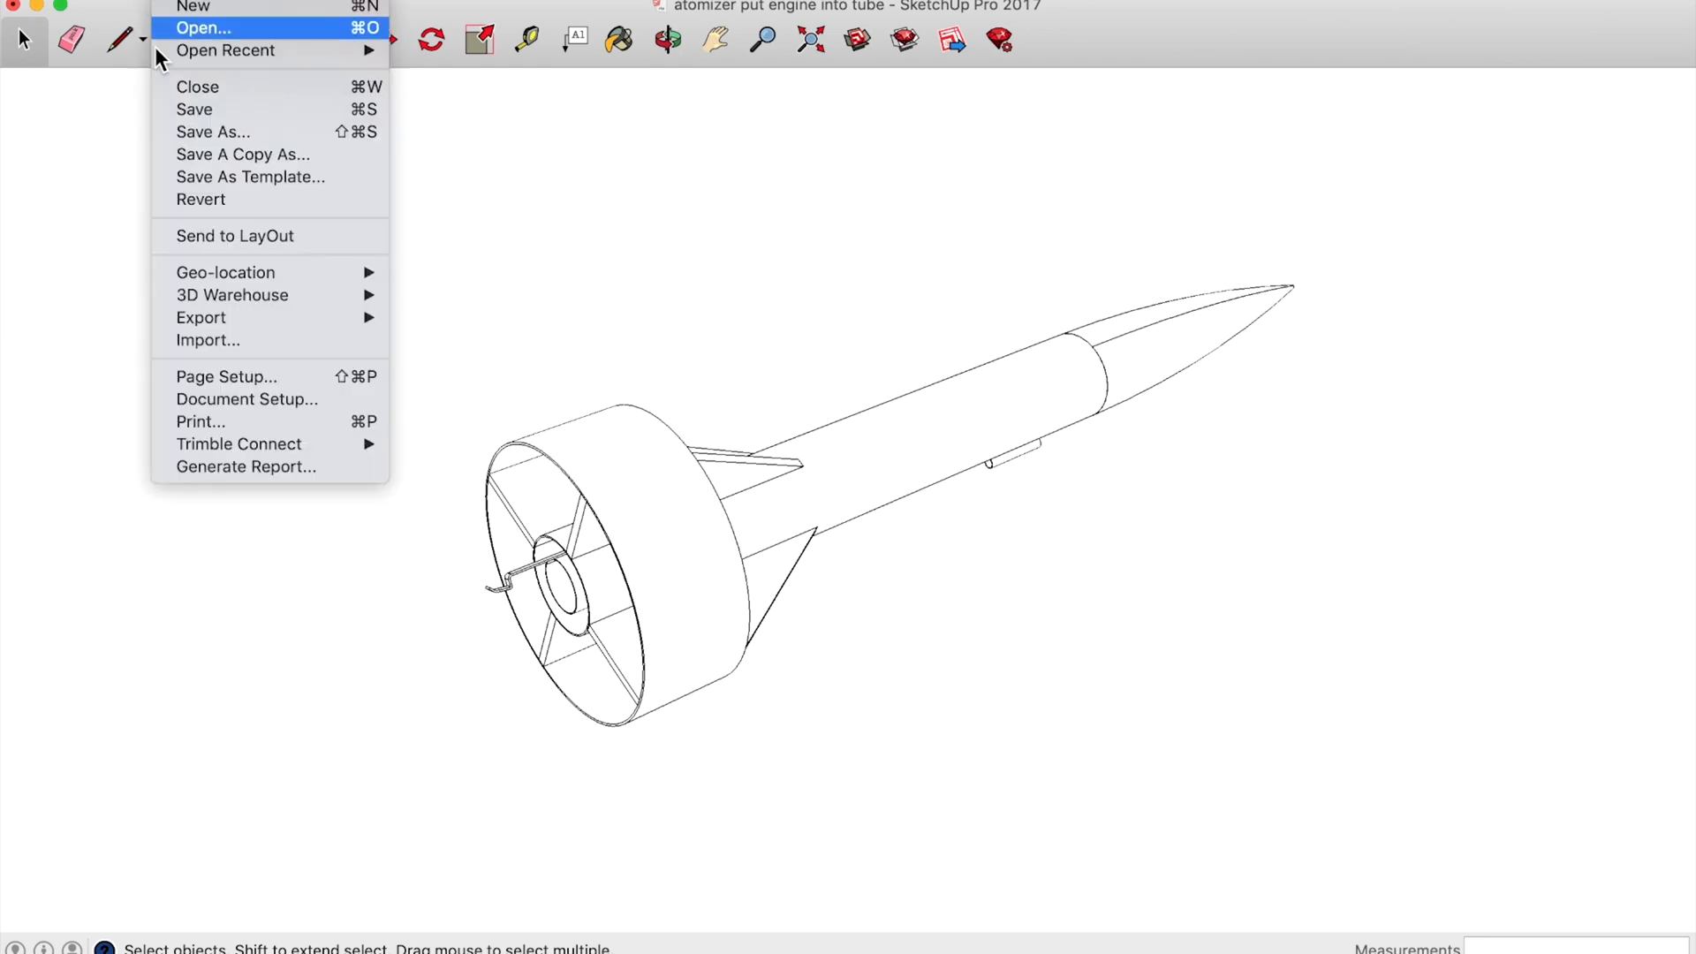
mouse_move(203, 332)
click(477, 342)
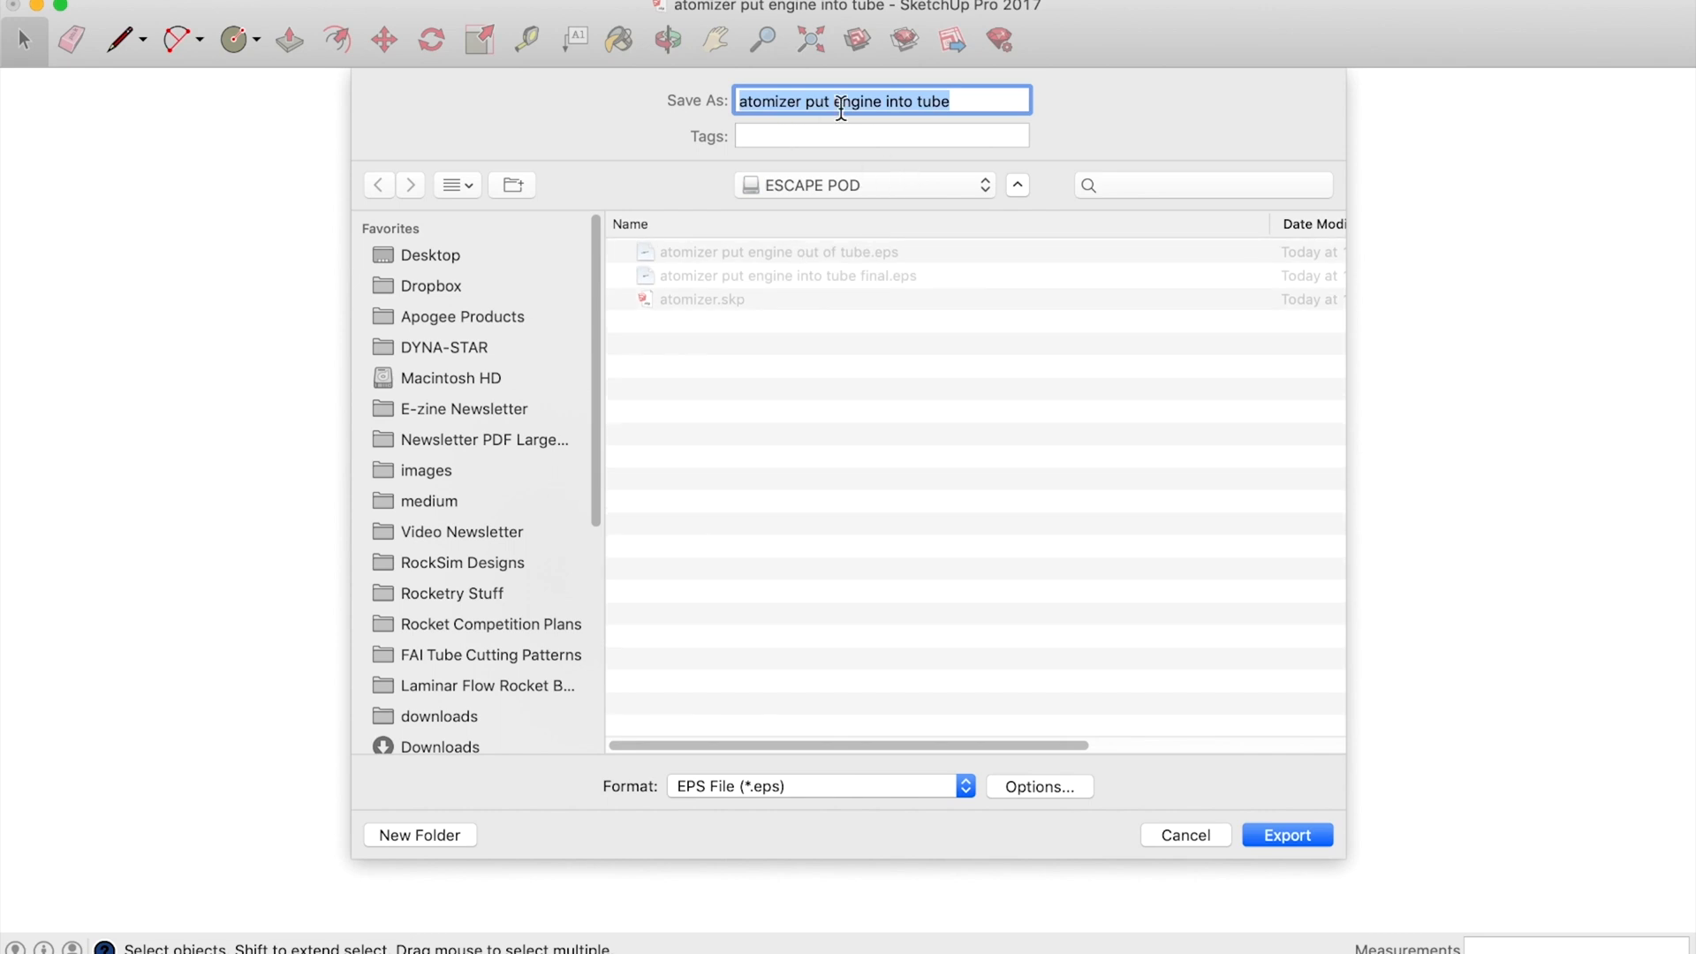
drag(805, 102, 1147, 101)
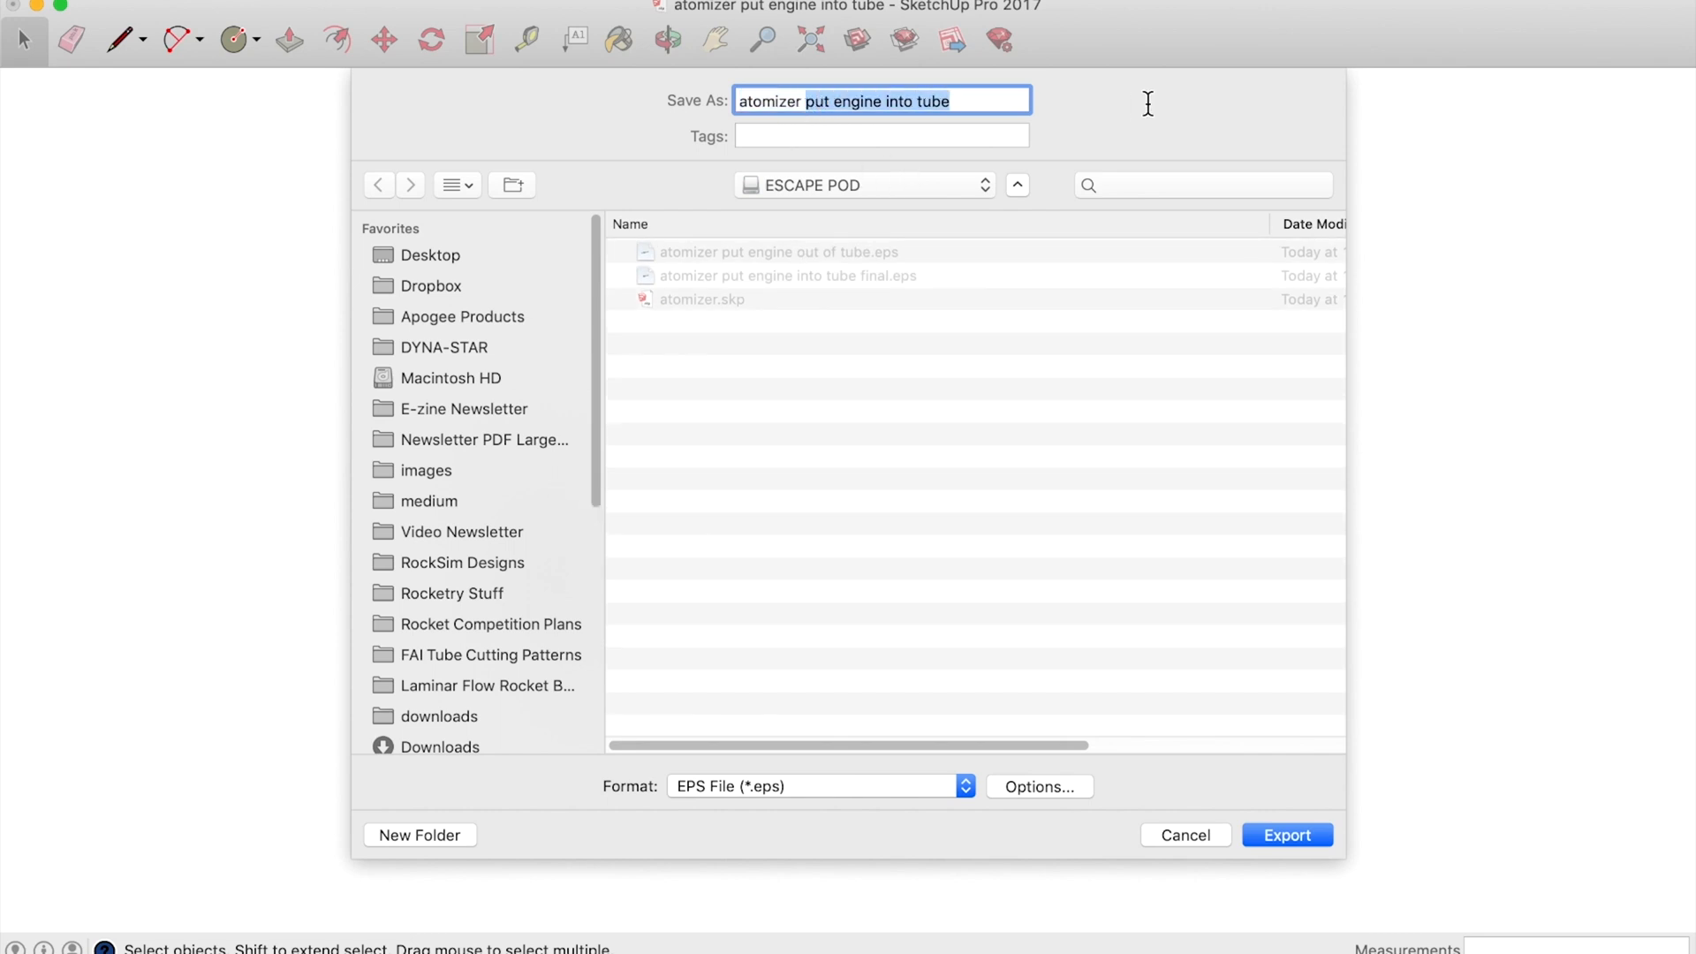
text(ring)
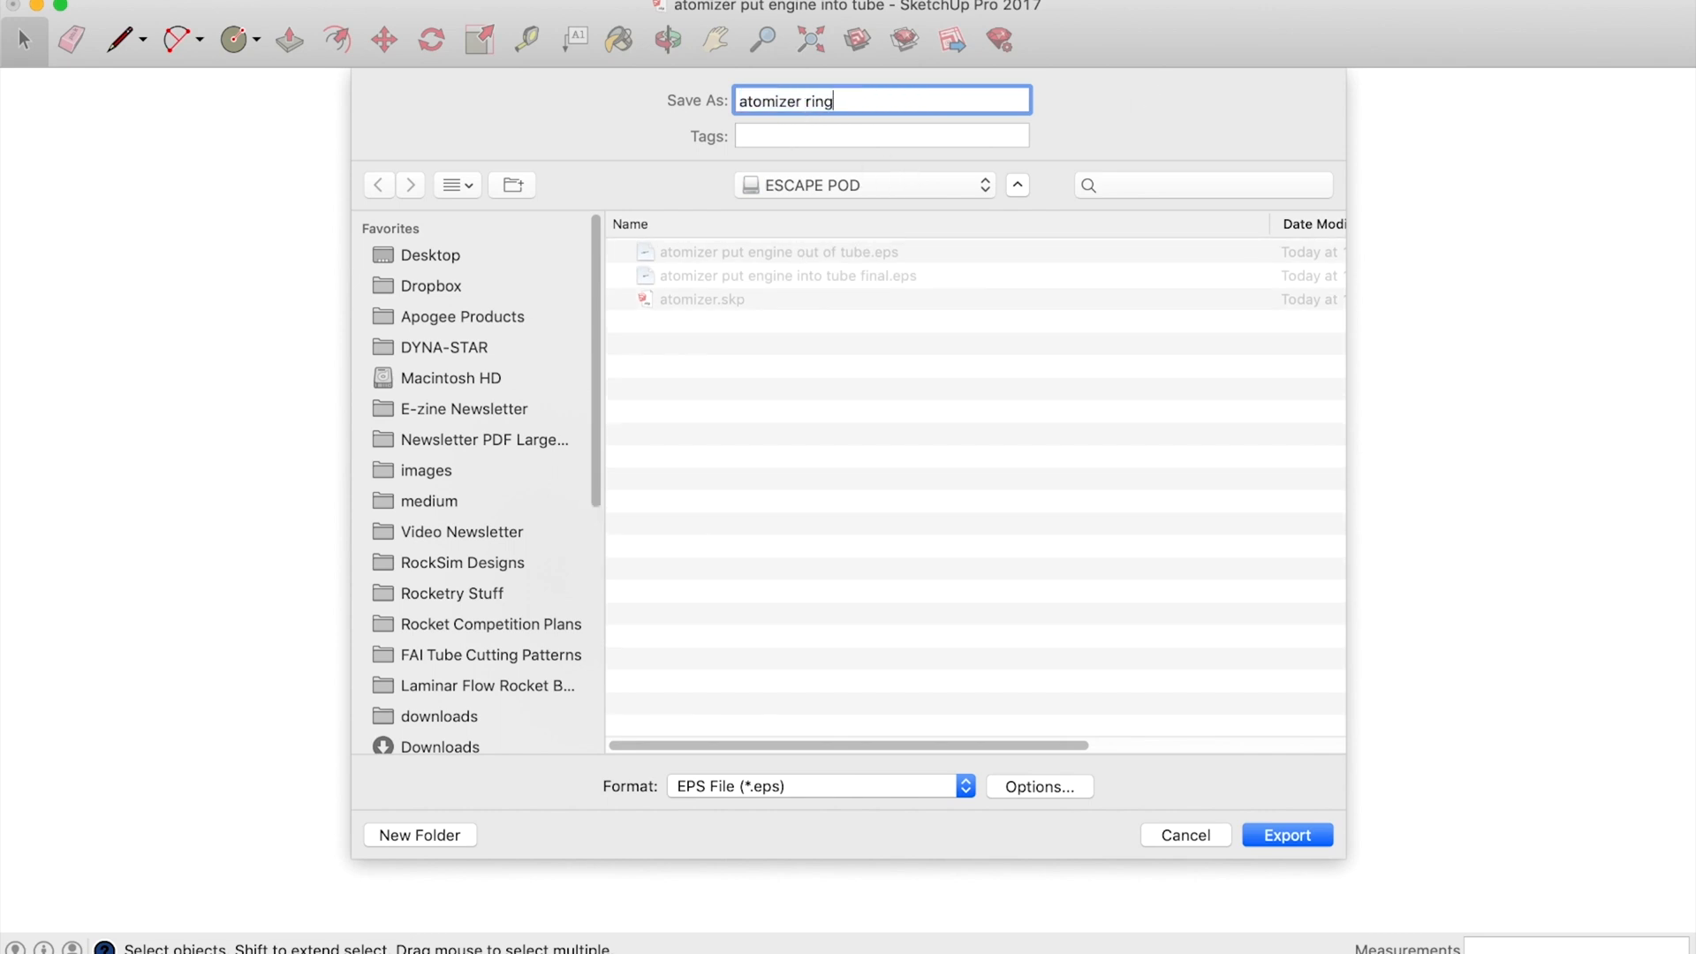
text( tail attach)
text(ment)
key(Return)
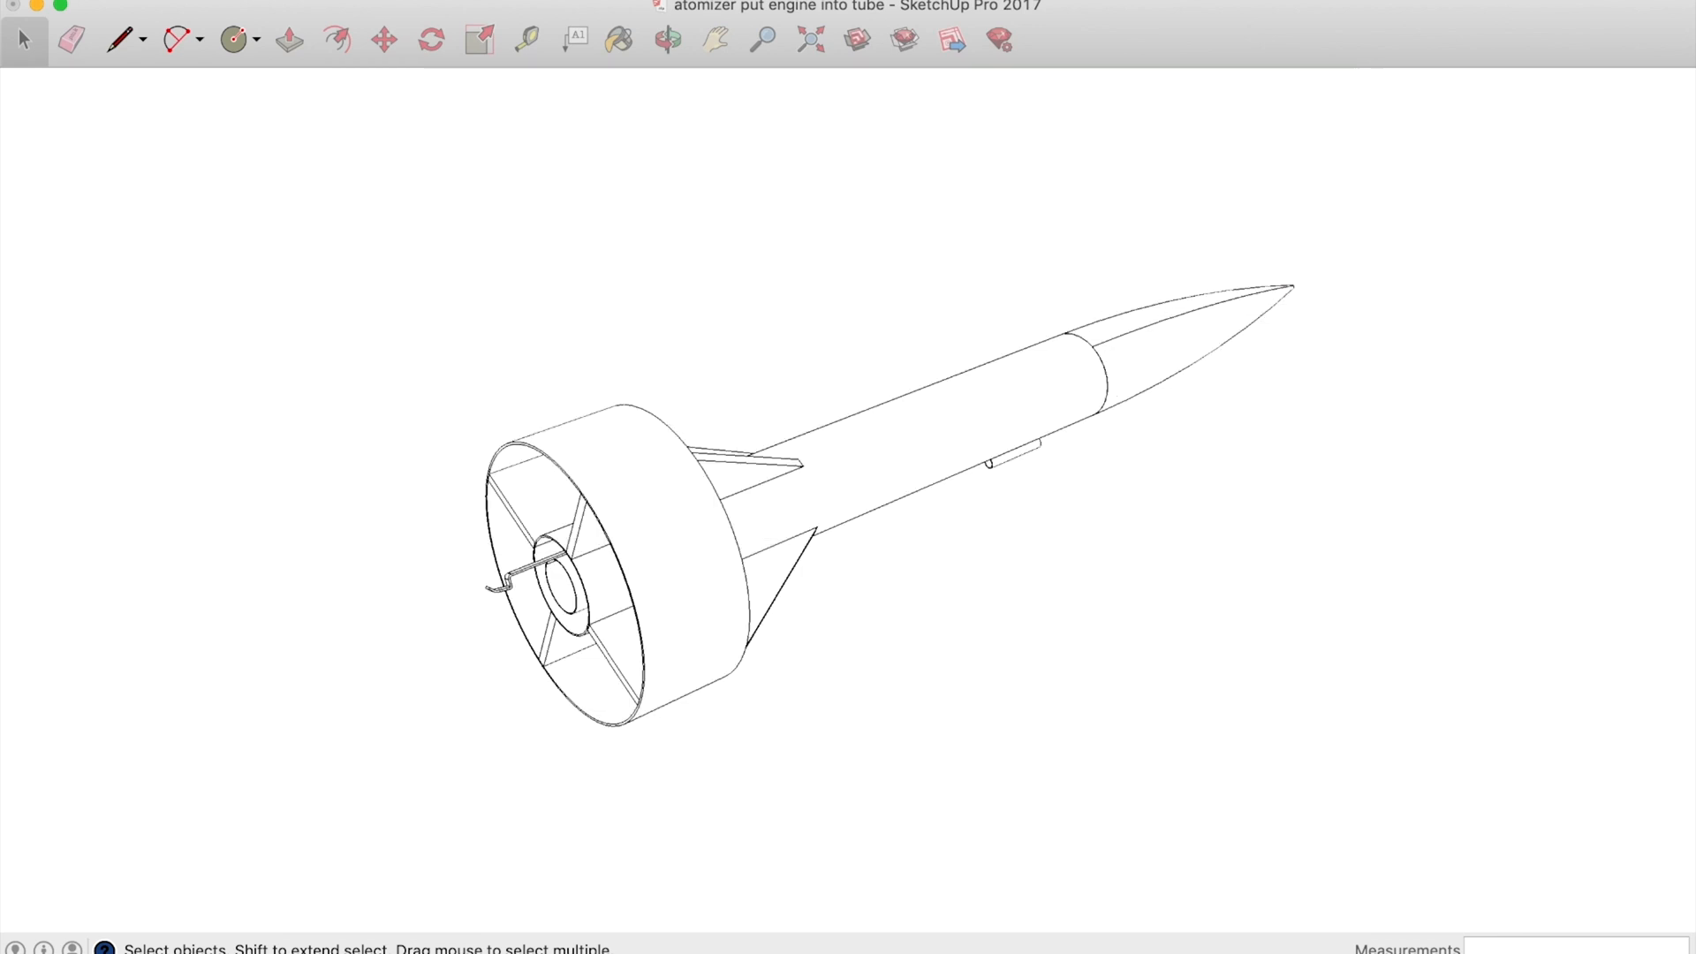
- Inside the rocket group, move the ring tail about 0.096 m backward along the rocket's axis, clear of the fins
double_click(592, 445)
click(592, 445)
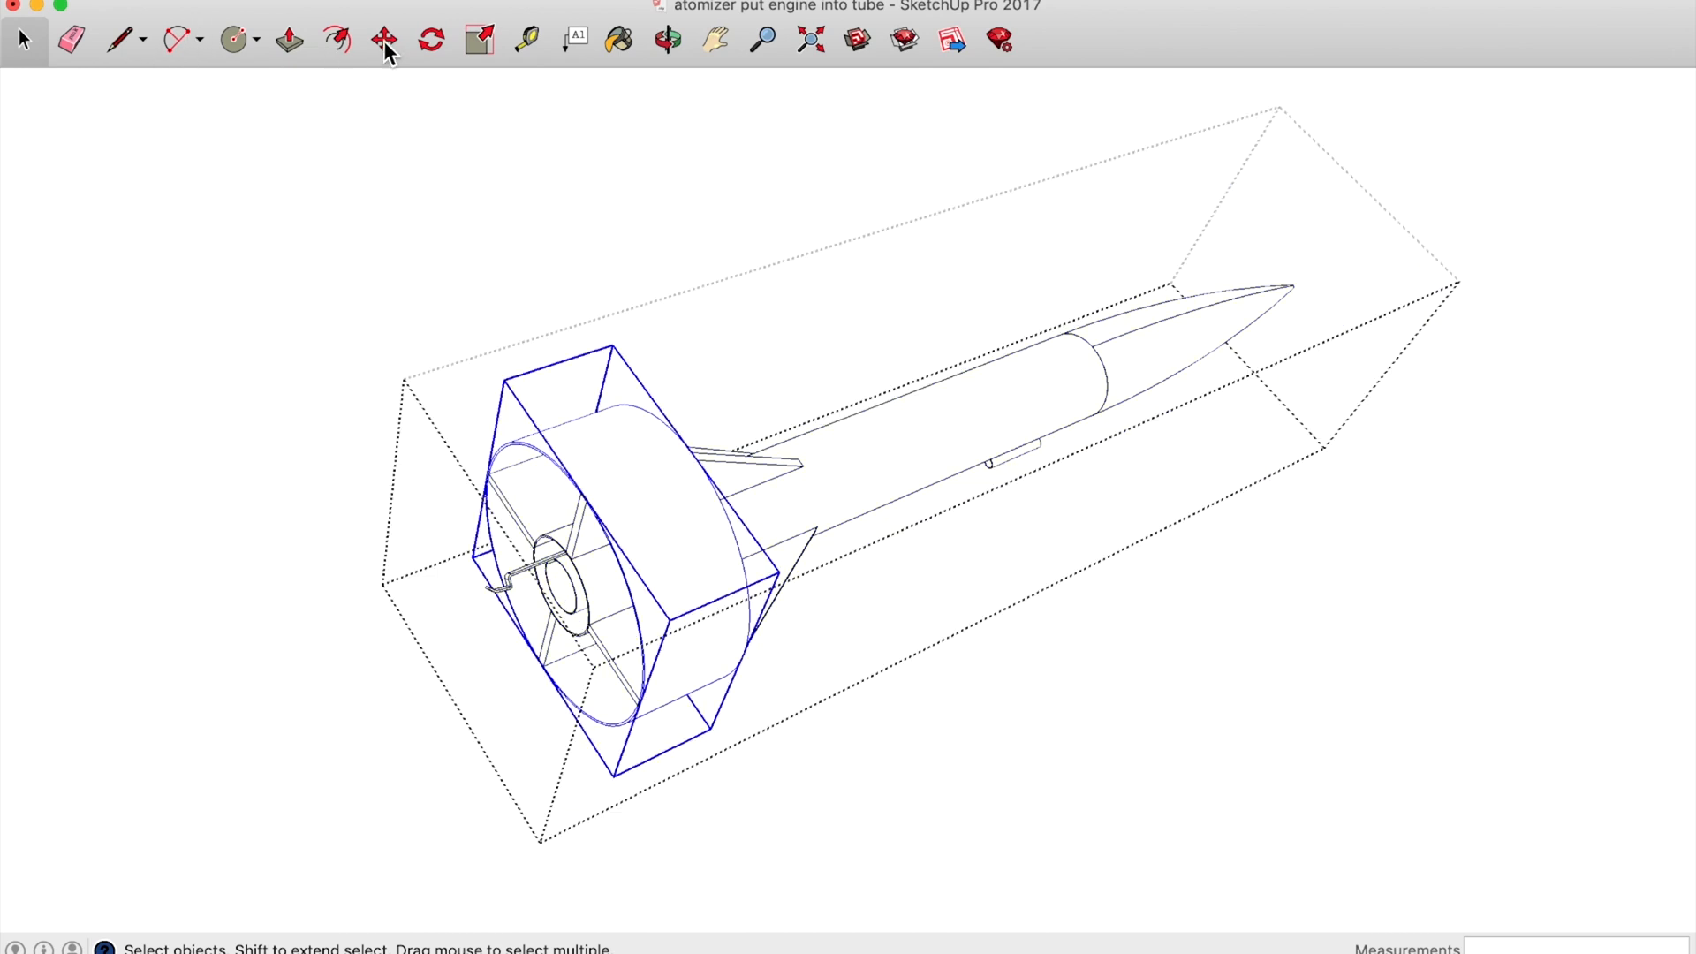
click(380, 46)
click(580, 443)
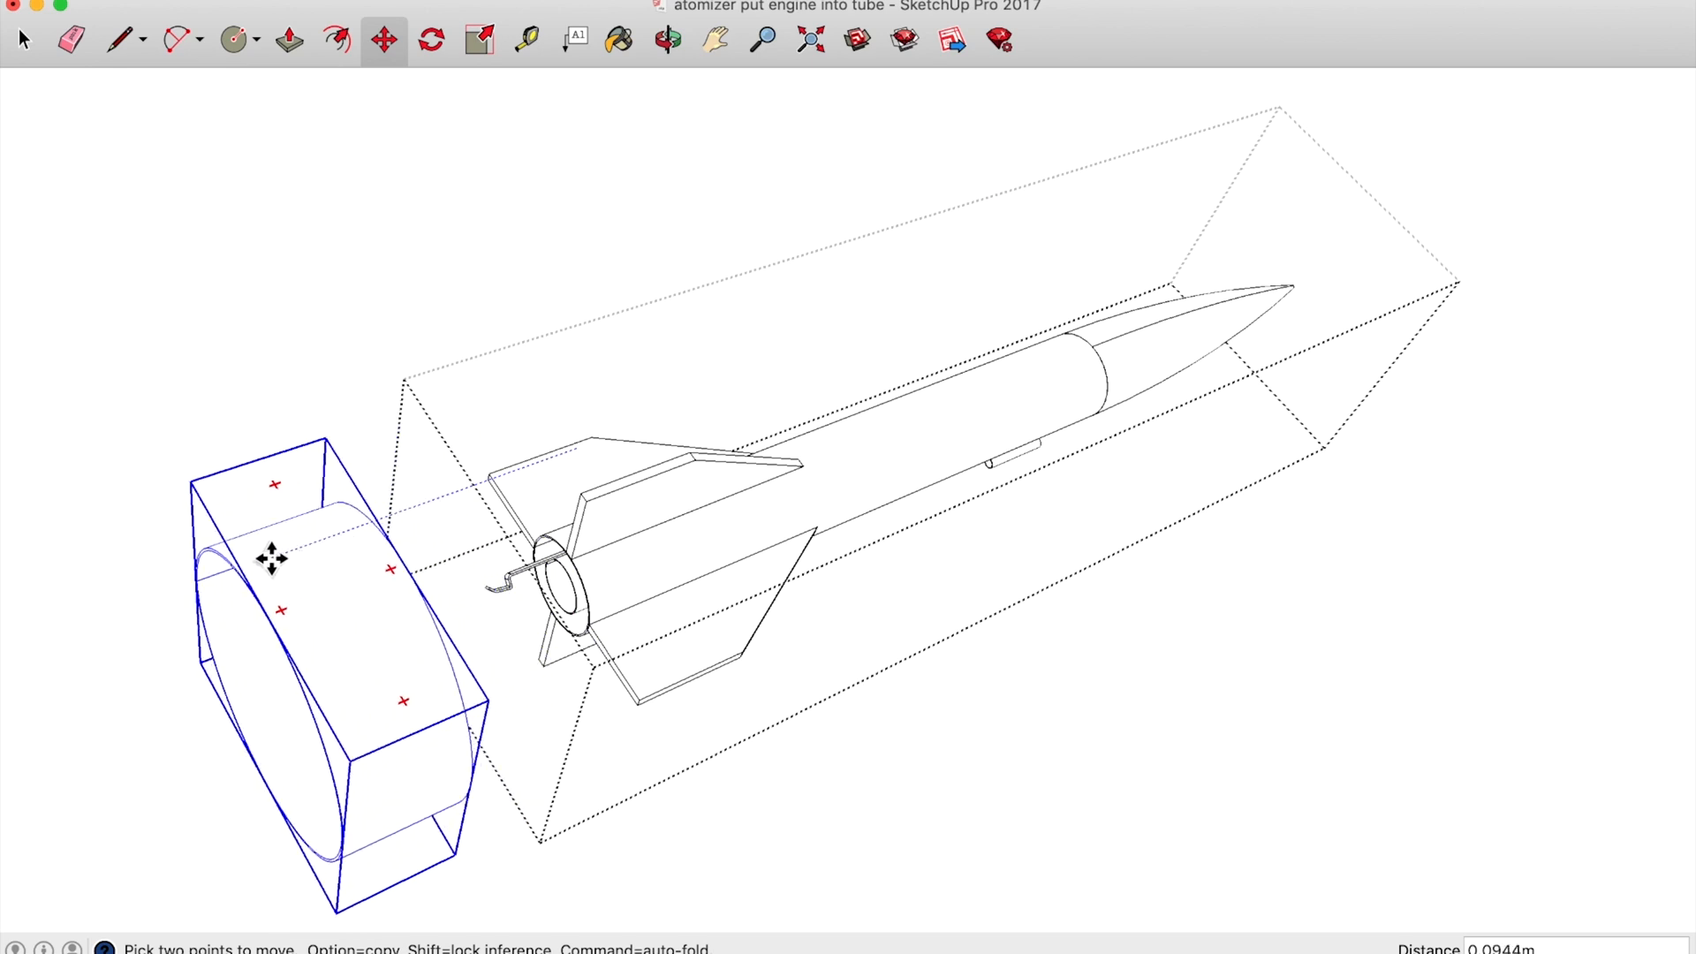
click(275, 555)
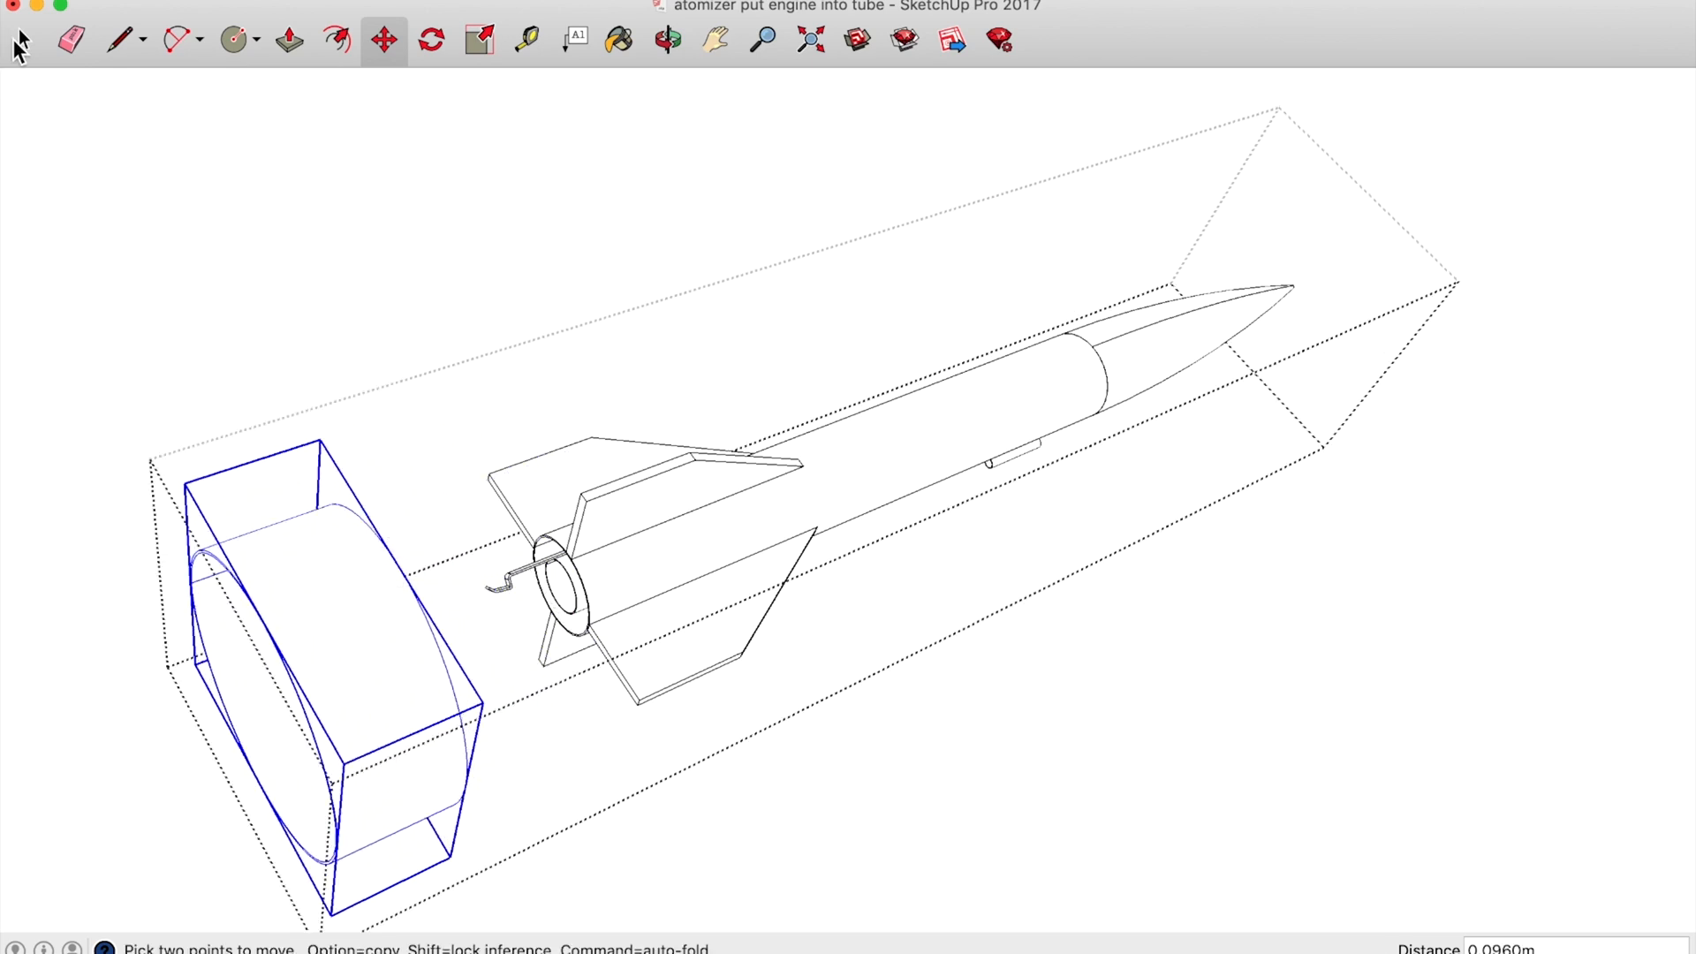
- Leave the rocket group and export the detached ring tail view as a 2D EPS graphic named "atomizer ring tail not attached" on ESCAPE POD
click(21, 40)
click(353, 287)
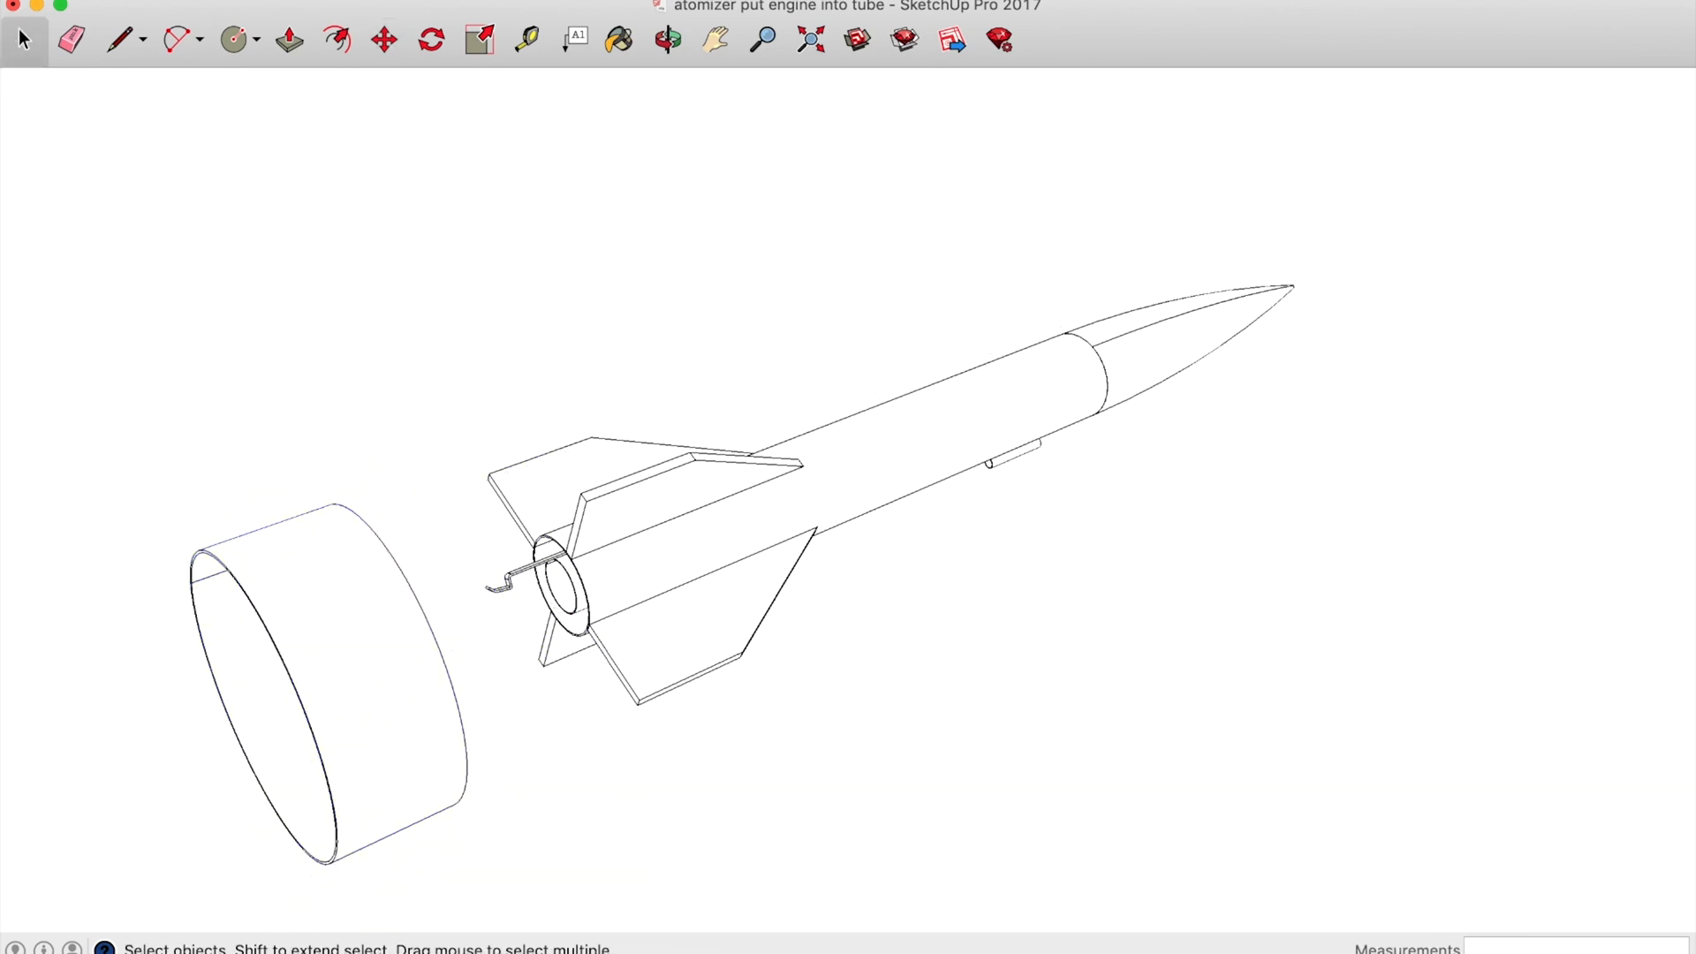
click(169, 0)
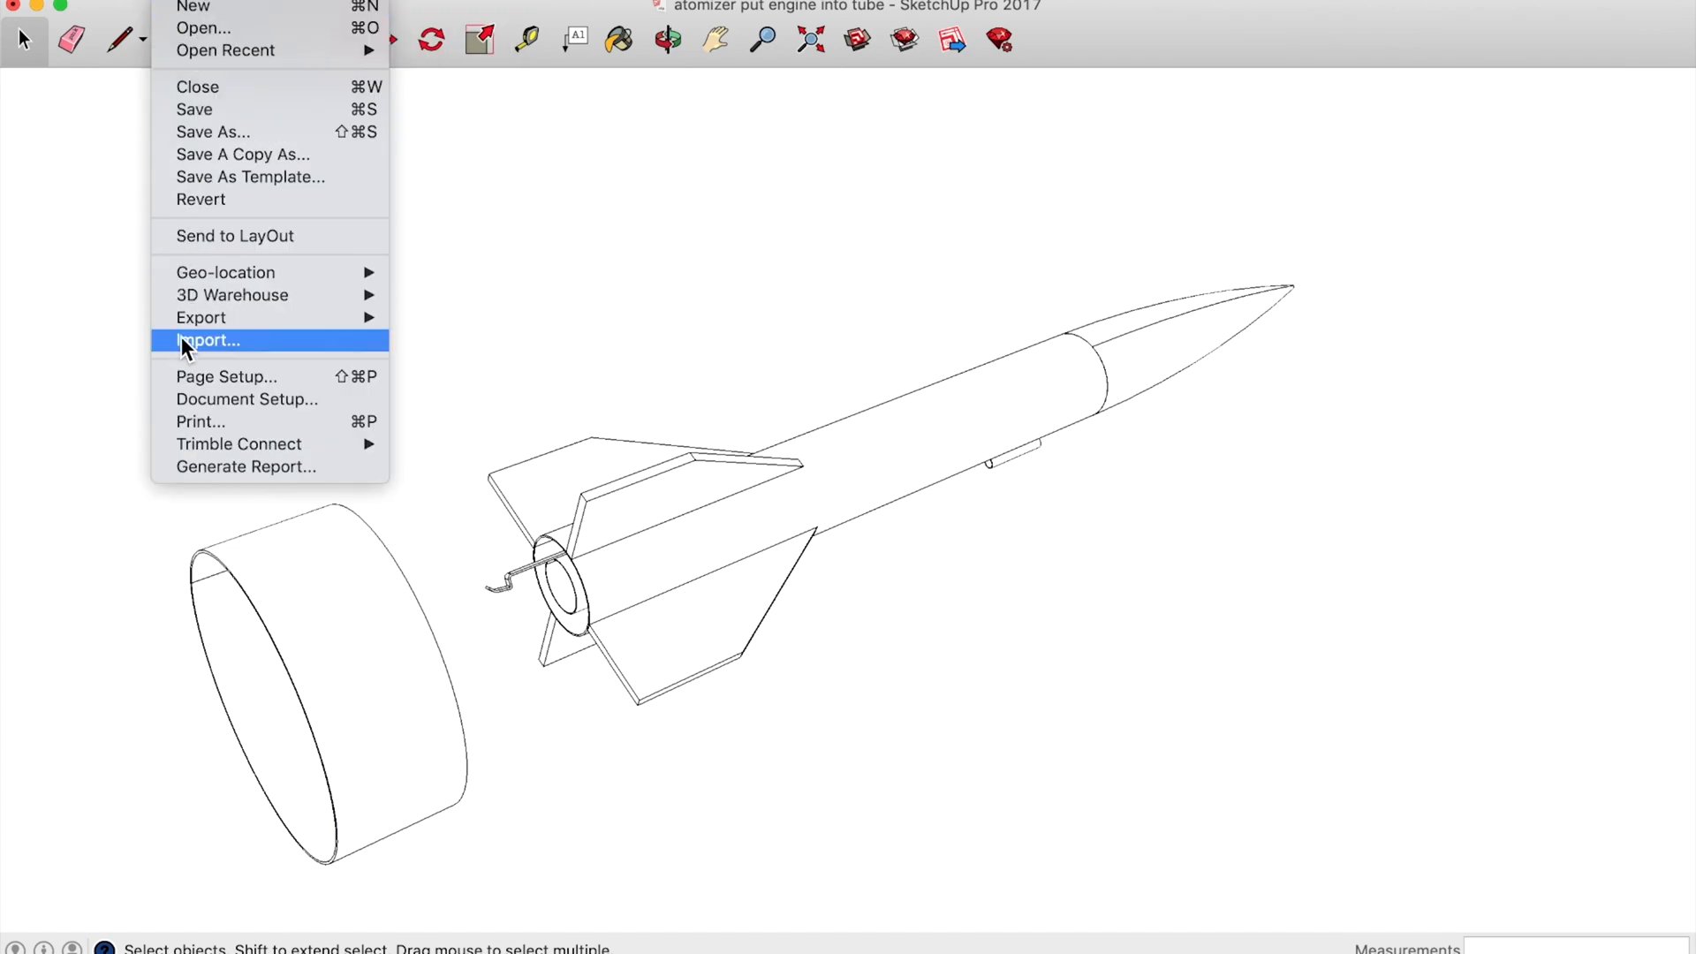
mouse_move(294, 318)
click(475, 342)
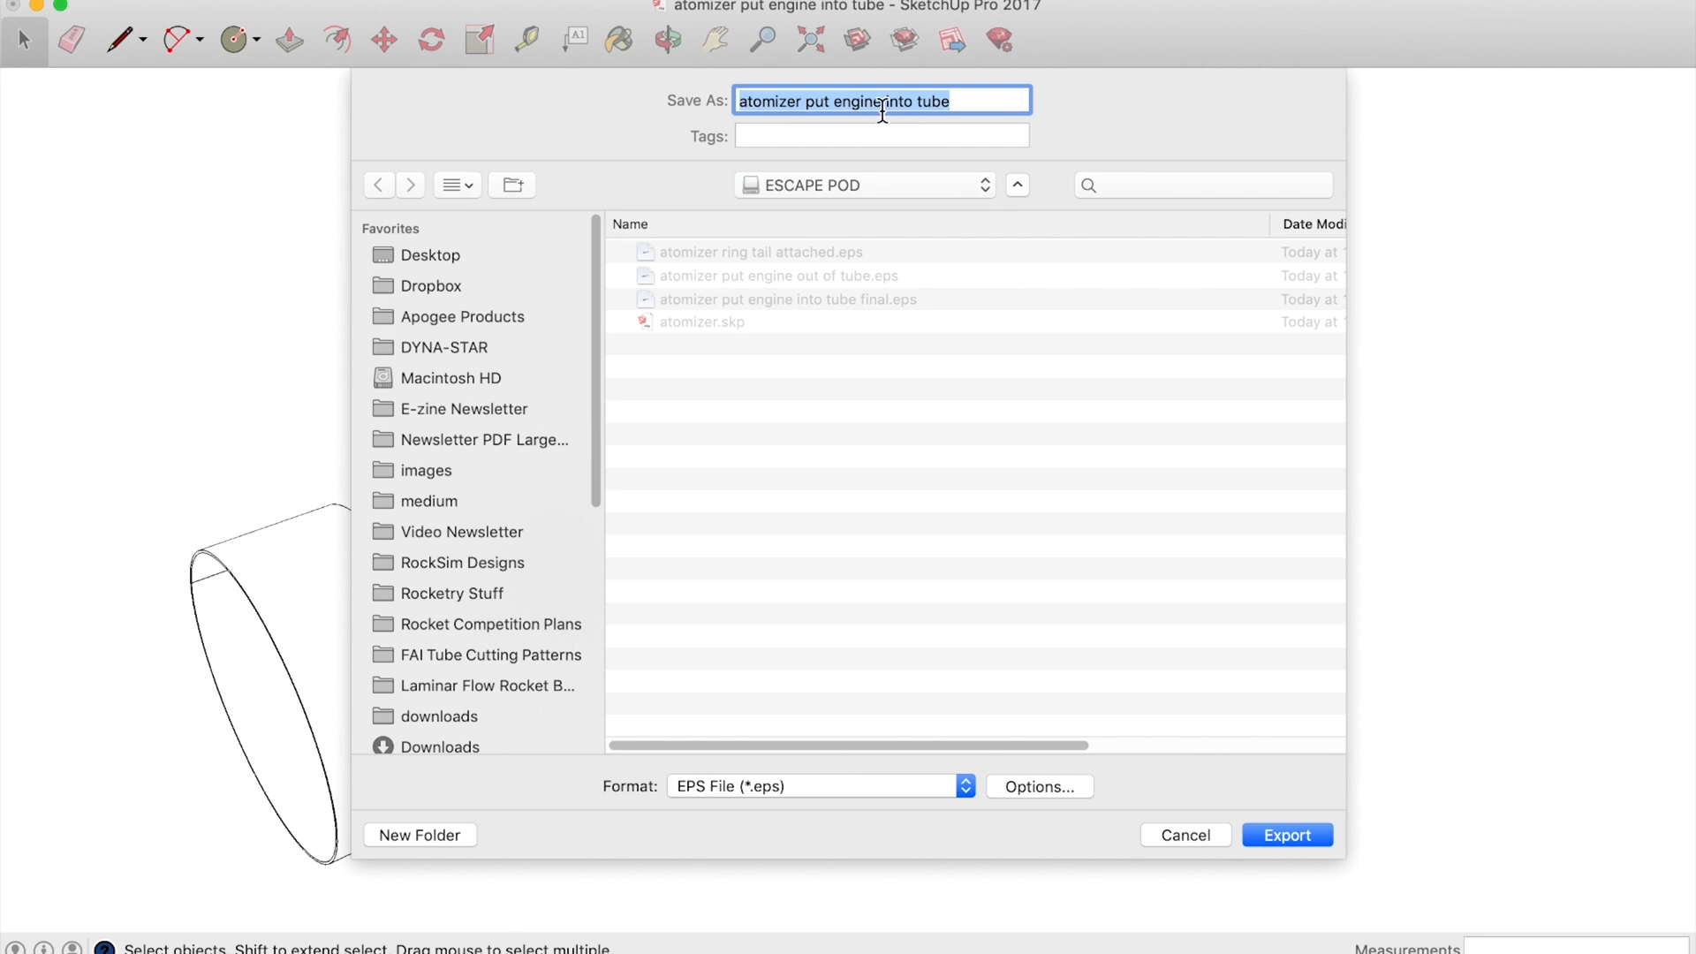
click(882, 106)
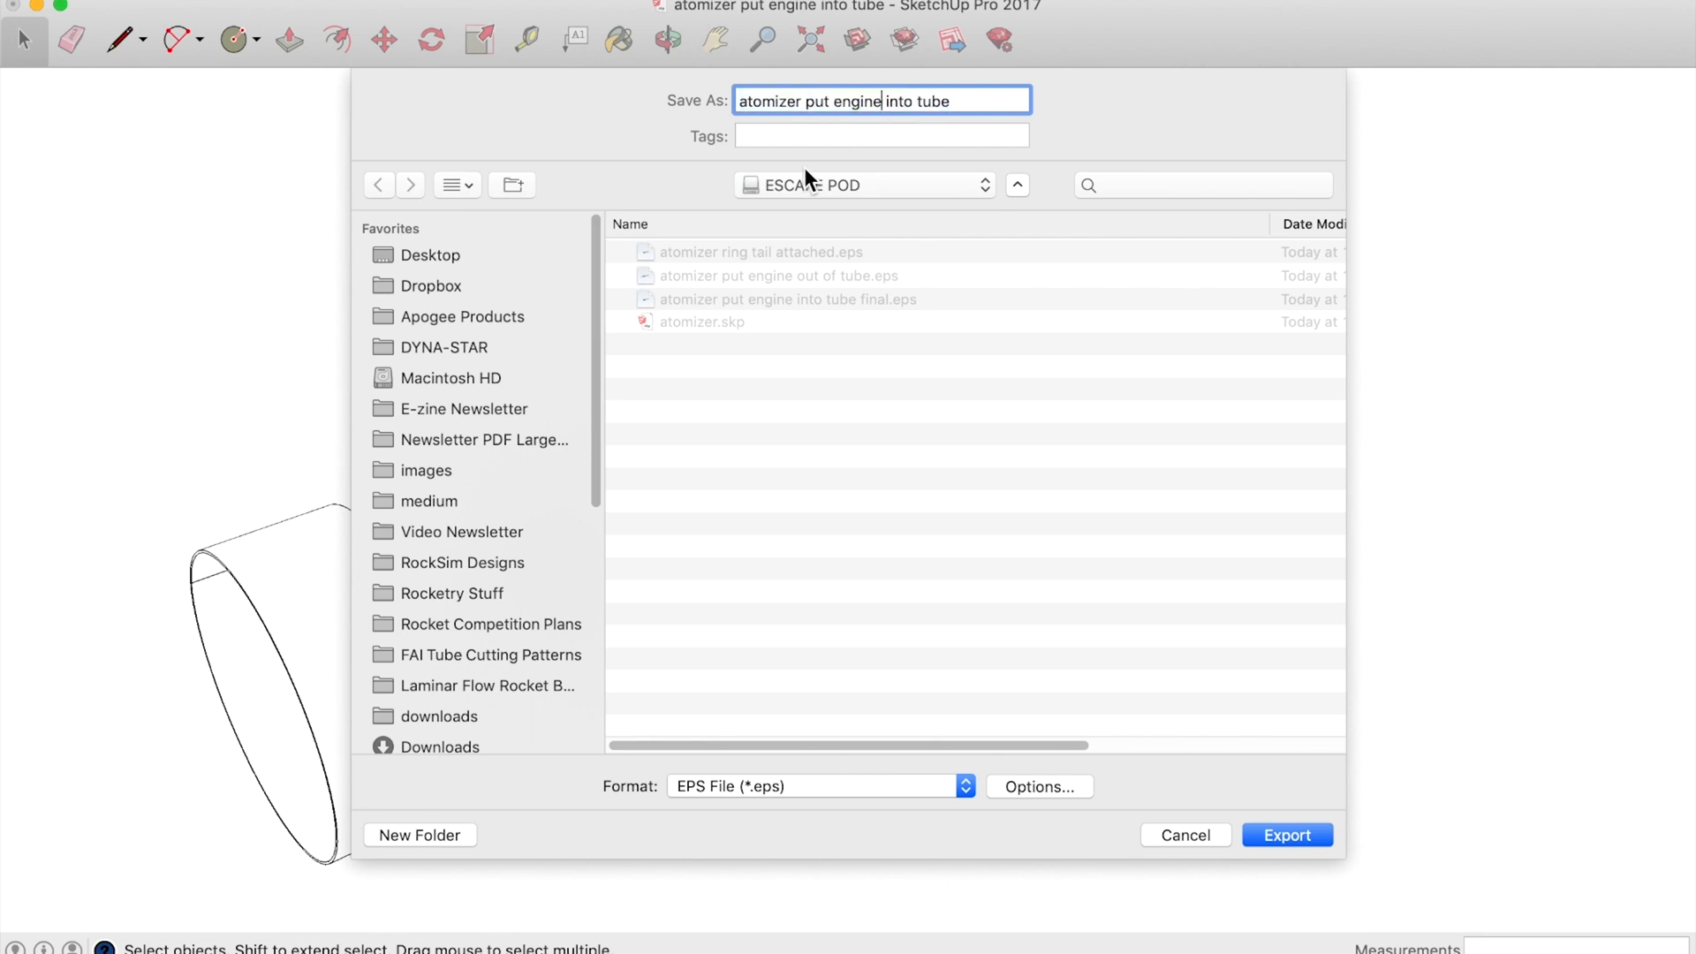
click(740, 255)
click(865, 102)
text(not attached)
click(1301, 836)
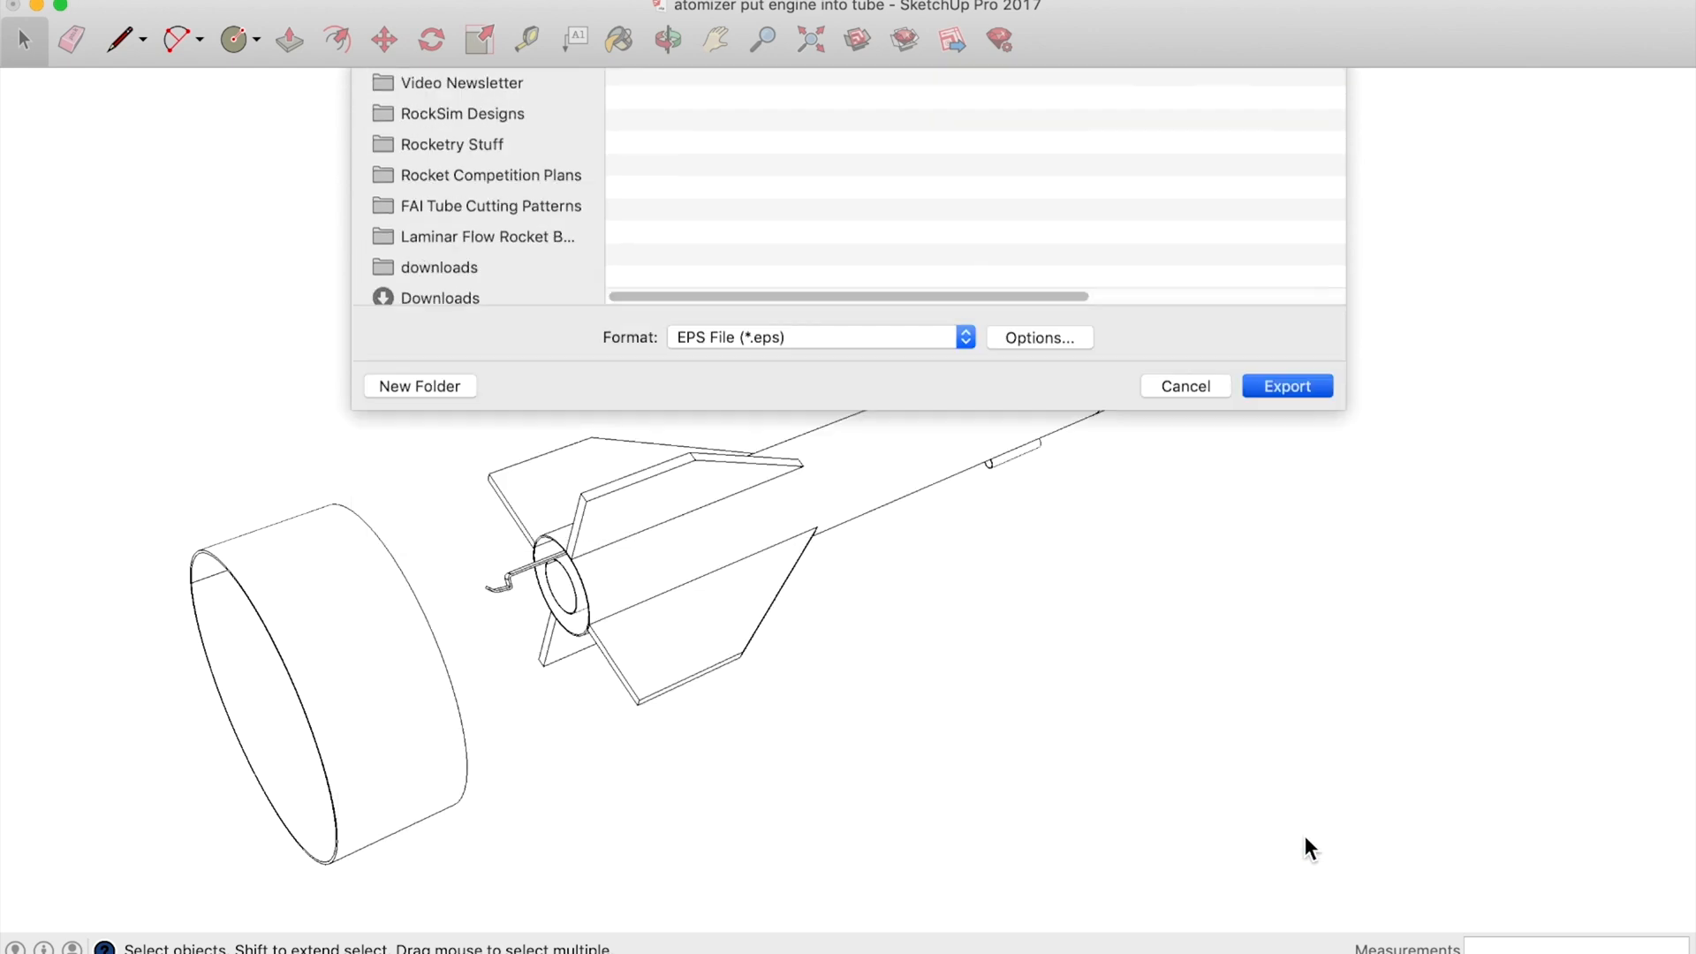
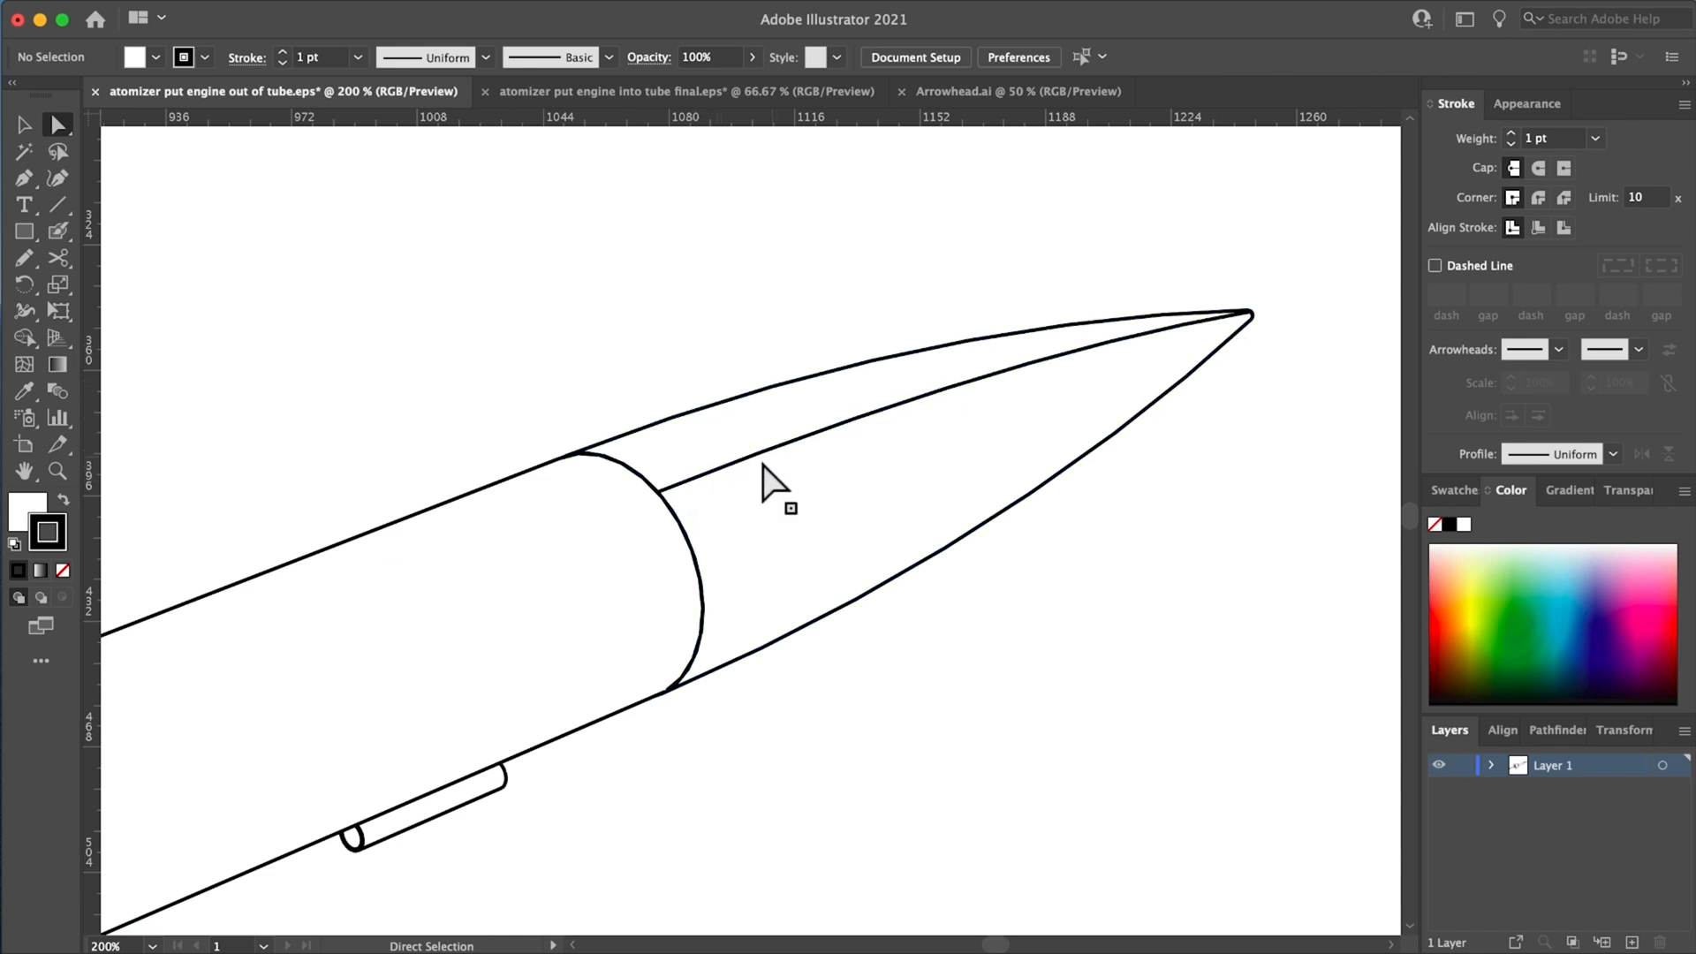
- In Adobe Illustrator, delete every segment of the inner contour line along the nose cone in "atomizer put engine out of tube.eps"
click(795, 440)
key(Delete)
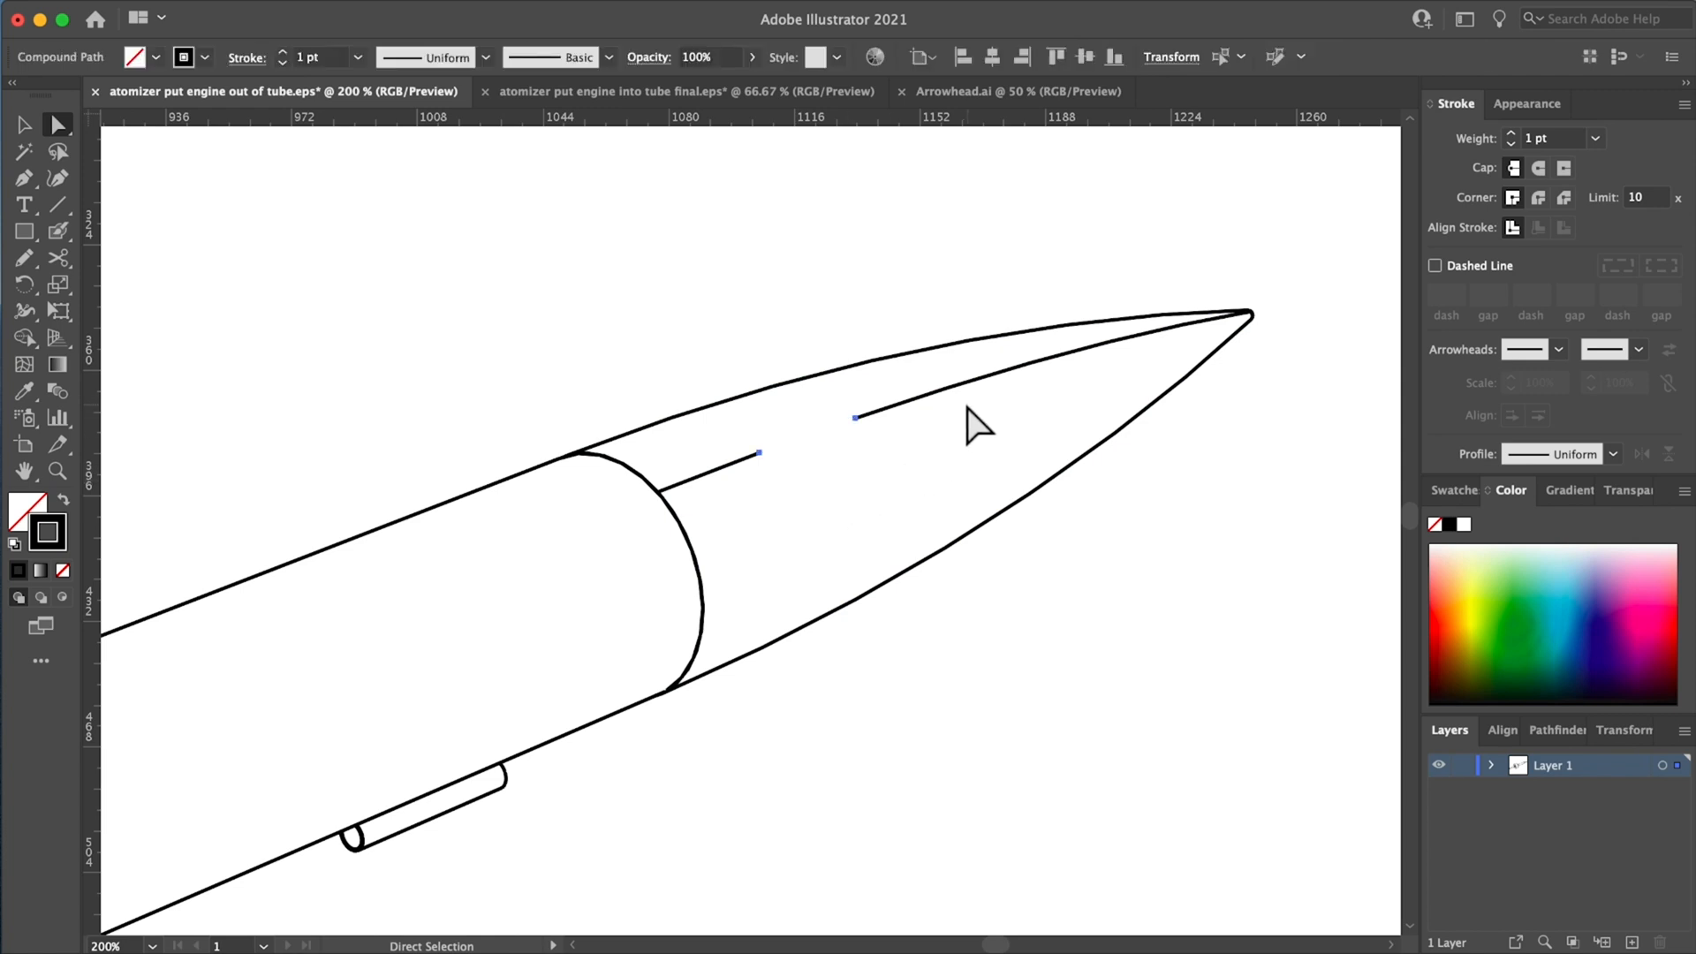
click(987, 398)
key(Delete)
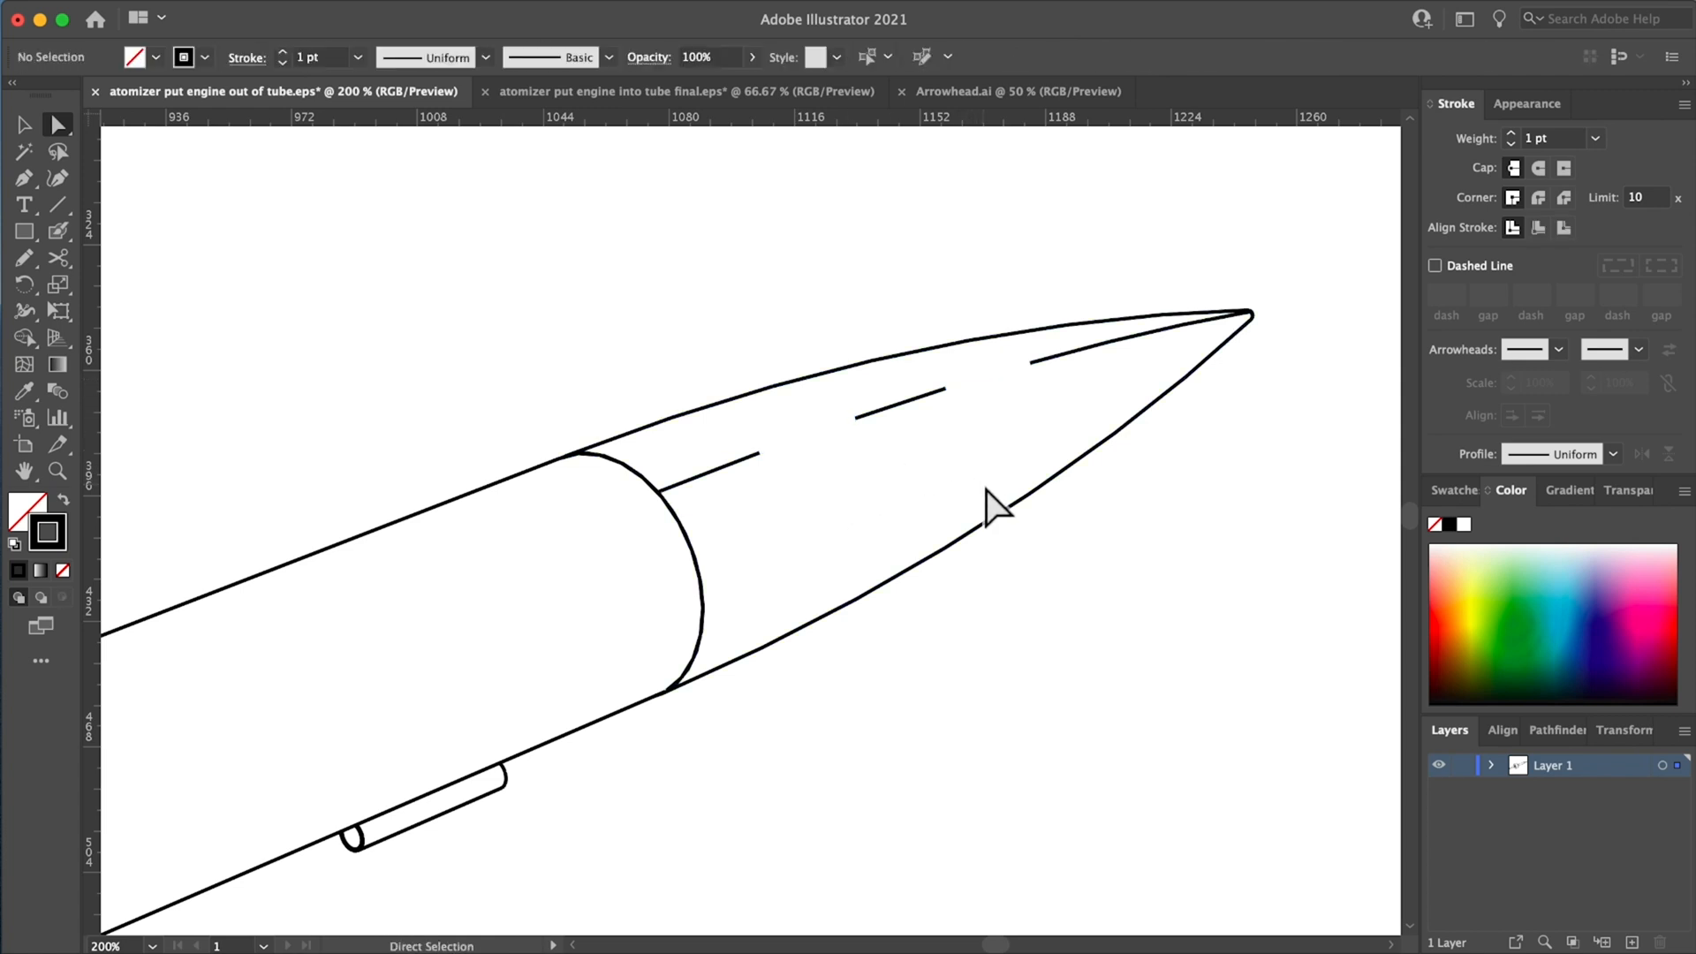
click(907, 405)
key(Delete)
click(878, 436)
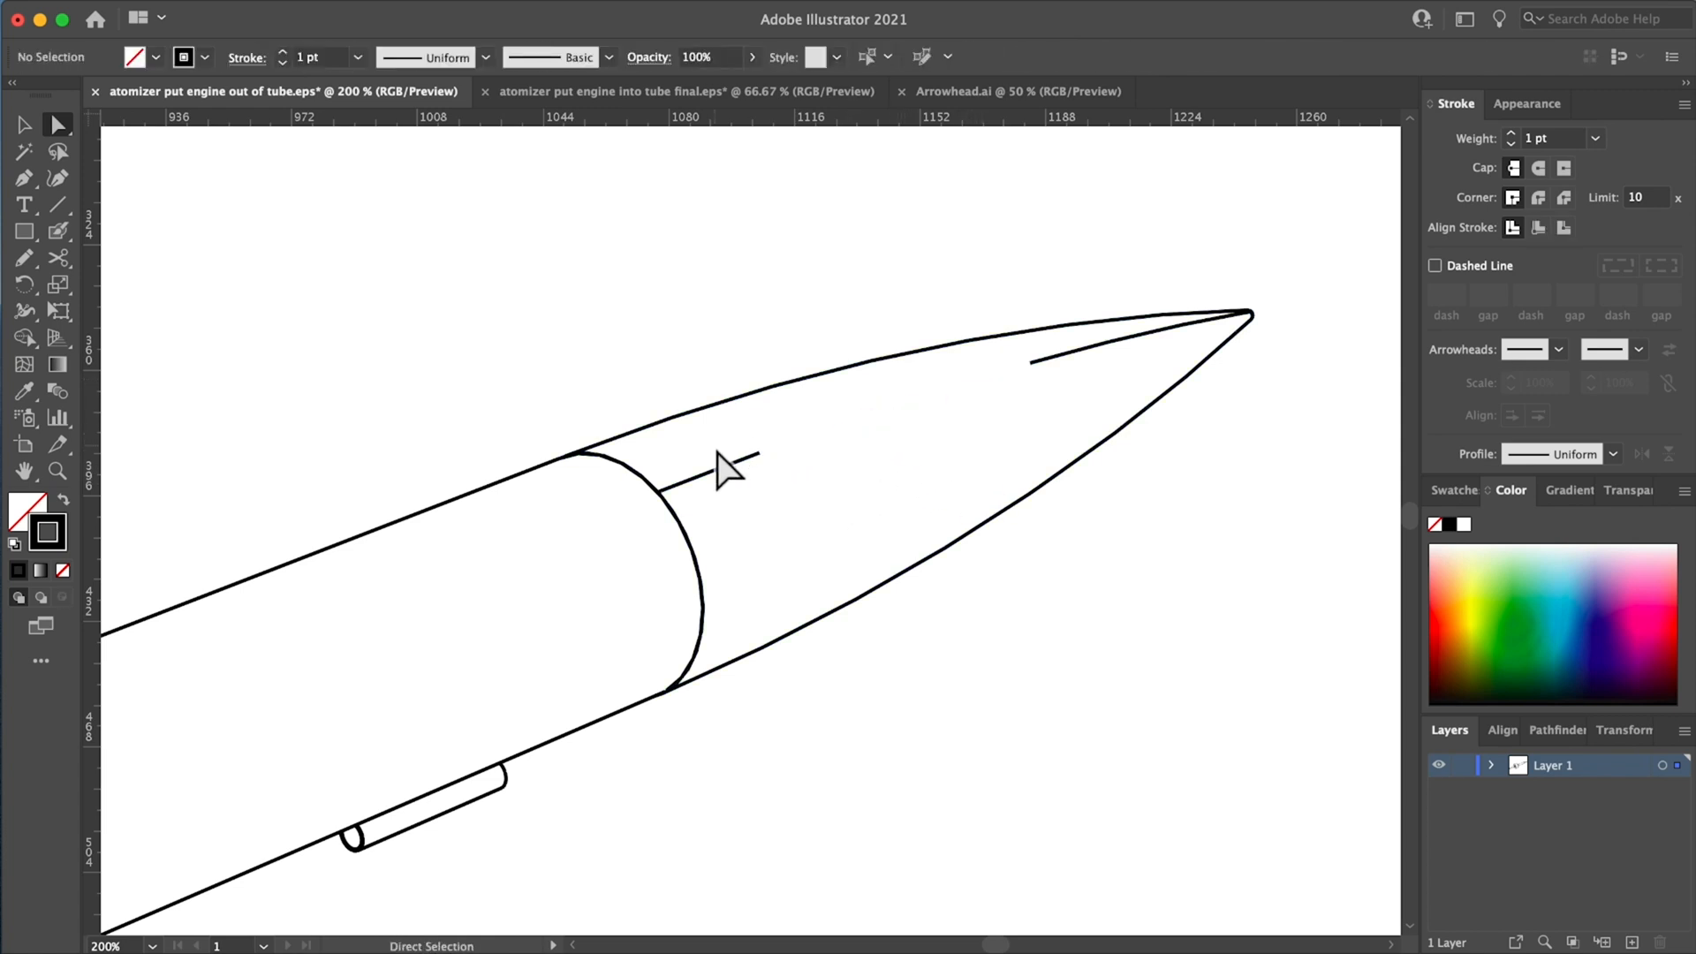
click(723, 471)
key(Delete)
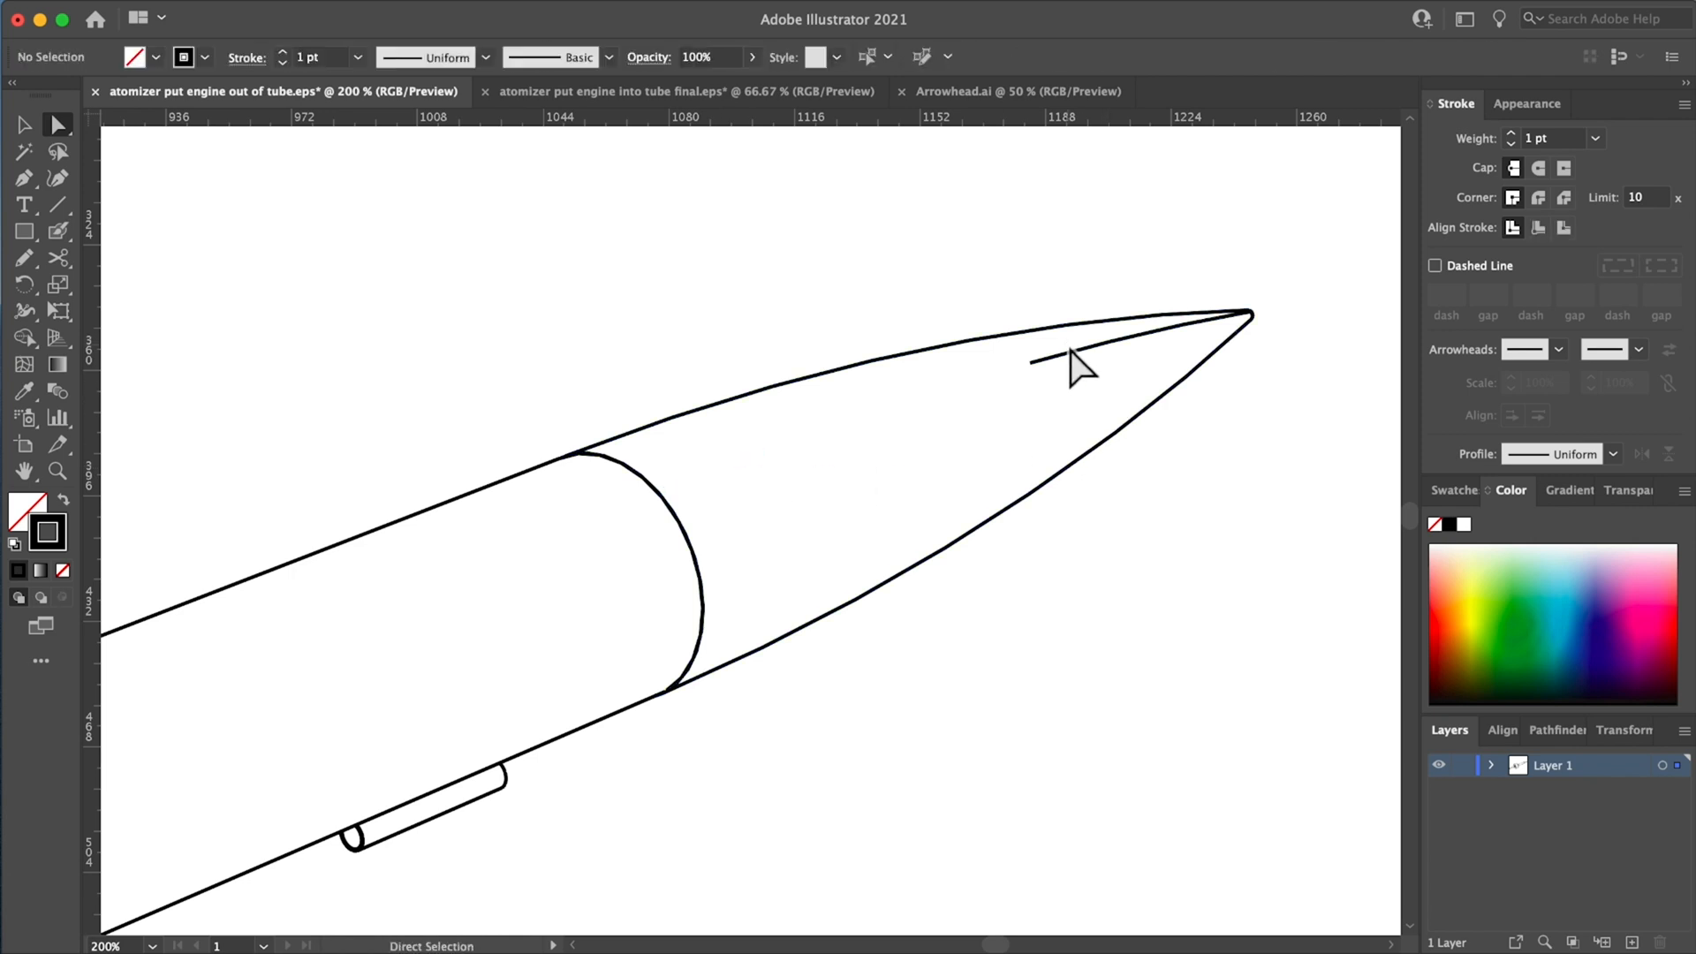
drag(1071, 351, 1188, 329)
click(1206, 349)
click(1207, 323)
key(Delete)
- Delete the stray short line segments around the motor tube opening inside the ring tail
drag(687, 628, 1262, 405)
drag(465, 689, 1162, 485)
drag(650, 625, 1017, 548)
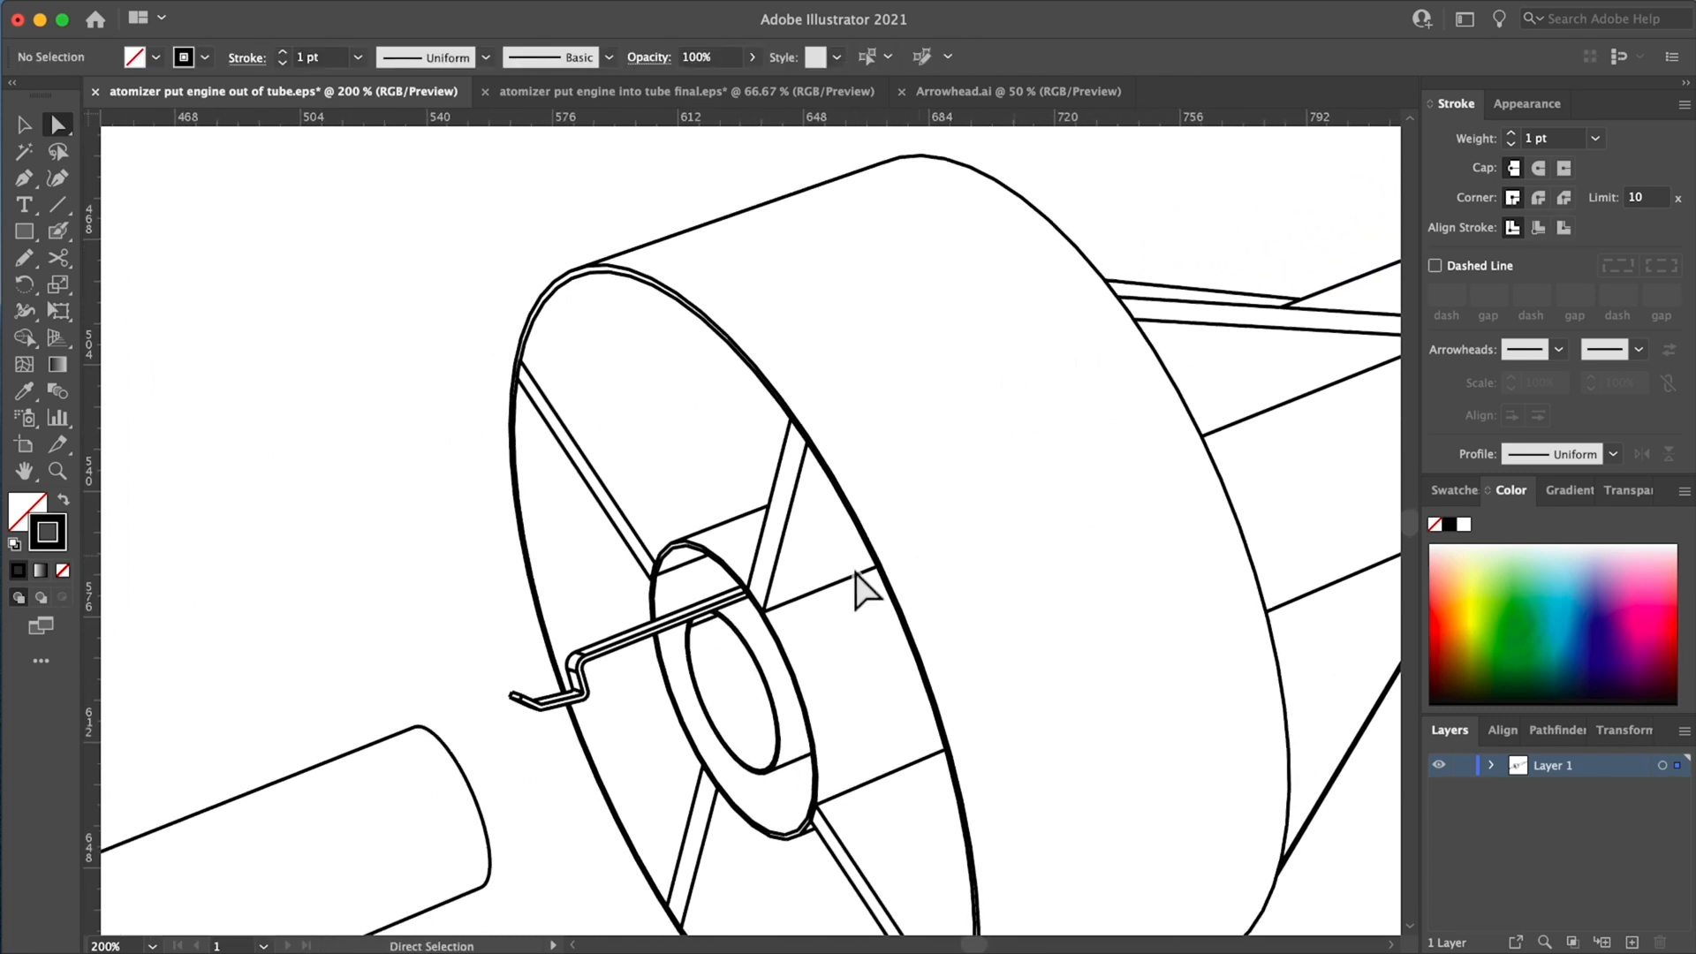
click(690, 566)
key(Delete)
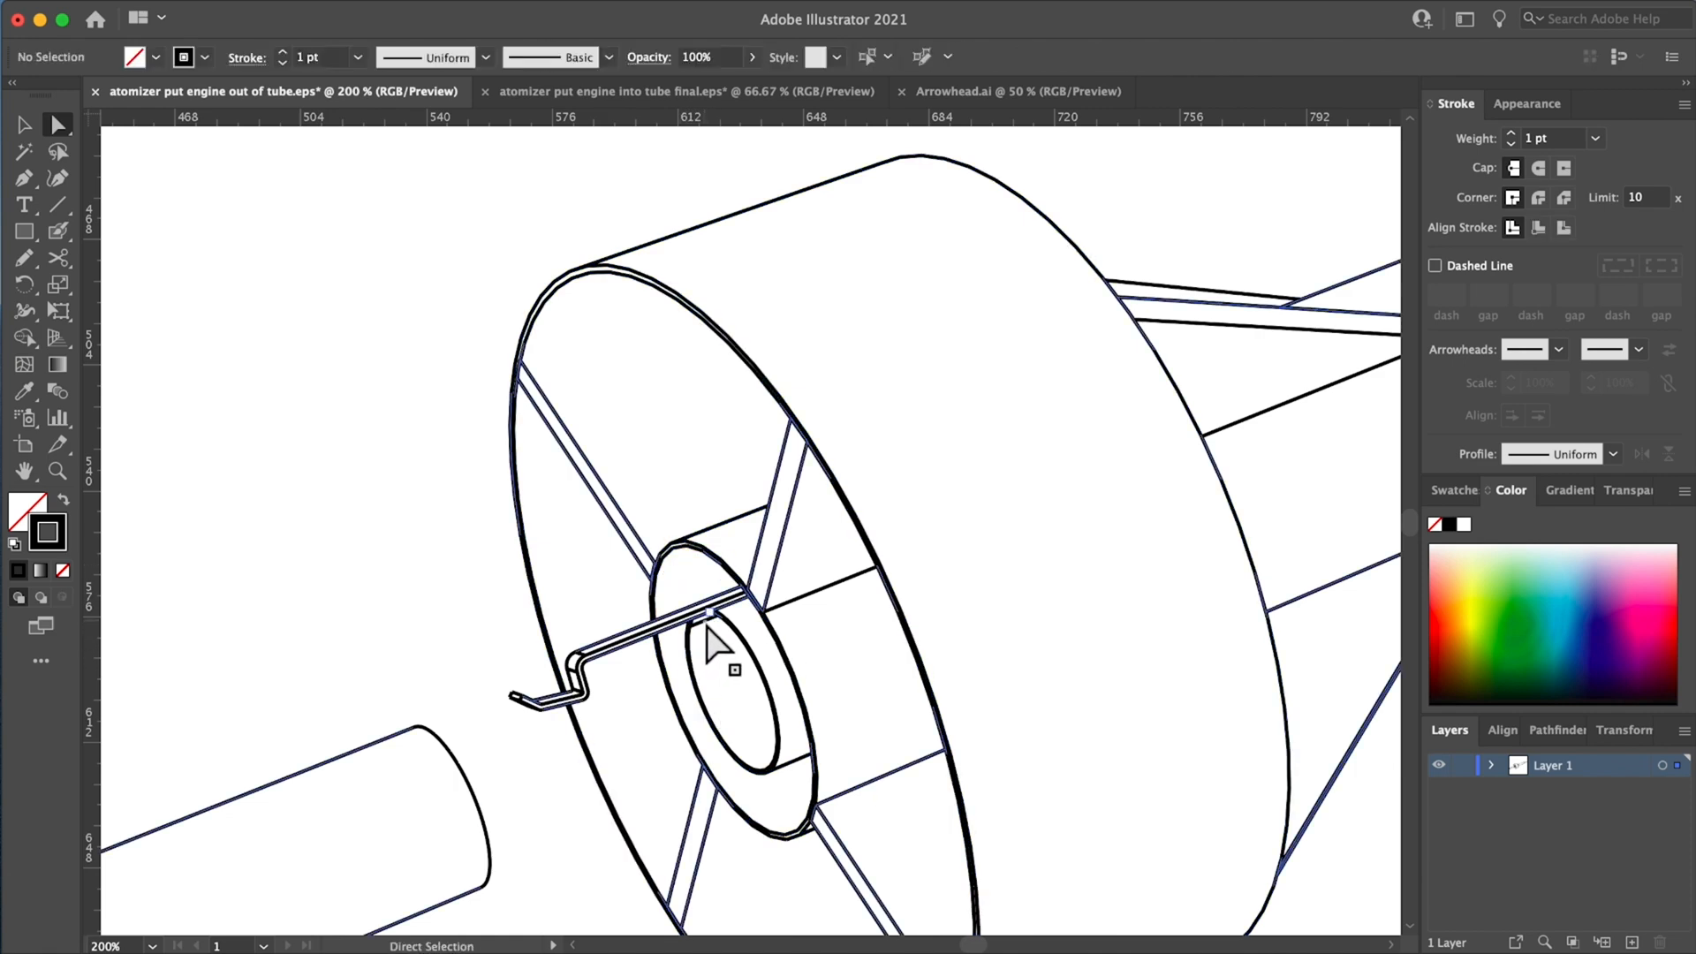
click(710, 629)
scroll(712, 641, up, 1)
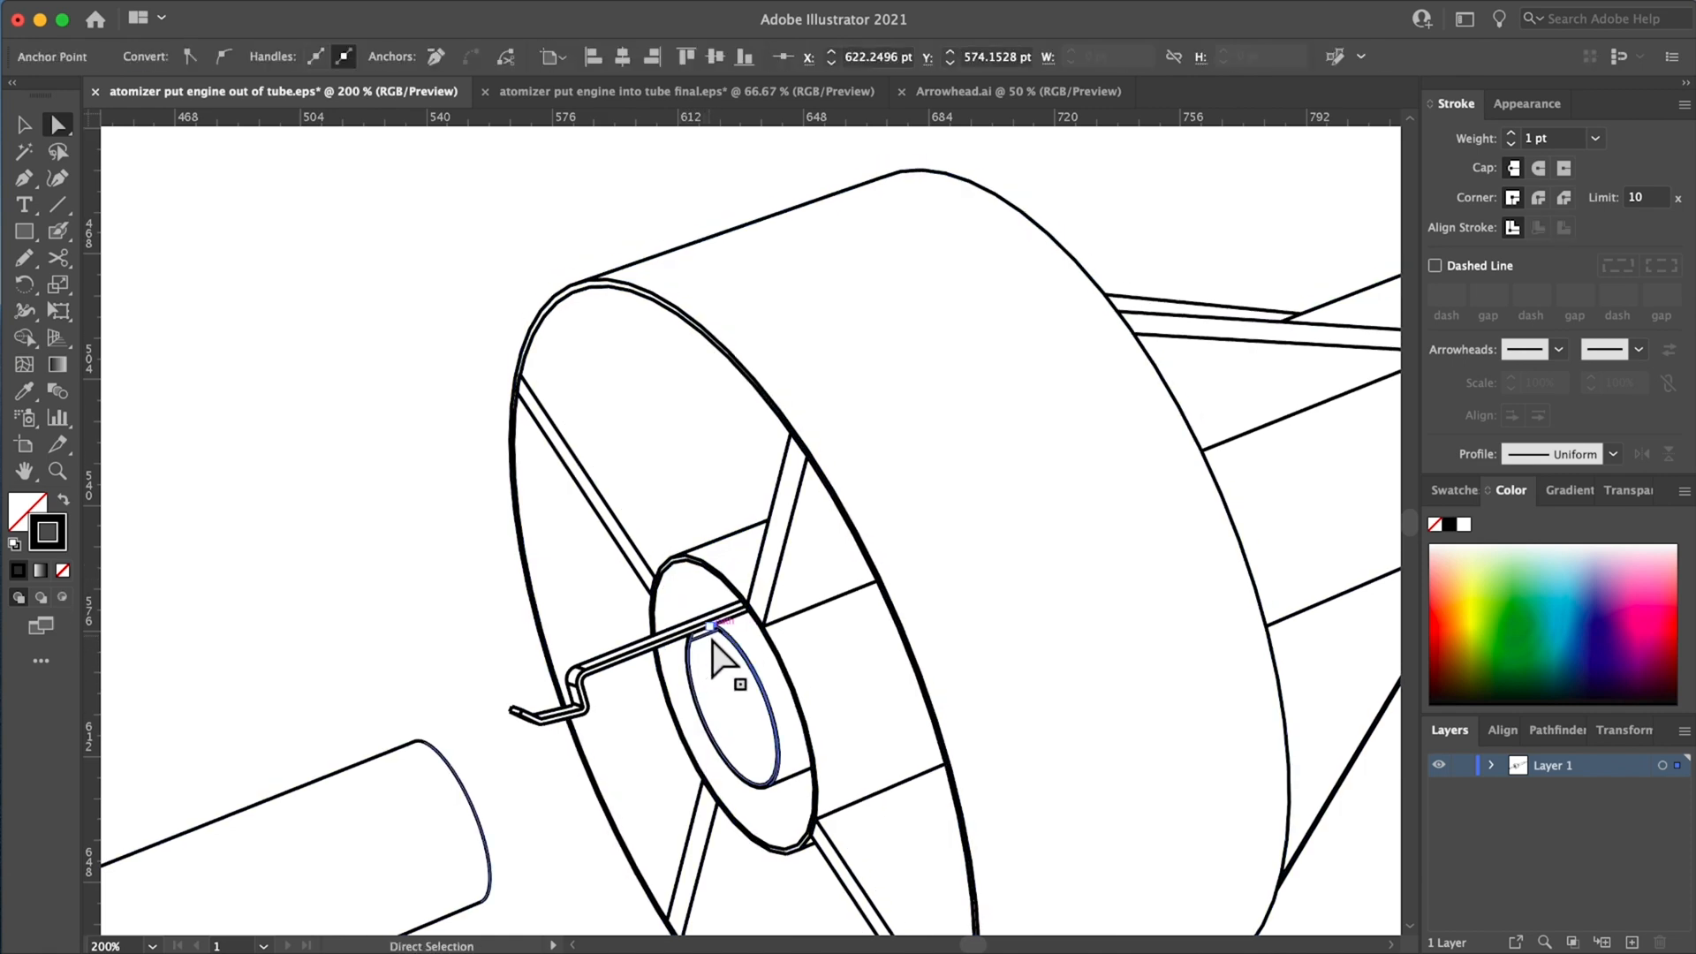
alt+scroll(712, 643, up, 5)
click(710, 645)
click(711, 645)
click(808, 698)
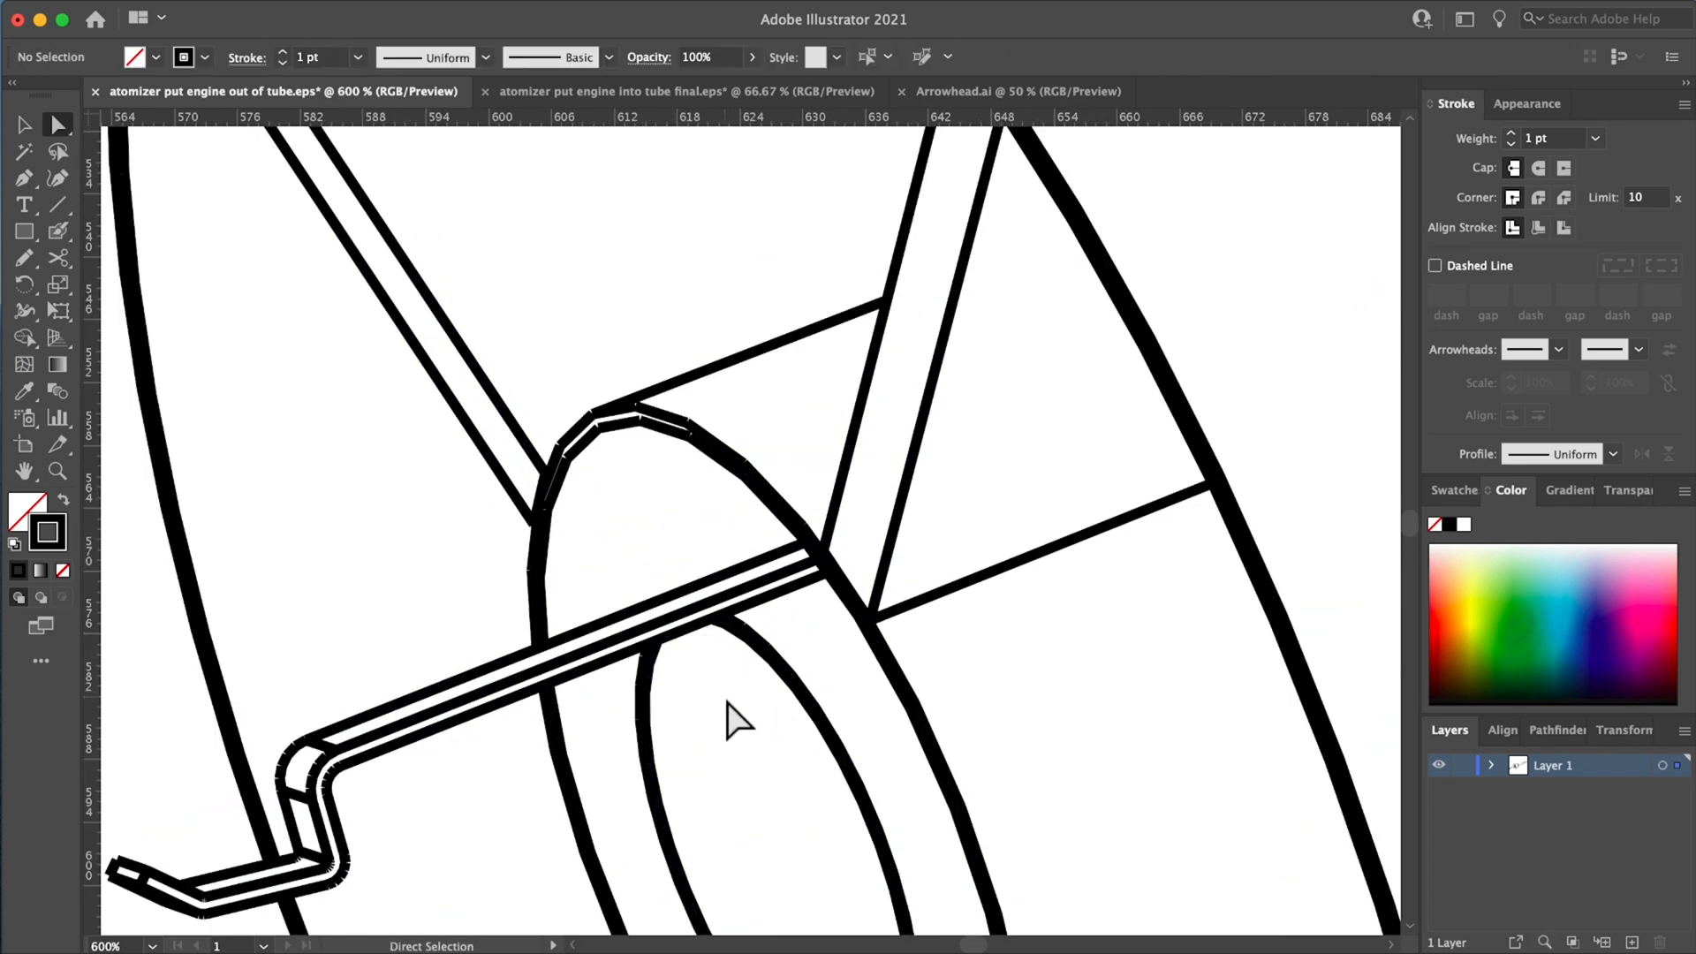
alt+scroll(727, 702, down, 6)
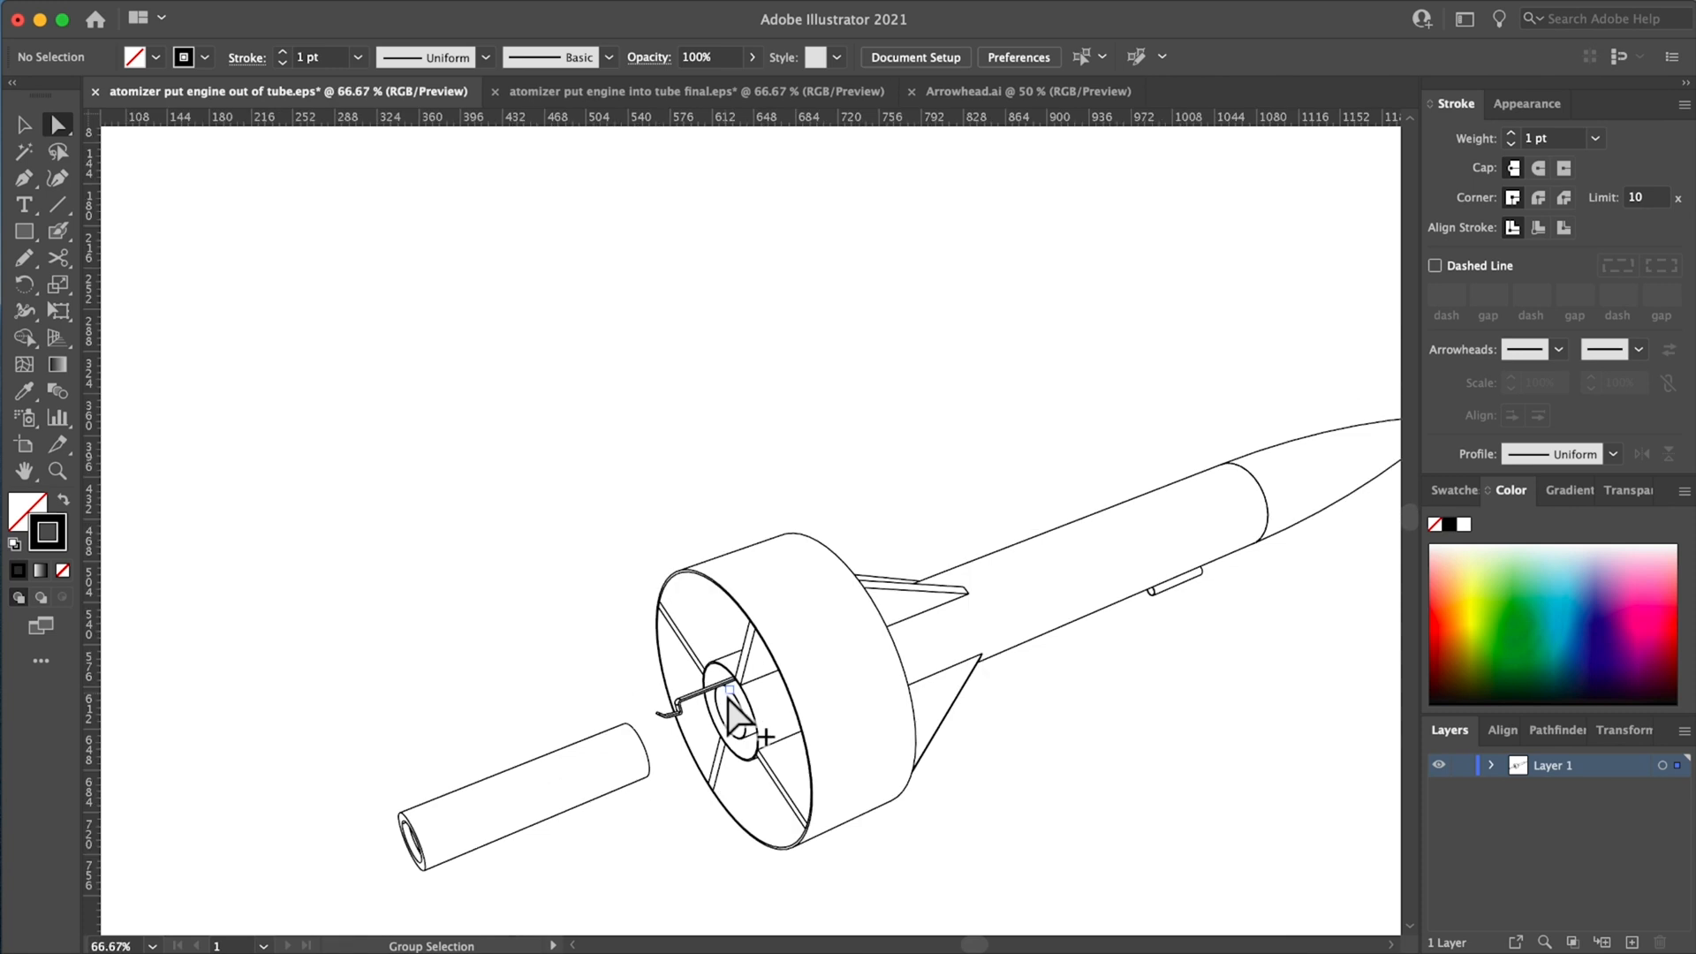
drag(733, 702, 640, 618)
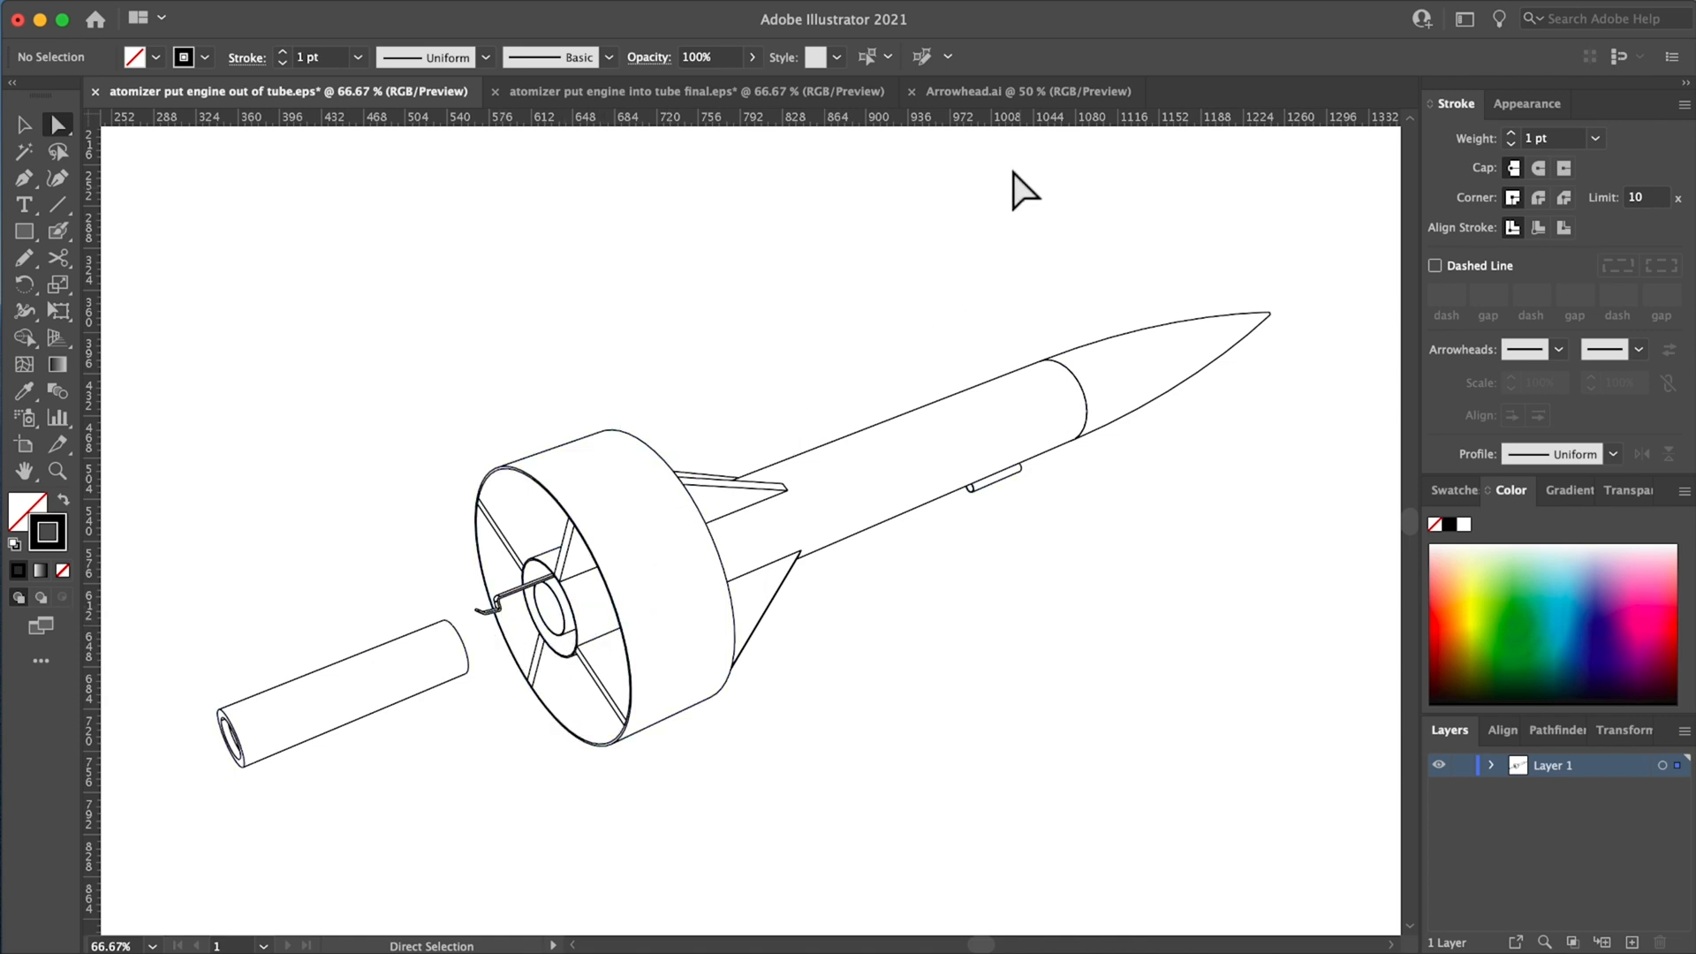
- Copy the black arrow from Arrowhead.ai into a new layer of "atomizer put engine out of tube.eps"
click(984, 99)
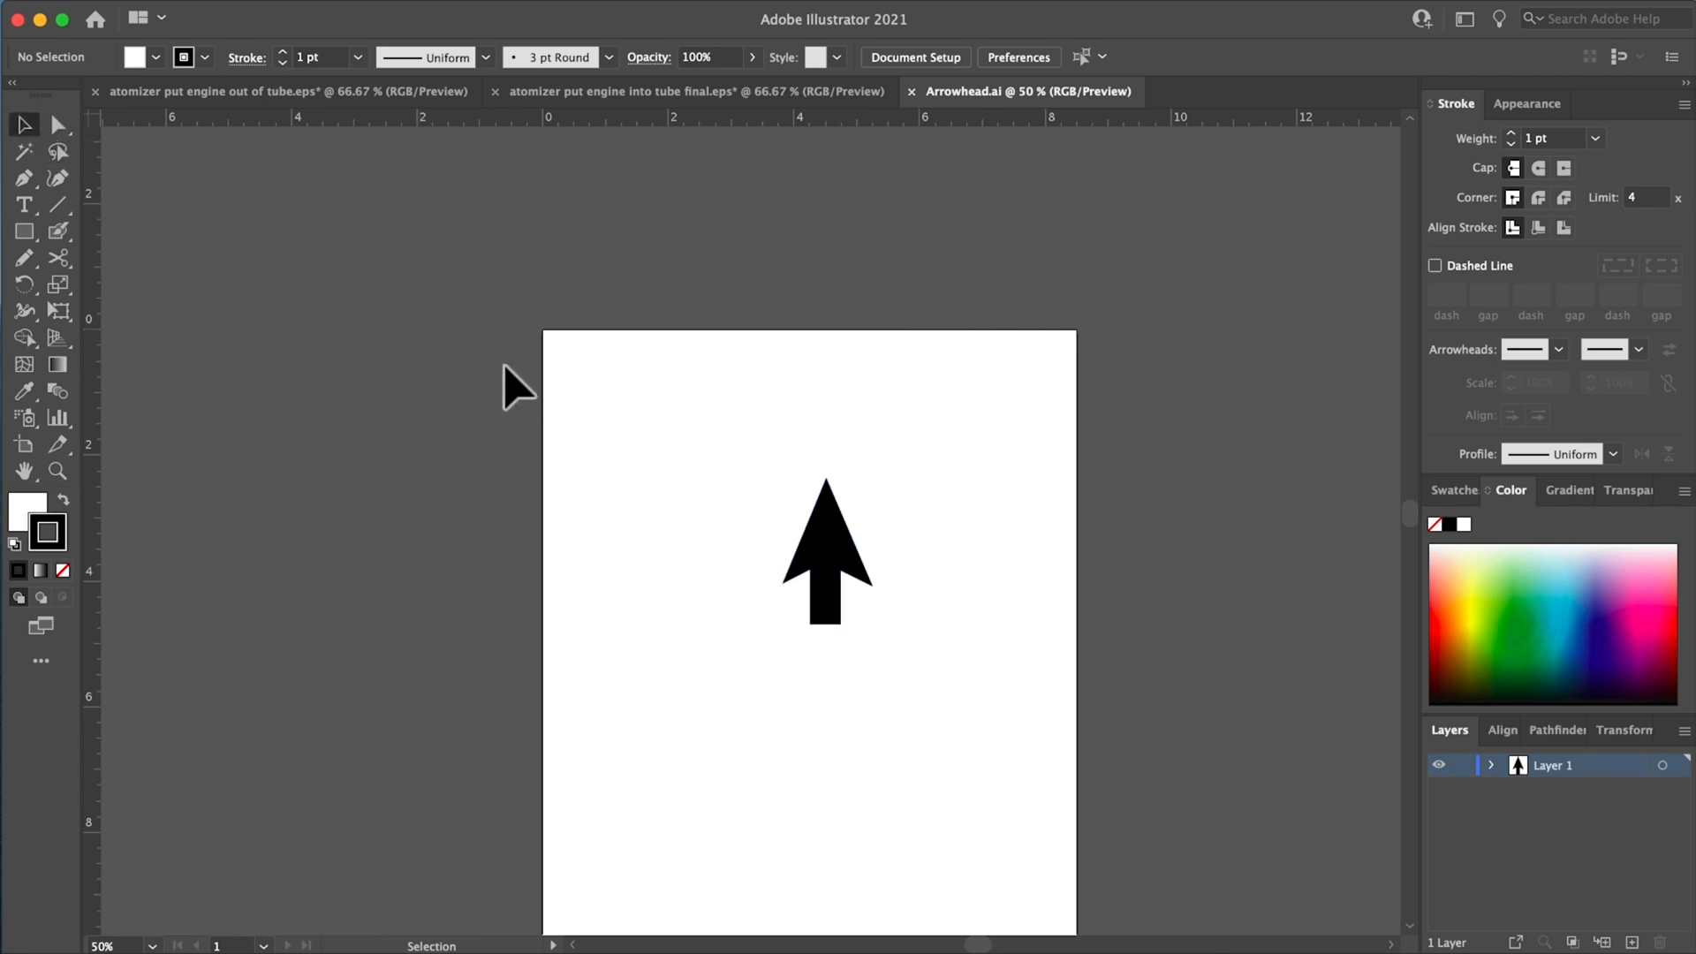
super+click(782, 514)
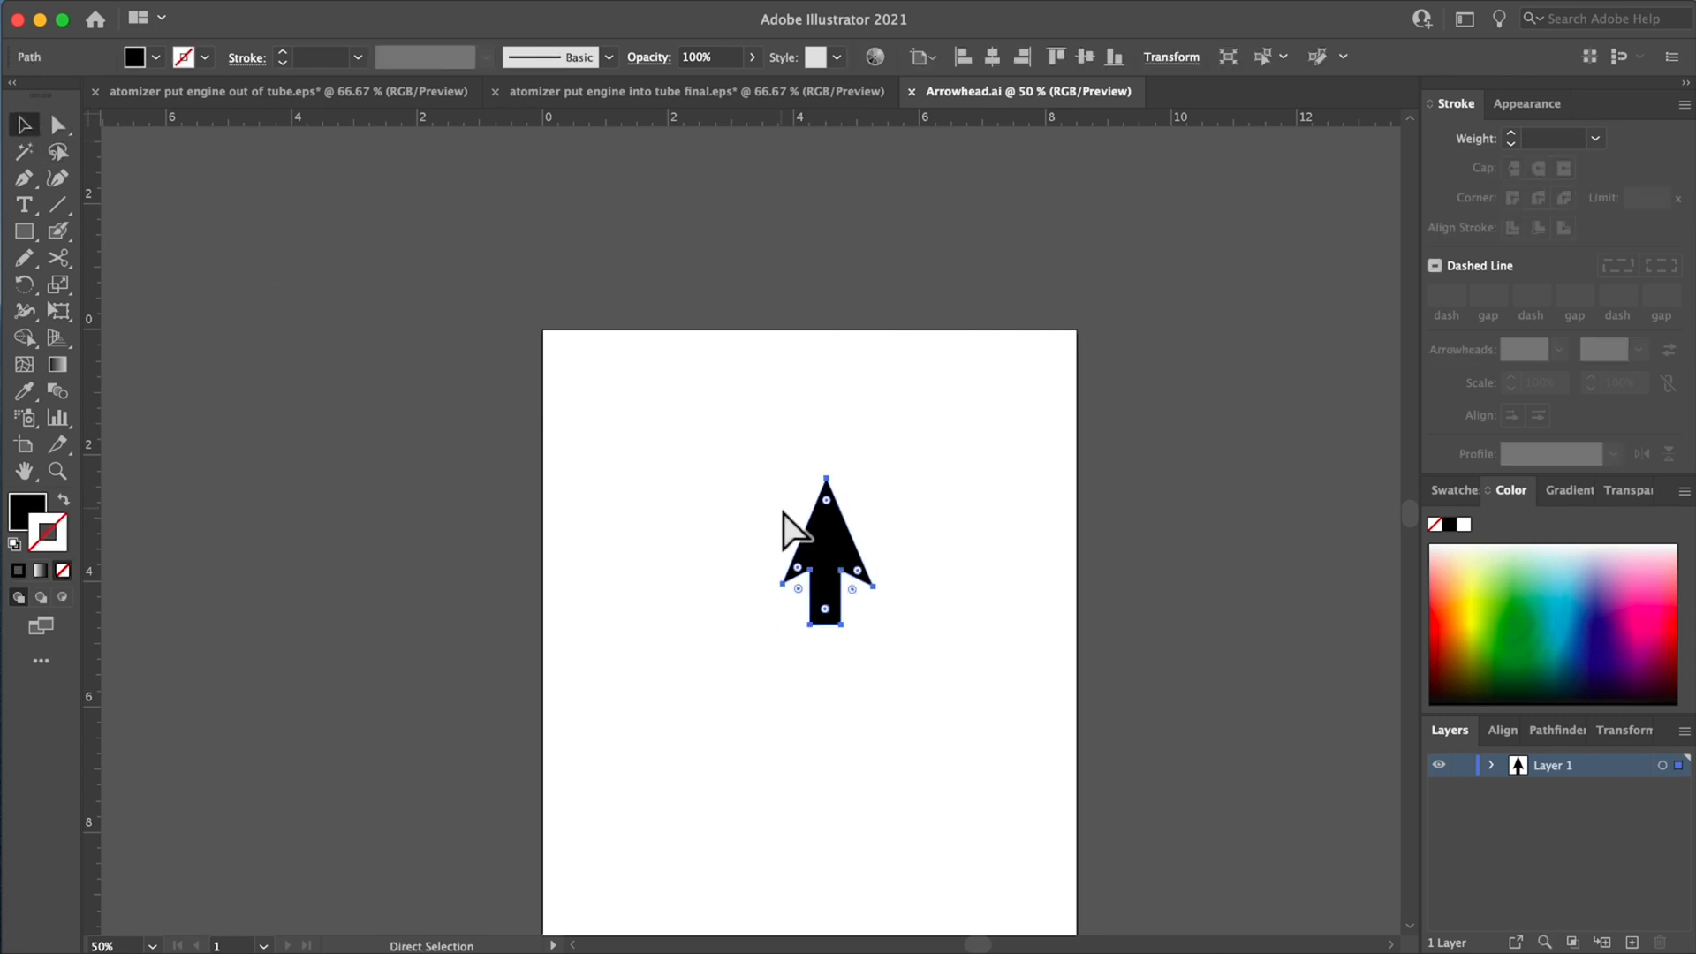
click(353, 92)
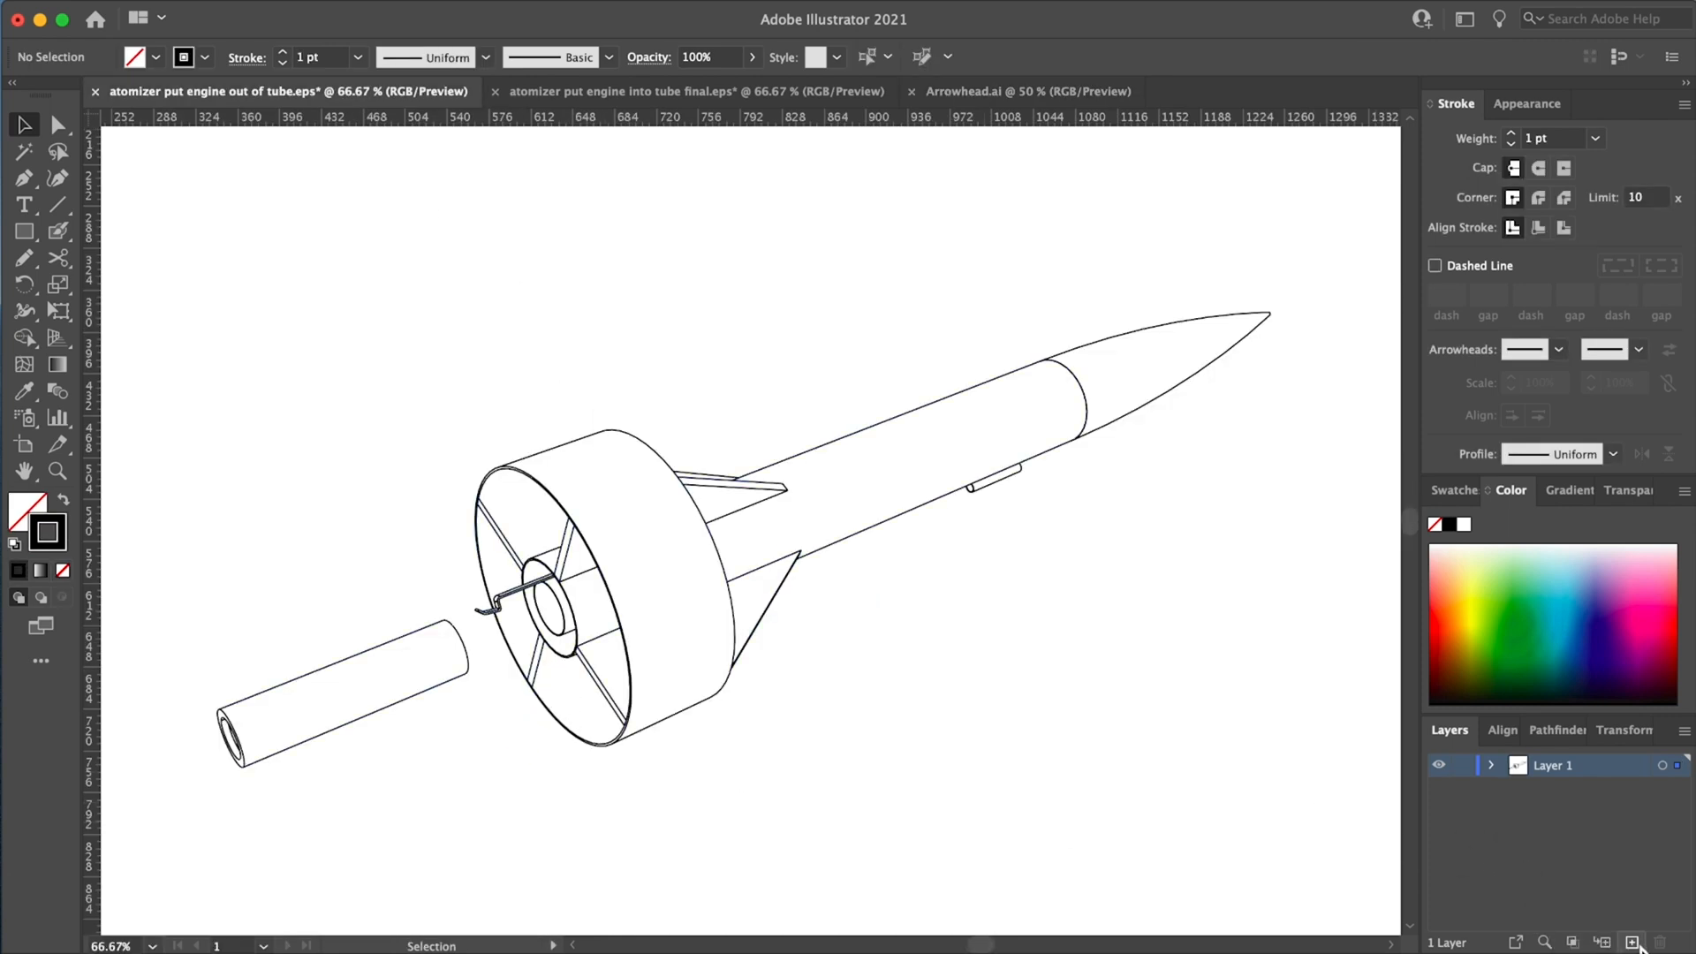
key(super+v)
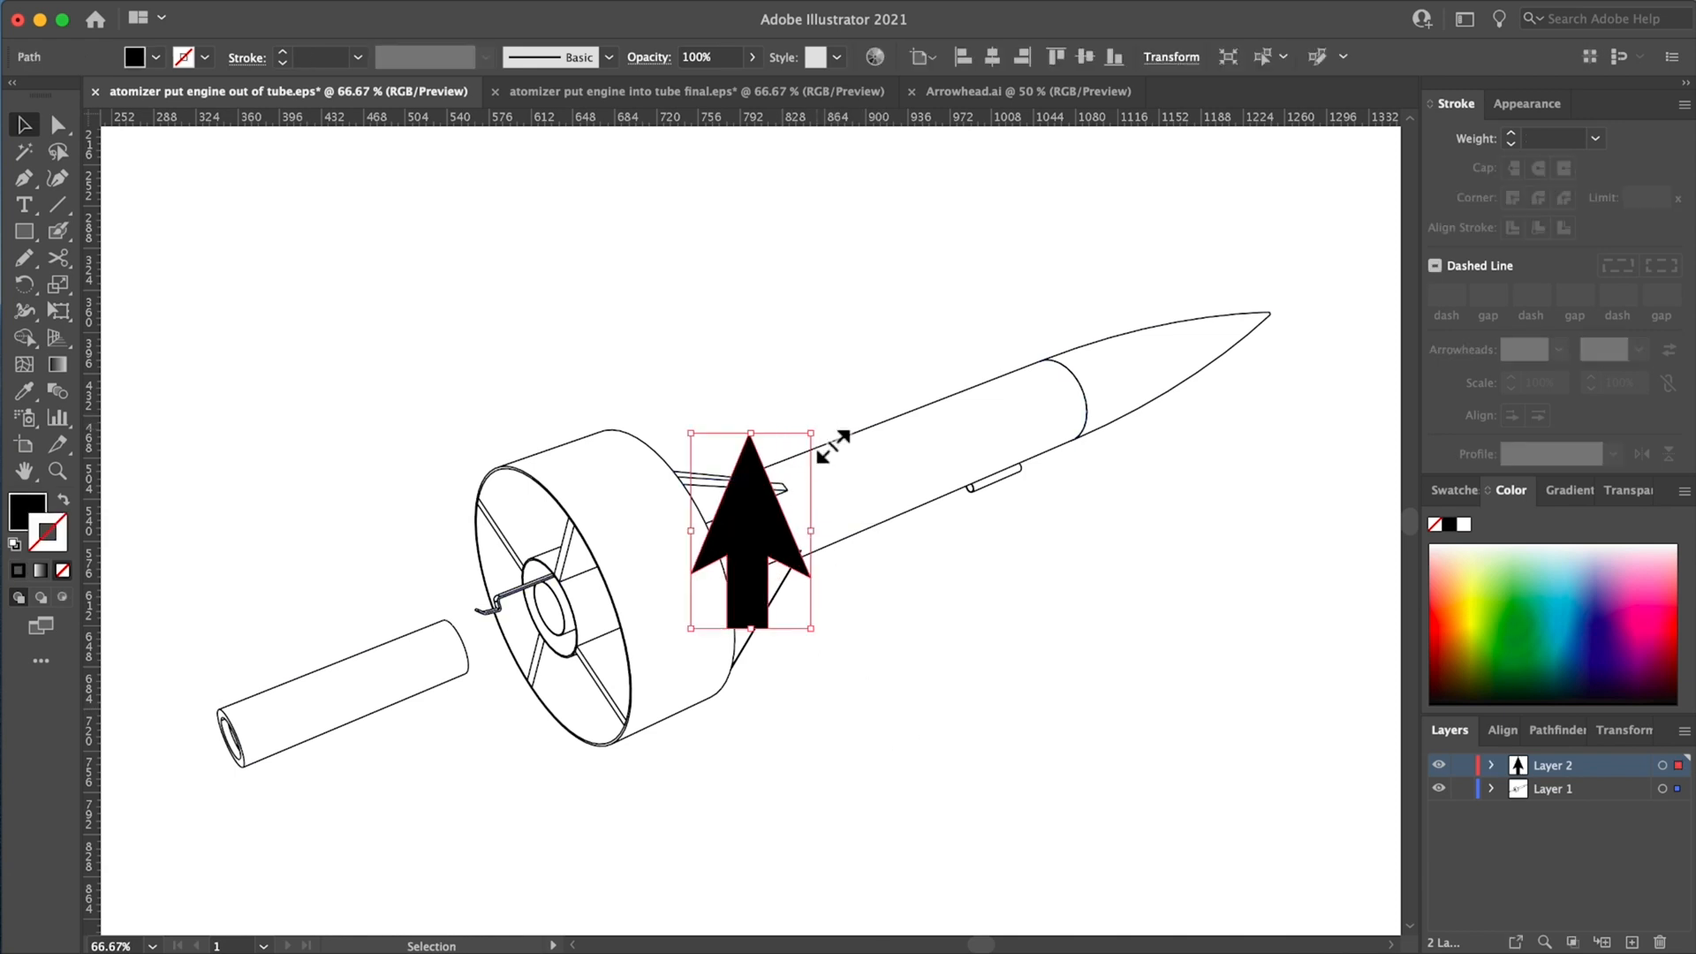
- Shrink and rotate the arrow, and place it between the engine and the motor tube, pointing into the tube
mouse_move(823, 447)
mouse_down()
mouse_move(760, 466)
mouse_move(751, 505)
mouse_up()
drag(723, 599, 518, 629)
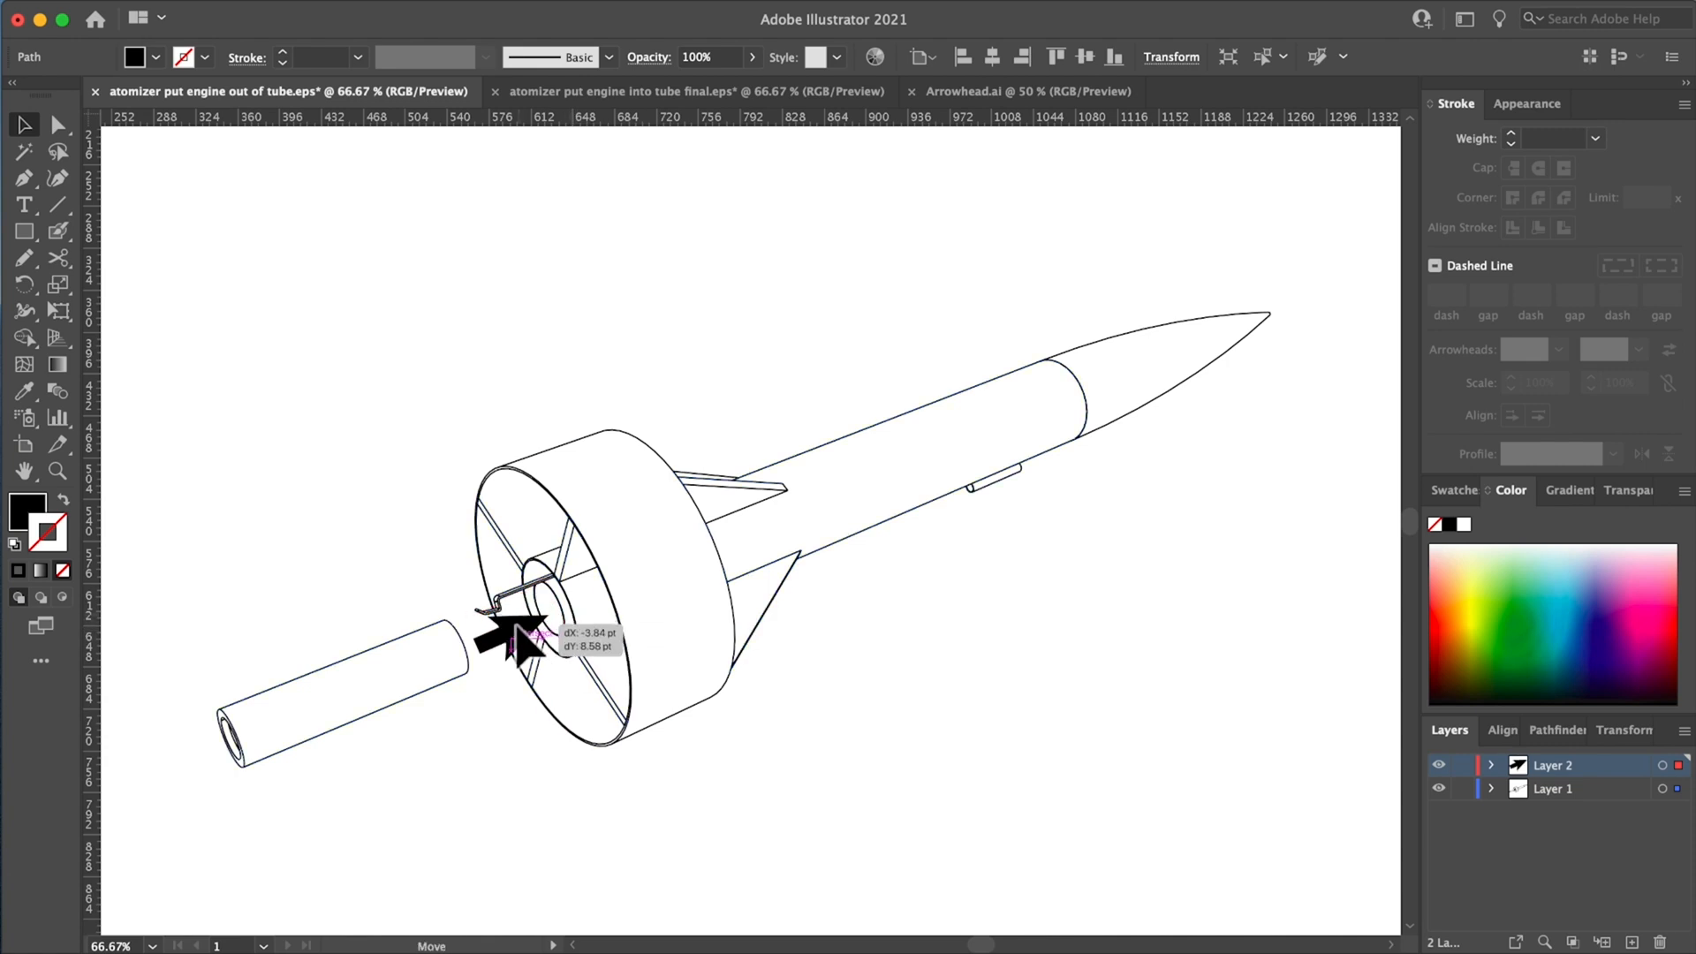
drag(518, 627, 518, 628)
click(341, 481)
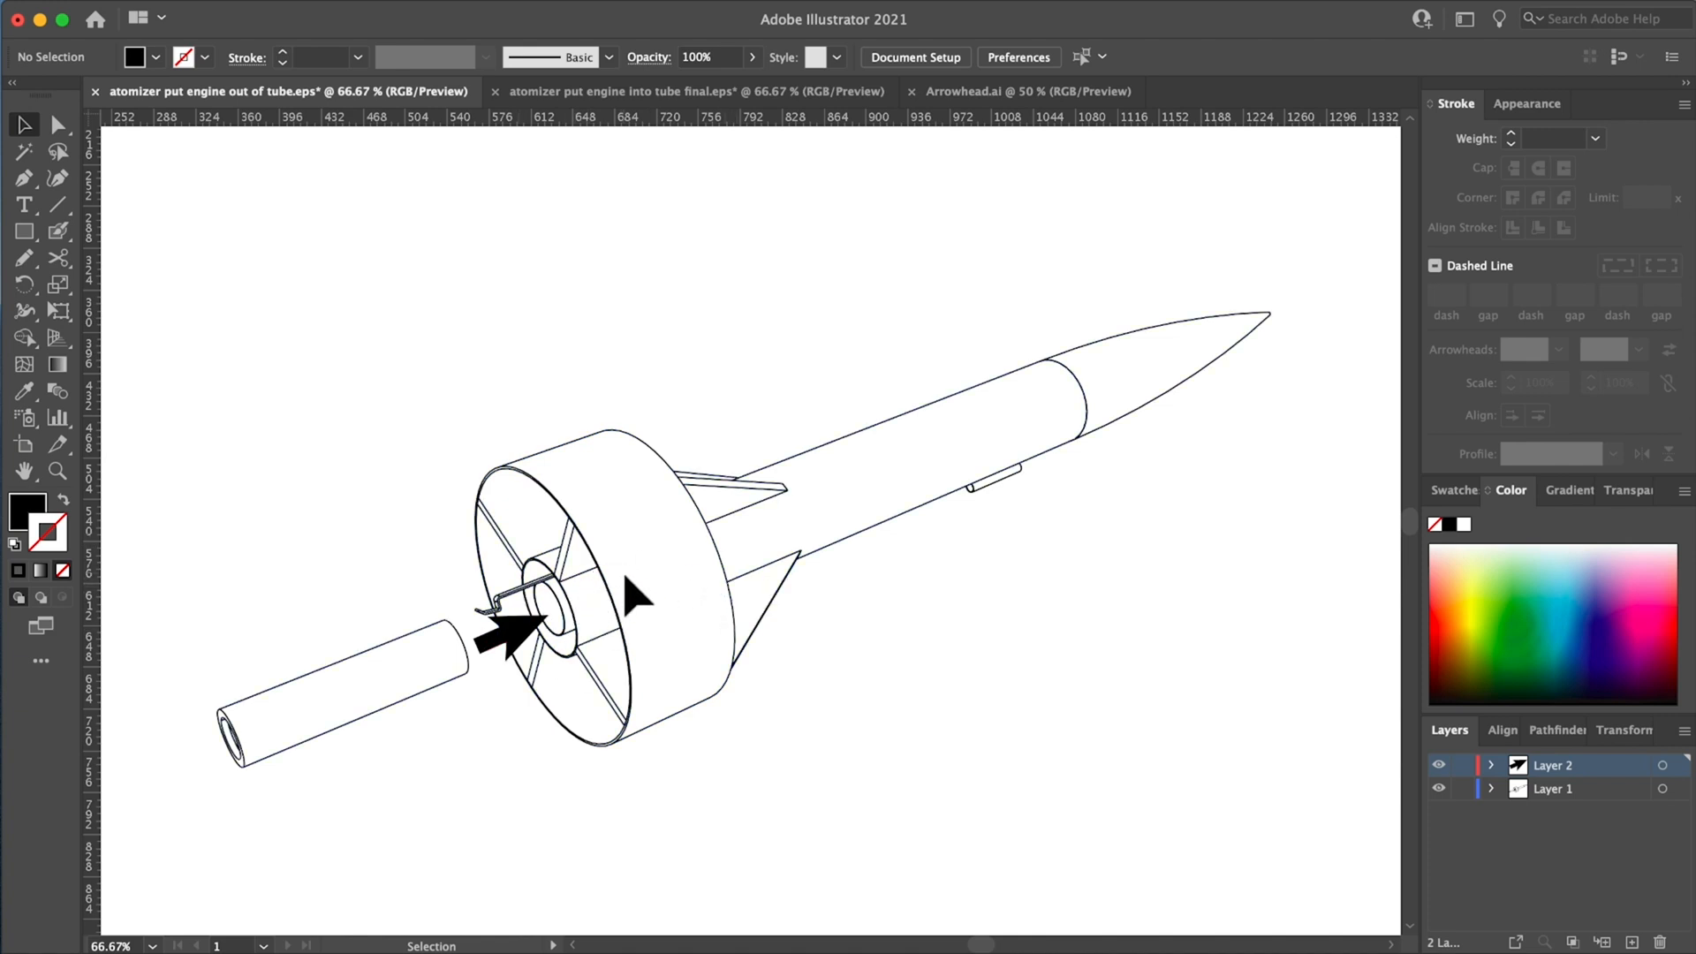
- Copy the rocket from "atomizer put engine into tube final.eps" into a new layer of the engine-out drawing, placing it to the lower right of the first rocket
click(680, 92)
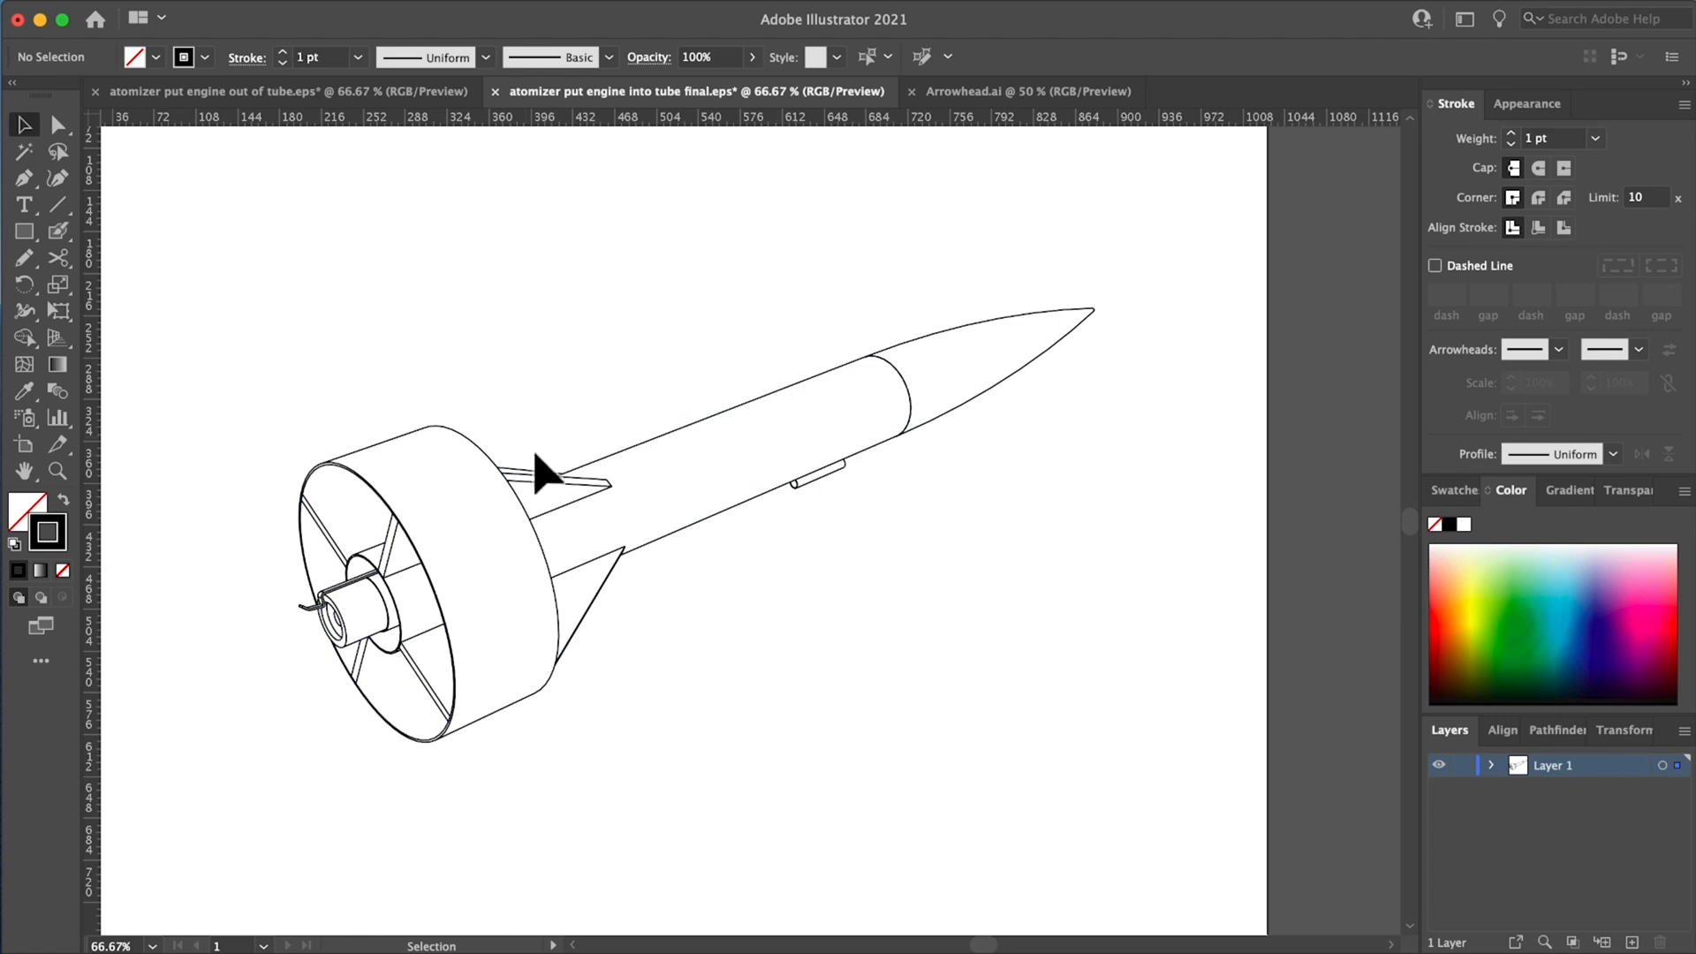
click(558, 486)
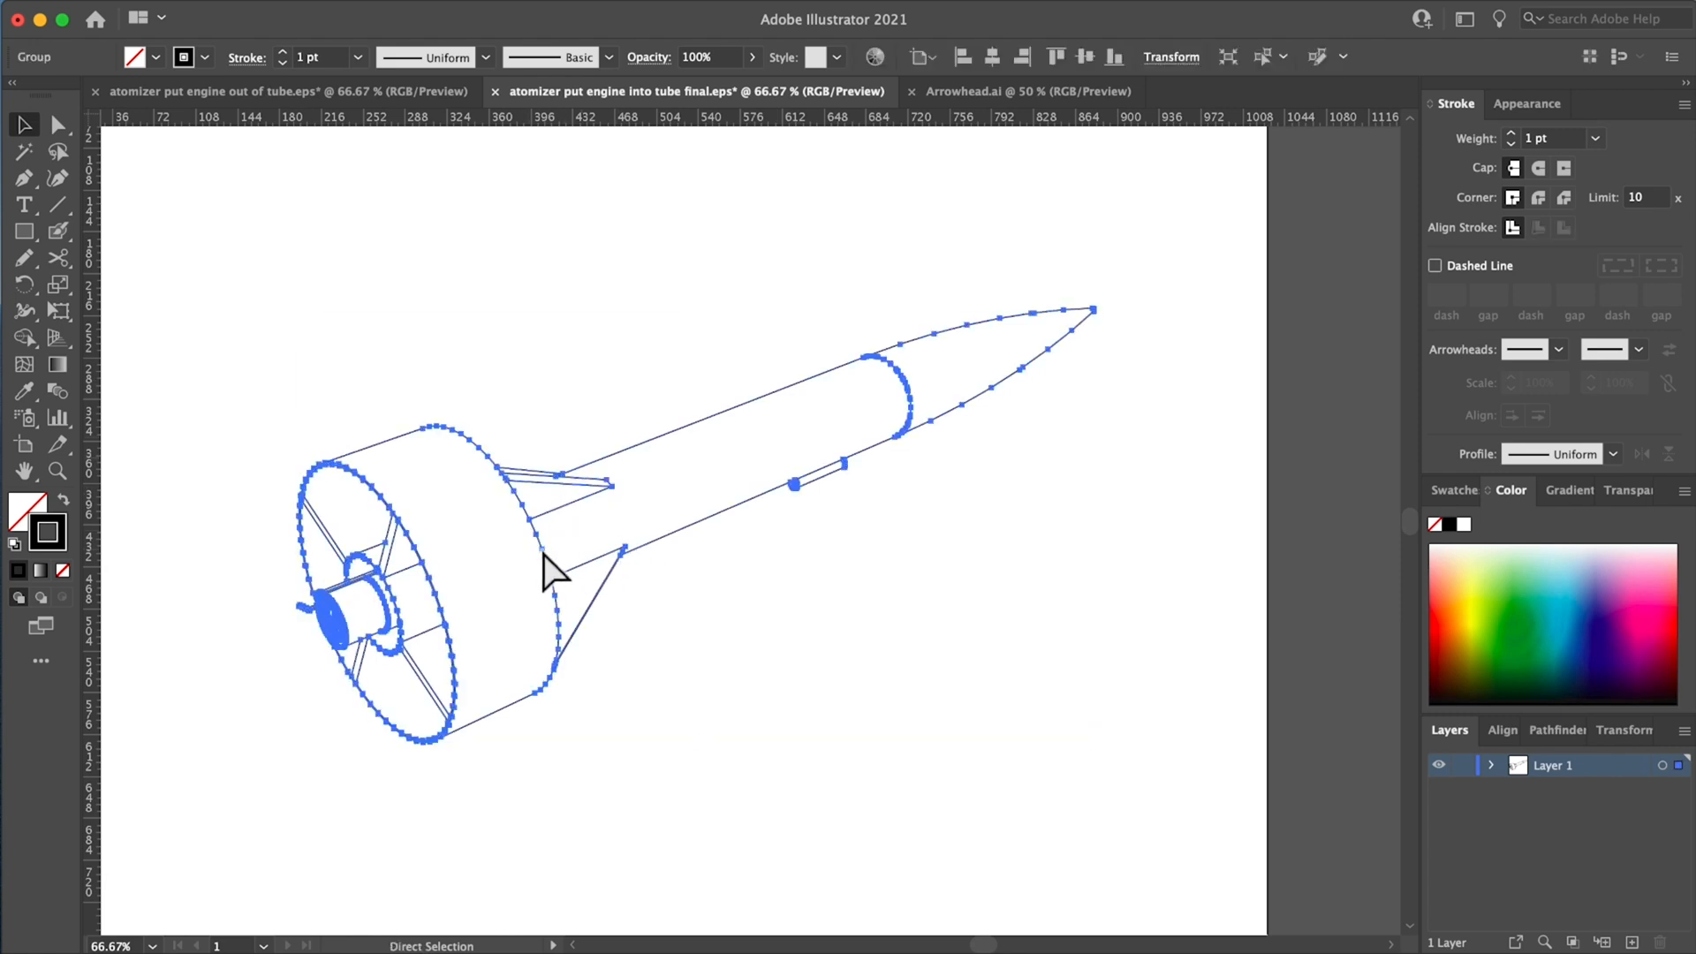
click(270, 97)
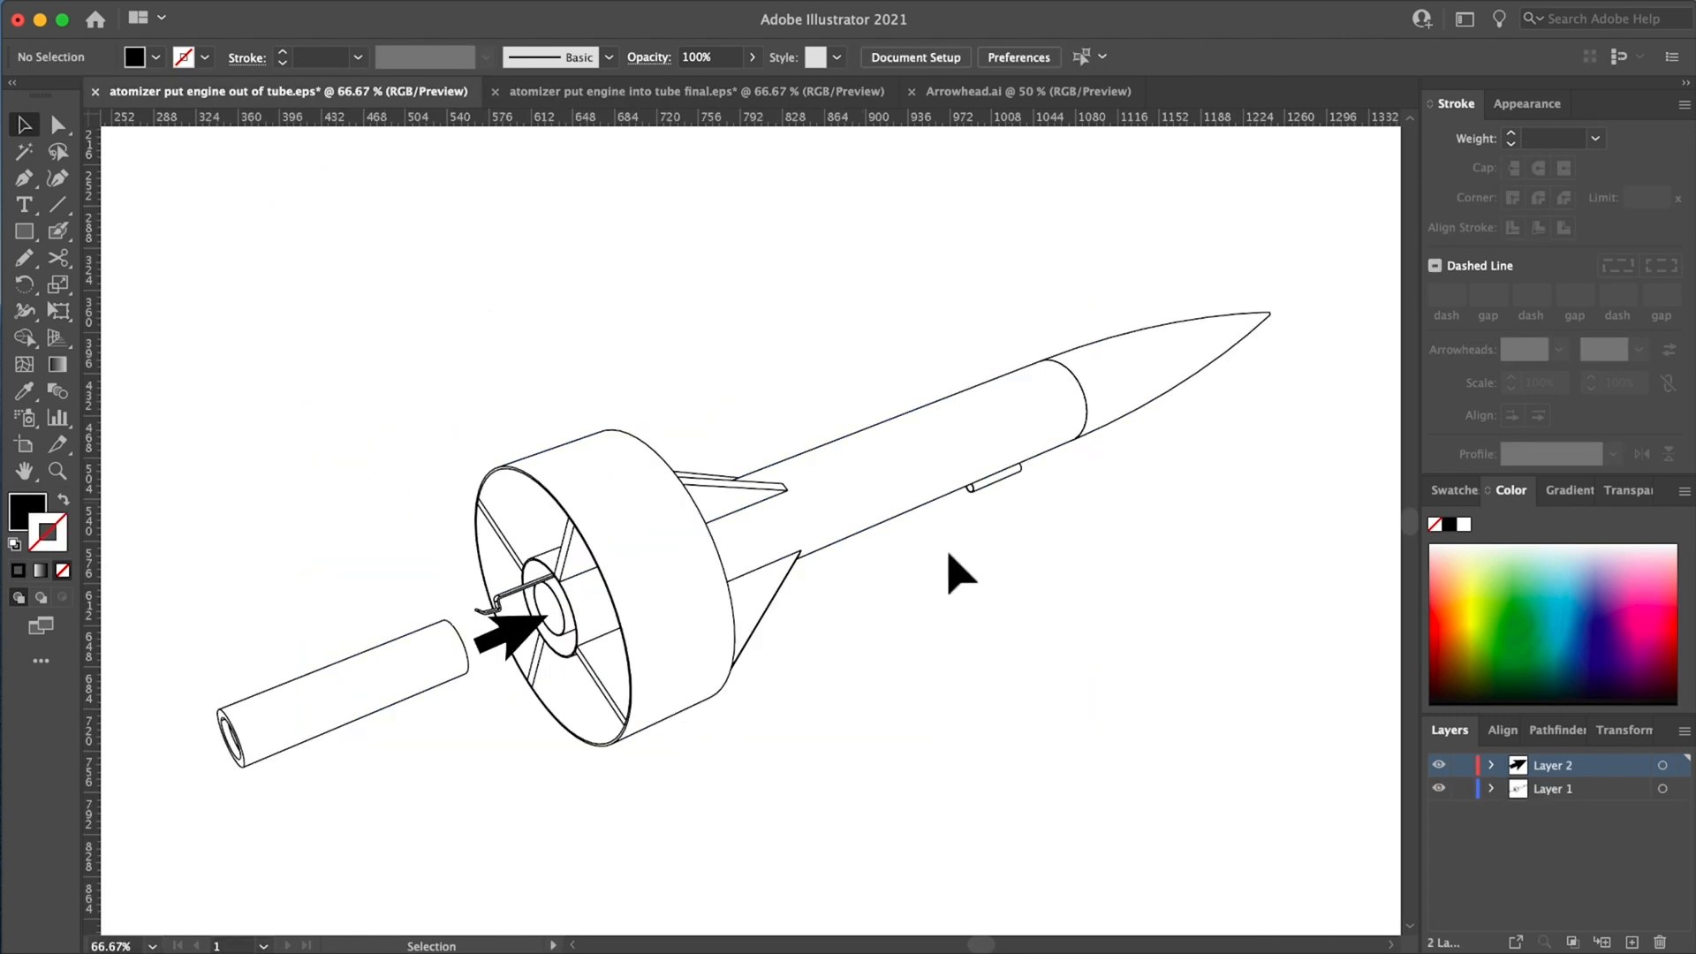
alt+scroll(778, 563, down, 2)
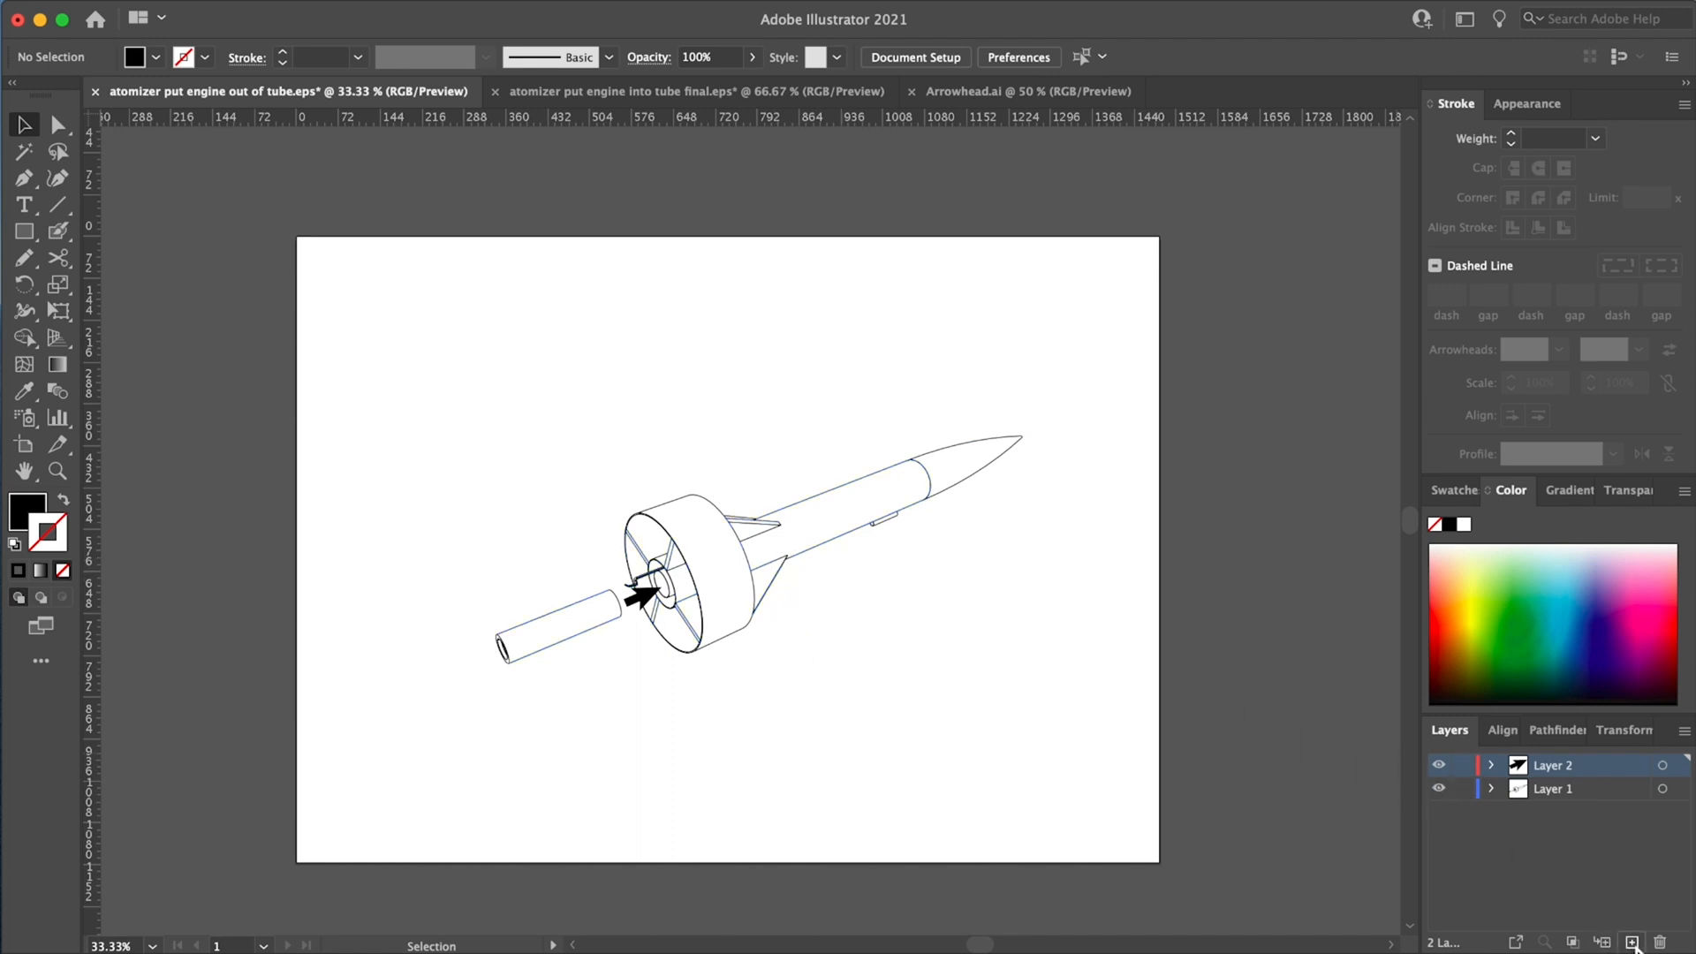
key(super+v)
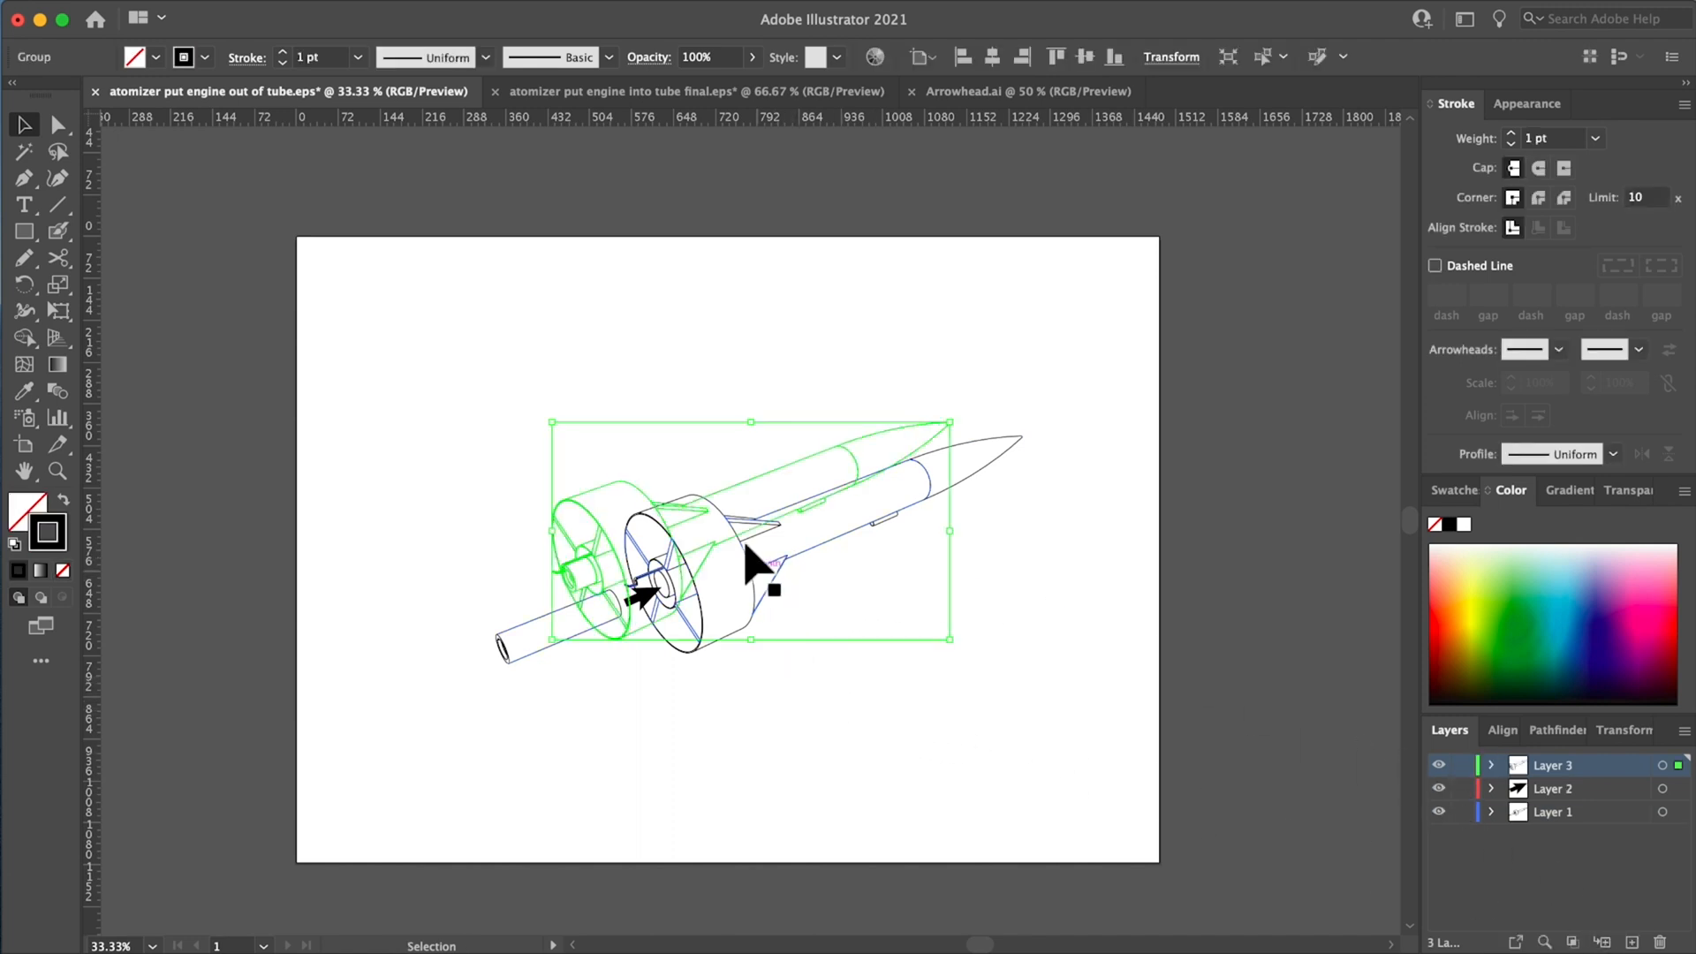
drag(718, 496, 963, 583)
- Resize the artboard on all four sides so it fits closely around both rocket drawings, and deselect the artwork
click(24, 444)
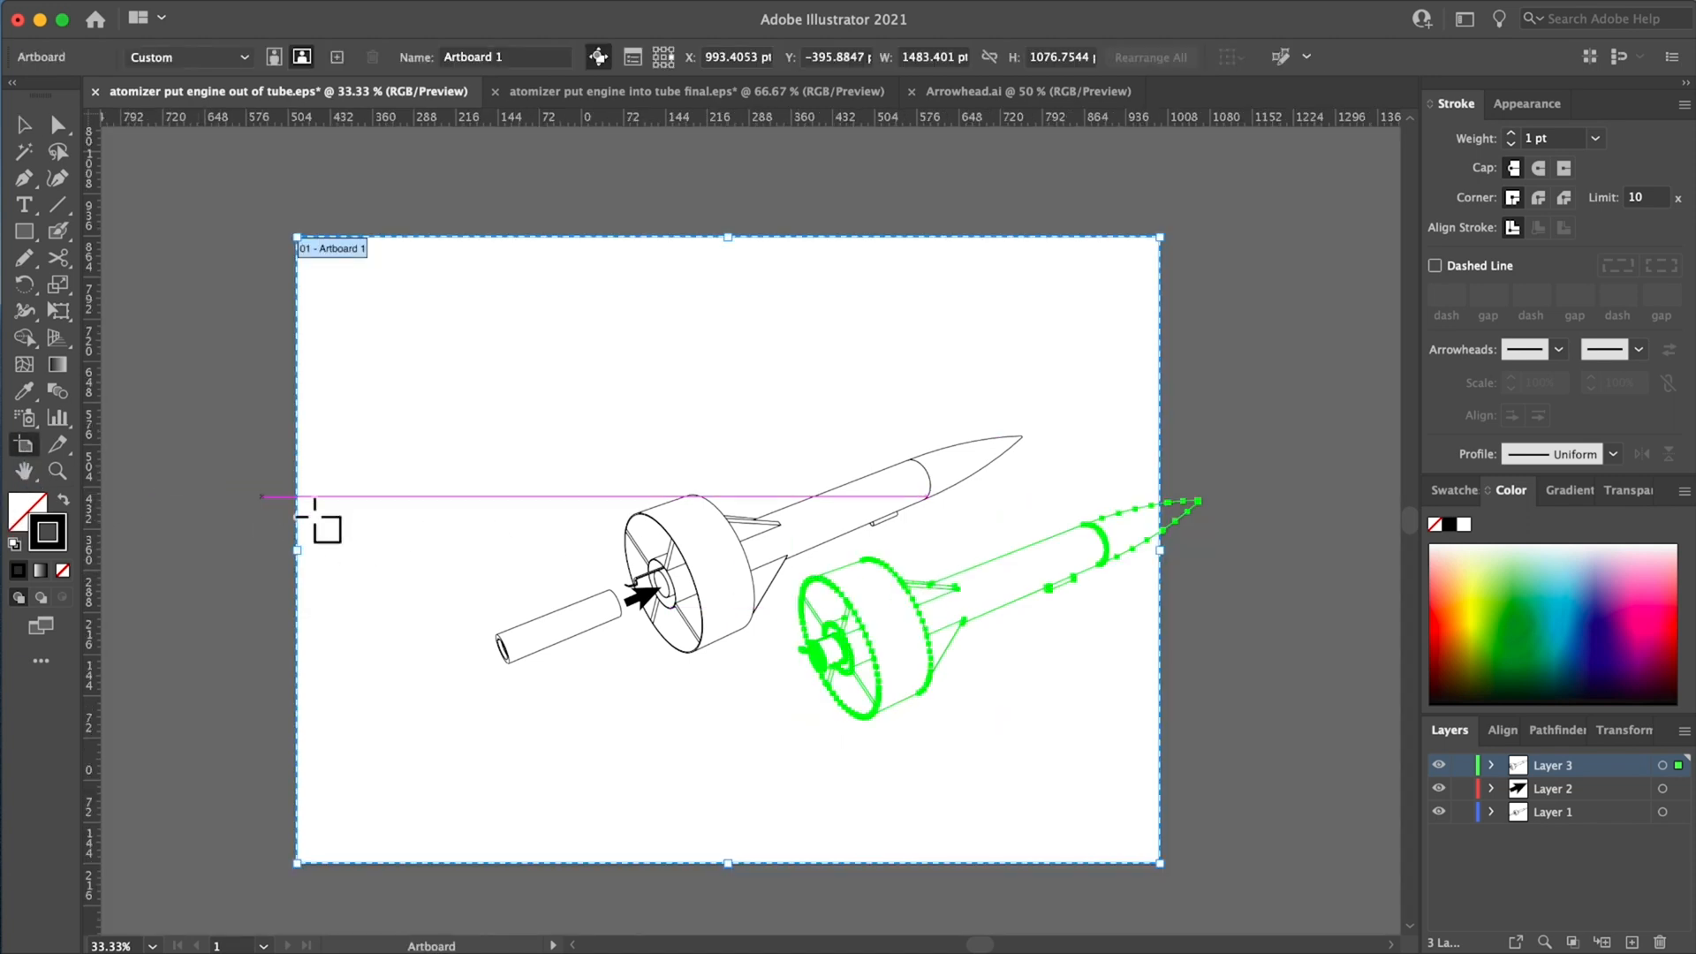
drag(314, 568, 491, 570)
drag(1175, 562, 1228, 566)
drag(853, 238, 845, 447)
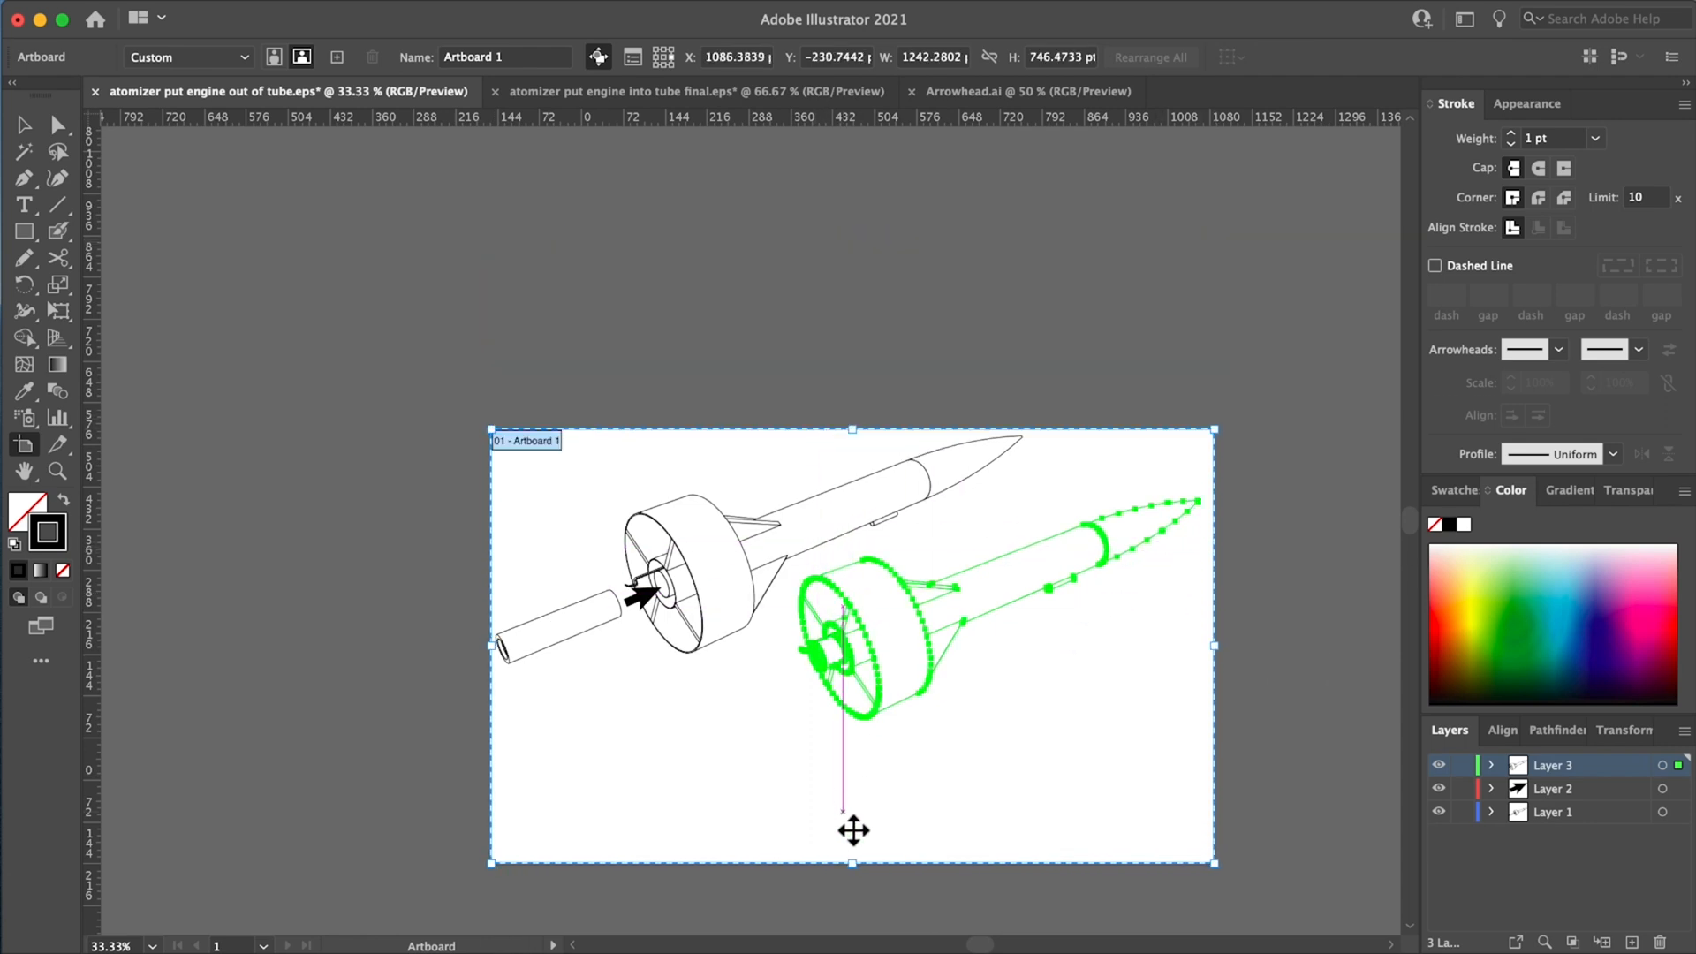
drag(858, 870, 862, 744)
click(30, 127)
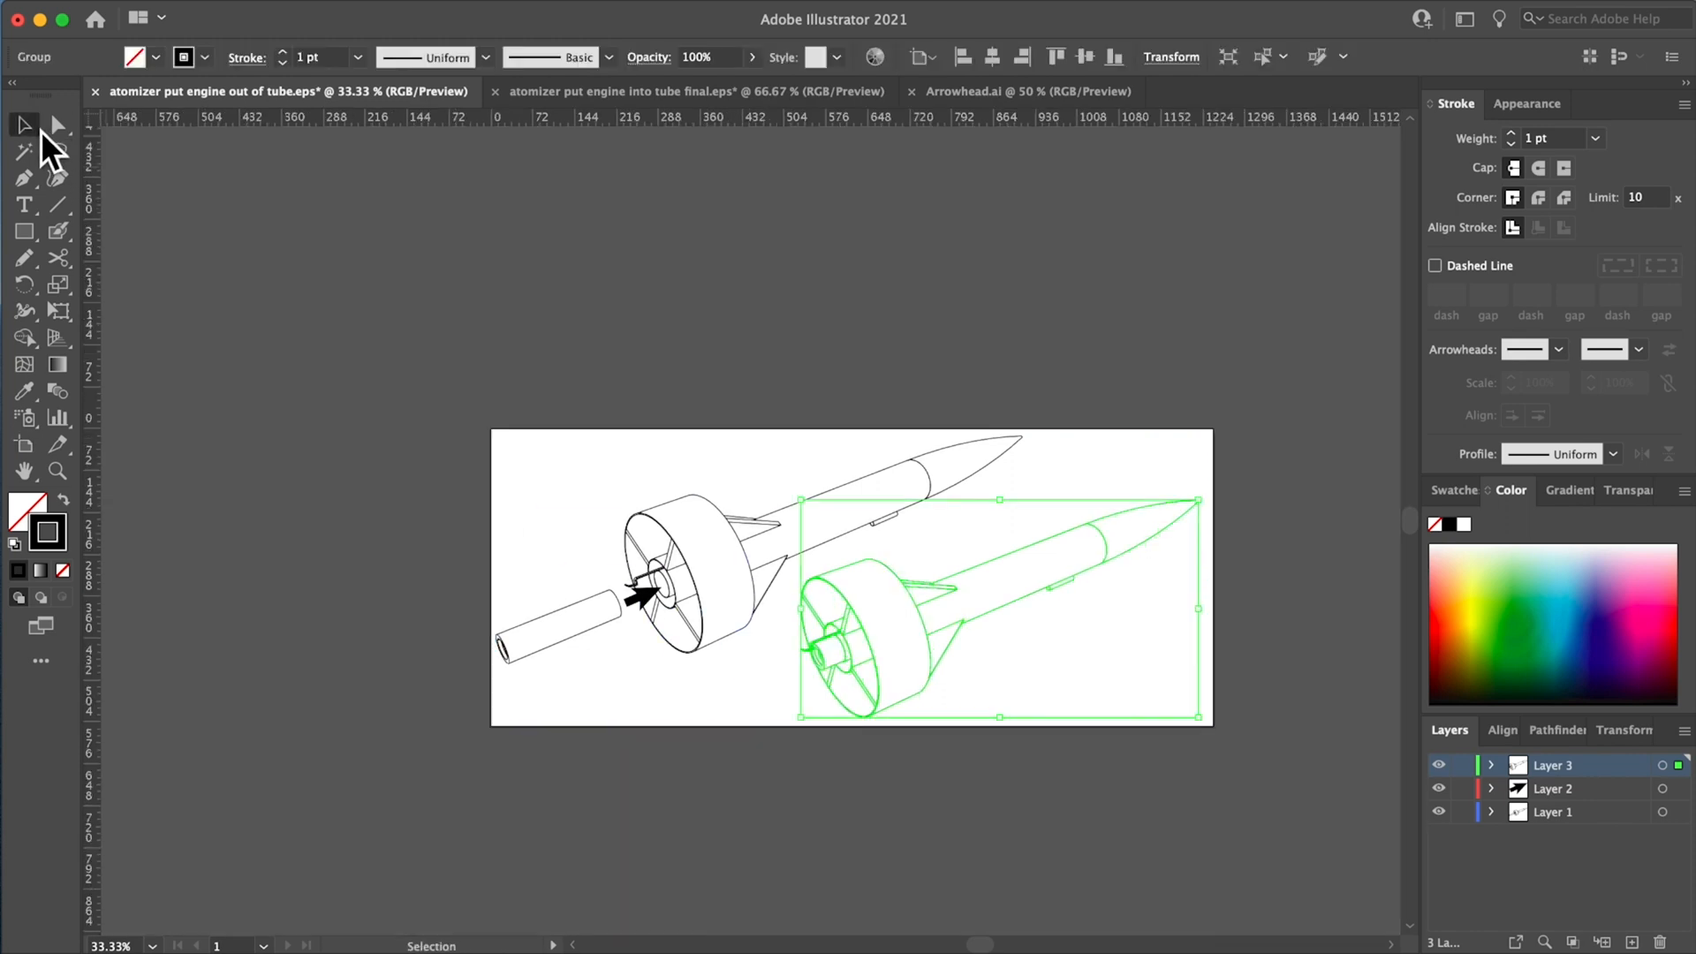
click(580, 521)
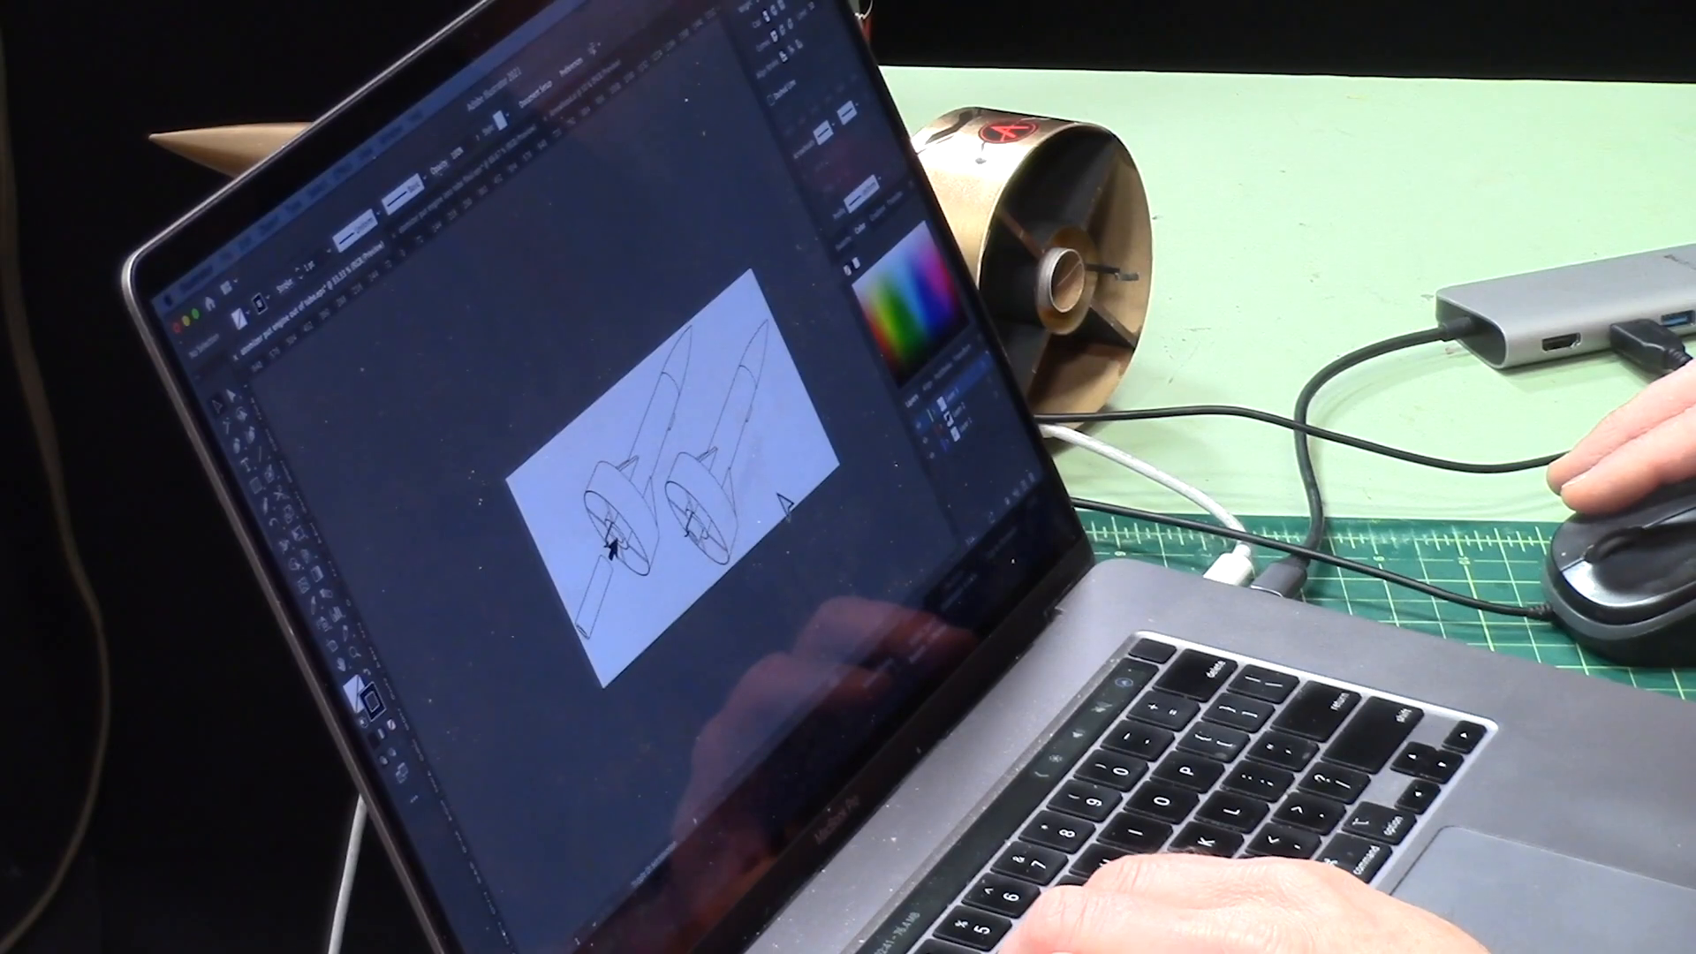
- Save the combined illustration as an Adobe Illustrator file named "installing the motor"
key(super+shift+s)
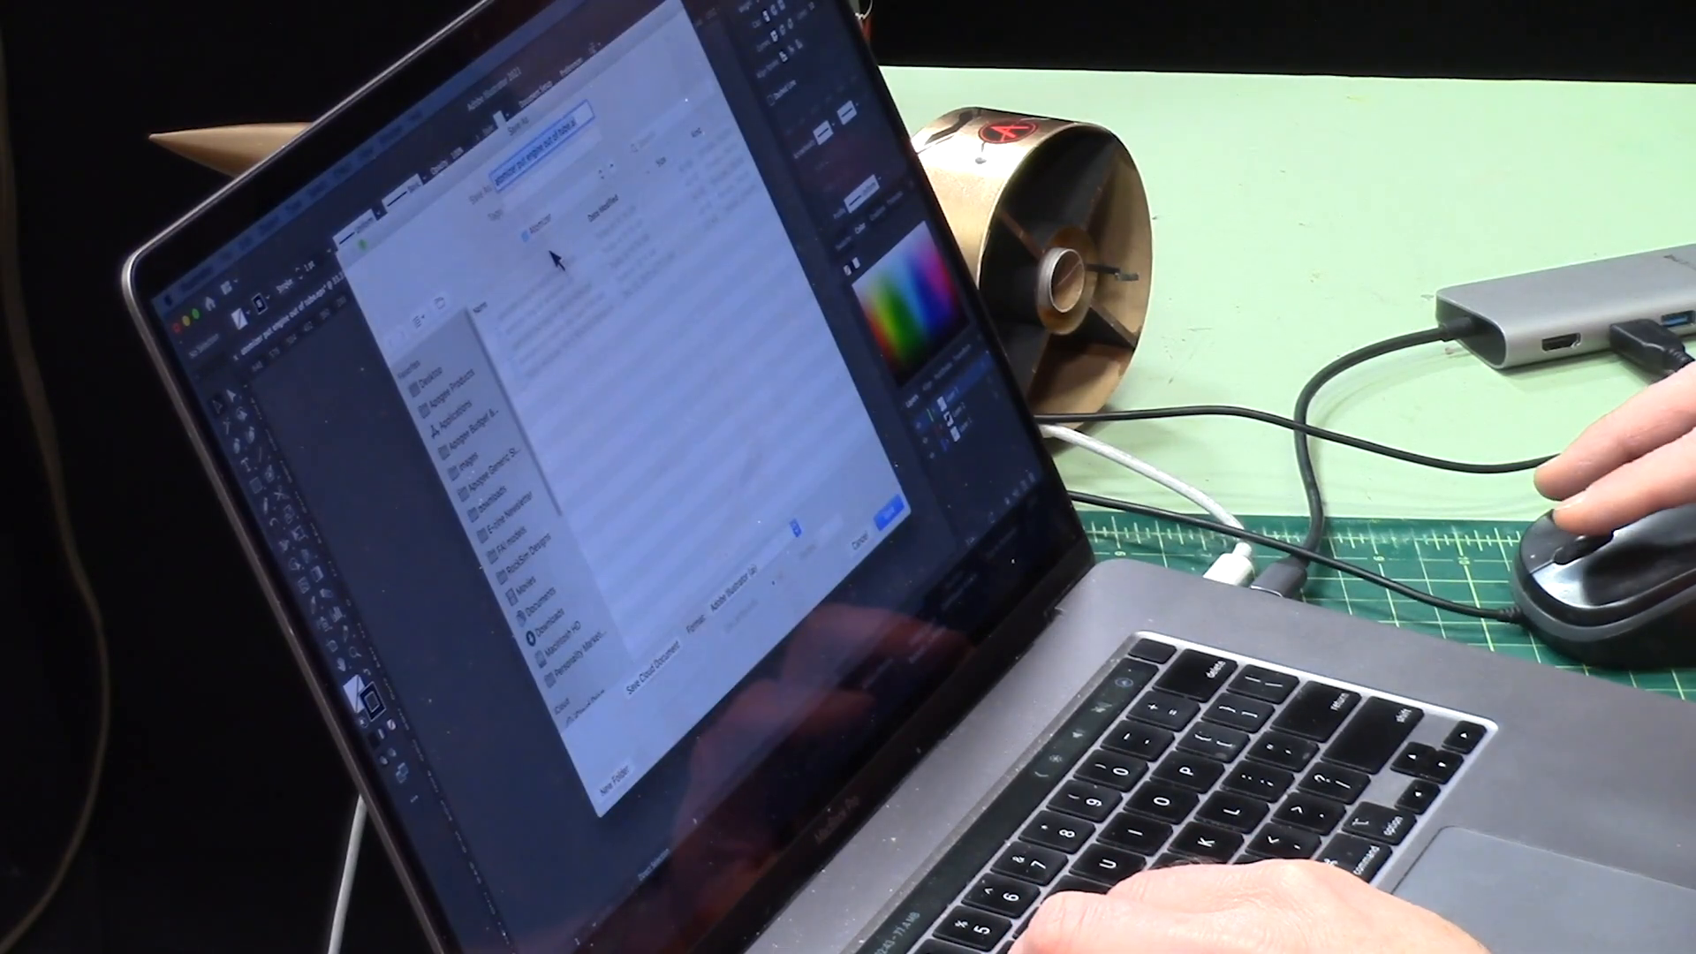
text(installa)
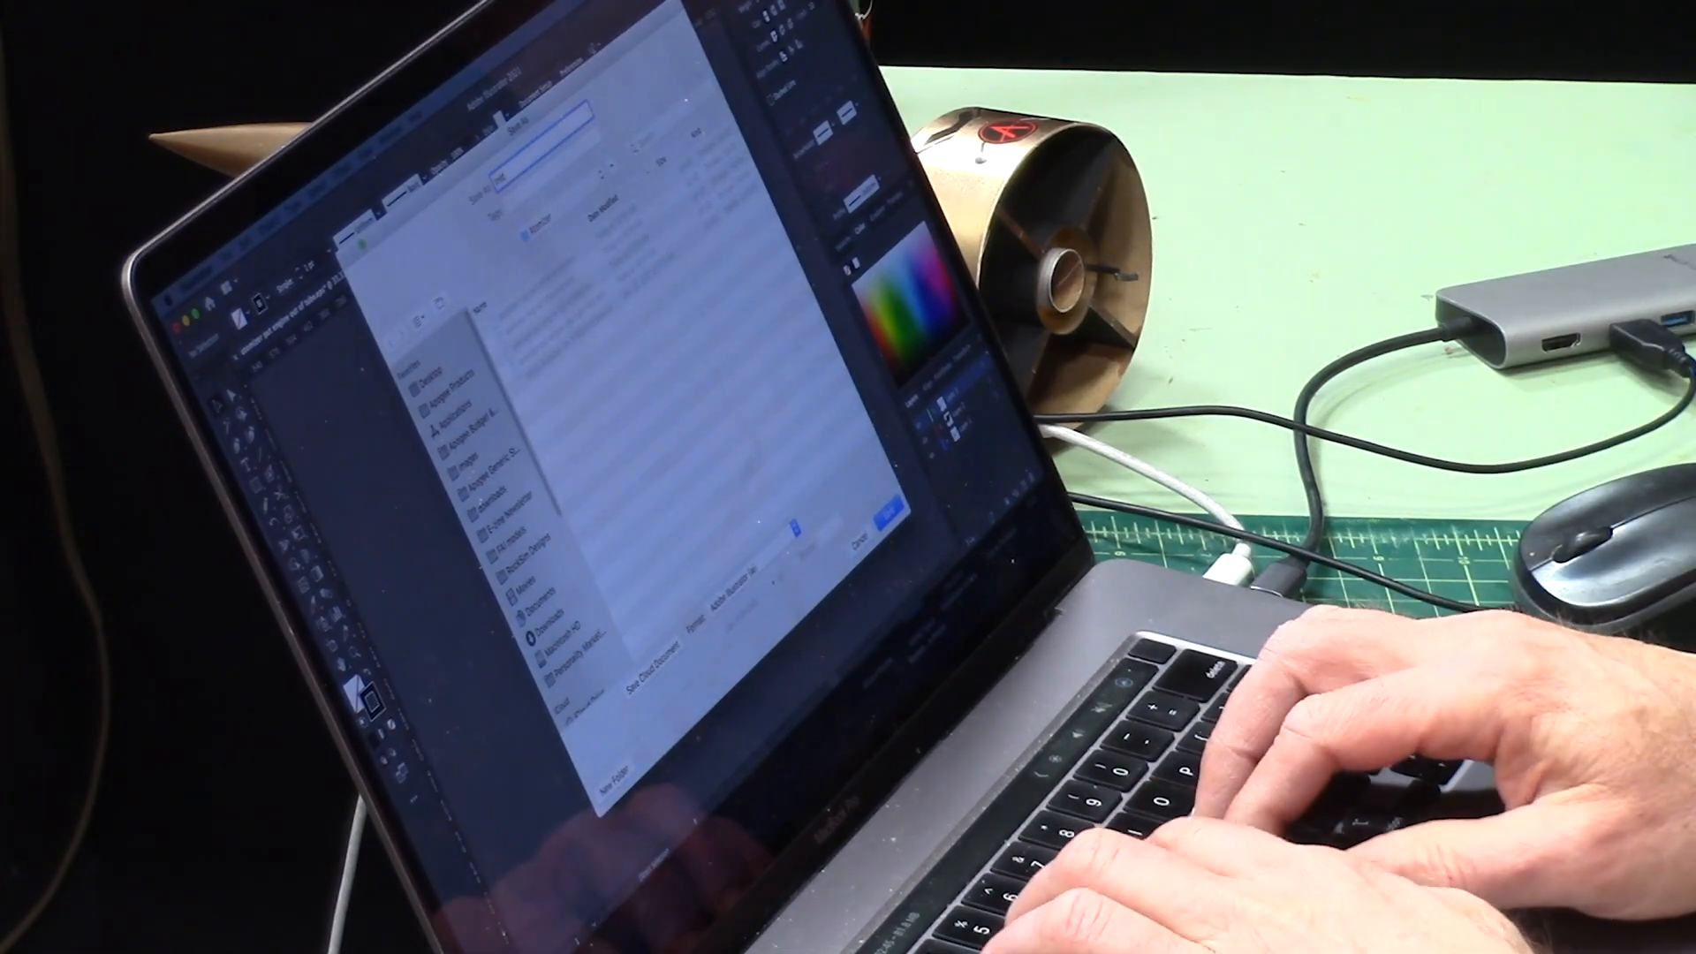
text(ng the motor)
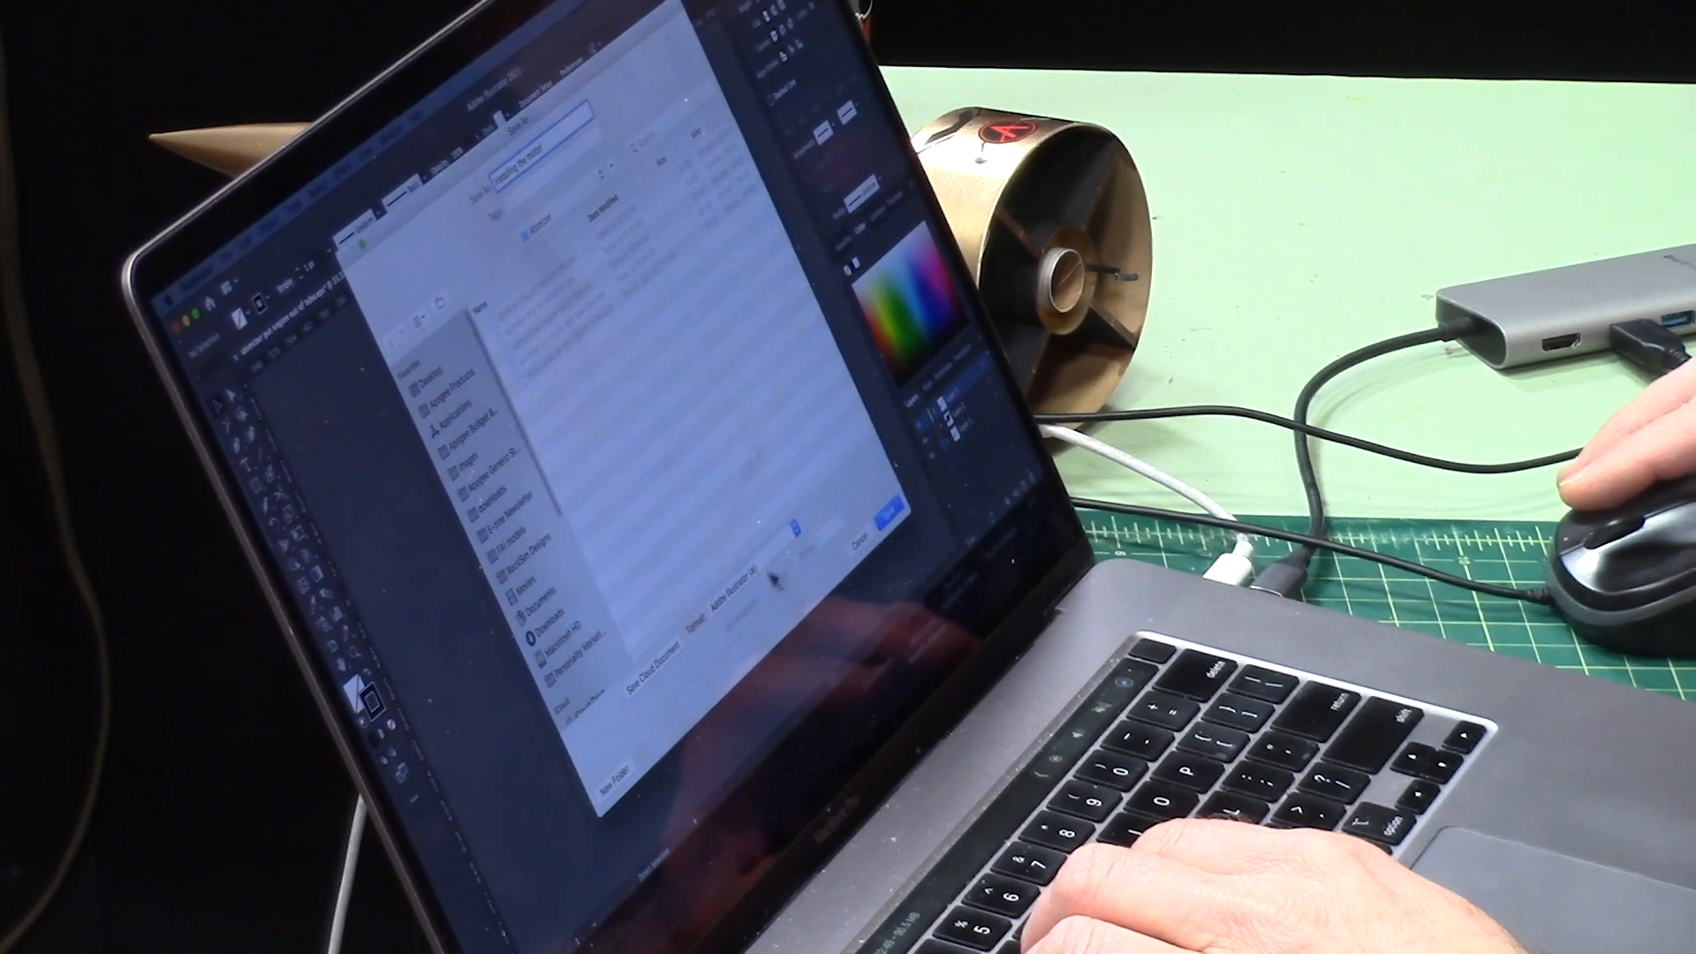
click(888, 512)
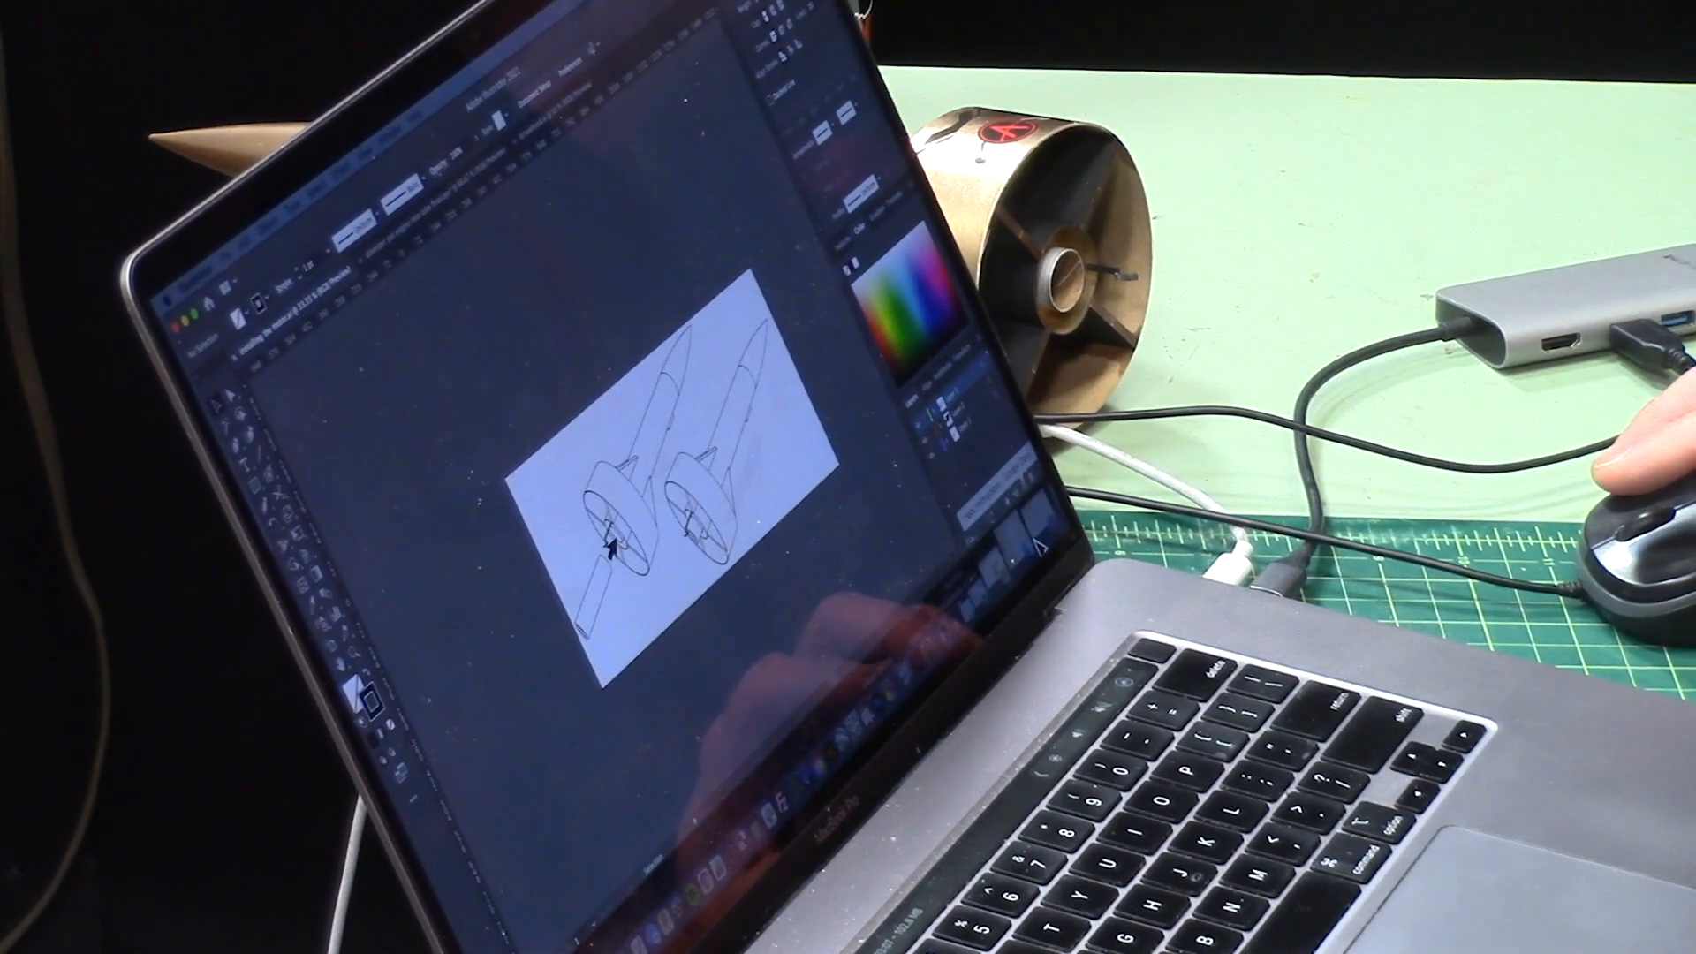
- Switch to the Habu Instructions document in Google Docs and examine launch step C's text on sliding in the motor, with its two-rocket illustration
click(1040, 531)
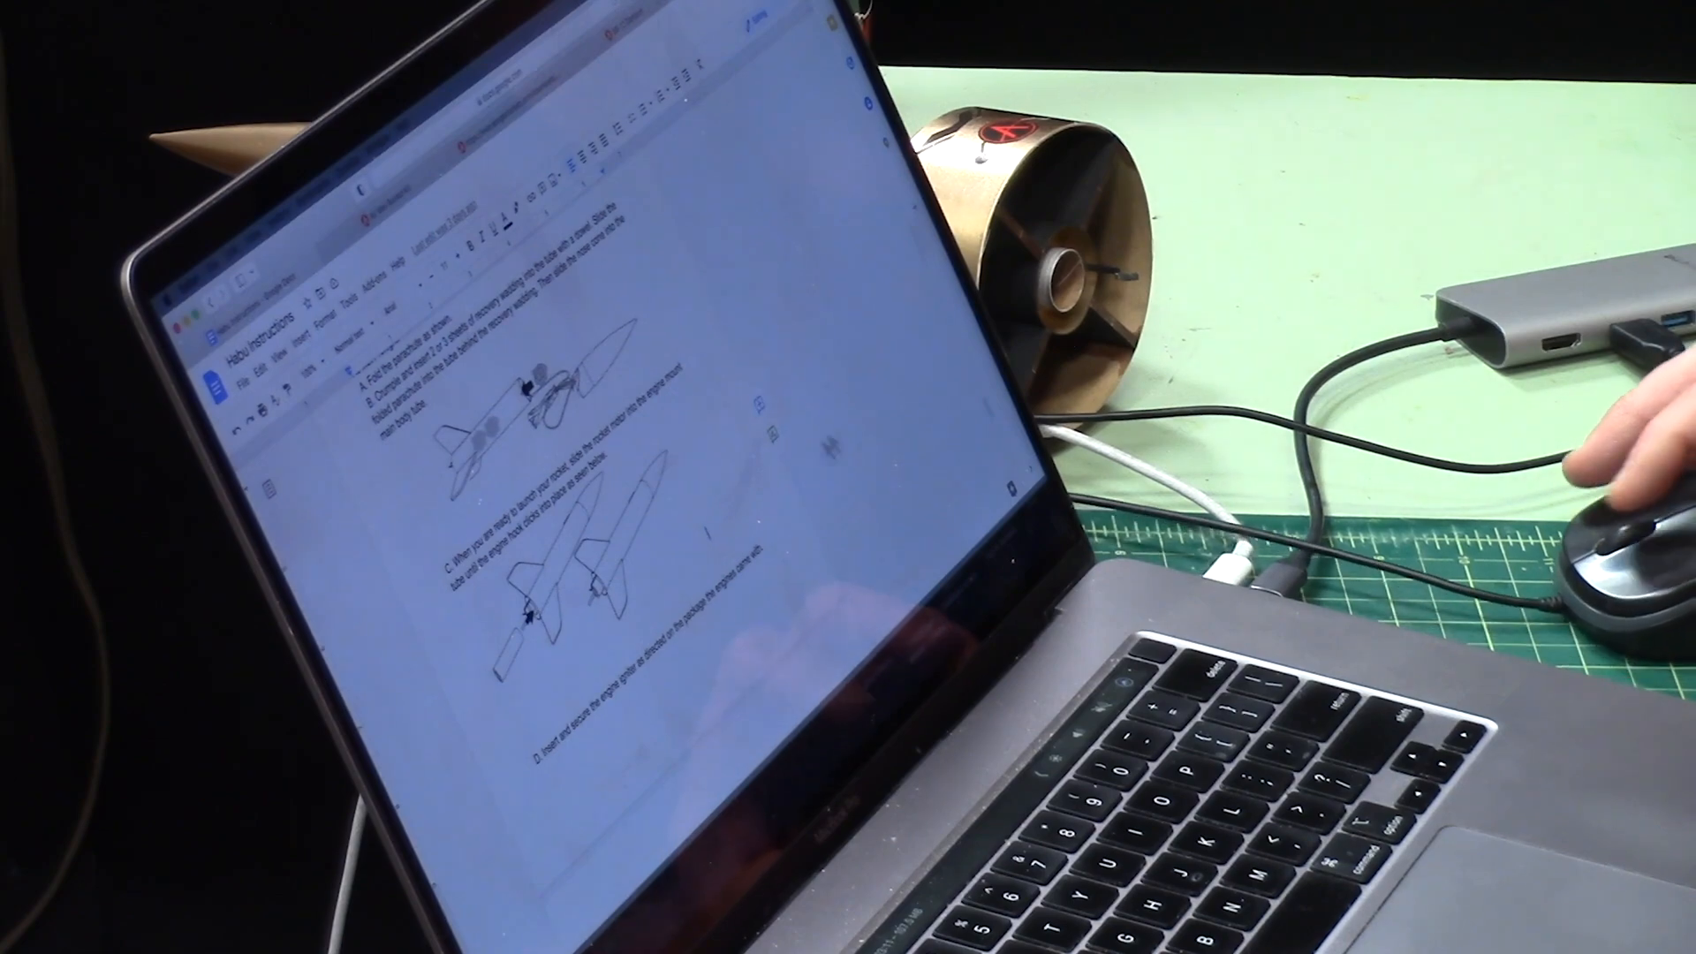
scroll(848, 409, down, 5)
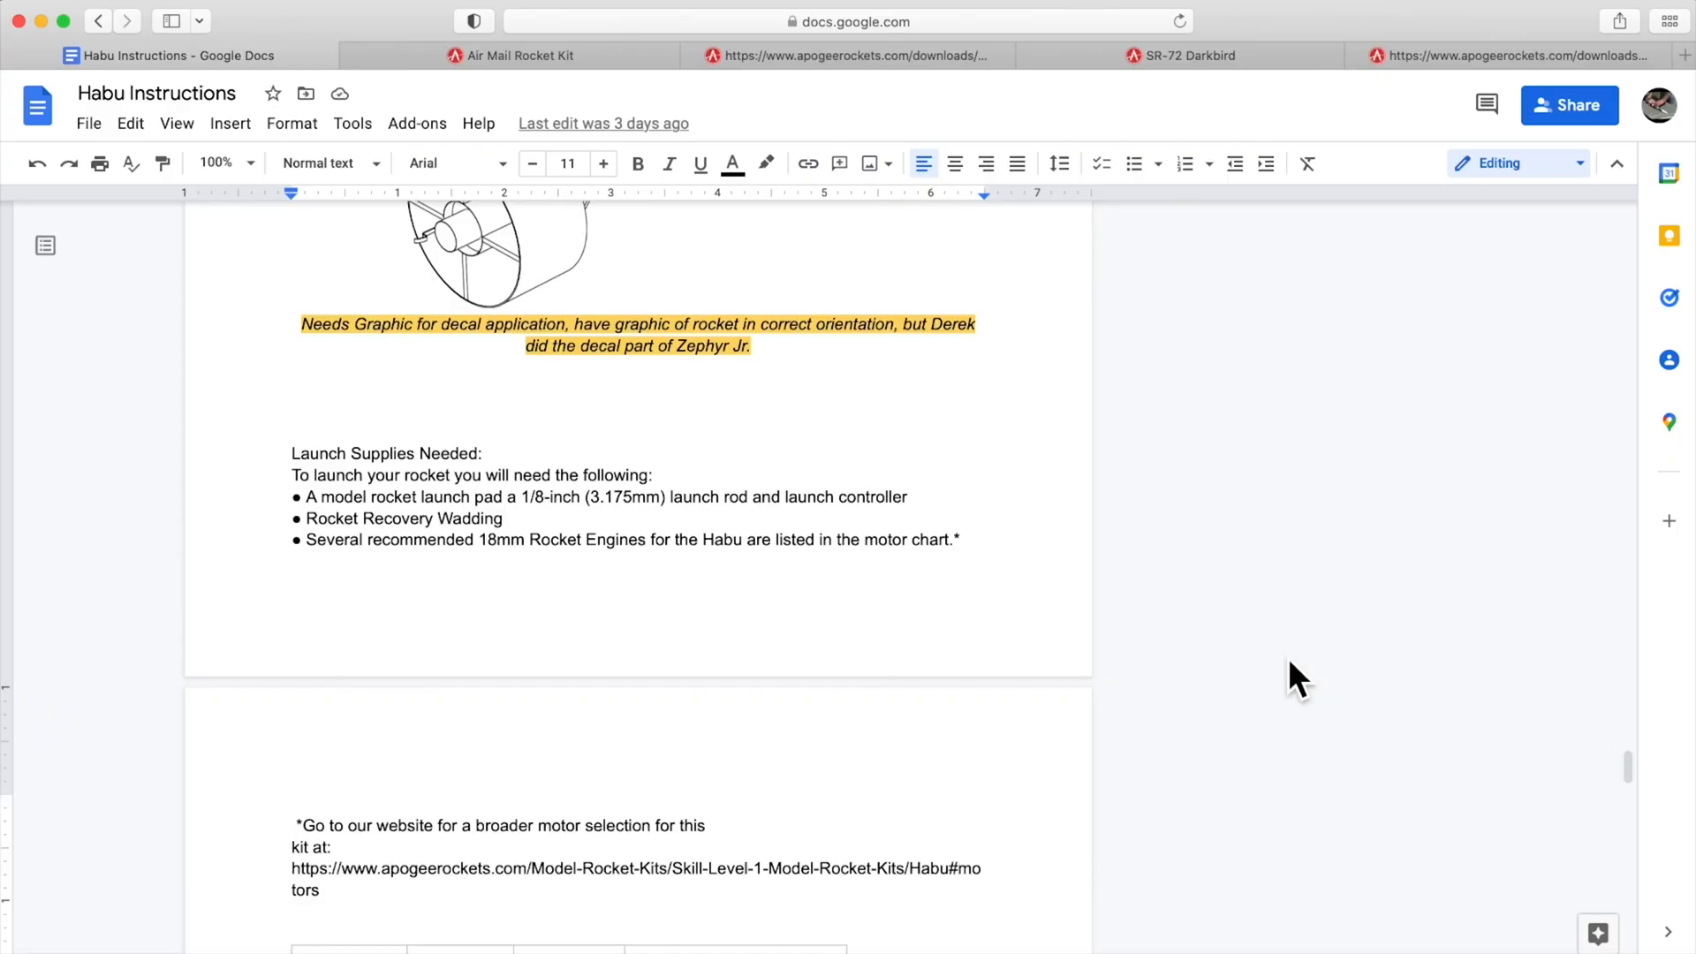
scroll(936, 536, down, 5)
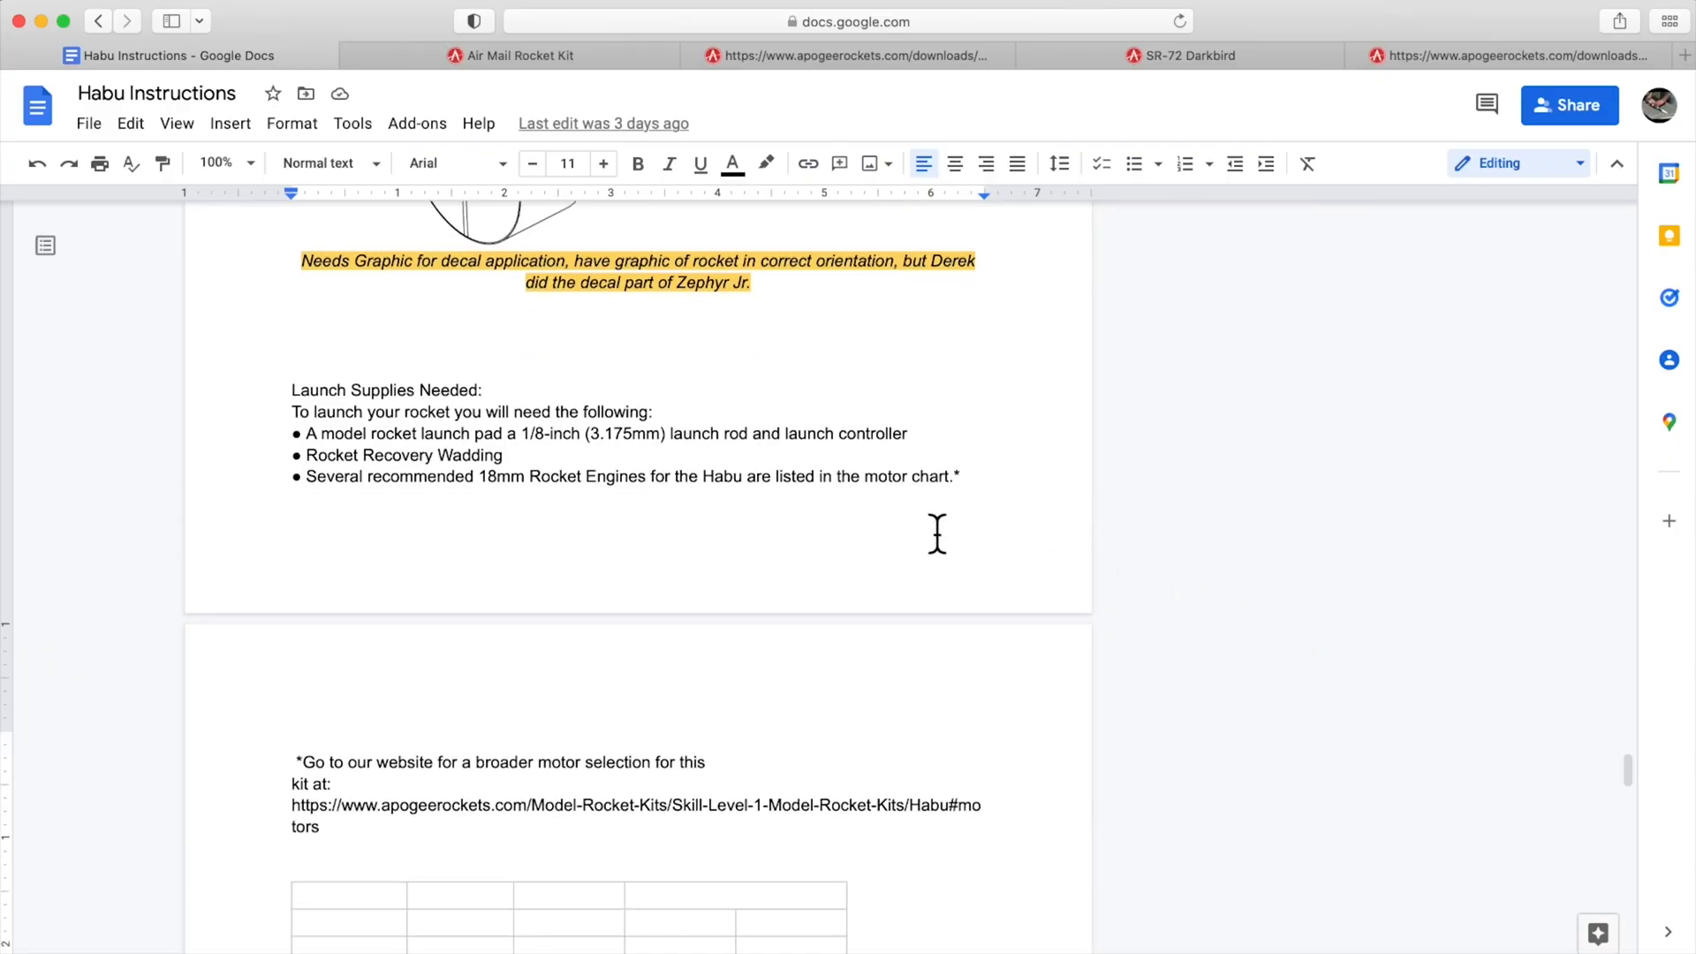
scroll(937, 535, down, 7)
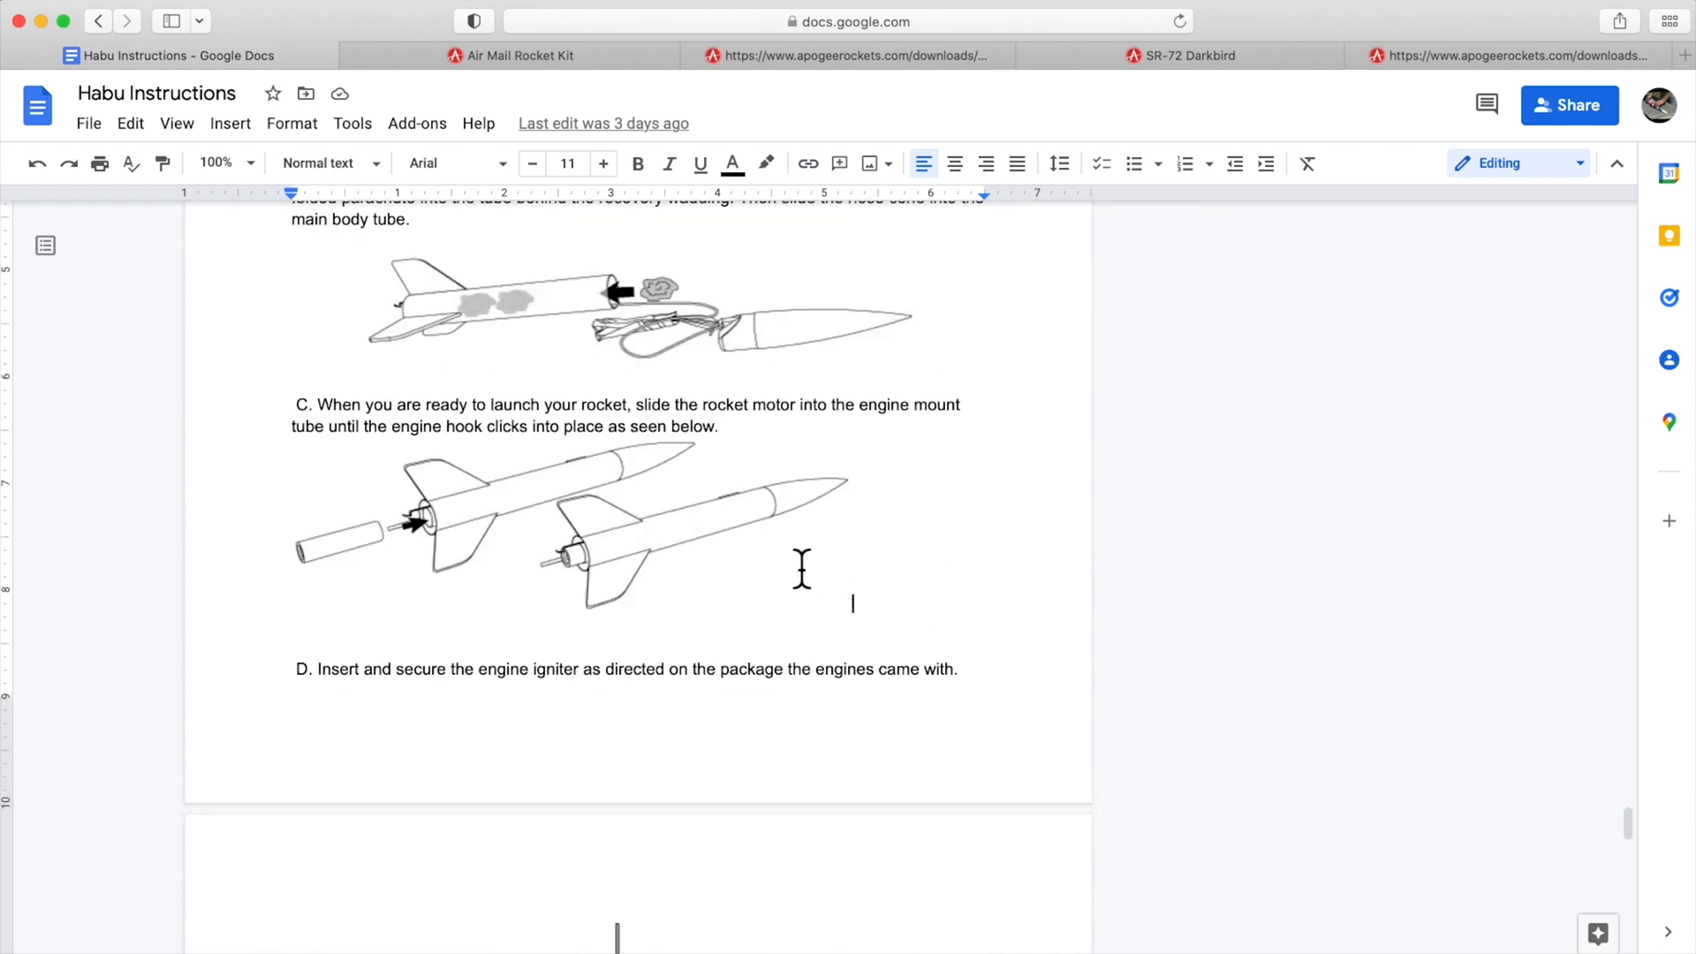
drag(304, 417, 669, 436)
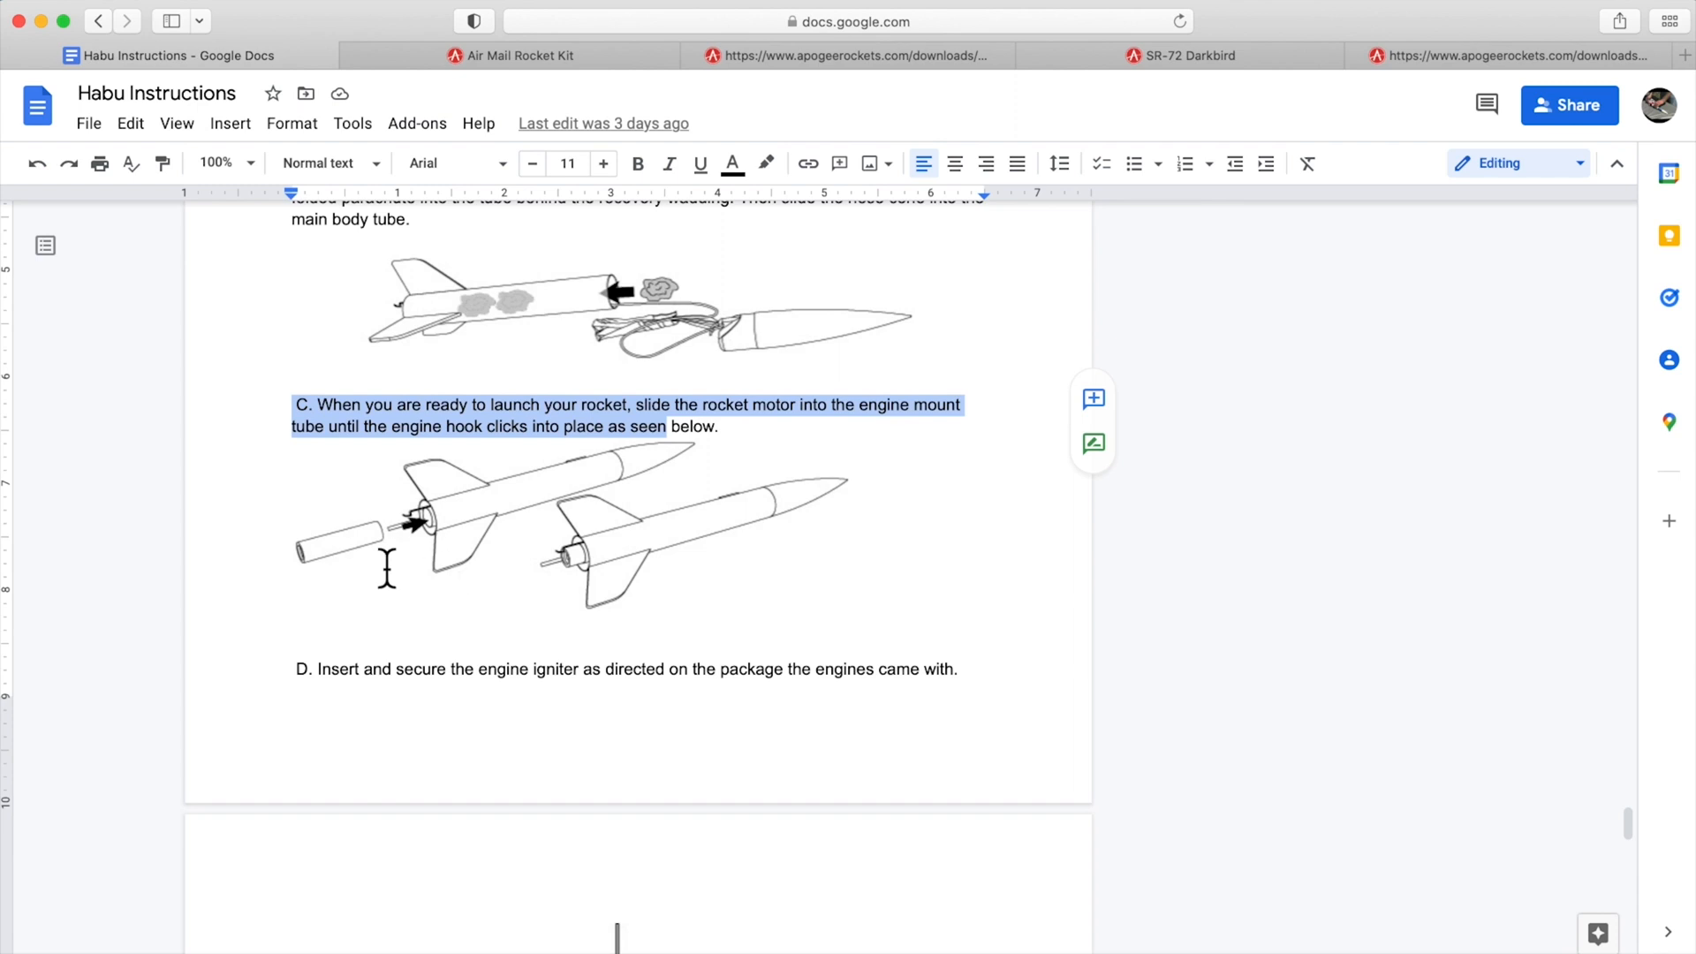
click(500, 632)
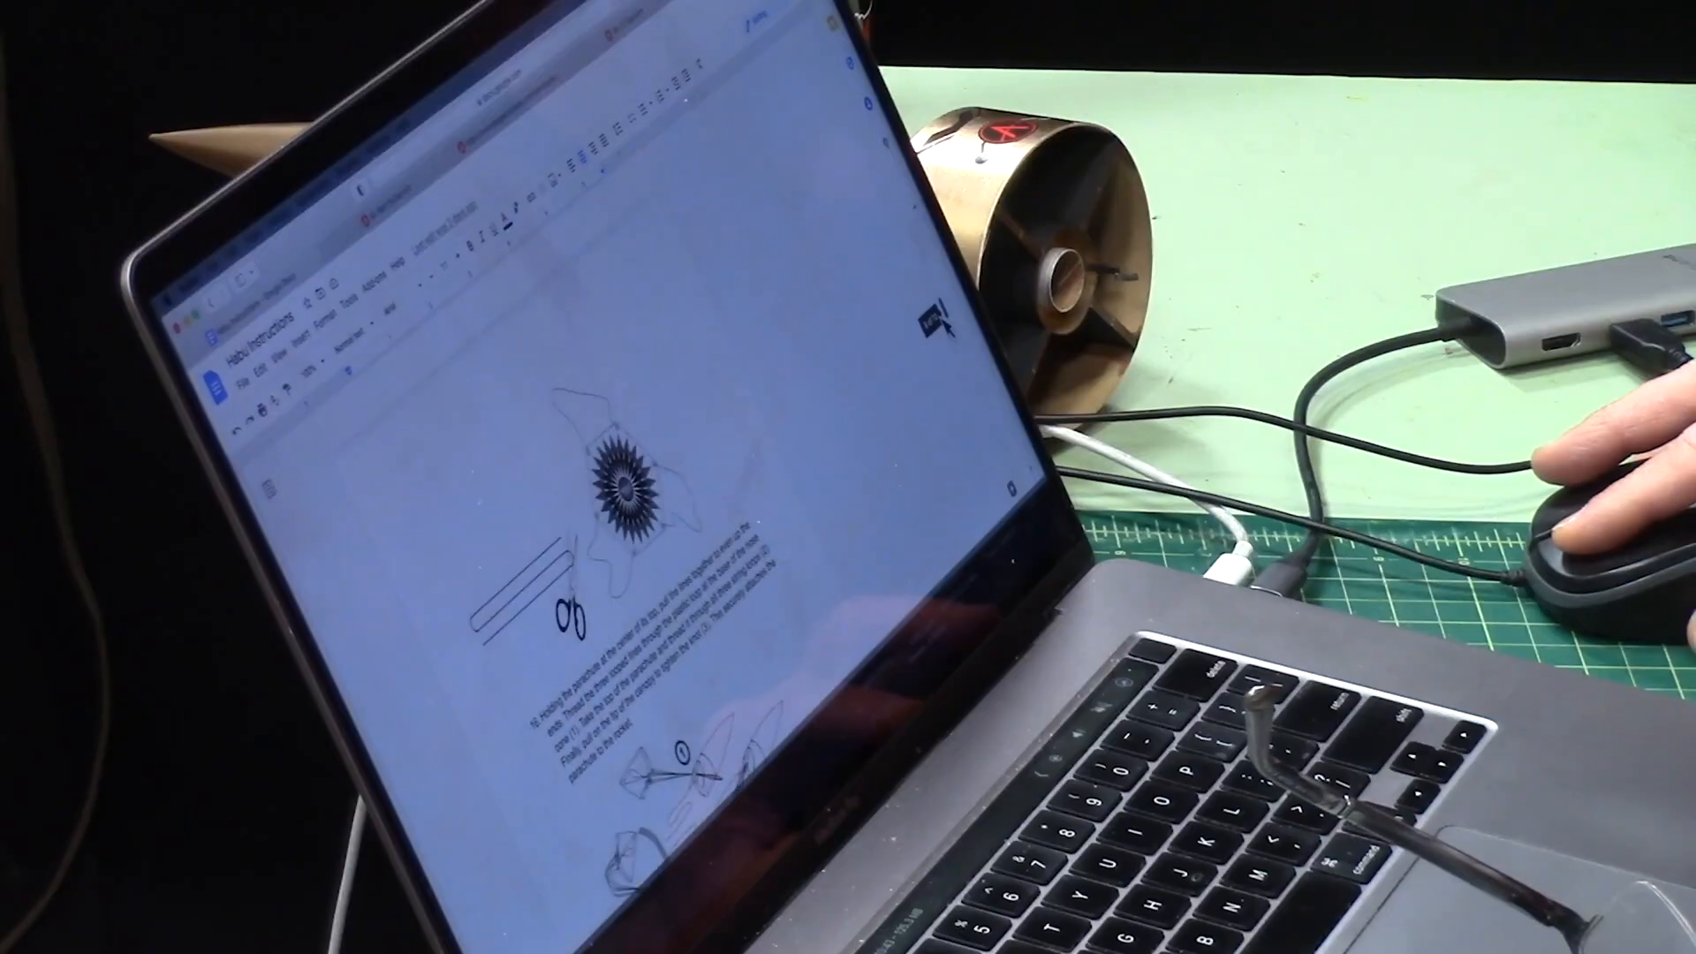
- Go back to the start of the assembly instructions and examine step 1's fin sheet sanding text and its illustration
scroll(898, 214, down, 5)
drag(880, 174, 830, 89)
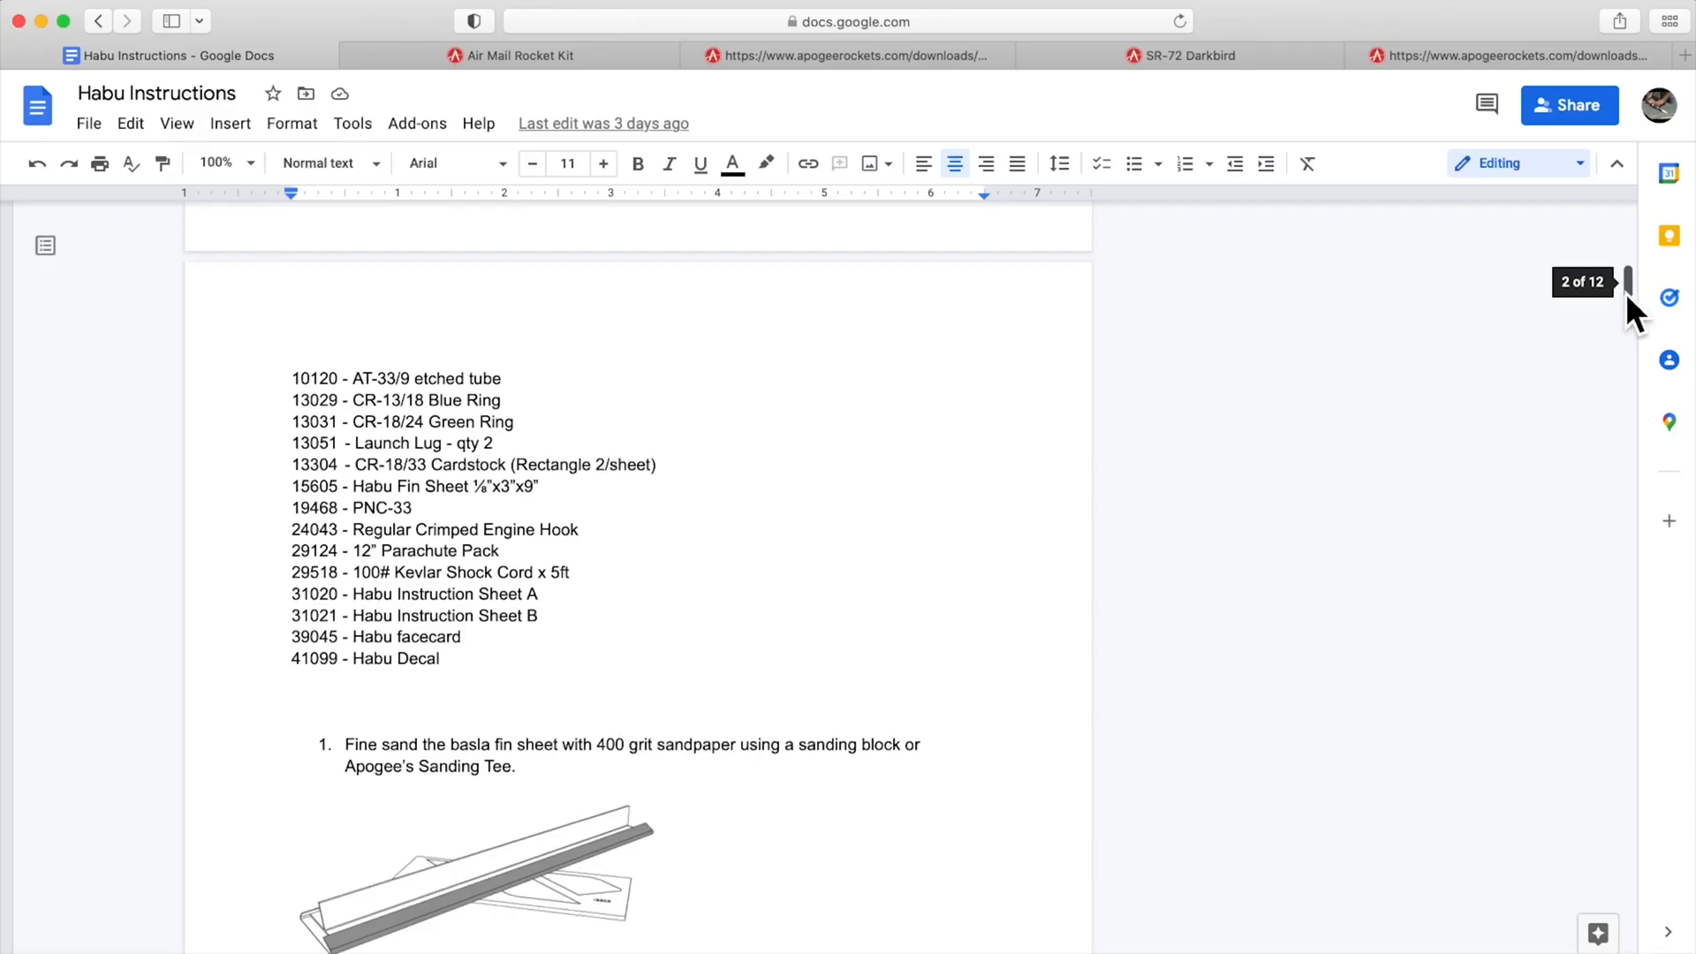
mouse_move(1626, 295)
mouse_down()
mouse_move(1628, 268)
mouse_move(1629, 319)
mouse_up()
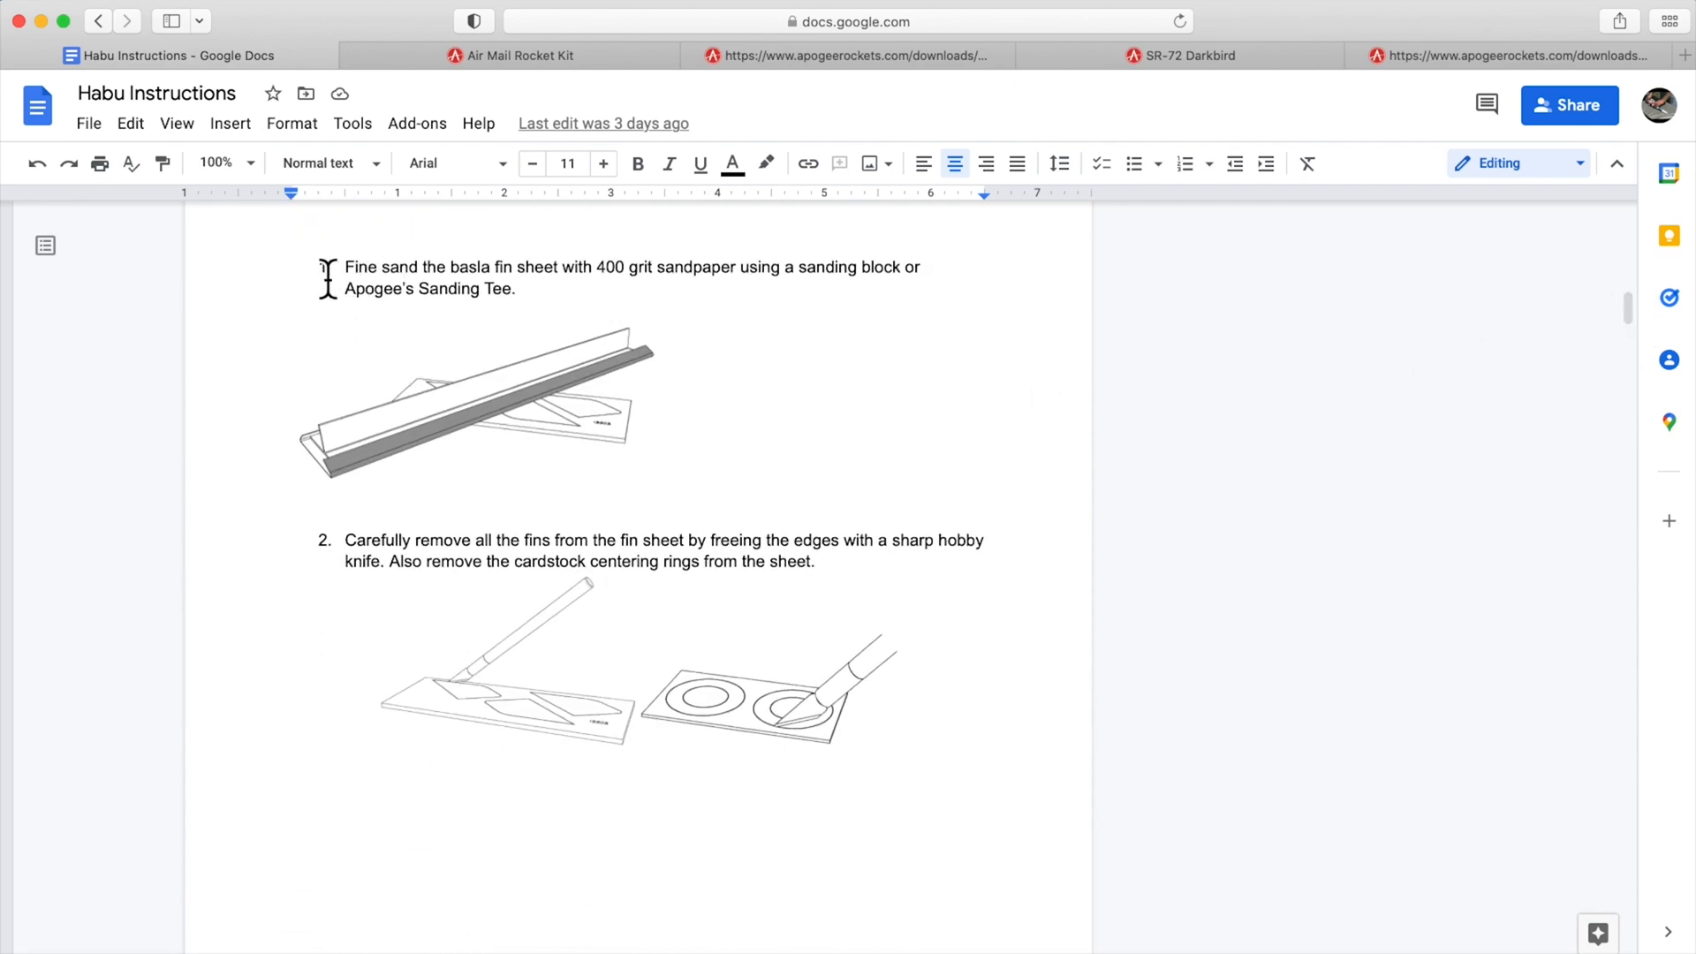
drag(344, 281, 537, 306)
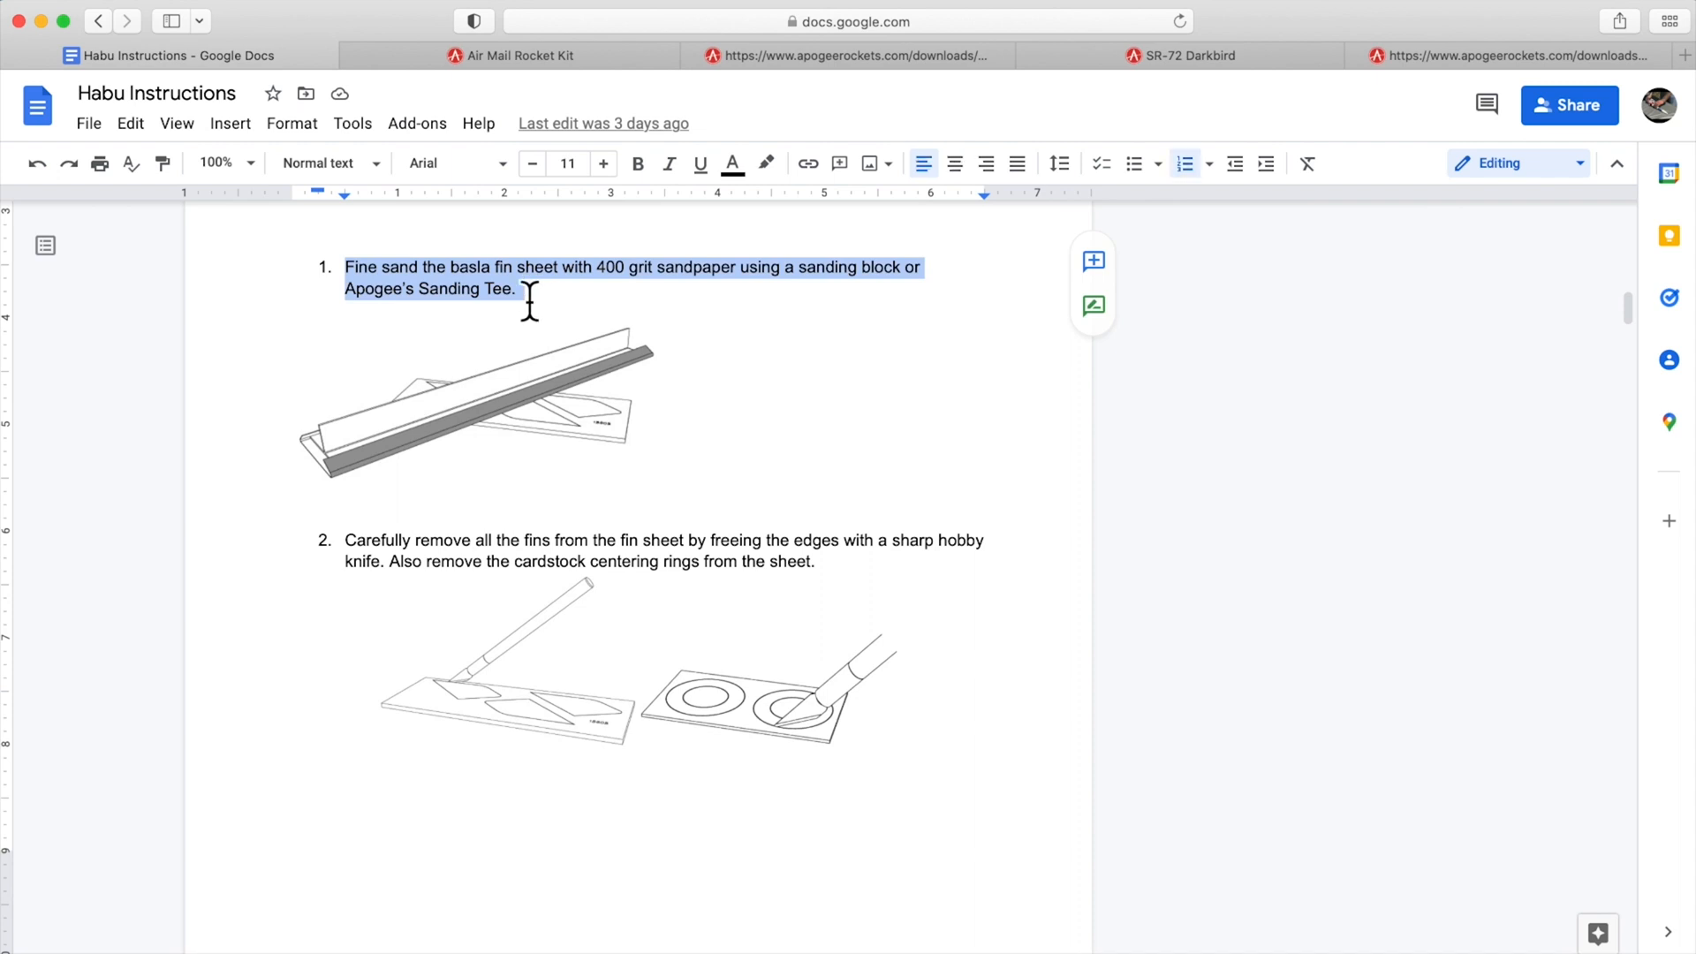
click(502, 412)
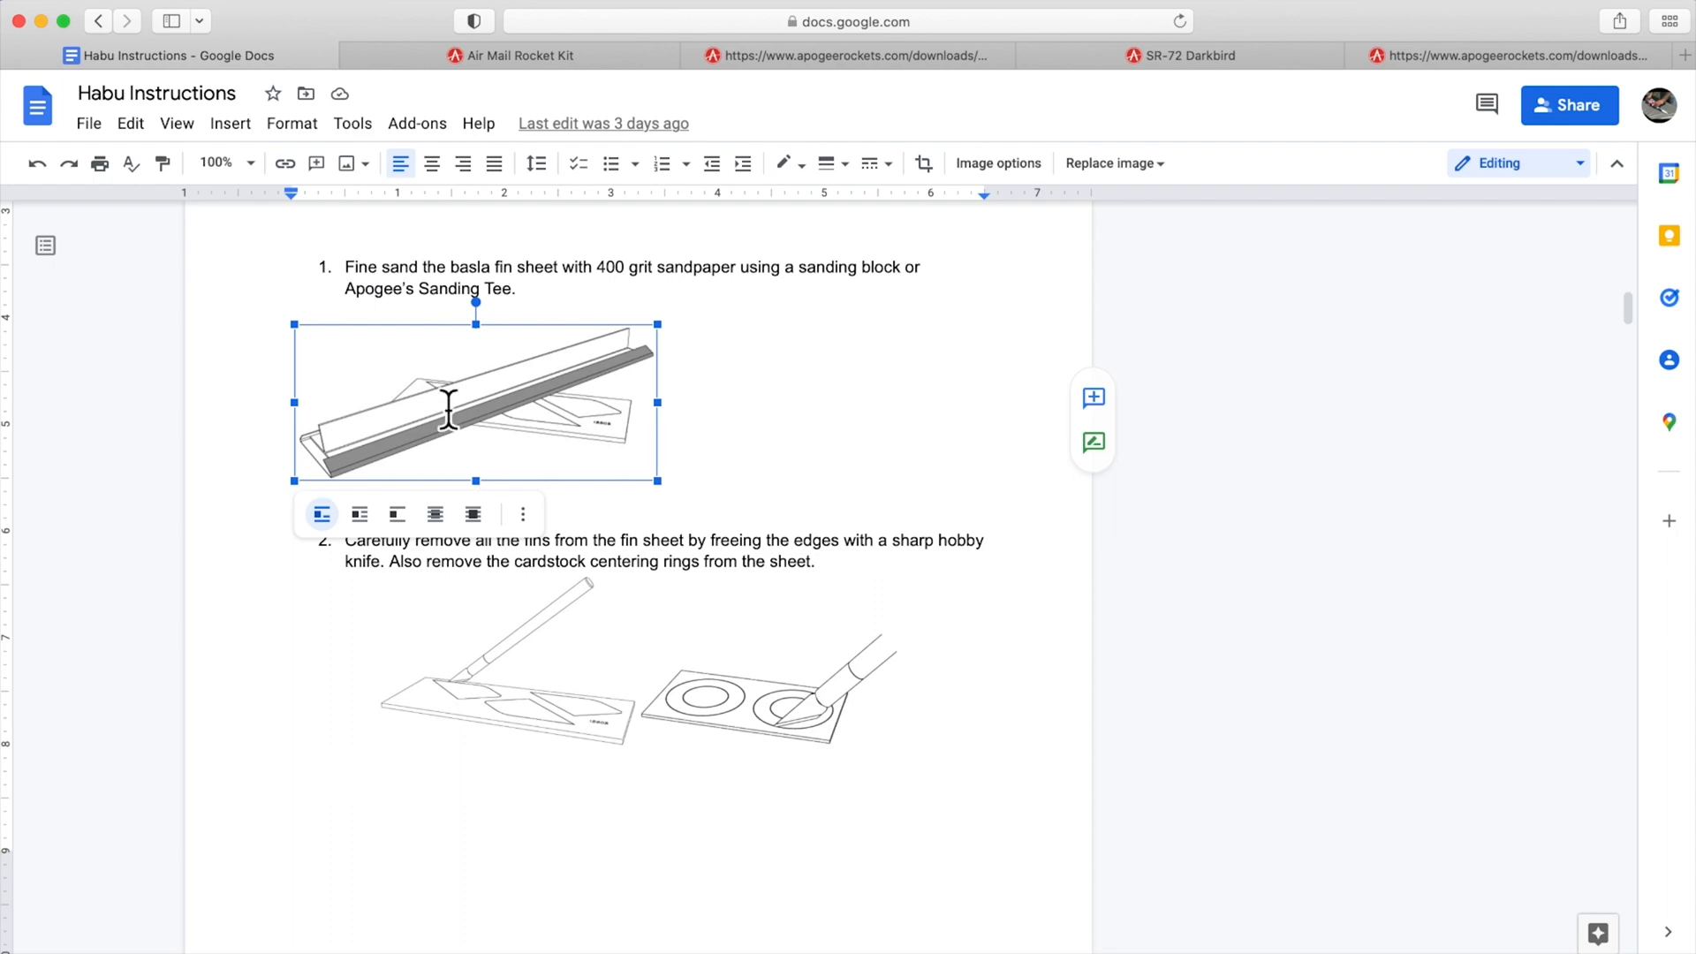
- Examine the engine mount illustrations, from the tube marking dimensions and hook slit of steps 4 and 5 to the centering ring of step 6
scroll(908, 571, down, 15)
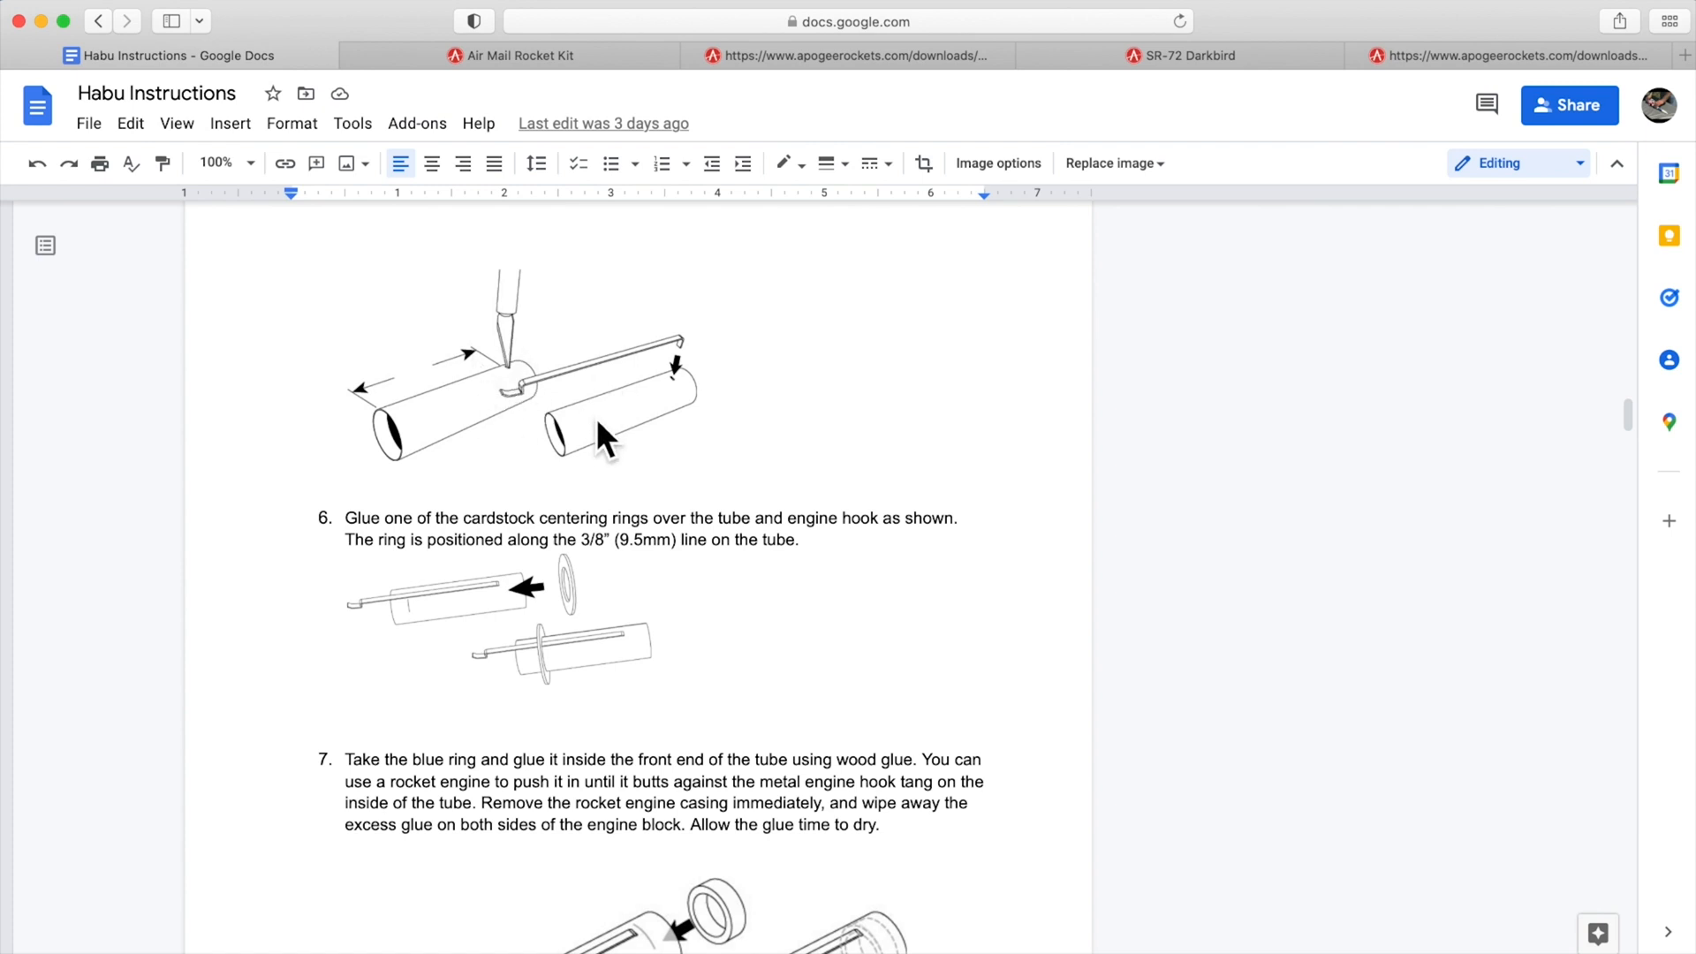
scroll(629, 405, up, 4)
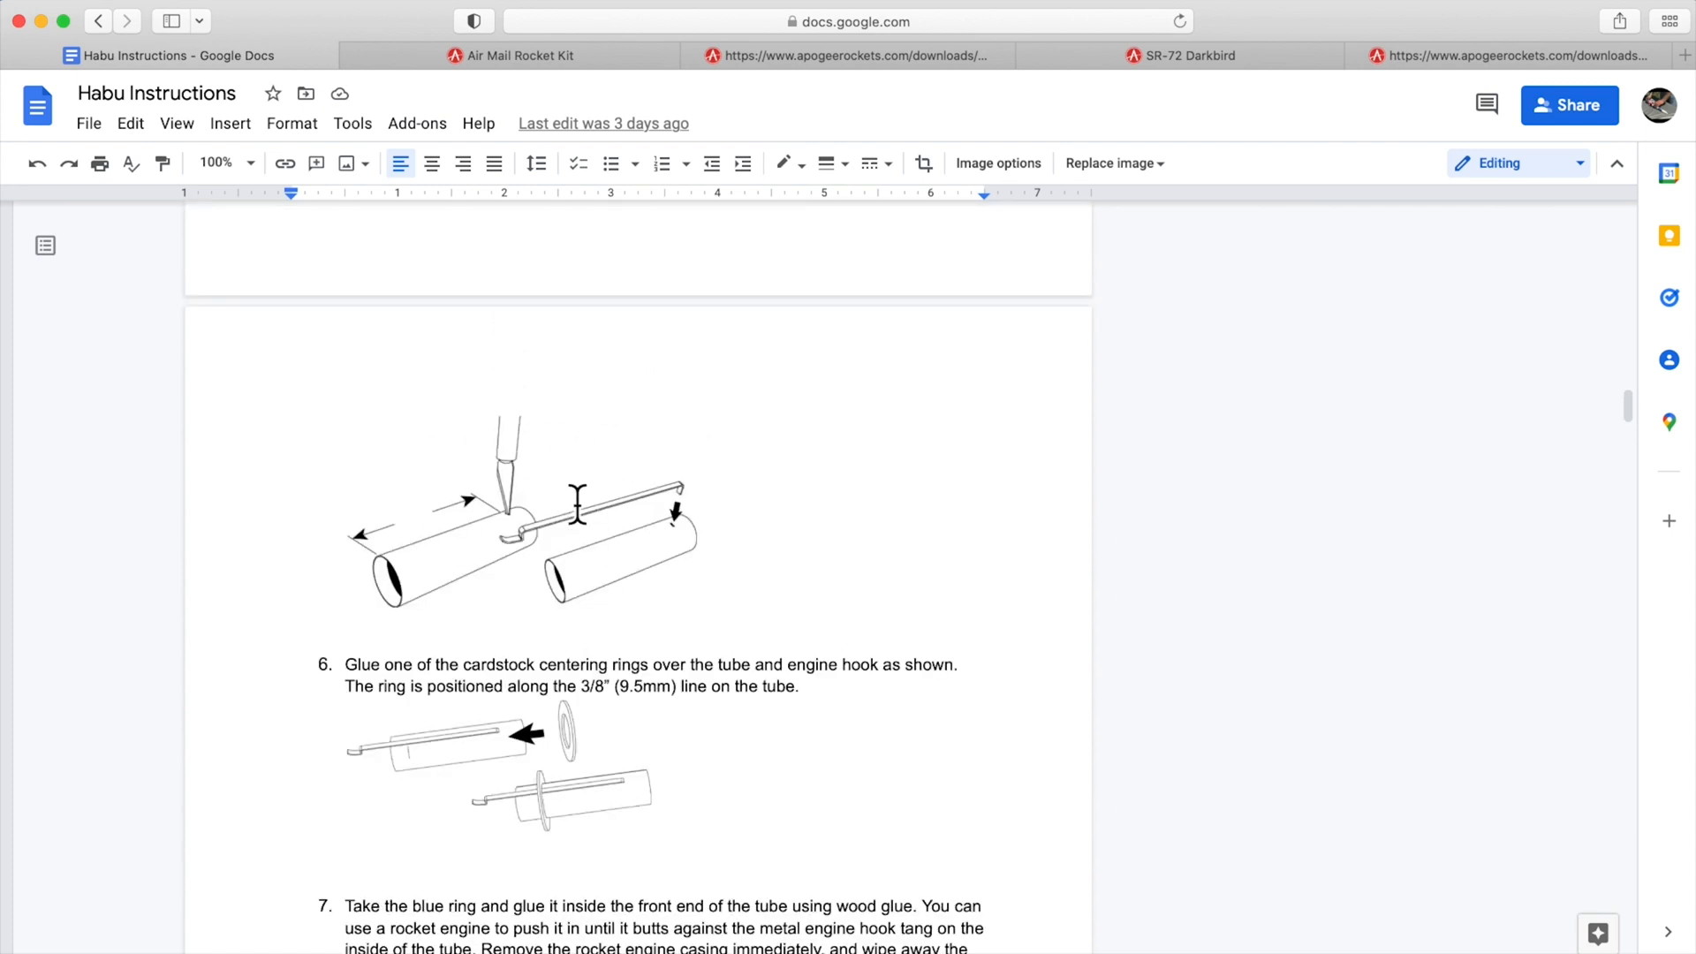
scroll(762, 510, up, 12)
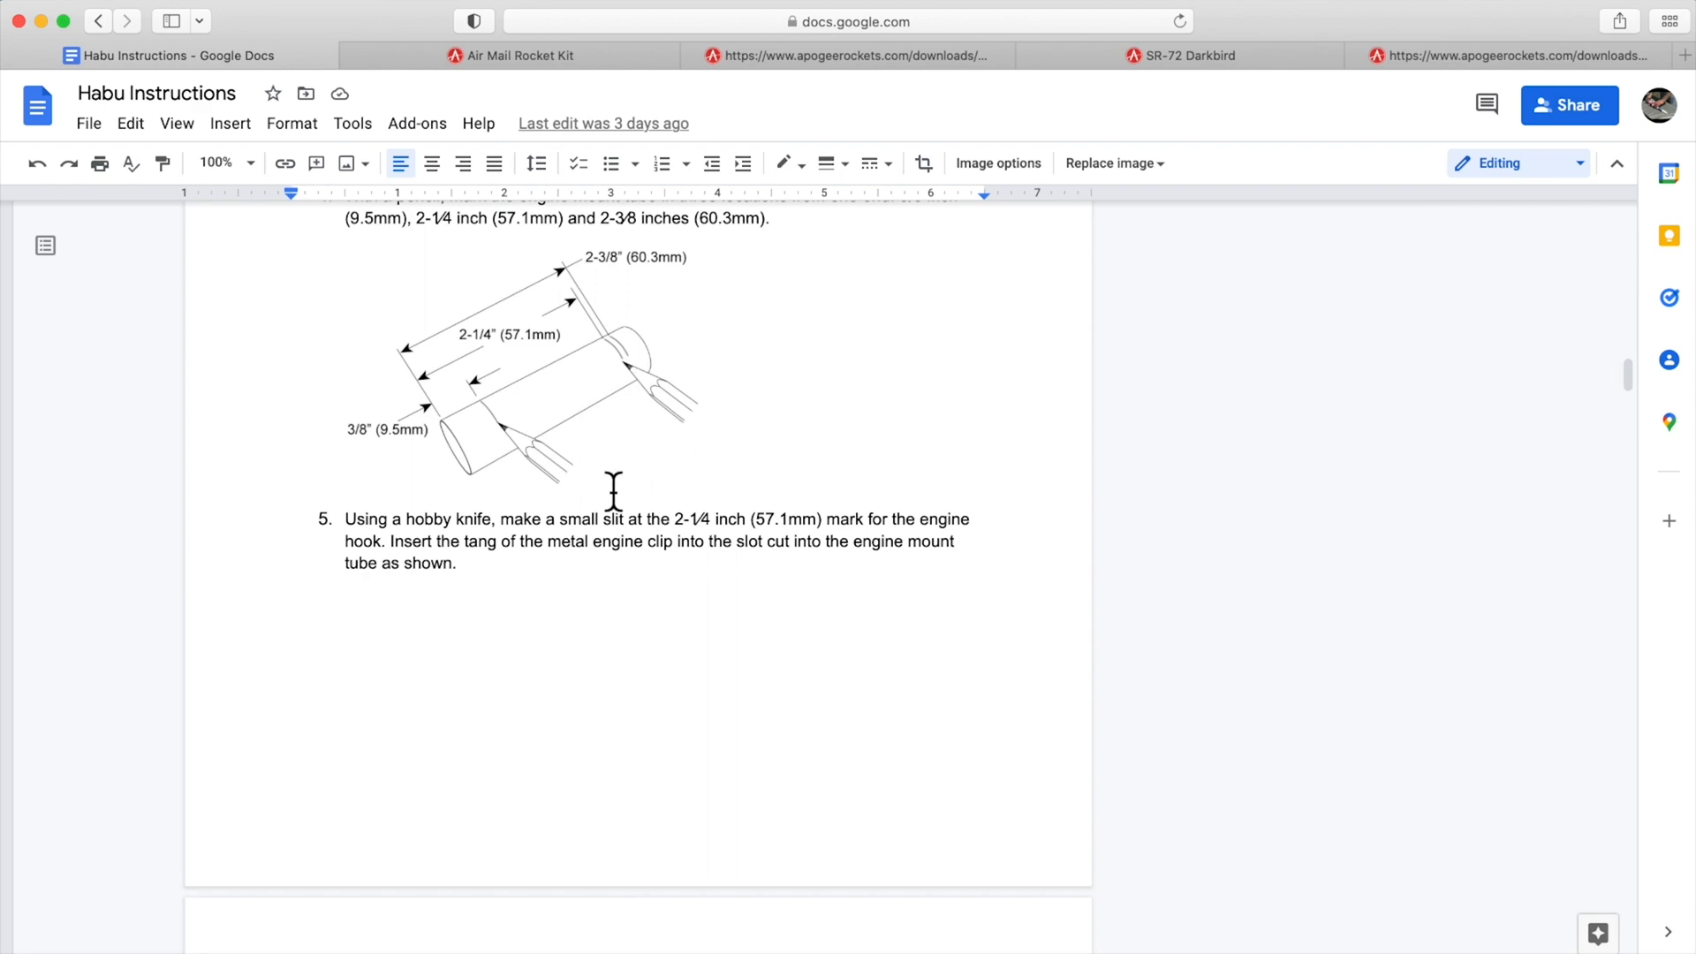
scroll(671, 442, up, 1)
scroll(689, 503, up, 1)
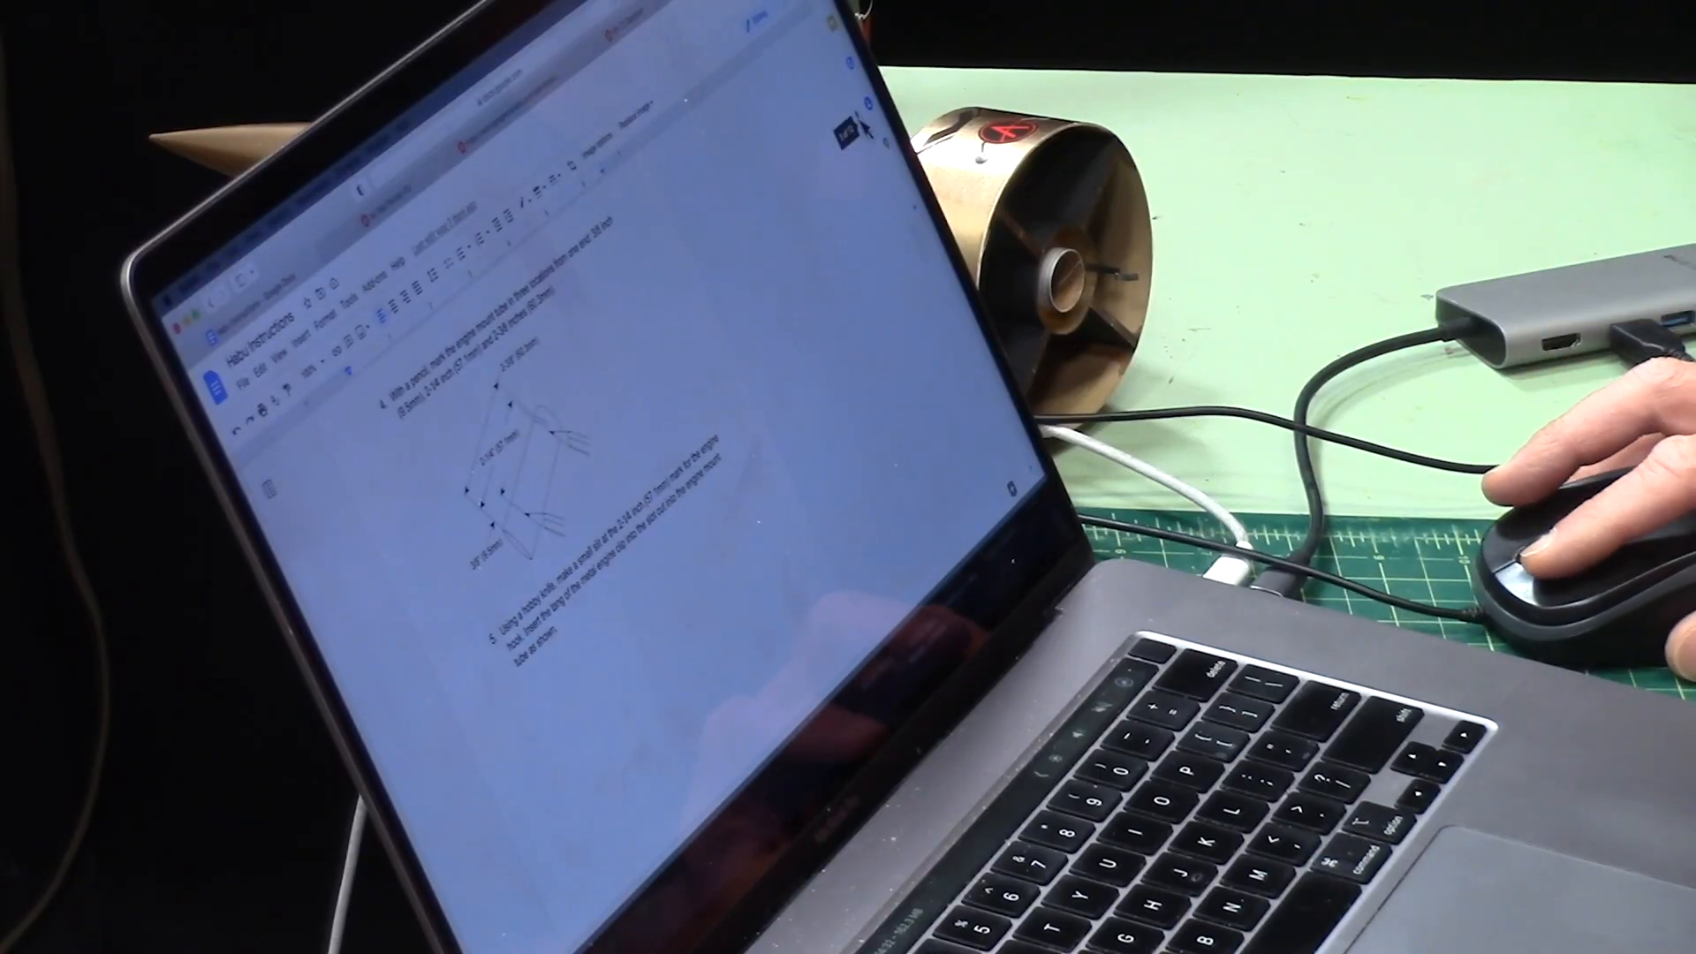
- Review the remaining assembly steps and their drawings, from the shock cord in step 8 through parachute attachment and painting in steps 16 and 17
scroll(853, 157, down, 5)
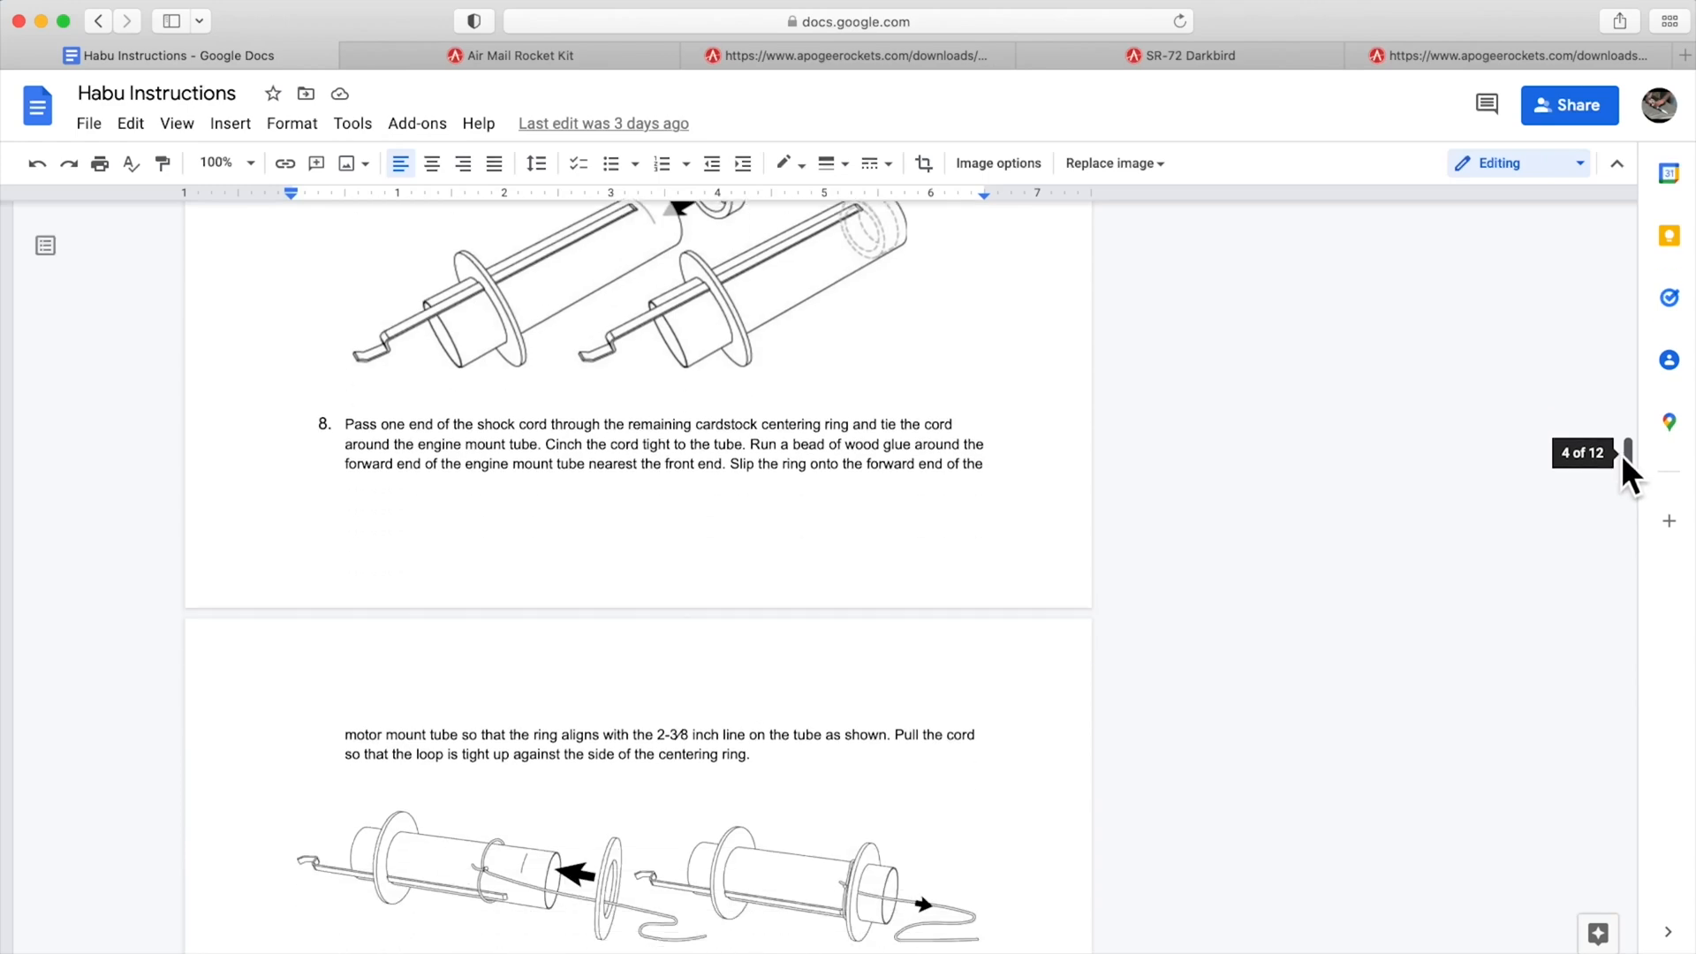
mouse_move(1620, 454)
mouse_down()
mouse_move(1615, 492)
mouse_move(1618, 442)
mouse_up()
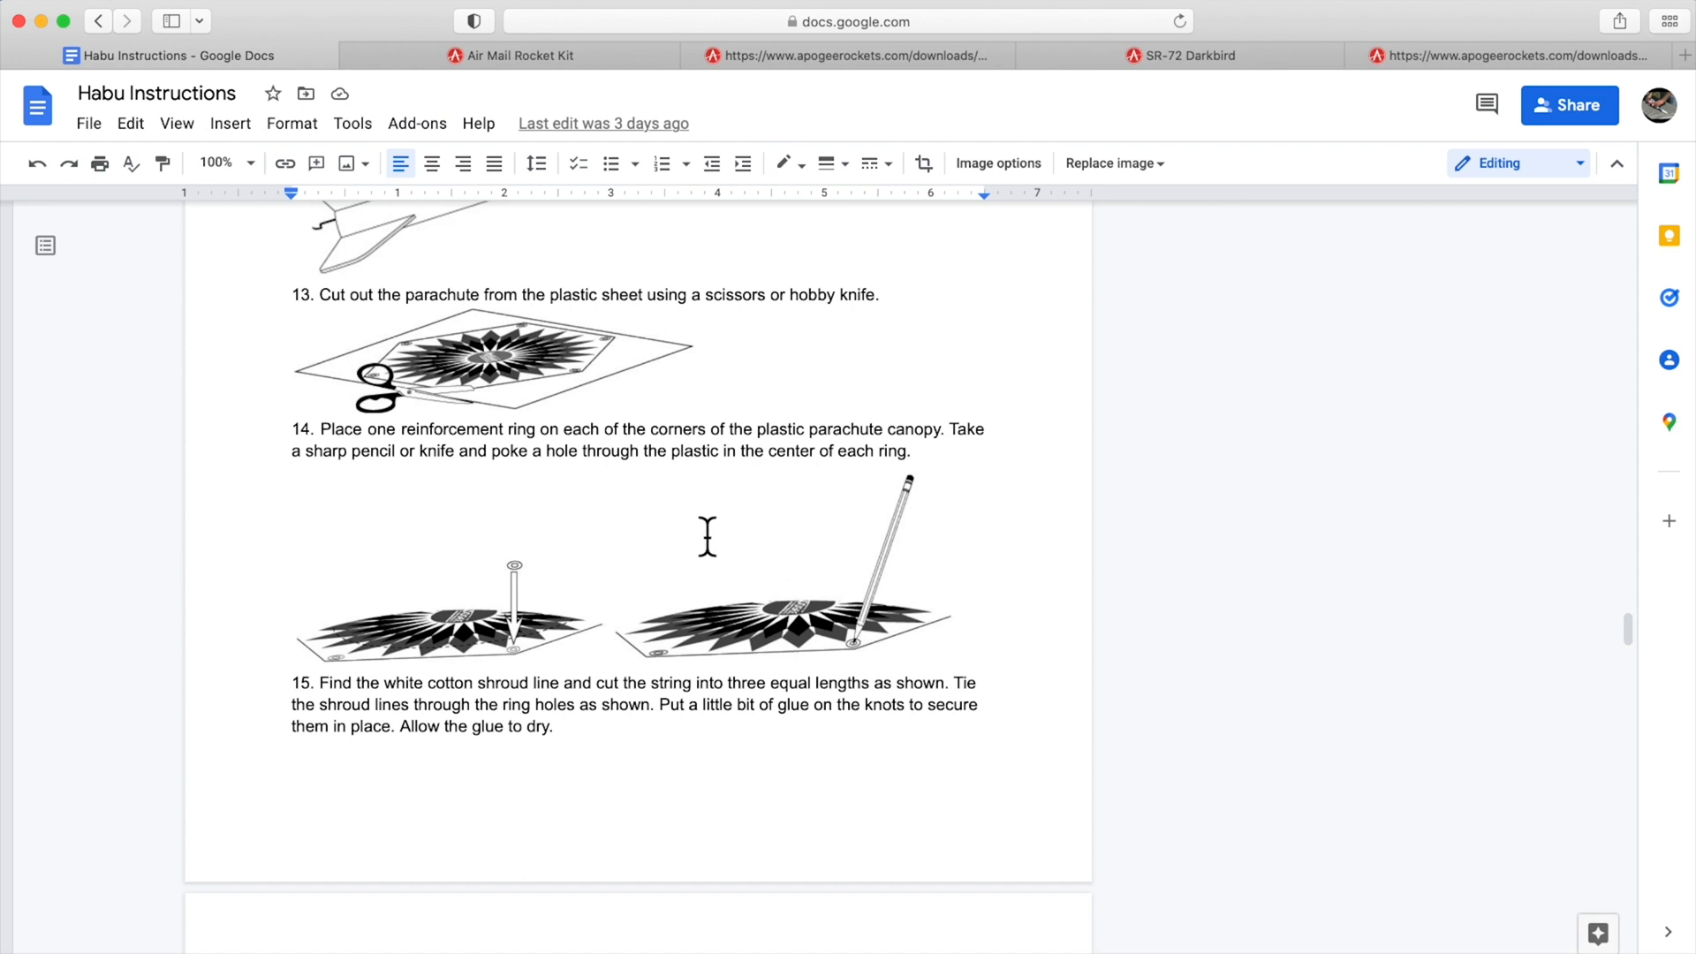
drag(1628, 627, 1634, 681)
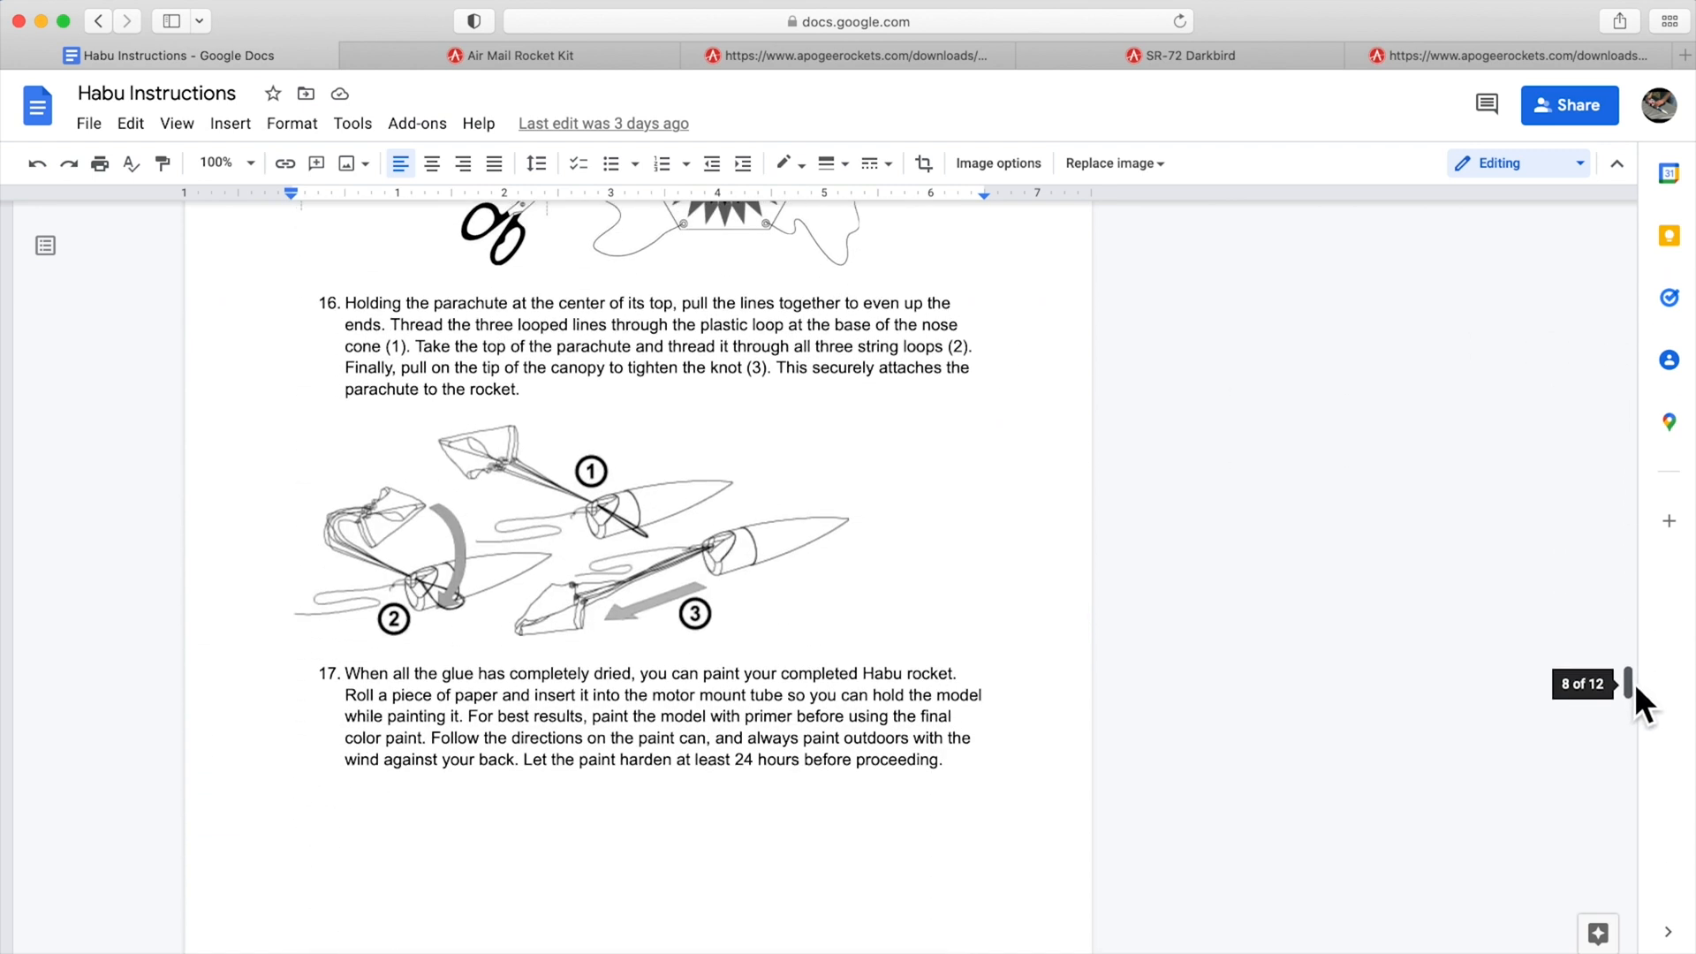